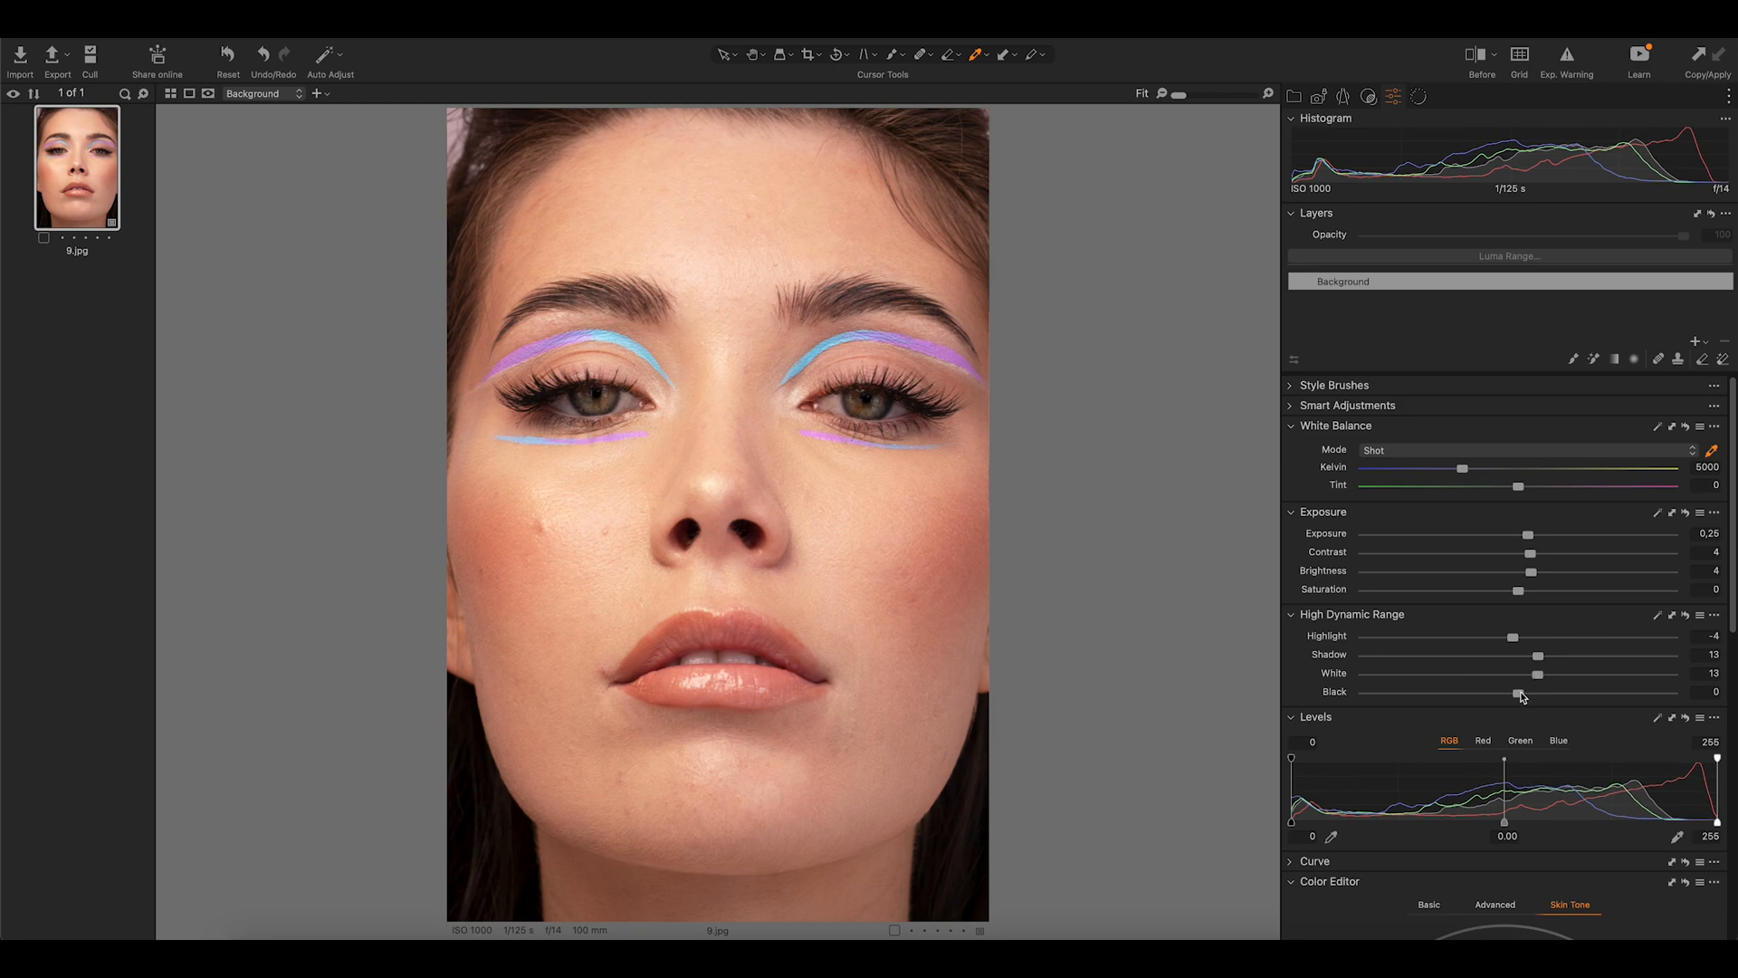
Set High Dynamic Range black to 15 and RGB levels to shadow 5, midtone 0.01 and highlight 251.
drag(1506, 693, 1542, 694)
double_click(1549, 693)
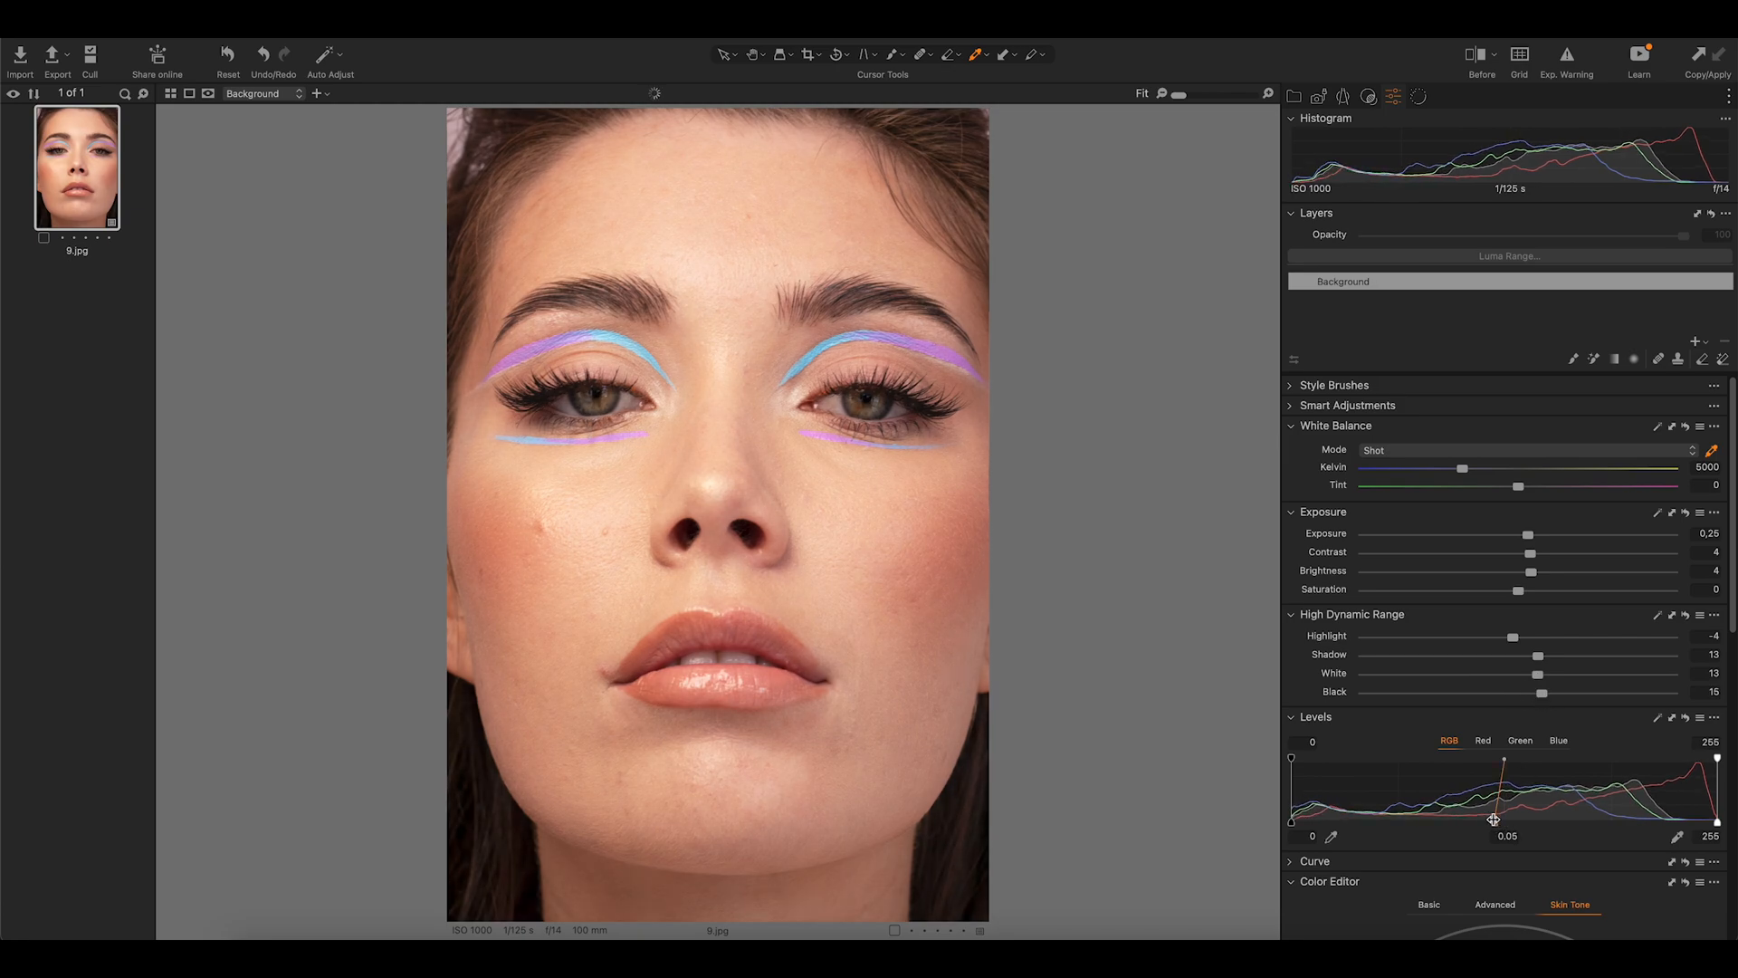
drag(1718, 826, 1710, 824)
drag(1501, 826, 1499, 824)
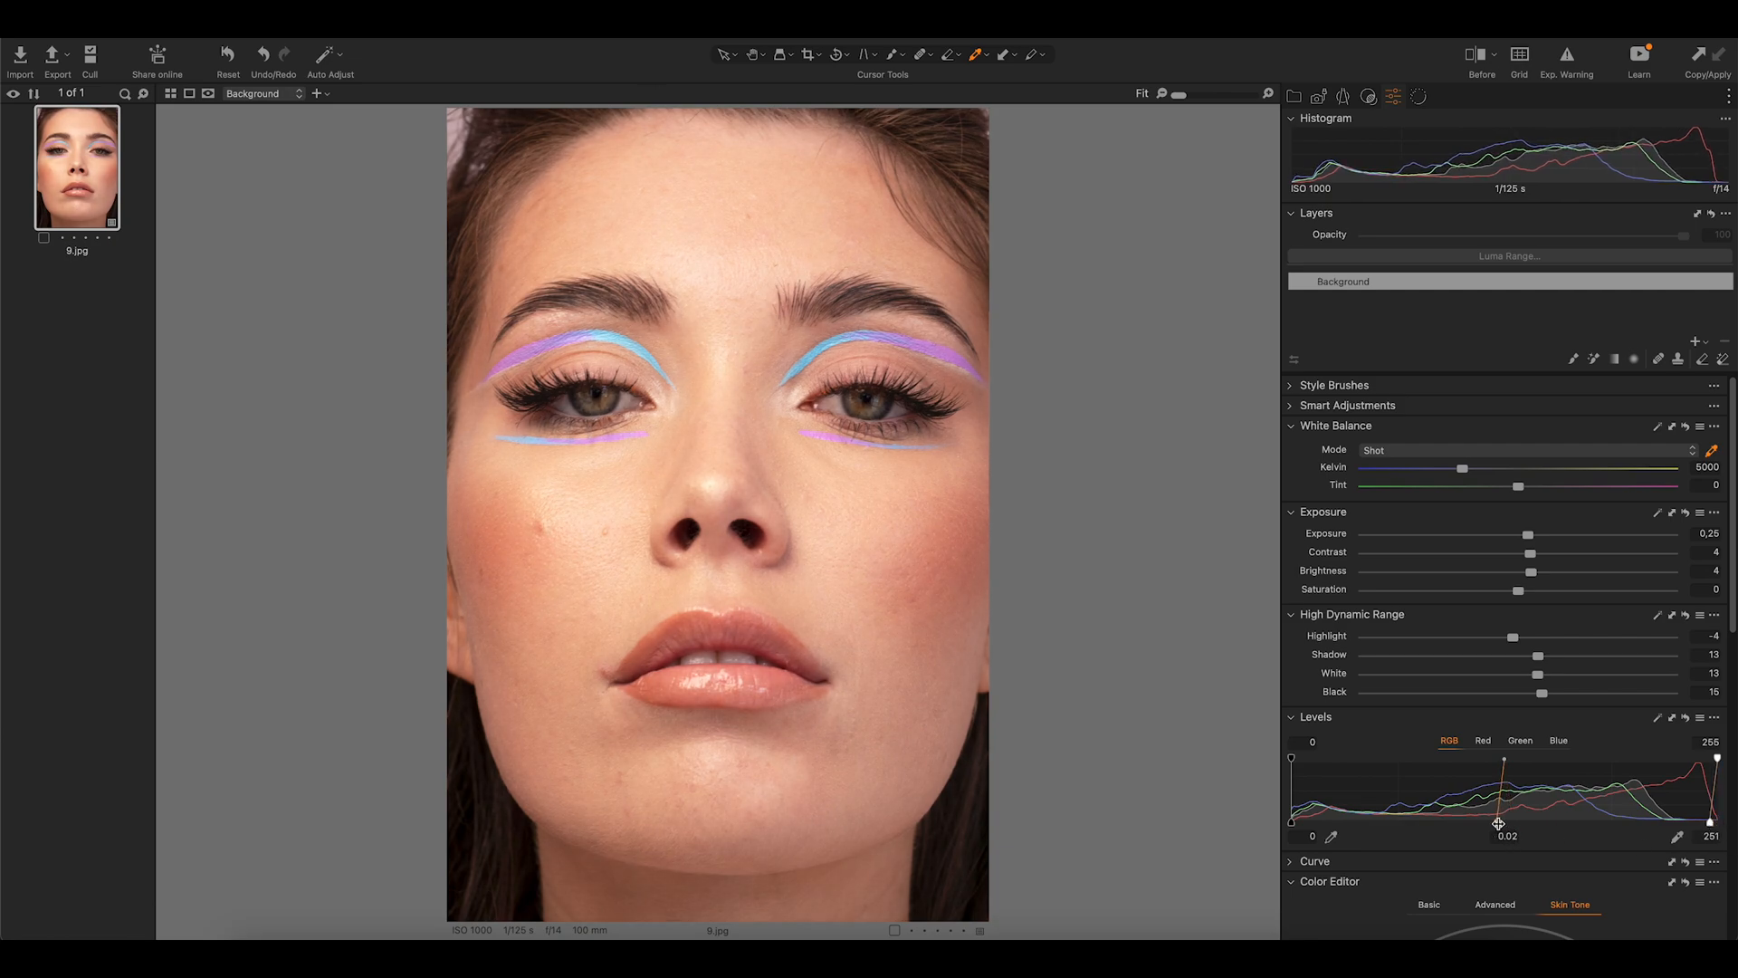
drag(1292, 824, 1301, 824)
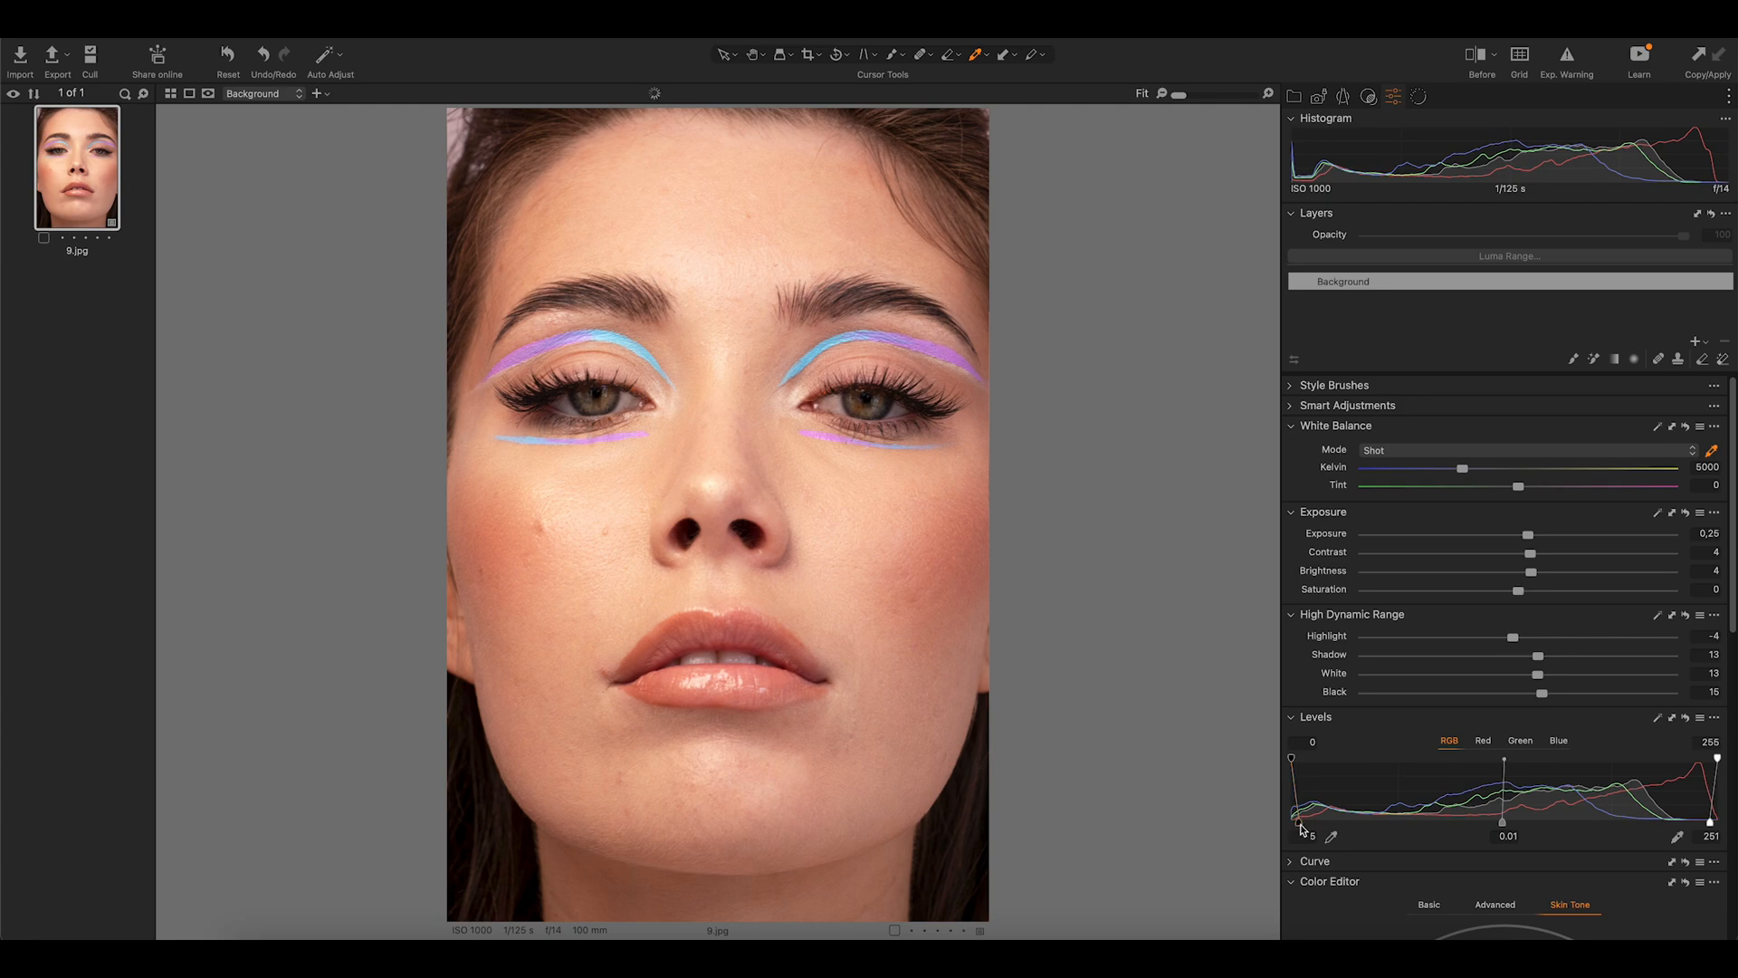
In the Skin Tone color editor, set Amount hue 0.5, saturation -2.7 and lightness 0.9, and raise Uniformity hue to about 52.
scroll(1514, 536, down, 5)
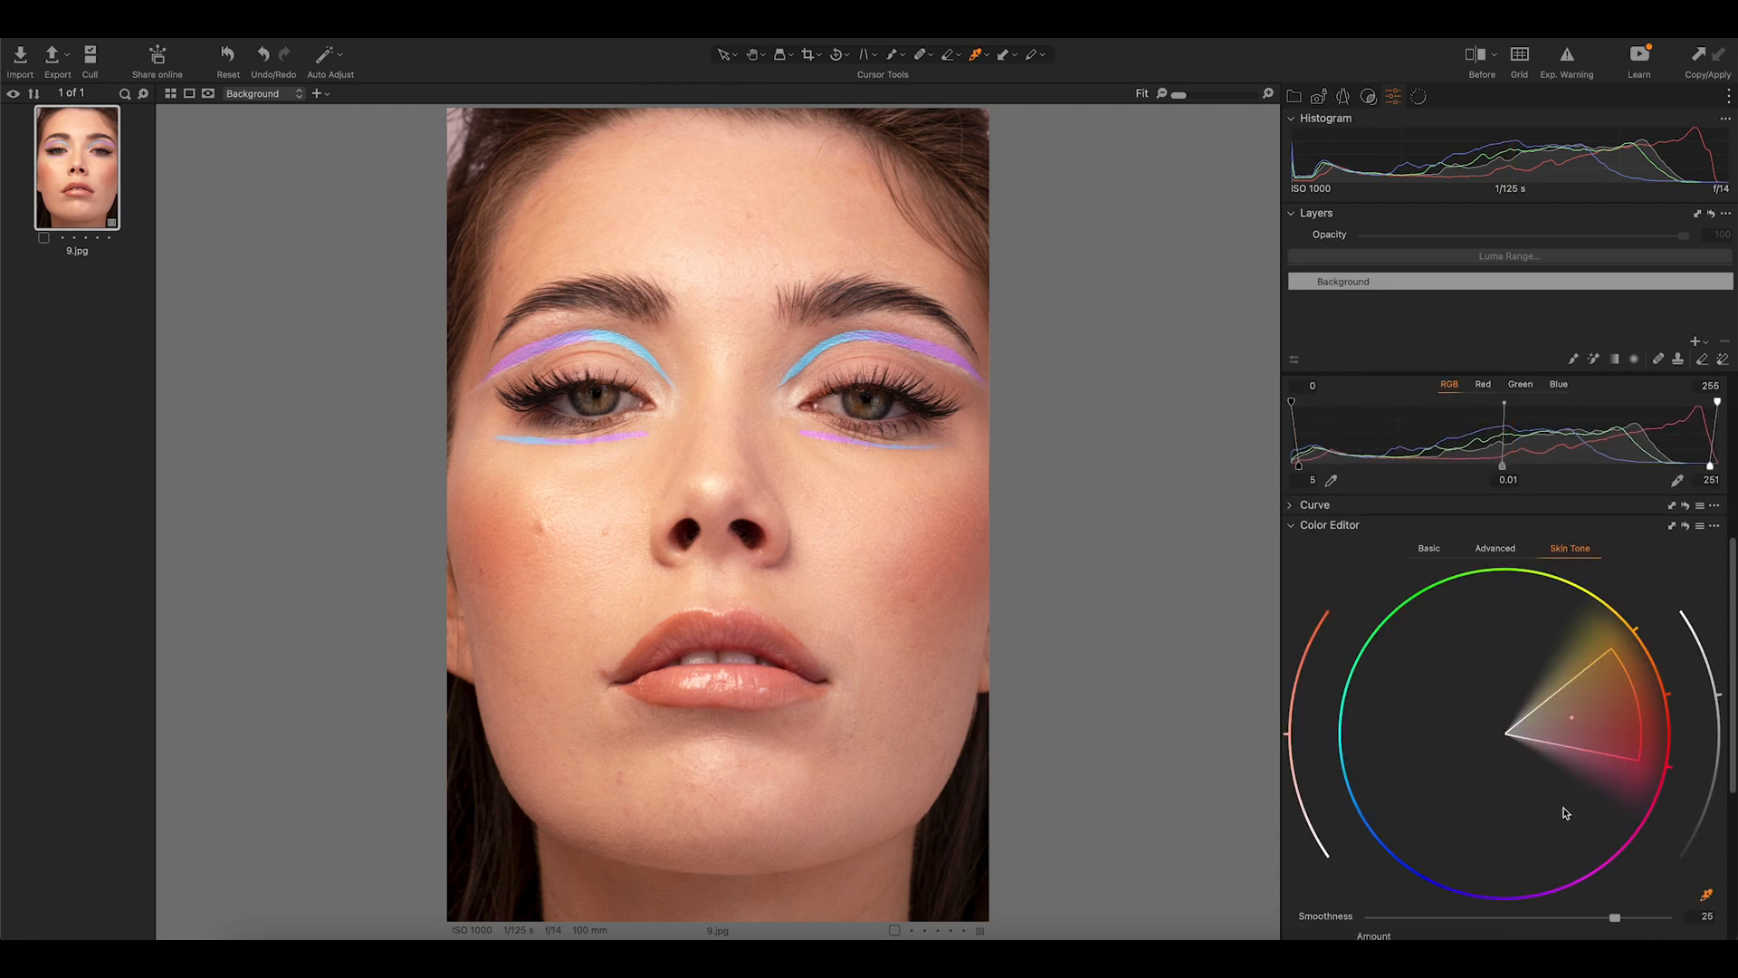
scroll(1566, 812, down, 2)
drag(1488, 871, 1639, 871)
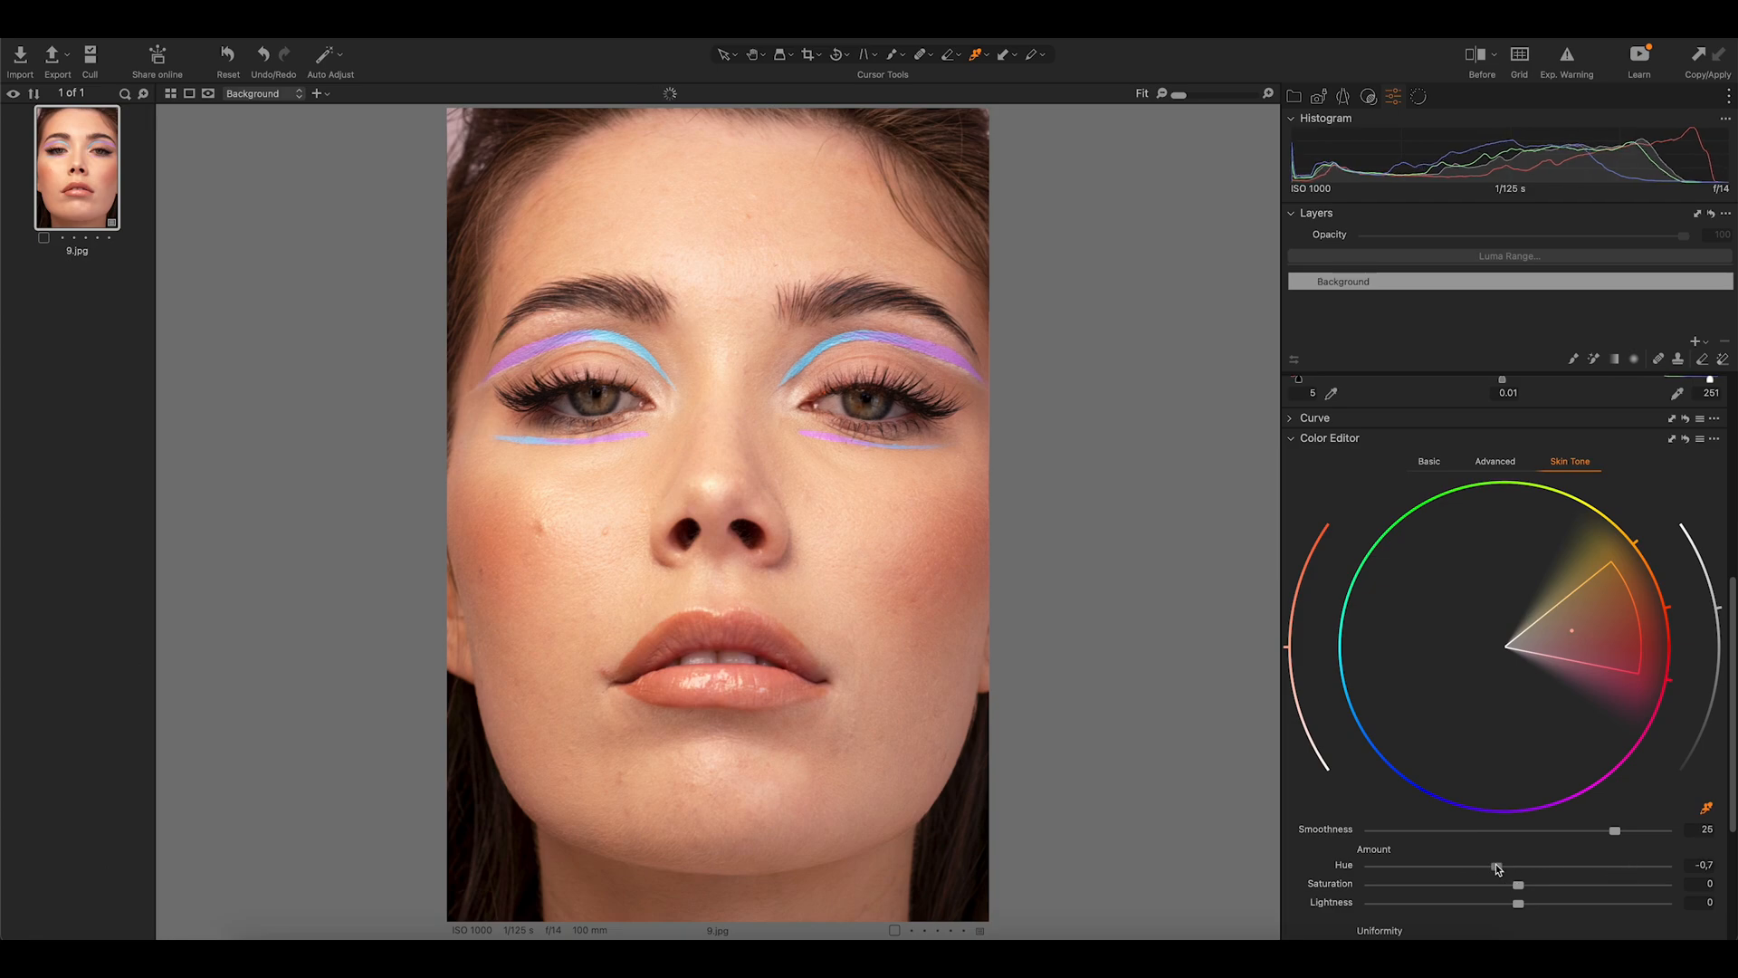
drag(1496, 869, 1534, 846)
scroll(1530, 856, down, 2)
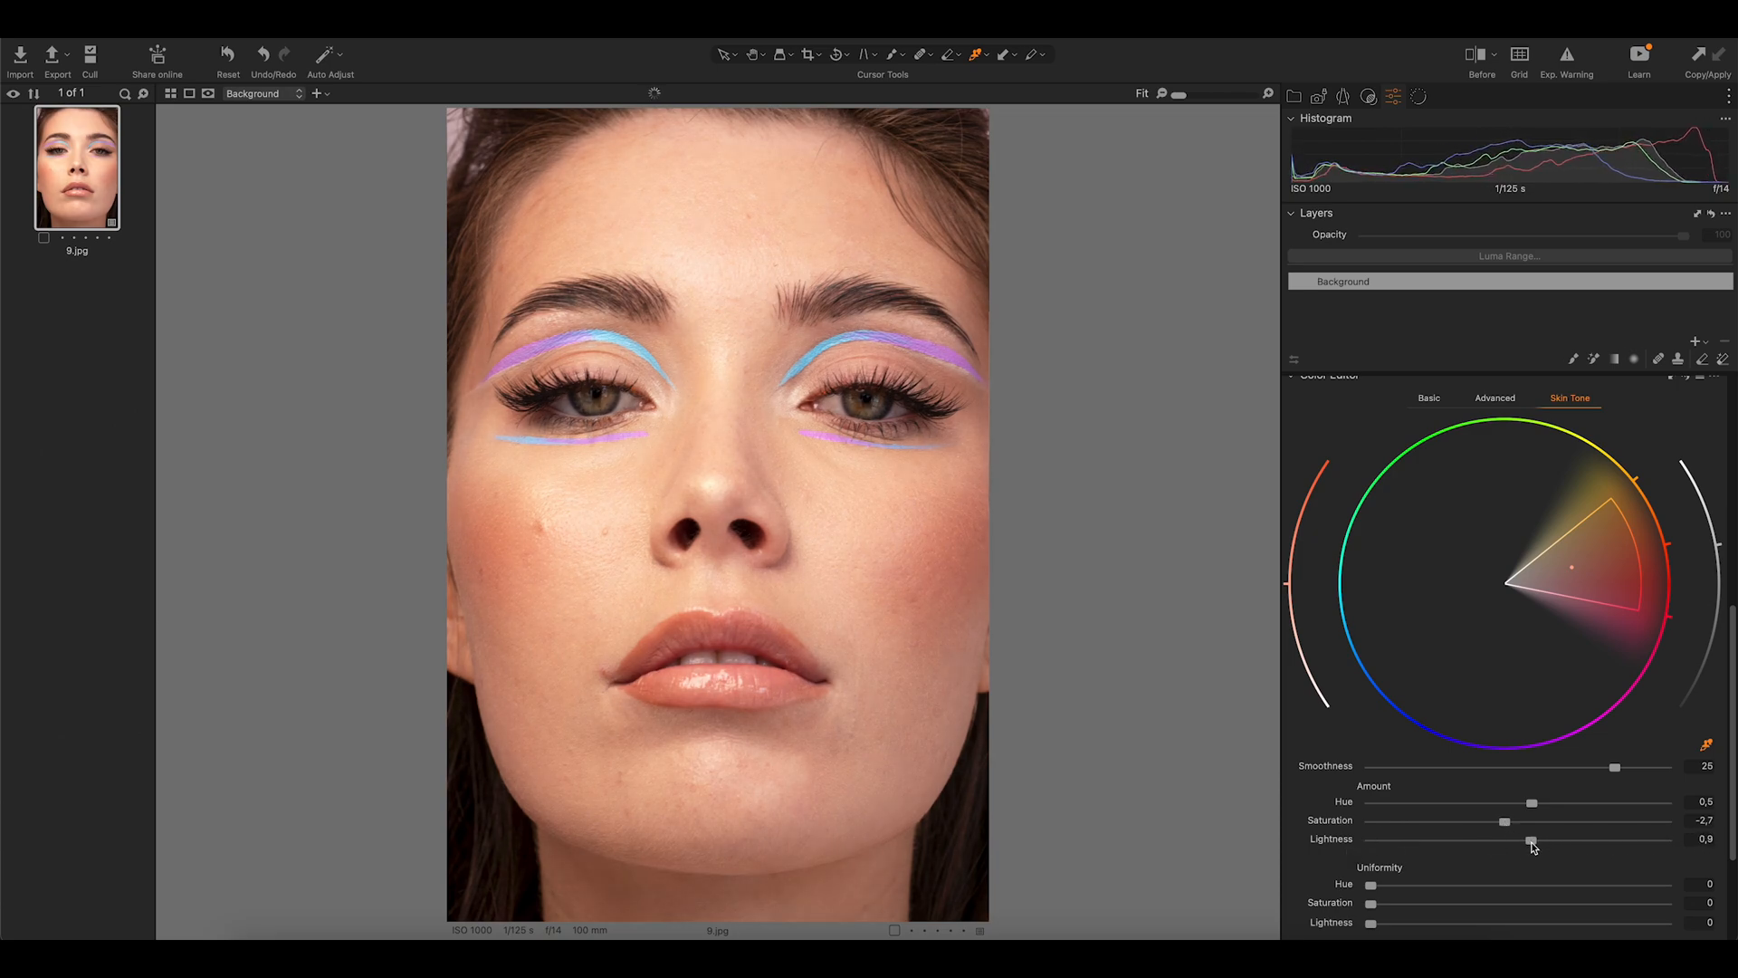
scroll(1528, 846, down, 3)
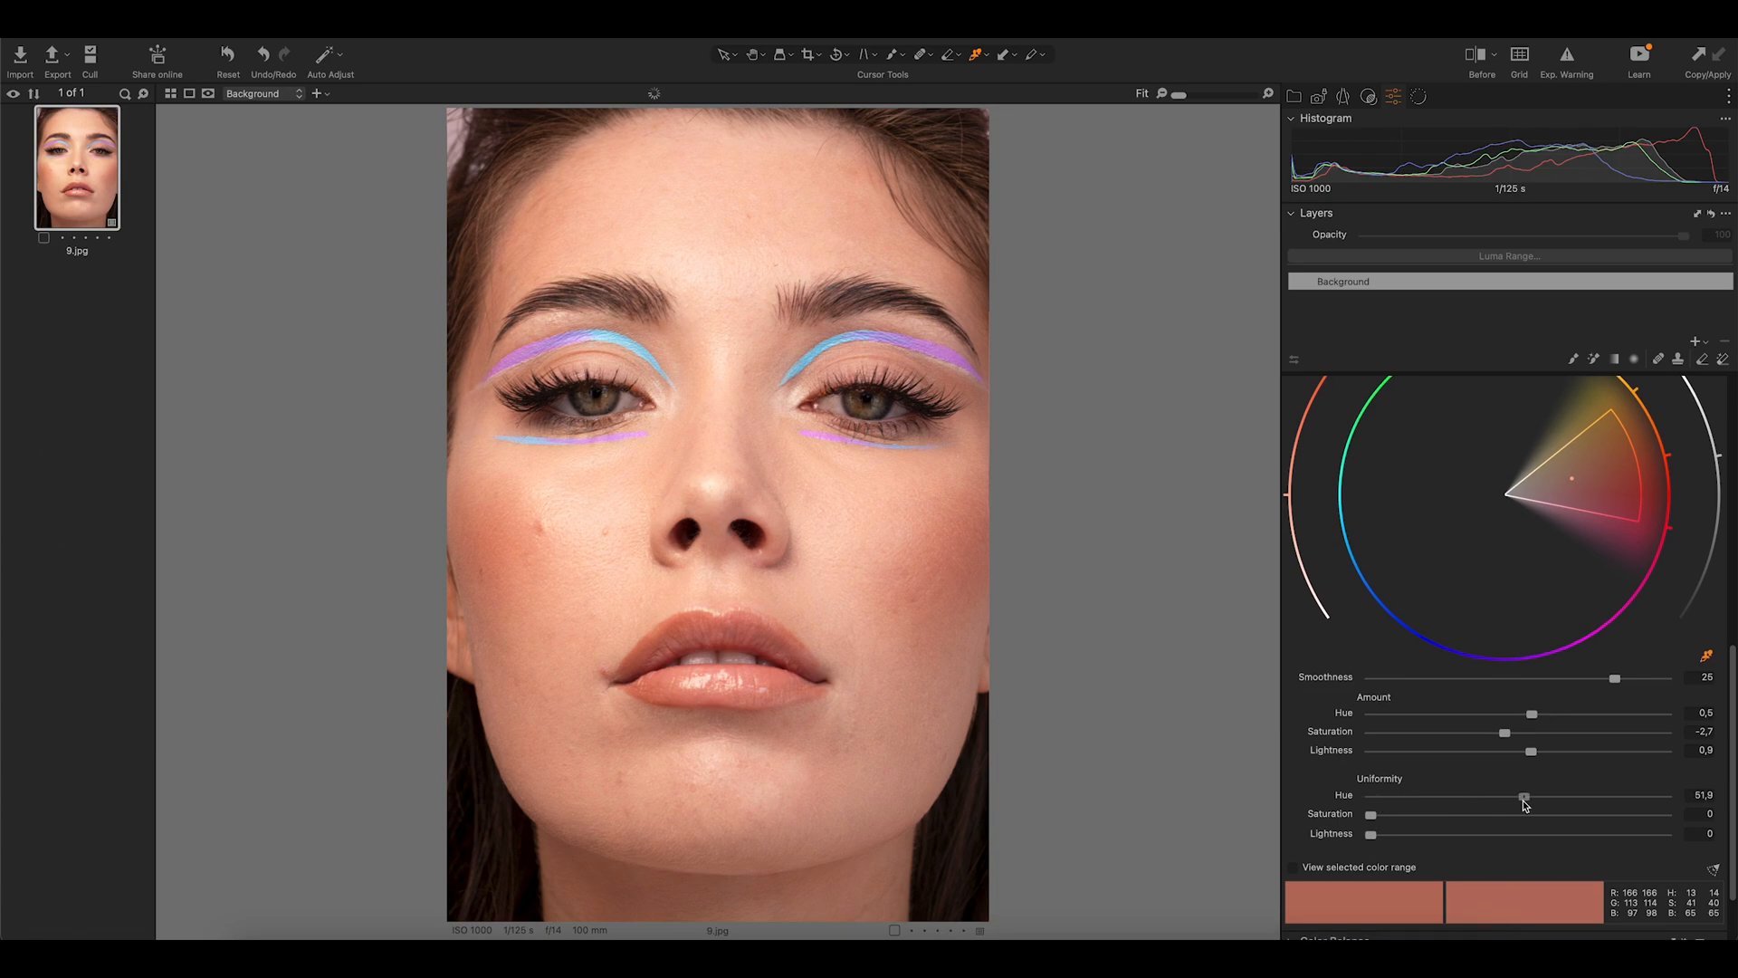
drag(1371, 818, 1273, 843)
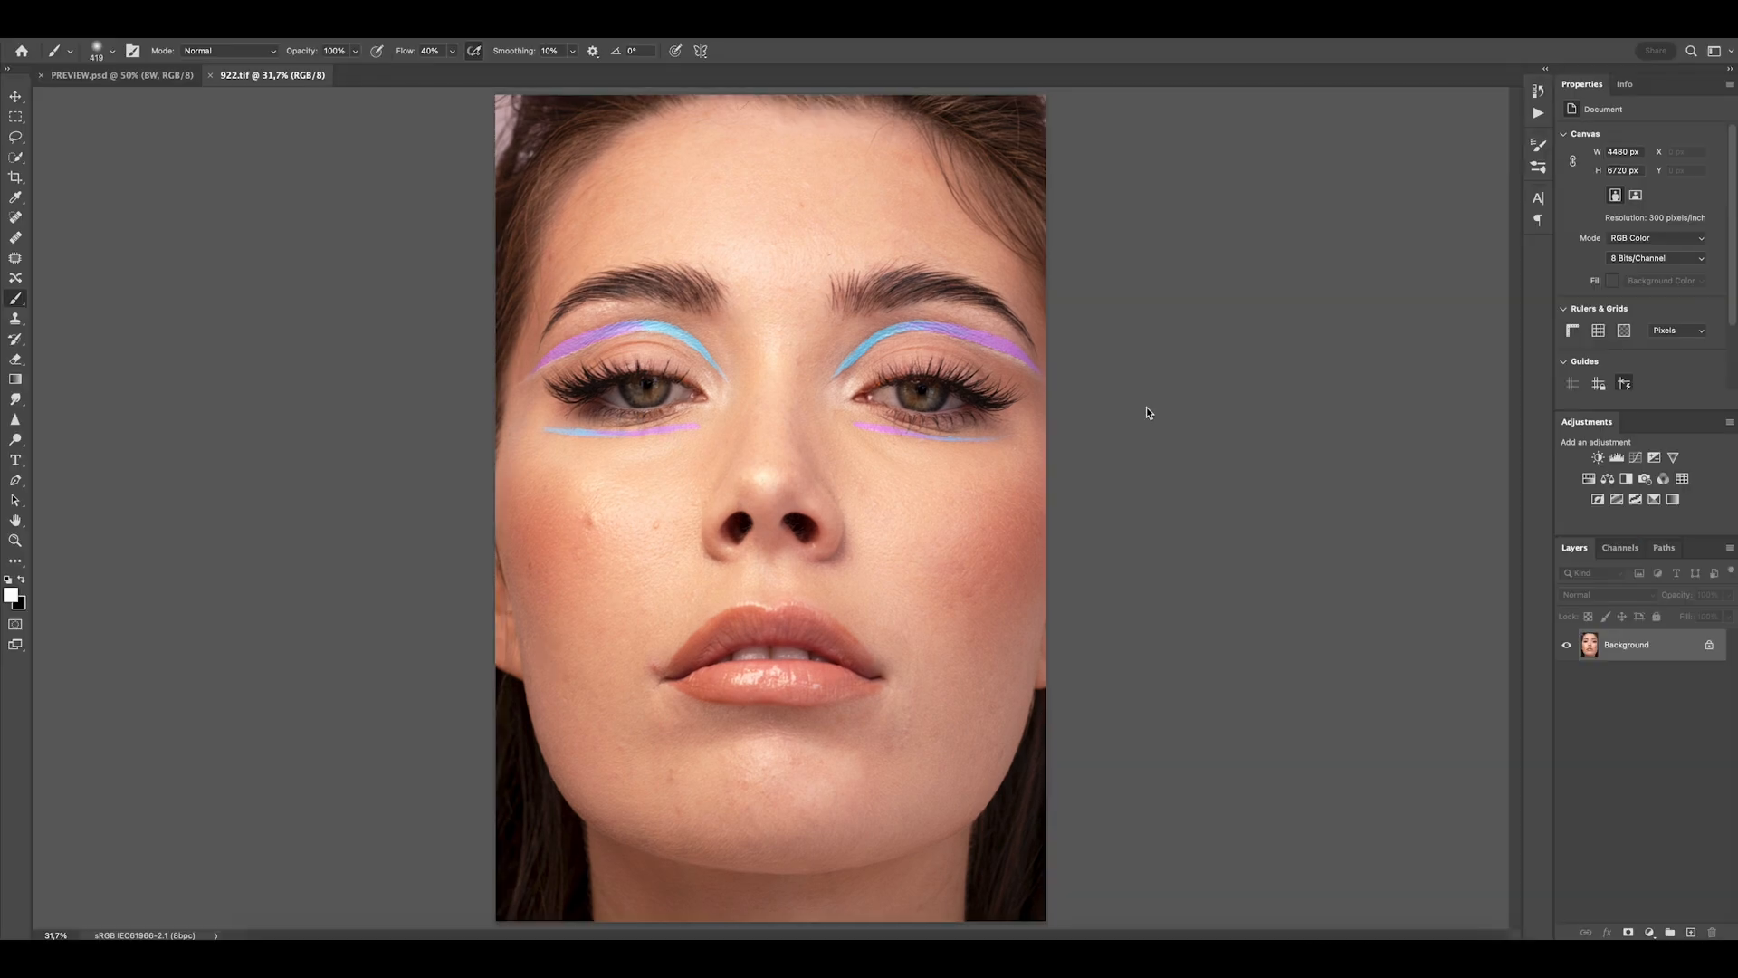
Switch to Photoshop, generate the retouching layer stack, and lasso the forehead on the D&S layer to apply the smoothing filter there.
key(ctrl+alt+f)
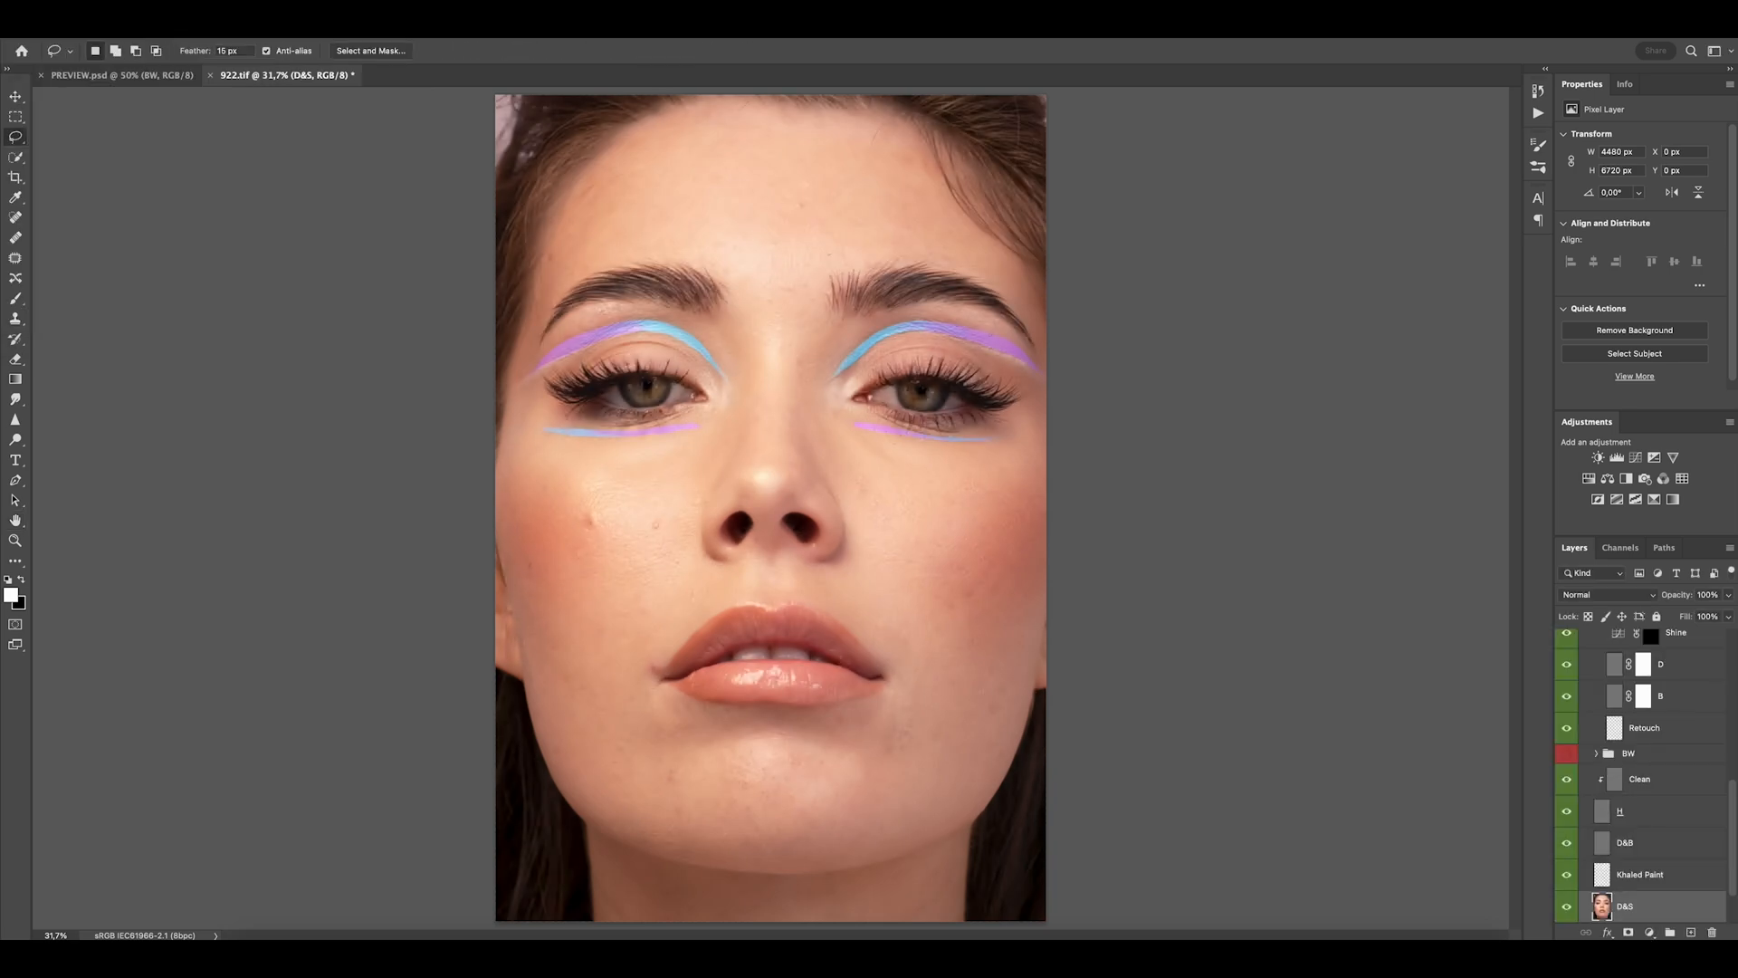
drag(802, 382, 817, 340)
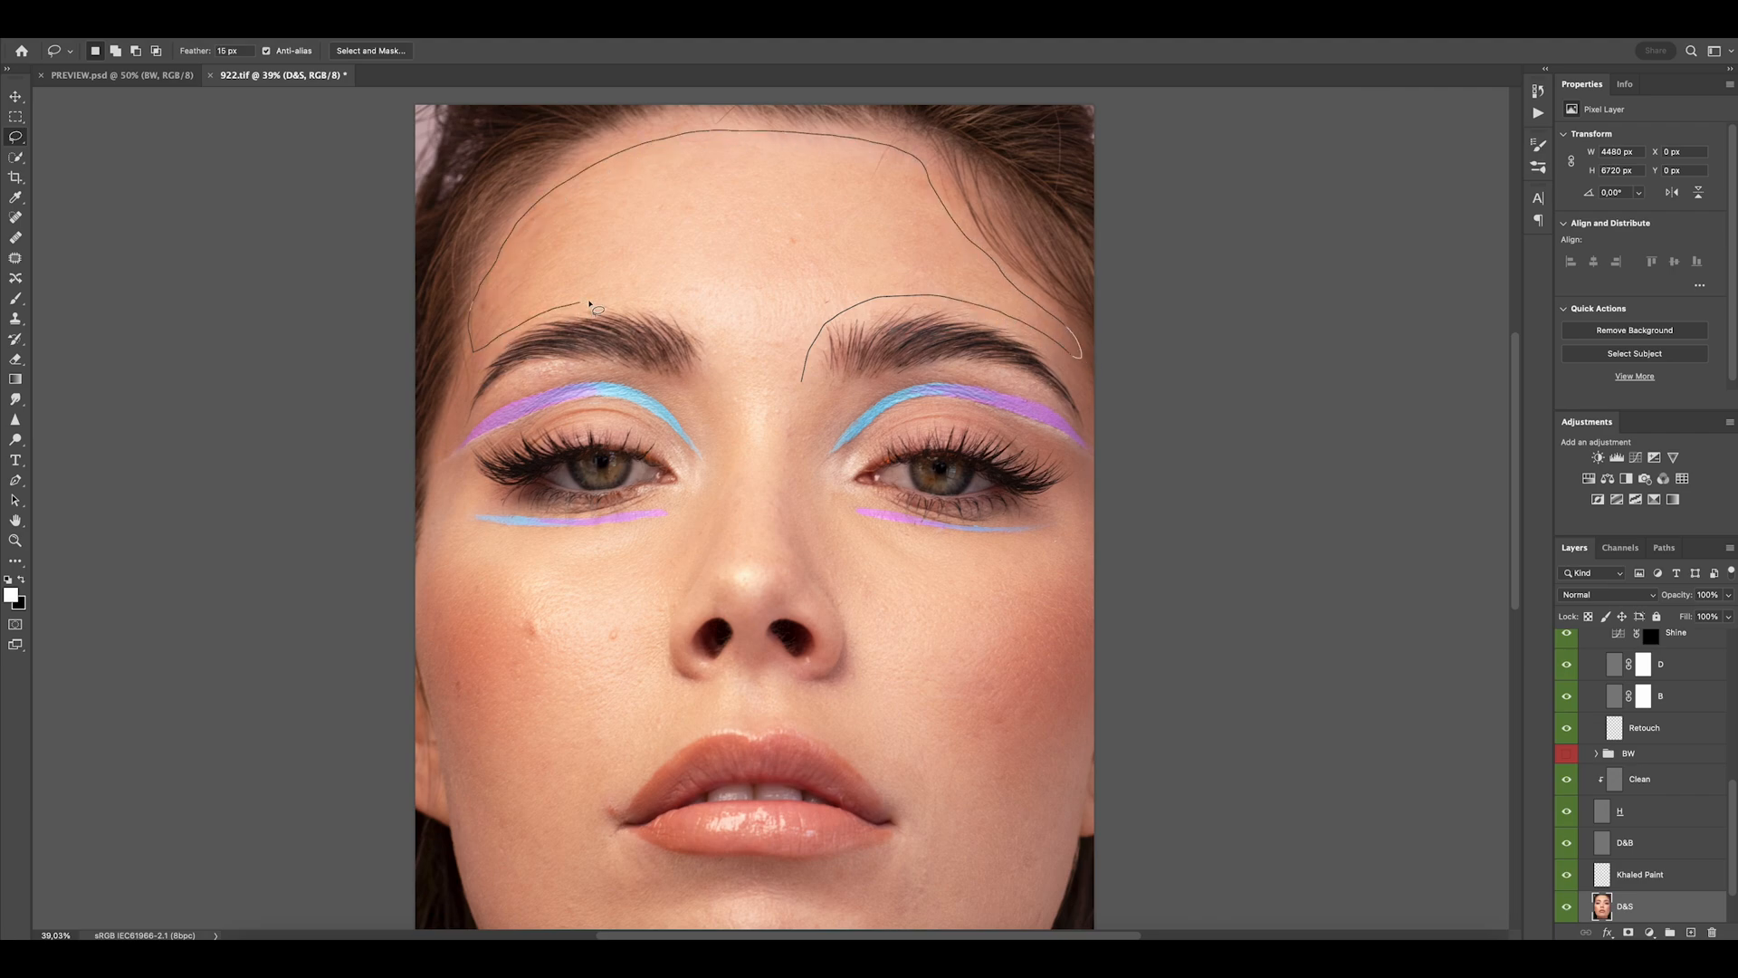
drag(719, 346, 764, 462)
key(ctrl+alt+super+f)
key(Return)
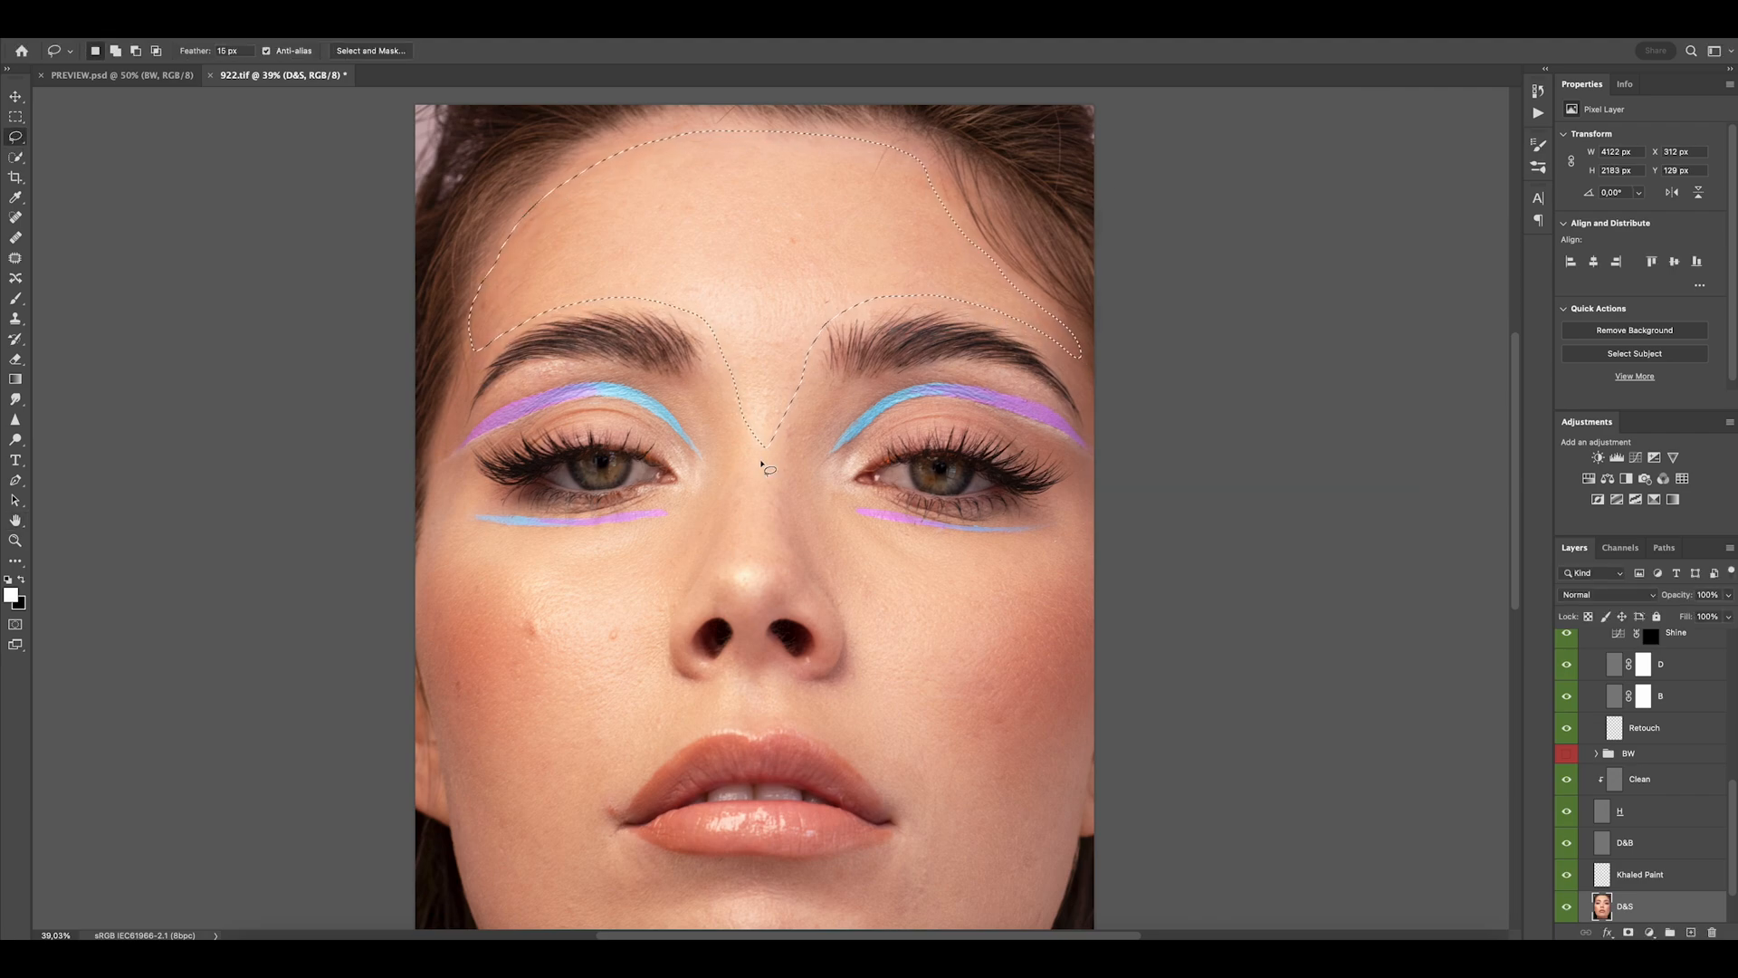
Lasso the under-eye and cheek areas on the image's right side of the face and reapply the last filter to each.
mouse_move(951, 494)
mouse_down()
mouse_move(903, 503)
mouse_move(1043, 464)
mouse_up()
key(ctrl+super+f)
mouse_move(815, 424)
mouse_down()
mouse_move(949, 476)
mouse_move(819, 430)
mouse_up()
key(ctrl+super+f)
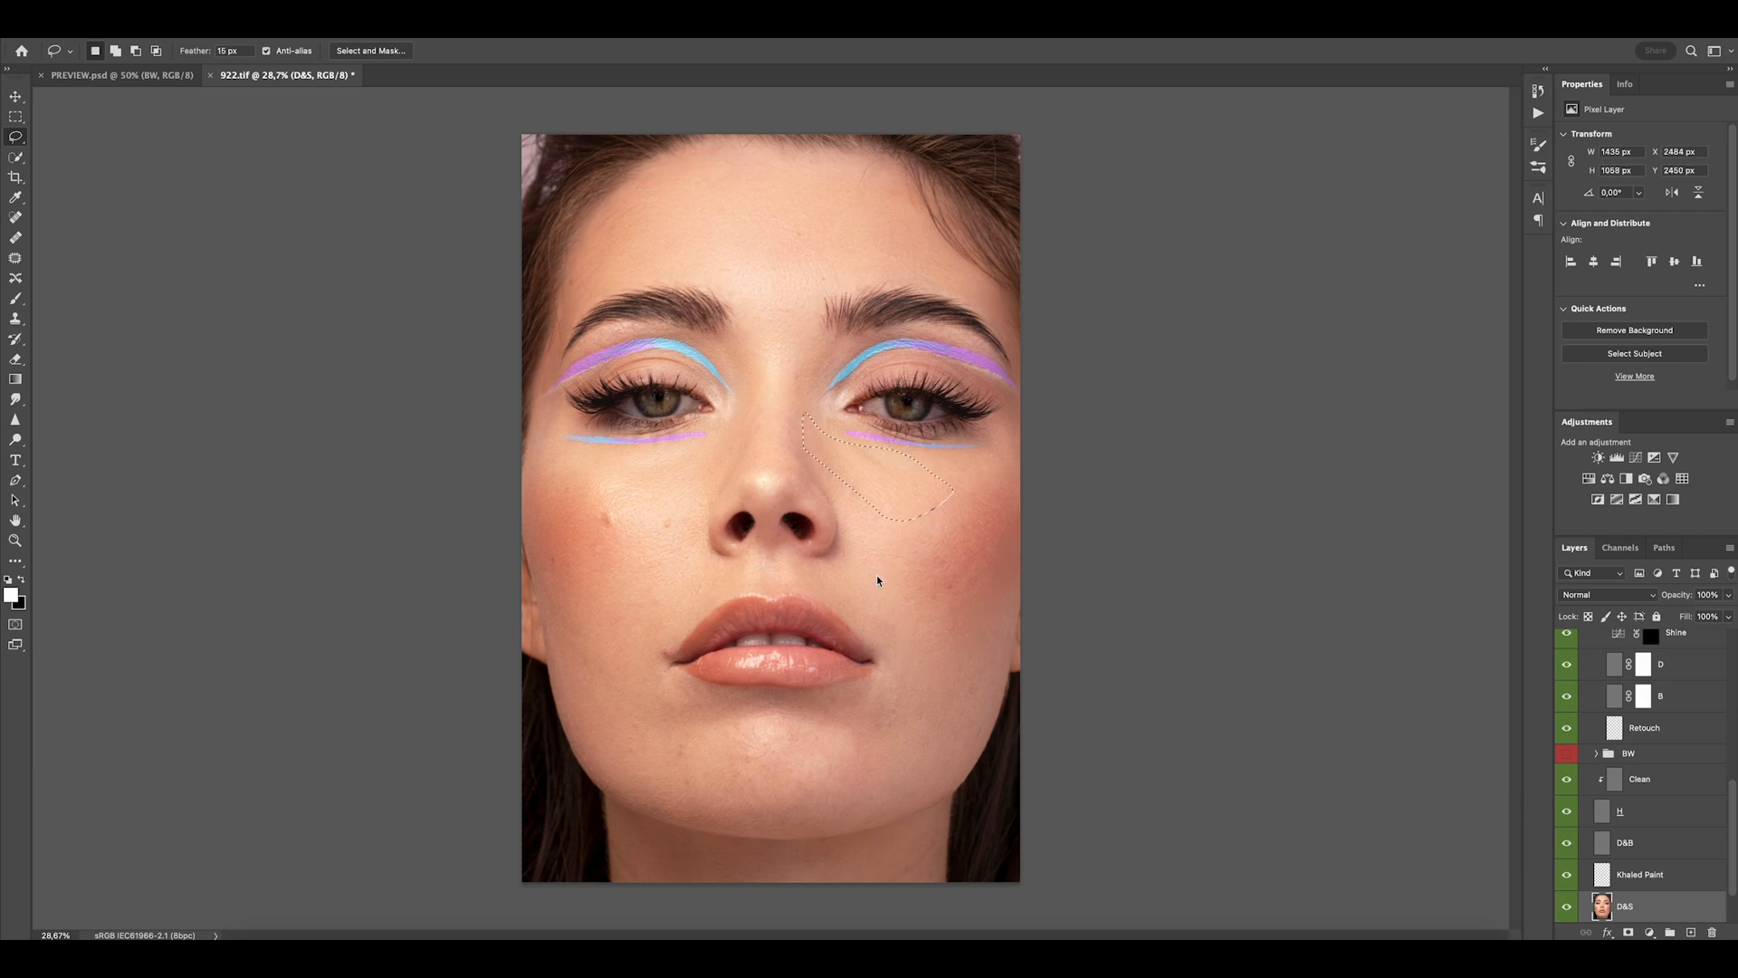
mouse_move(871, 600)
mouse_down()
mouse_move(930, 753)
mouse_move(959, 711)
mouse_up()
key(ctrl+super+f)
key(ctrl+super+f)
Lasso patches of the chin, jaw, mouth corner and neck in turn, reapplying the last filter to each.
mouse_move(763, 838)
mouse_down()
mouse_move(783, 764)
mouse_move(725, 831)
mouse_up()
key(ctrl+super+f)
mouse_move(670, 797)
mouse_down()
mouse_move(586, 772)
mouse_move(664, 798)
mouse_up()
key(ctrl+super+f)
mouse_move(659, 715)
mouse_down()
mouse_move(702, 702)
mouse_move(634, 715)
mouse_up()
key(ctrl+super+f)
drag(782, 803, 719, 832)
key(ctrl+super+f)
mouse_move(838, 883)
mouse_down()
mouse_move(931, 857)
mouse_move(652, 851)
mouse_move(623, 896)
mouse_up()
key(ctrl+super+f)
Reapply the last filter to lassoed areas of the image's left cheek, under-eye and nose, and clear the selection.
mouse_move(637, 650)
mouse_down()
mouse_move(695, 532)
mouse_move(617, 675)
mouse_up()
key(ctrl+super+f)
mouse_move(592, 620)
mouse_down()
mouse_move(615, 575)
mouse_move(547, 586)
mouse_up()
key(ctrl+super+f)
drag(654, 503, 548, 485)
key(ctrl+super+f)
drag(628, 683, 619, 704)
key(ctrl+d)
key(ctrl+super+f)
mouse_move(774, 493)
mouse_down()
mouse_move(795, 458)
mouse_move(765, 373)
mouse_move(763, 400)
mouse_up()
key(ctrl+super+f)
key(ctrl+d)
Select the Clean layer and show the BW group to view the portrait in black and white.
click(1619, 790)
click(1567, 754)
mouse_move(759, 221)
mouse_down()
mouse_move(823, 271)
mouse_move(911, 439)
mouse_up()
Set up the Clone Stamp to sample Current Layer with 100% flow.
key(s)
drag(378, 377, 467, 352)
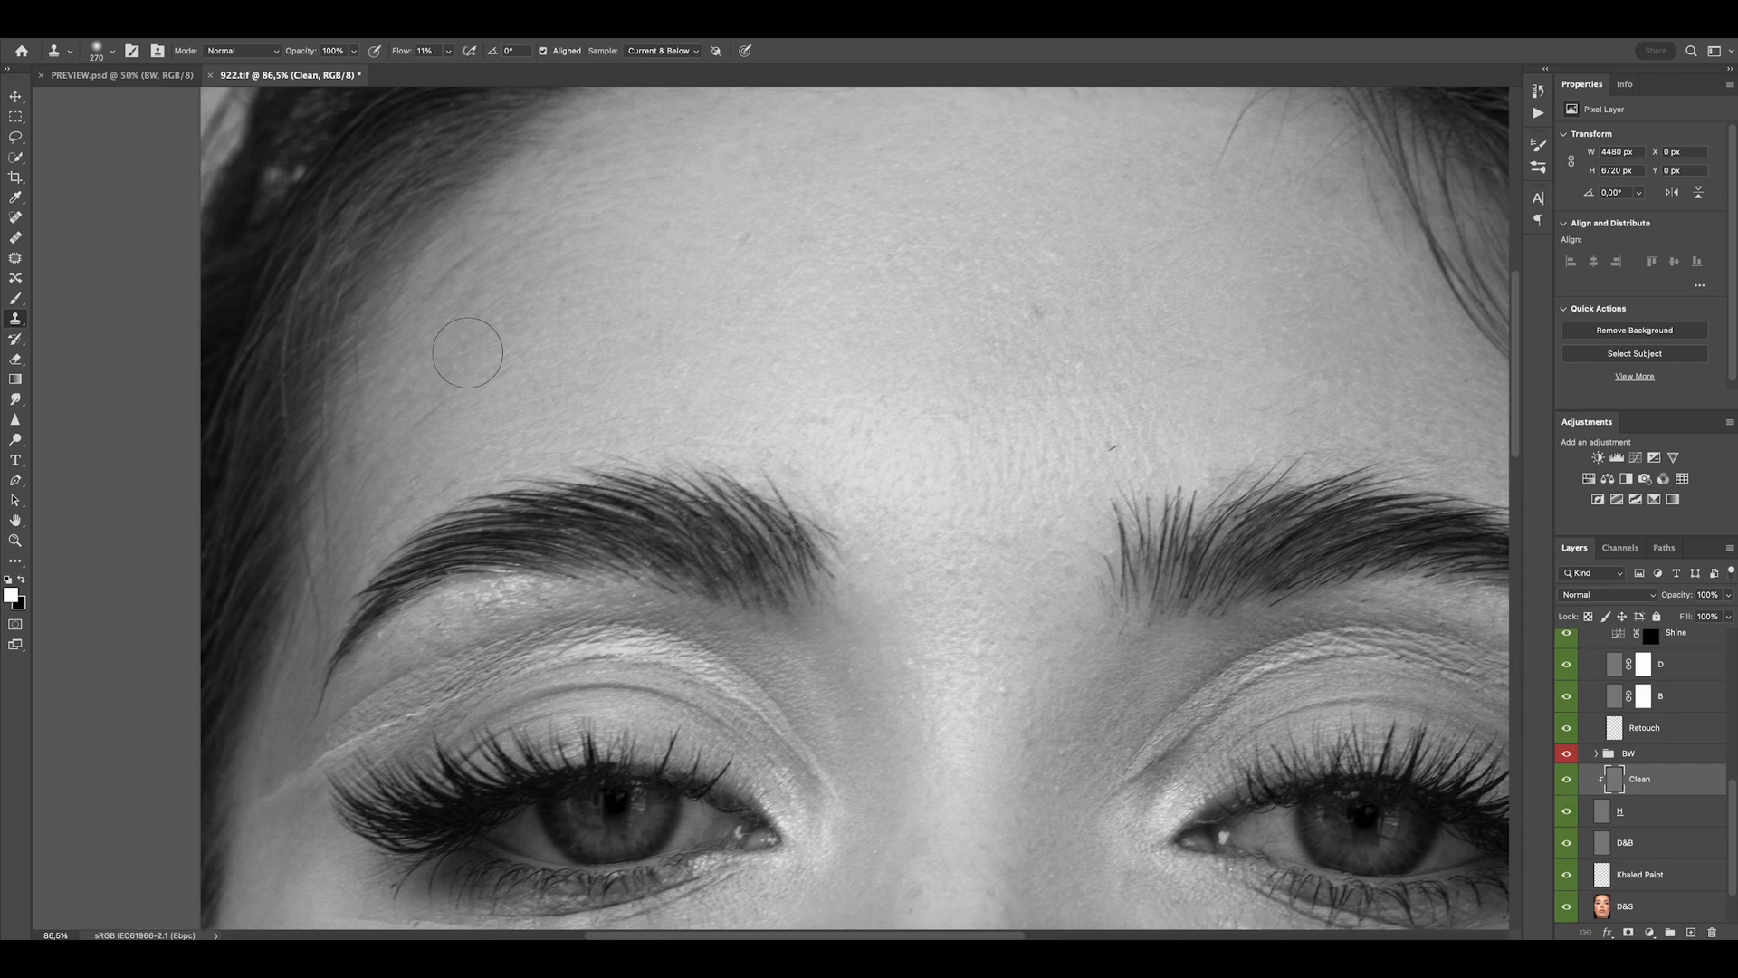
click(652, 51)
click(655, 41)
key(shift+0)
Clone clean skin texture over the forehead above the image's left eyebrow on the Clean layer.
drag(394, 407, 361, 408)
scroll(420, 452, down, 3)
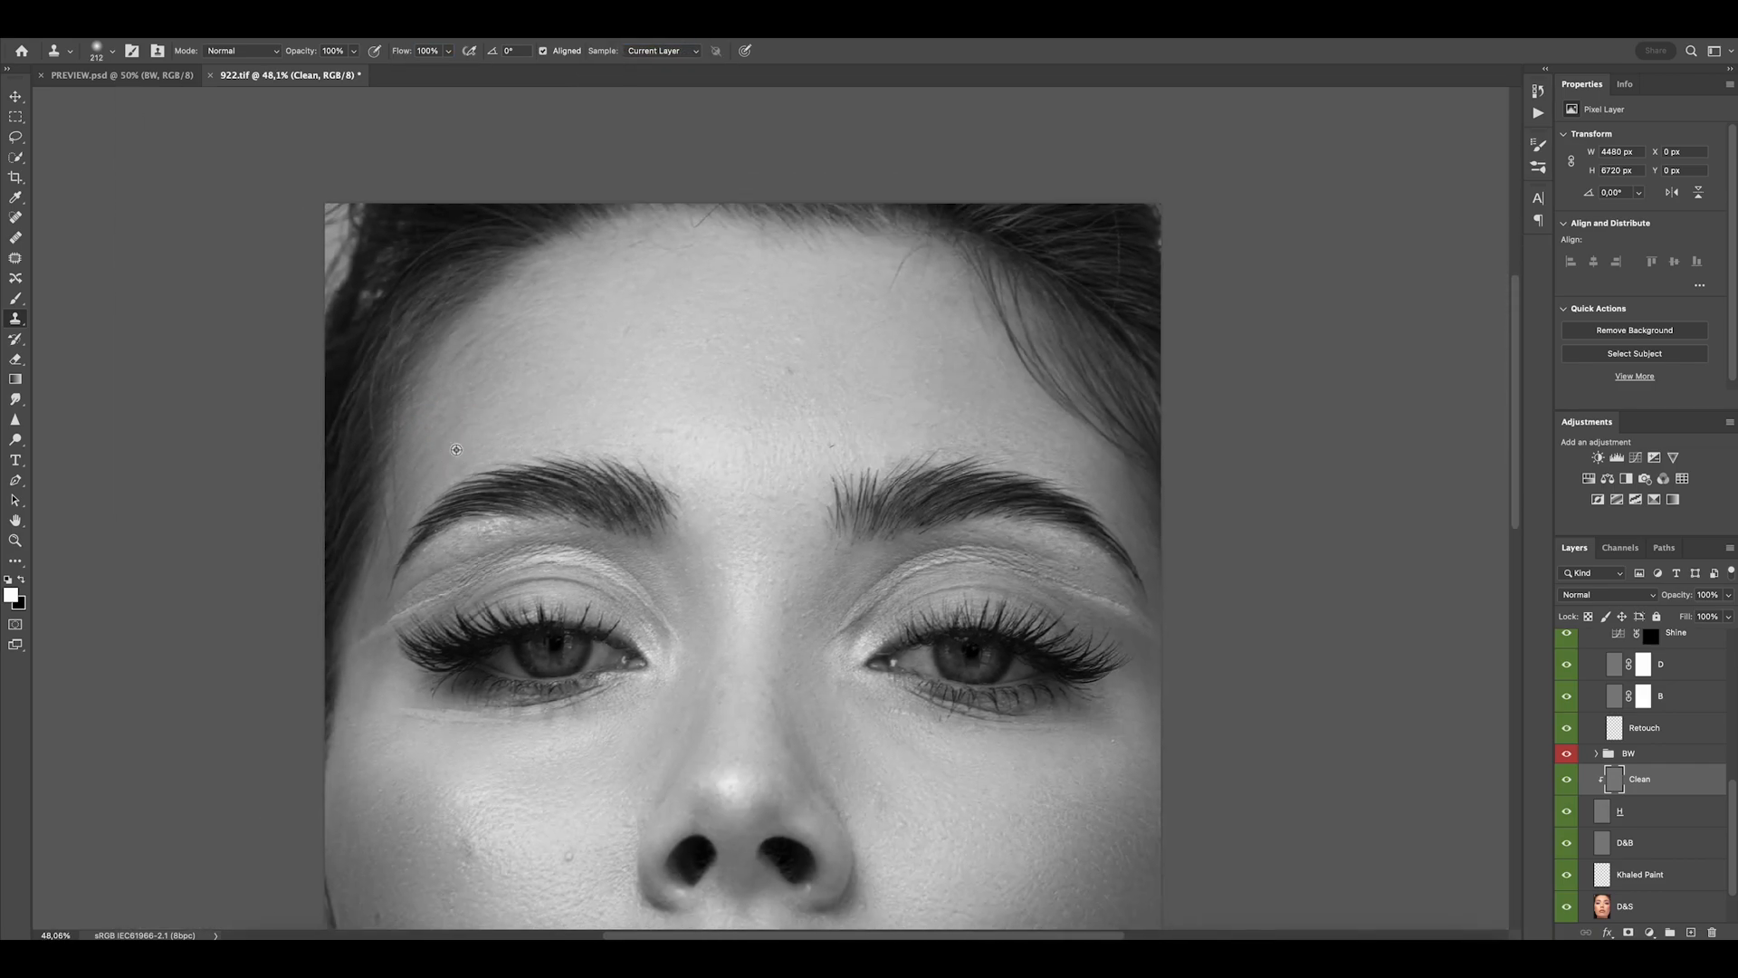
scroll(634, 426, up, 4)
scroll(722, 435, down, 1)
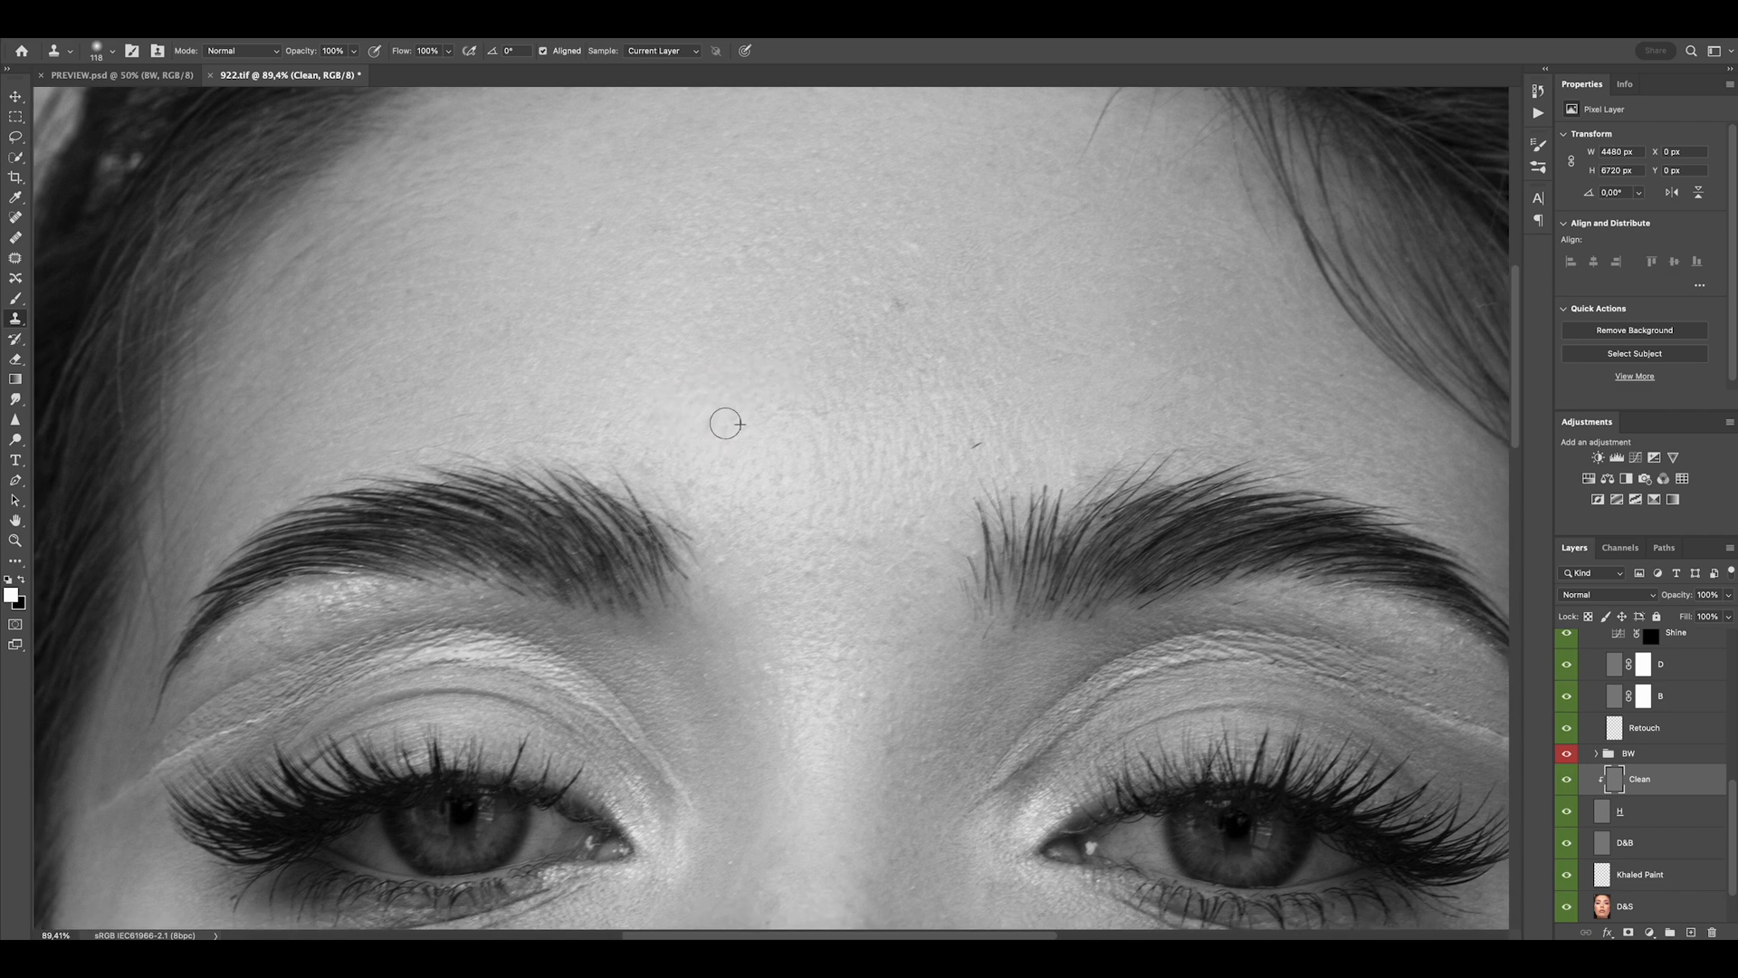
scroll(658, 444, down, 2)
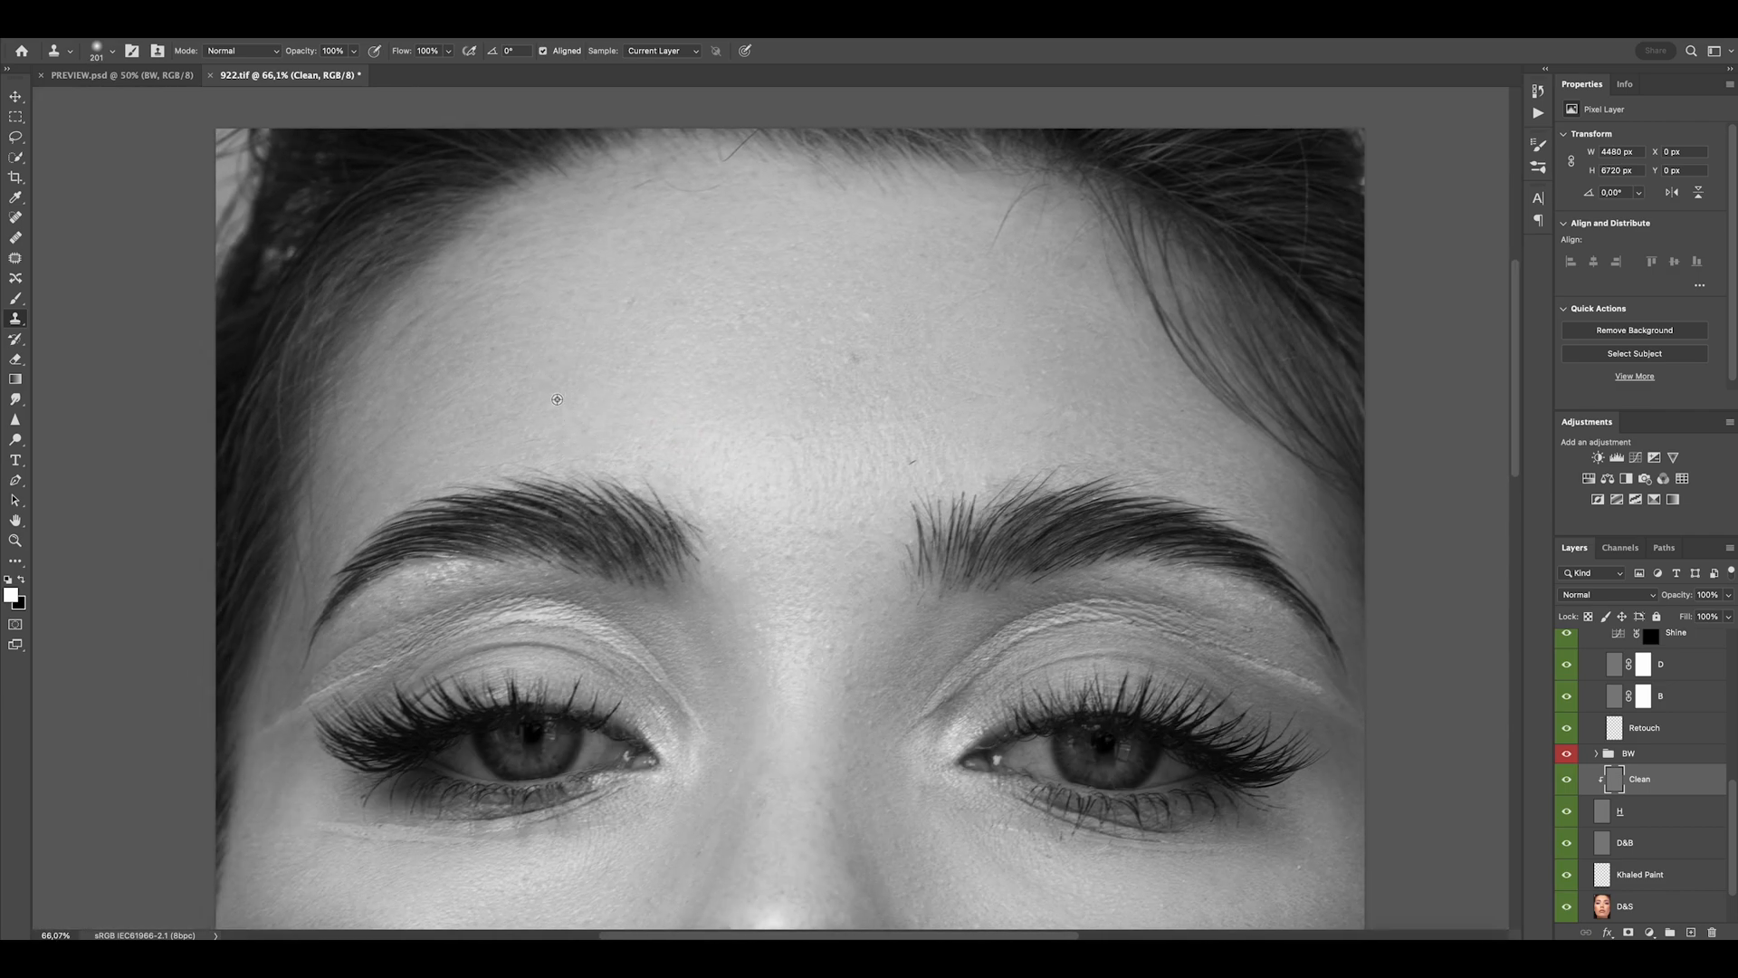
scroll(556, 399, up, 1)
alt+click(494, 395)
drag(460, 380, 455, 372)
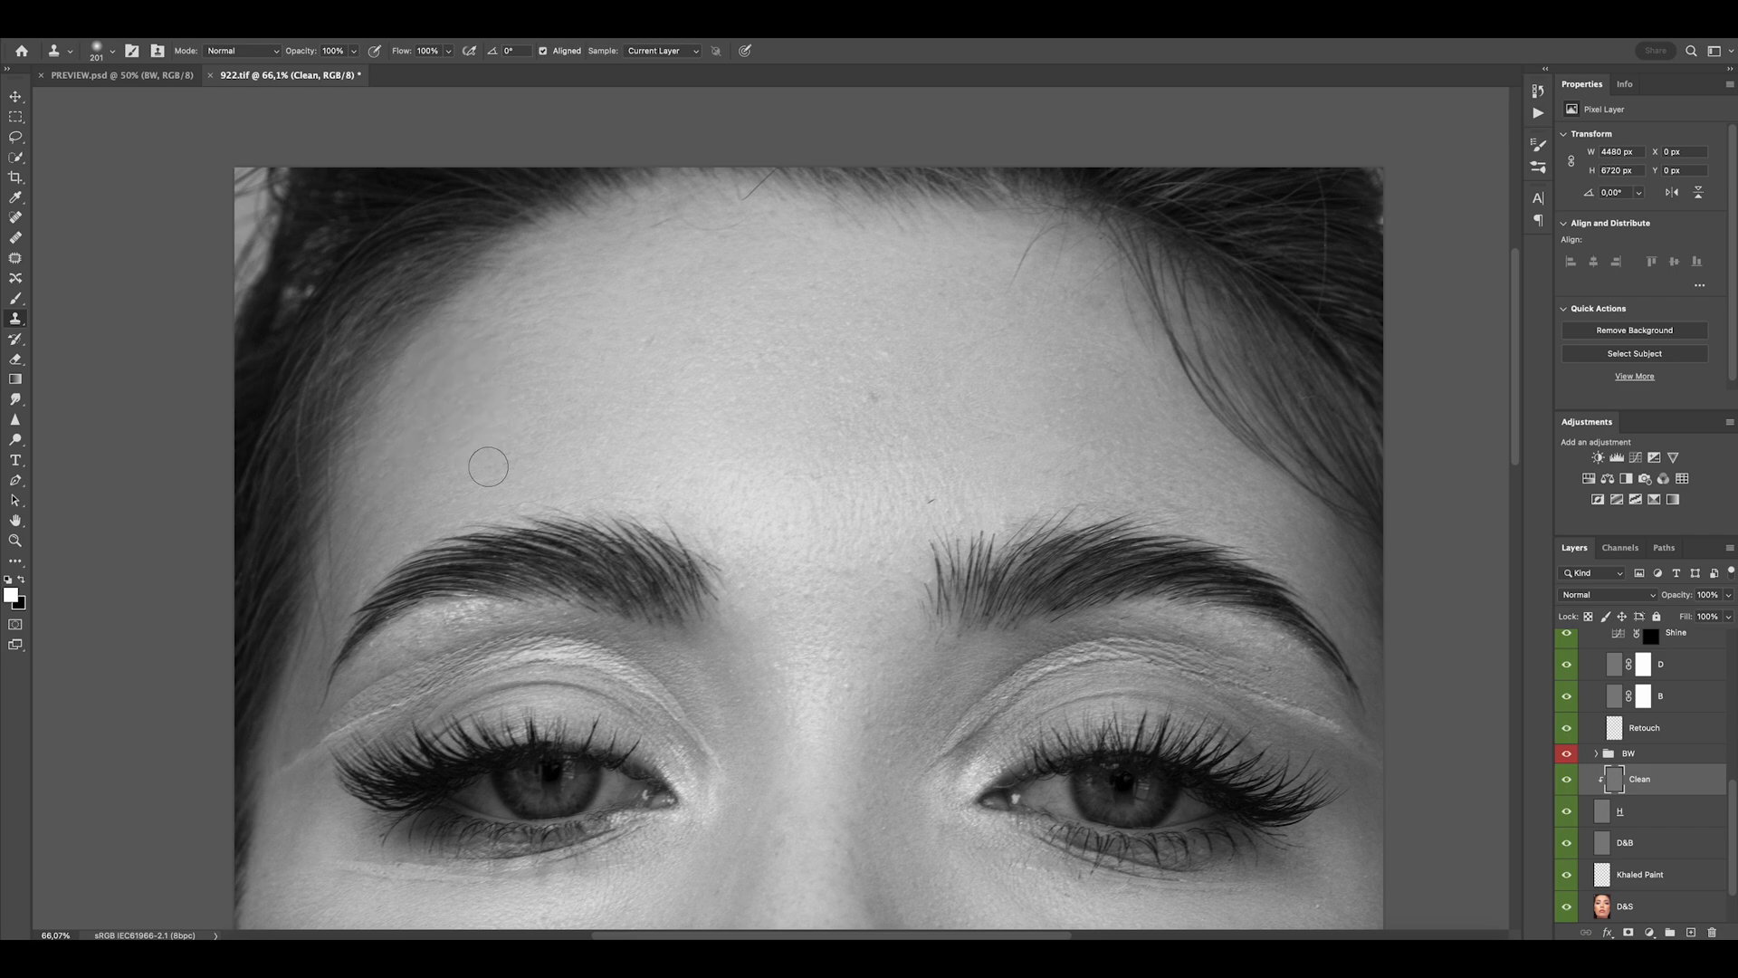
Clone clean texture over the blemishes across the upper and central forehead.
scroll(634, 376, up, 1)
drag(598, 394, 552, 368)
mouse_move(552, 397)
mouse_down()
mouse_move(574, 396)
mouse_move(516, 351)
mouse_move(614, 328)
mouse_move(659, 334)
mouse_move(648, 372)
mouse_move(779, 425)
mouse_up()
alt+click(480, 440)
drag(841, 457, 815, 457)
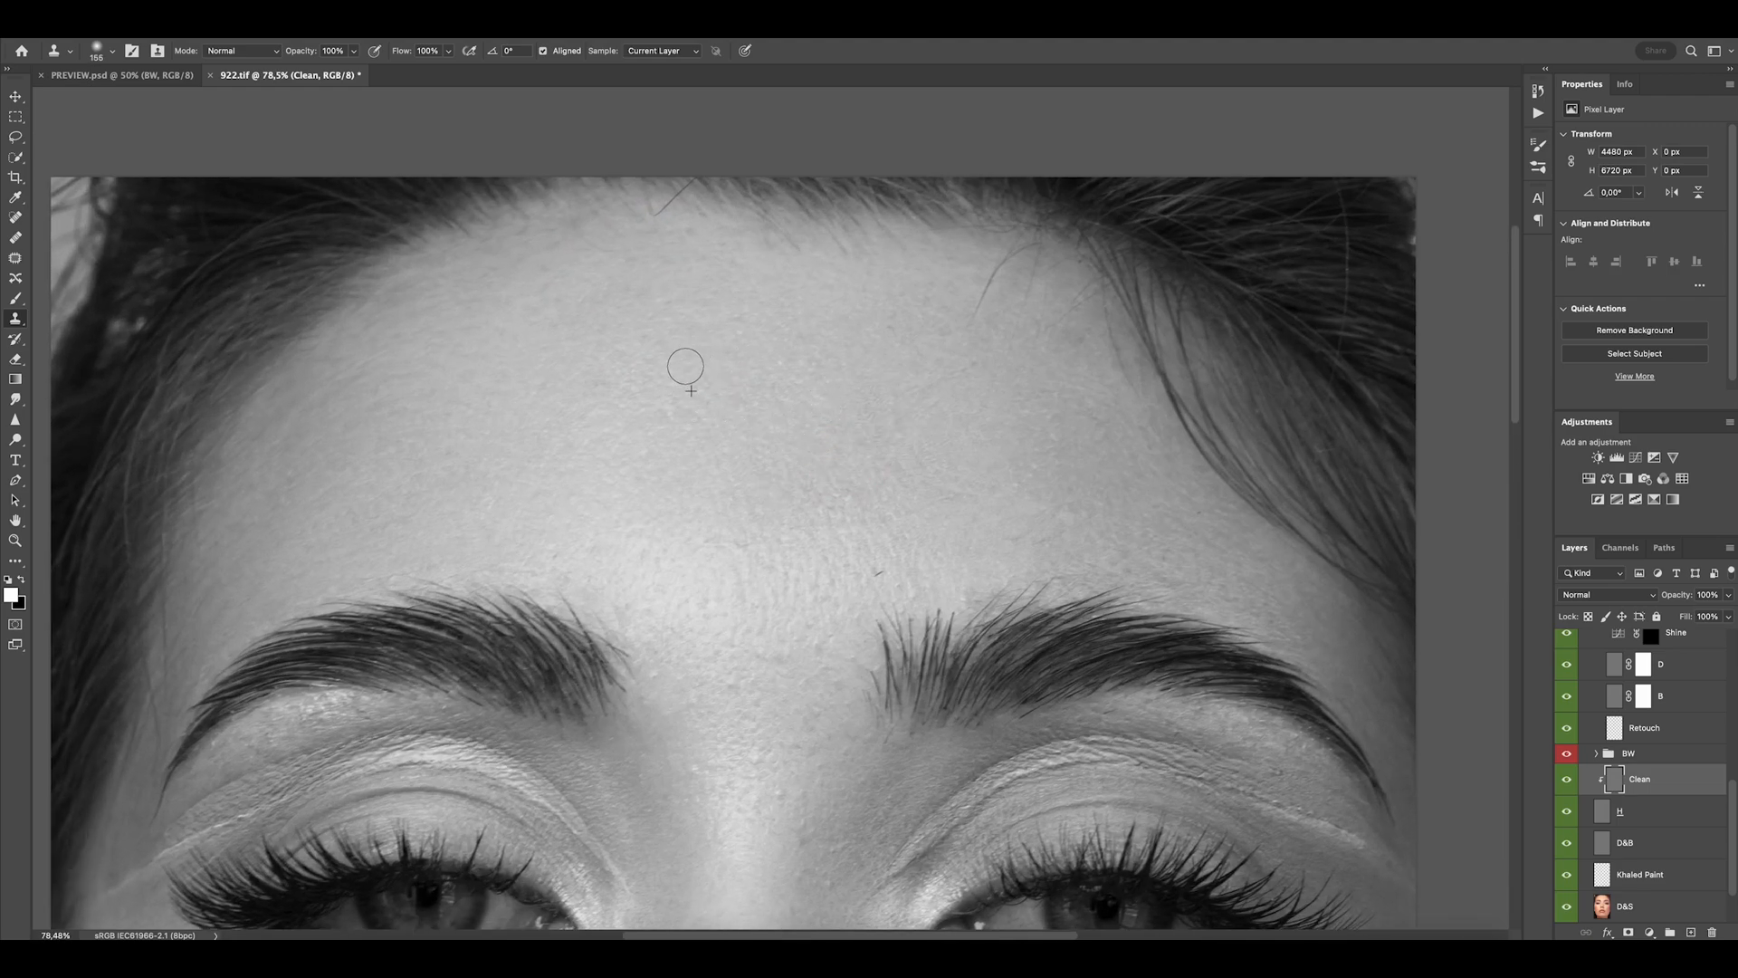
Remove the bent stray hair at the middle of the hairline with the Spot Healing Brush.
scroll(684, 368, up, 3)
scroll(711, 284, up, 2)
key(j)
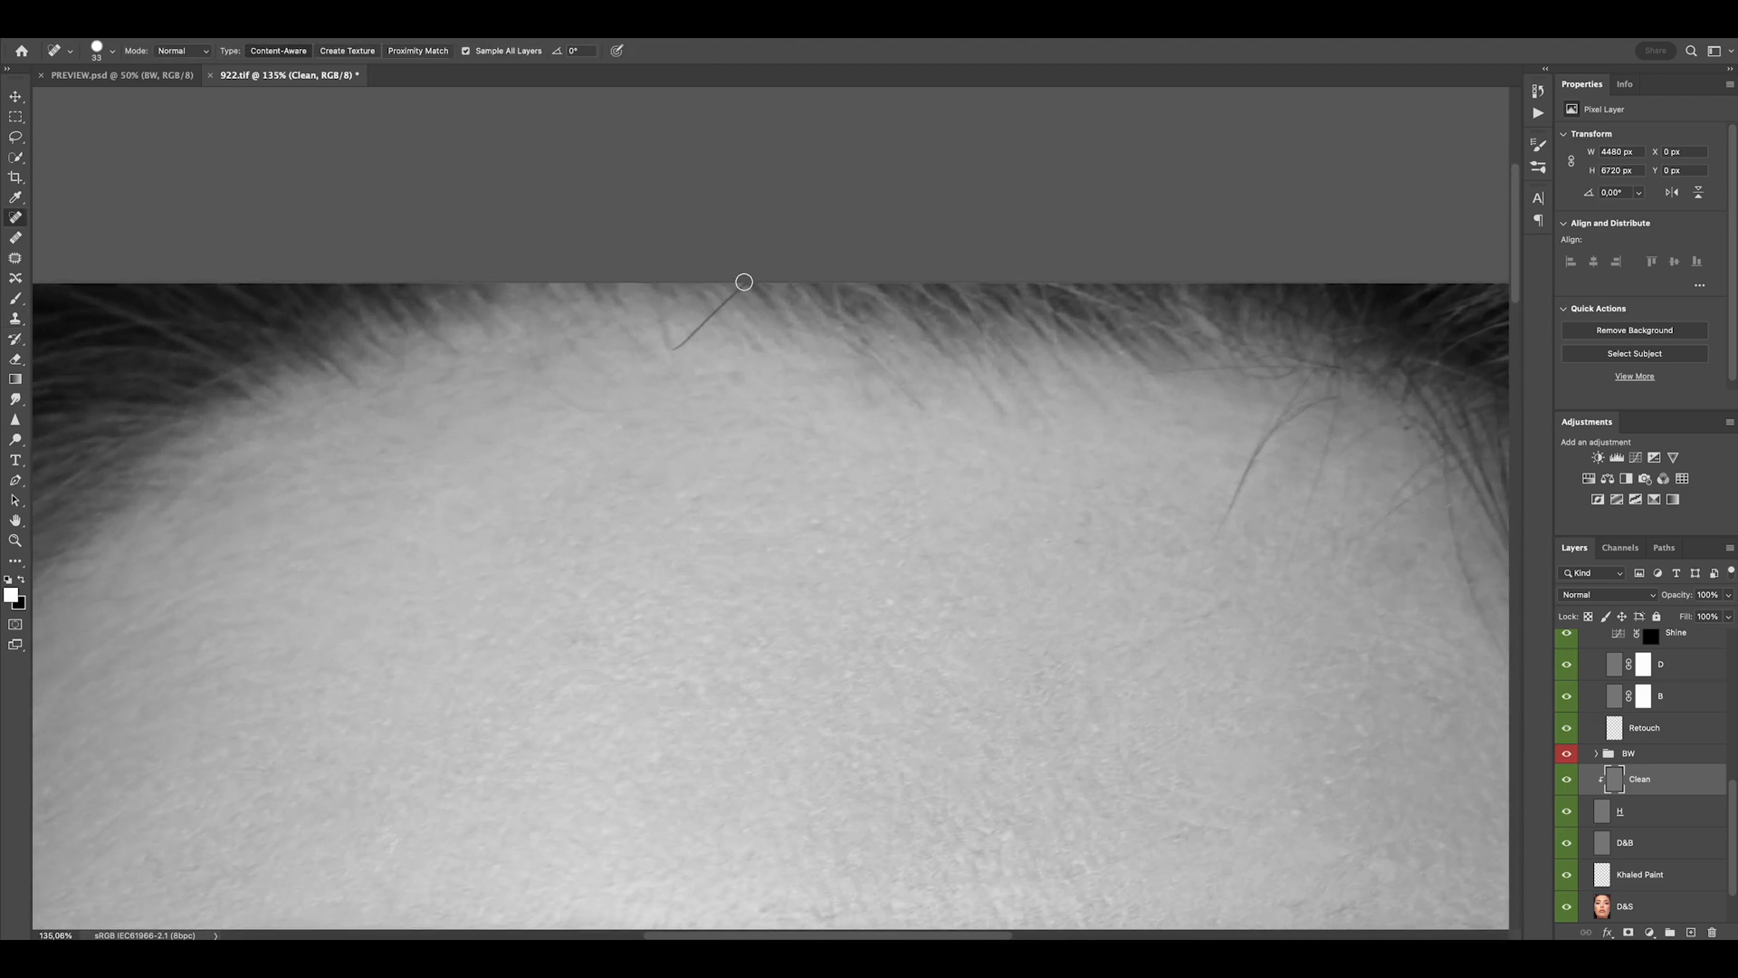
mouse_move(705, 322)
mouse_down()
mouse_move(626, 408)
mouse_move(538, 380)
mouse_up()
scroll(797, 380, down, 4)
scroll(1004, 396, up, 5)
Heal the fine stray hairs crossing the forehead near the image's right hairline, with Sample All Layers off.
mouse_move(929, 470)
mouse_down()
mouse_move(998, 333)
mouse_move(1056, 377)
mouse_move(1007, 538)
mouse_up()
mouse_move(994, 365)
mouse_down()
mouse_move(1008, 332)
mouse_move(1045, 321)
mouse_up()
drag(1047, 308, 1083, 290)
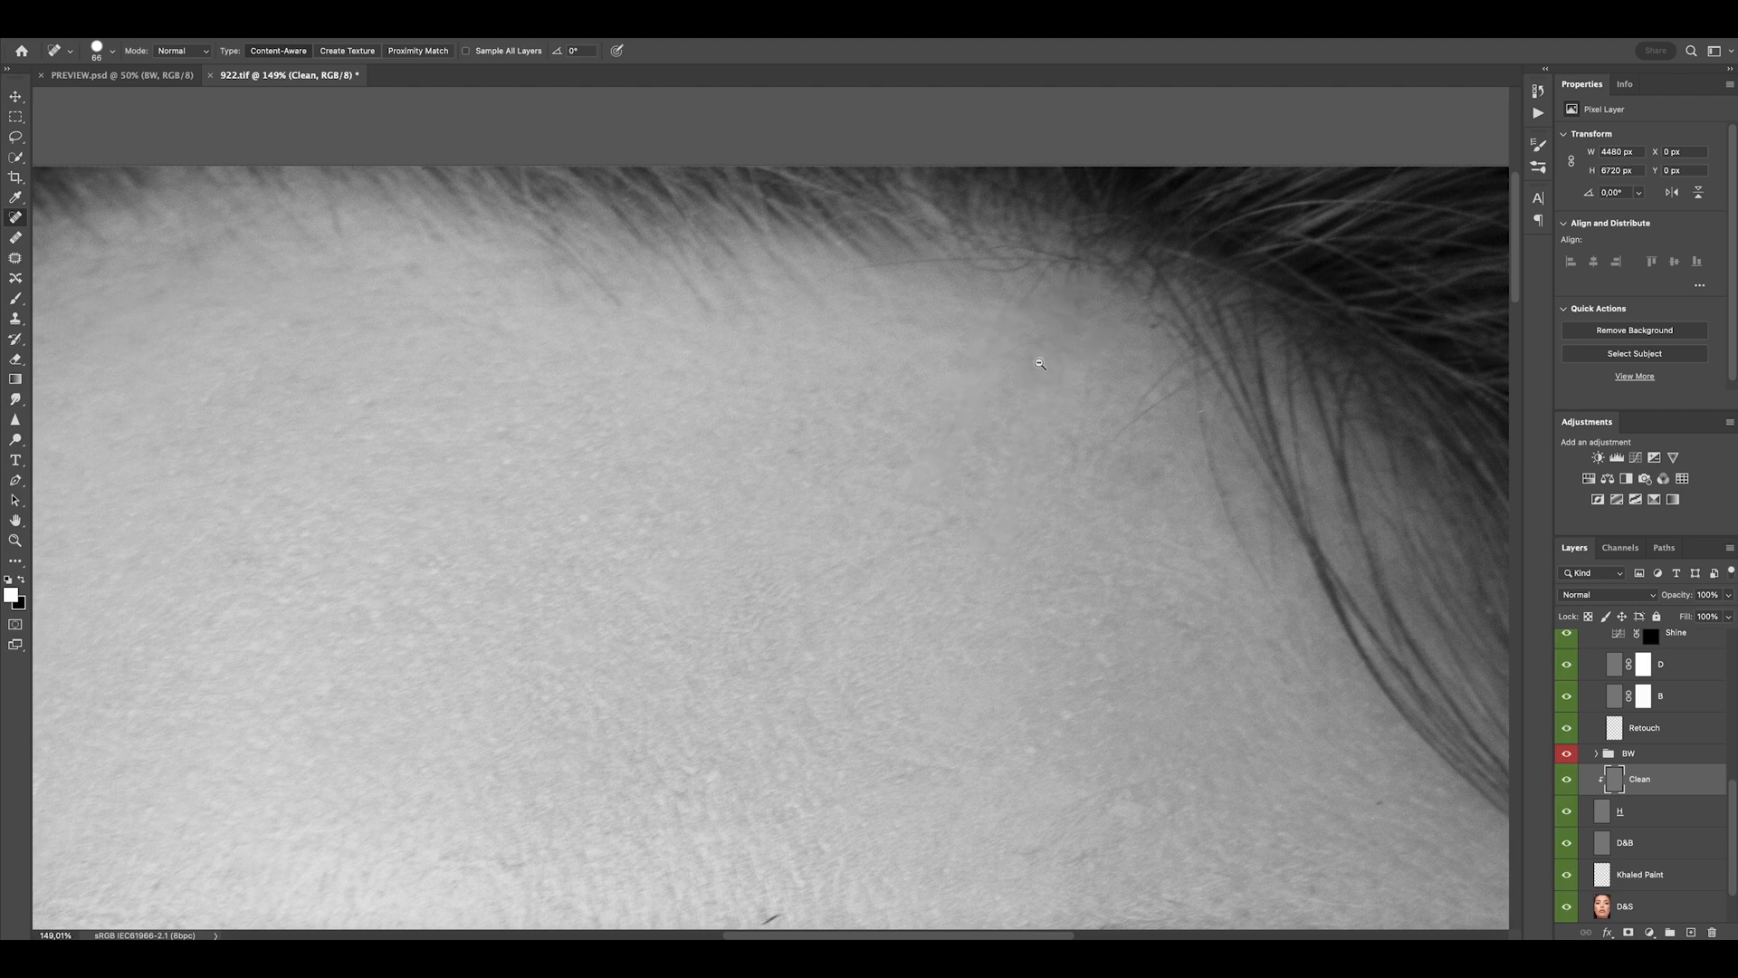
scroll(1040, 362, down, 2)
drag(1130, 353, 1082, 423)
scroll(1043, 442, down, 3)
scroll(1043, 442, down, 1)
Clone clean texture over the central forehead and the small dark mark above the inner end of the image's right eyebrow.
key(s)
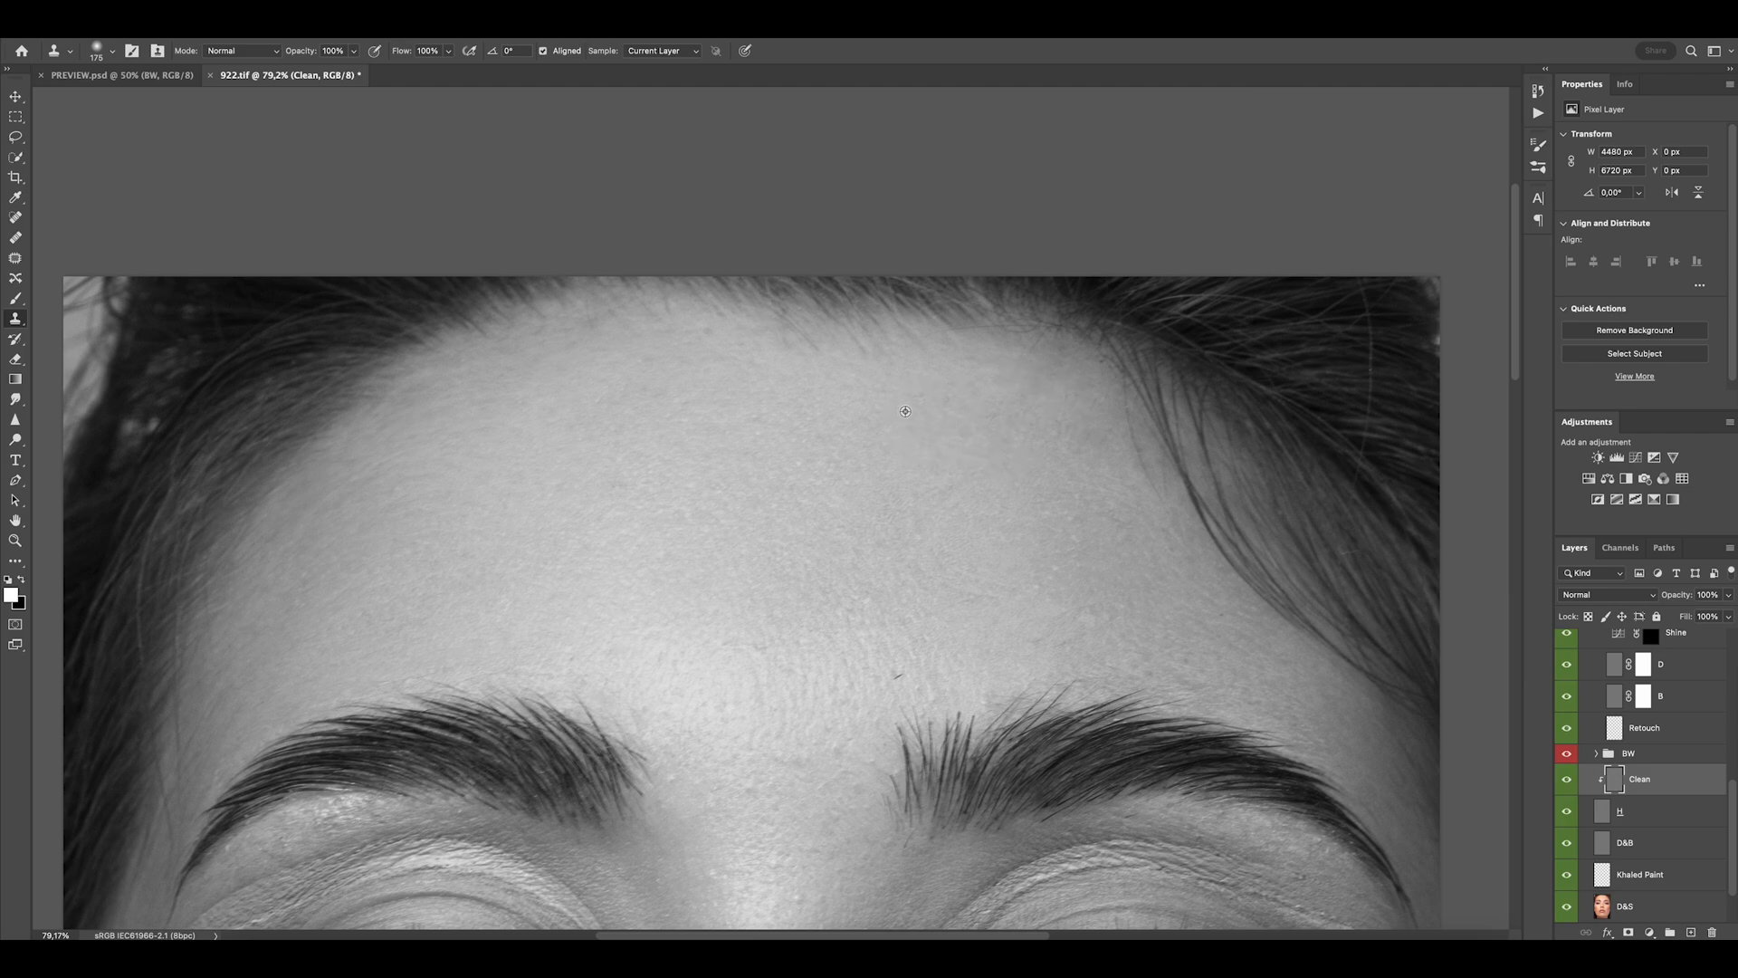
drag(857, 590, 798, 423)
drag(840, 501, 824, 501)
scroll(839, 504, up, 5)
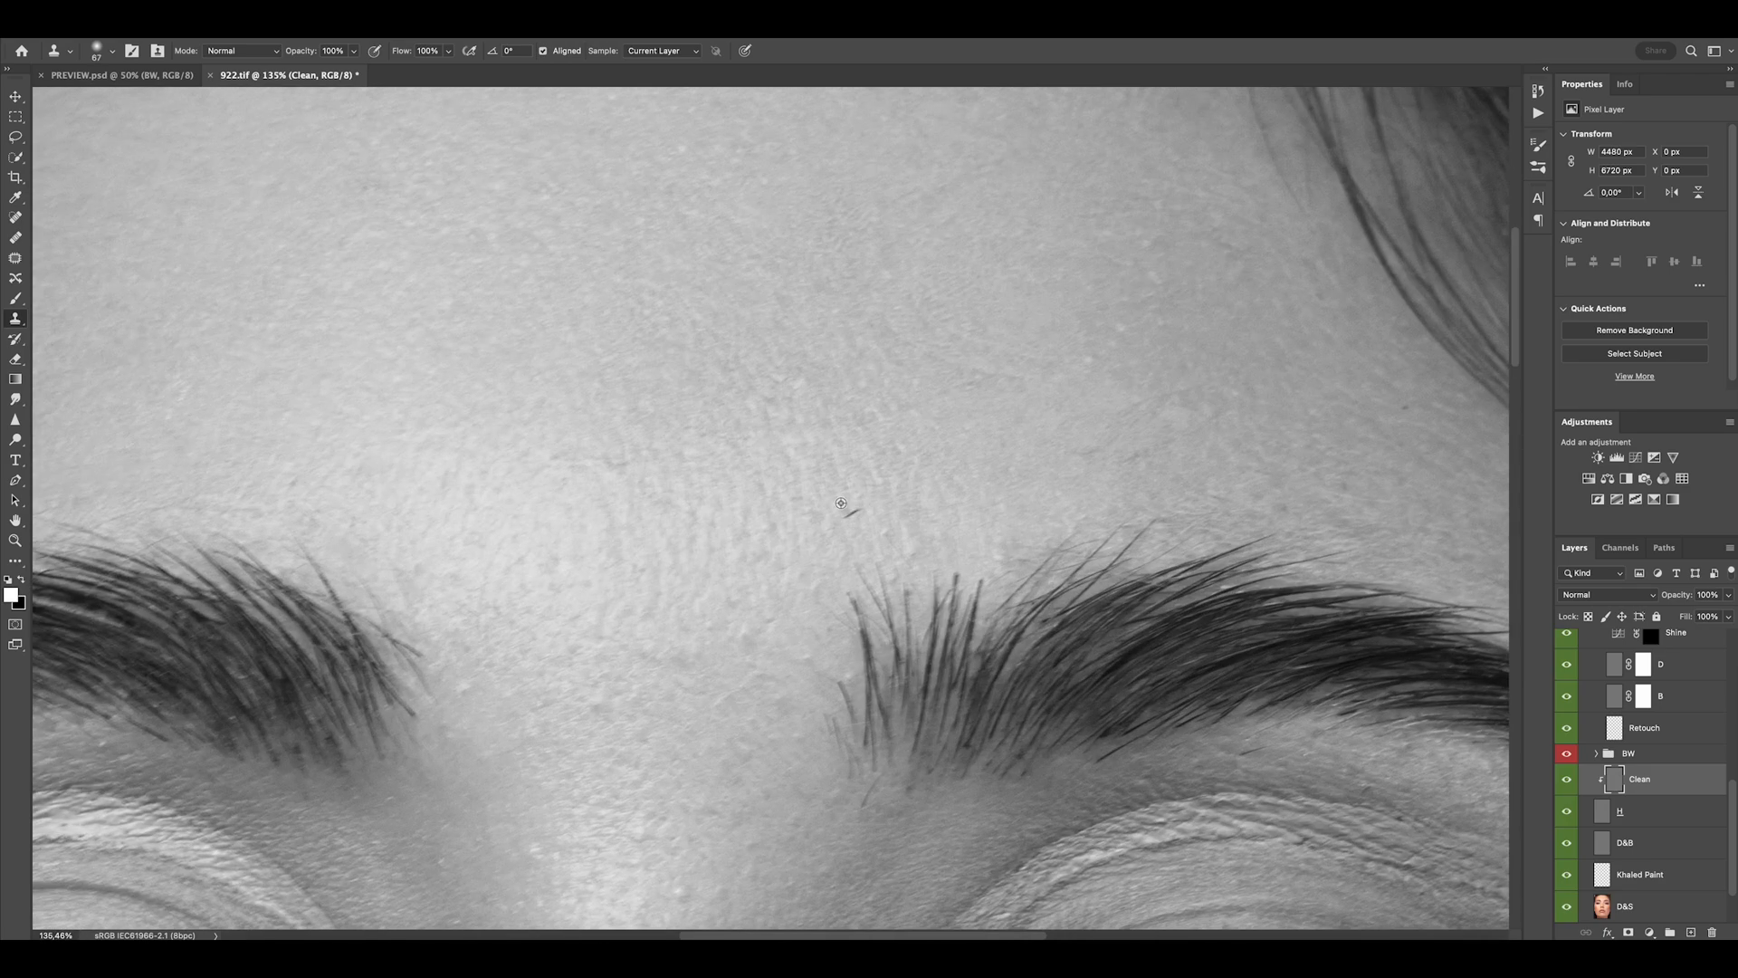
click(844, 512)
Clone clean skin over the area between the image's right eyebrow and the hairline, out to the temple.
mouse_move(1105, 412)
mouse_down()
mouse_move(1012, 432)
mouse_move(1008, 483)
mouse_up()
scroll(1008, 483, down, 2)
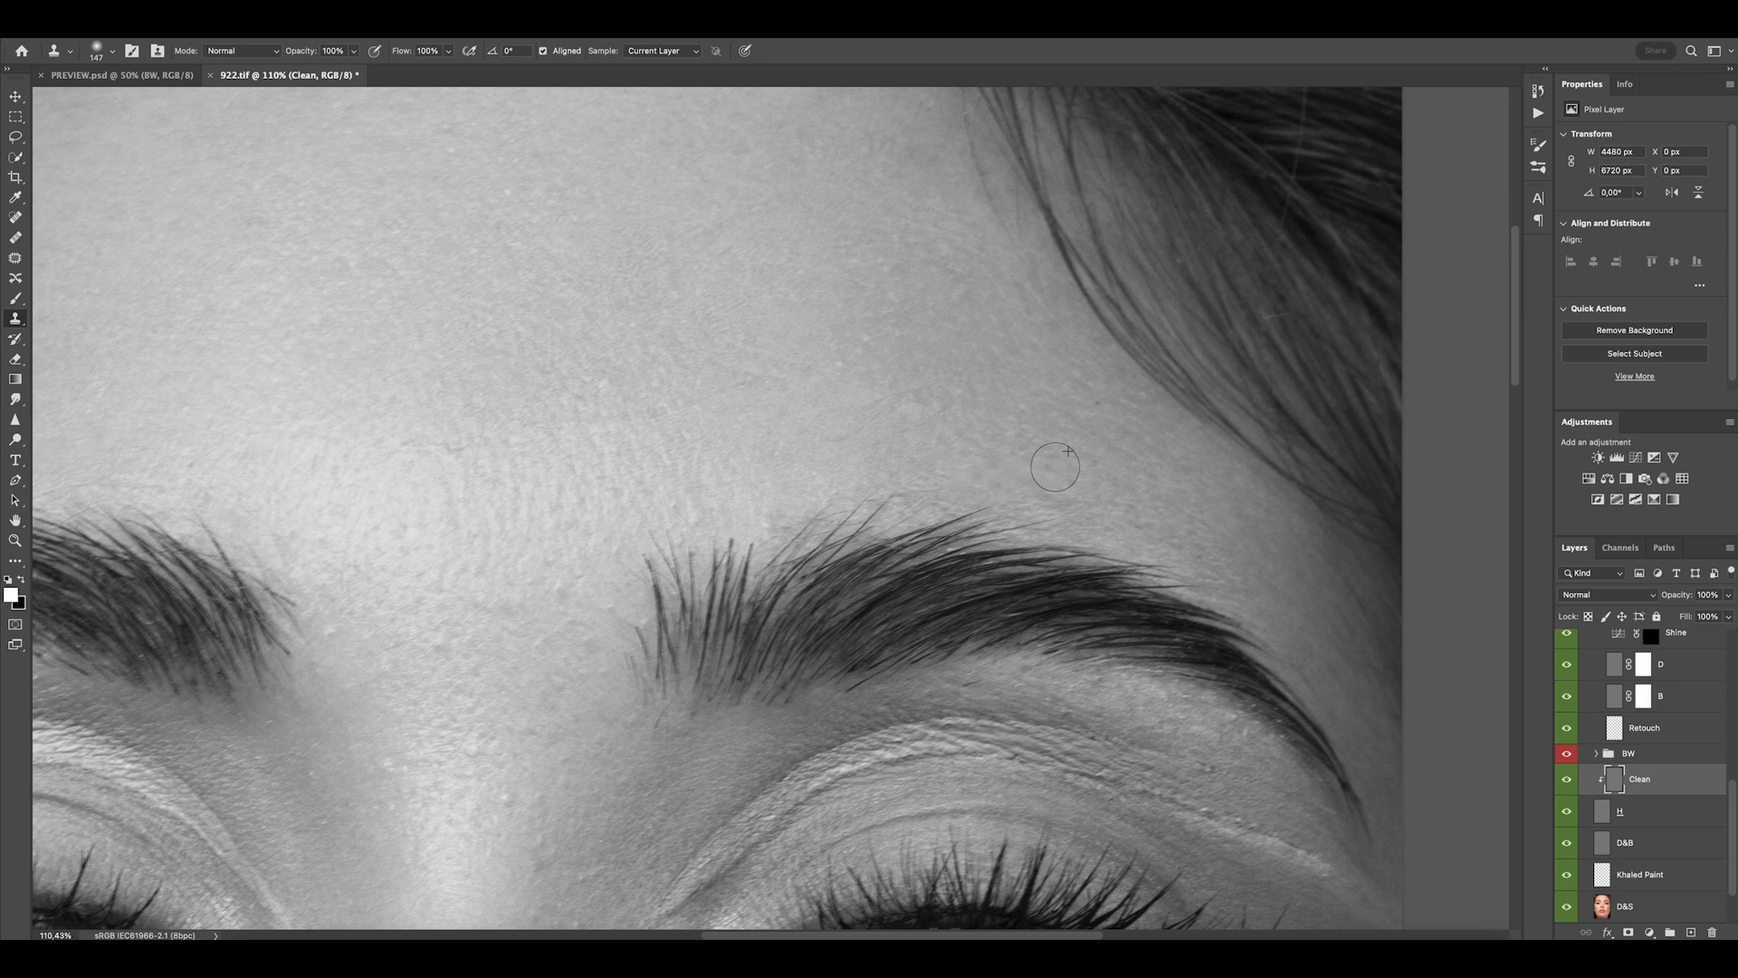
scroll(1158, 529, right, 2)
scroll(1116, 521, down, 1)
scroll(1146, 544, right, 3)
scroll(1122, 525, down, 2)
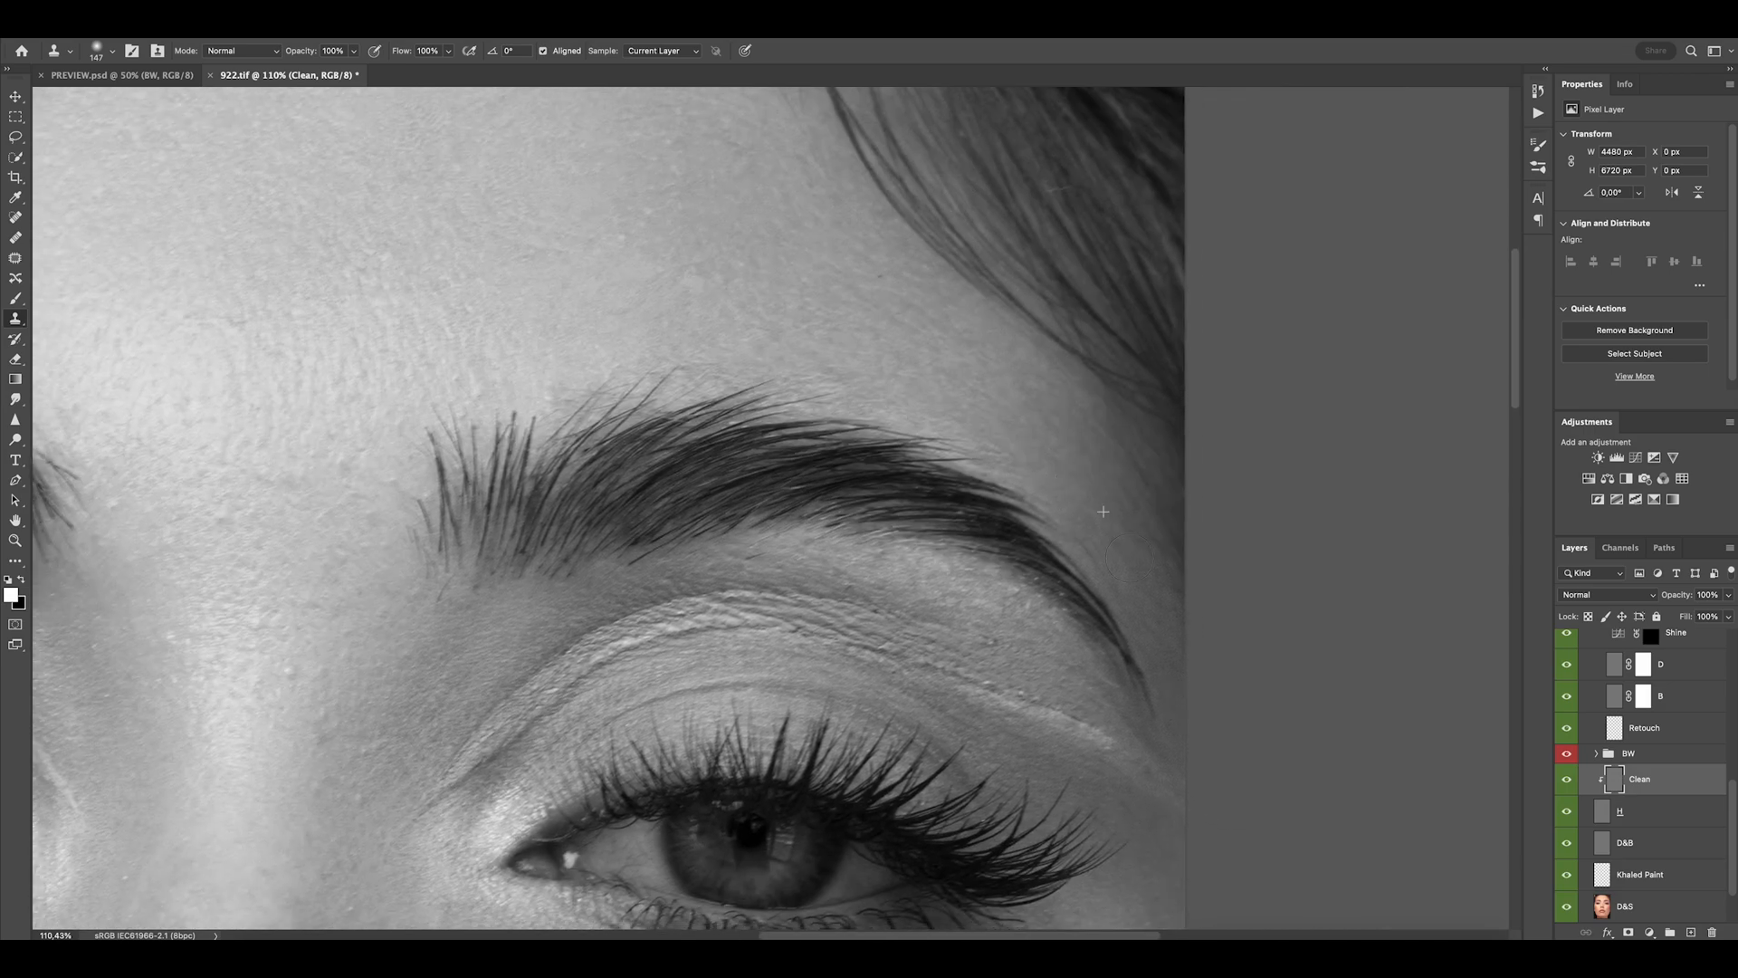
scroll(1161, 593, down, 2)
scroll(913, 345, left, 2)
scroll(888, 308, up, 1)
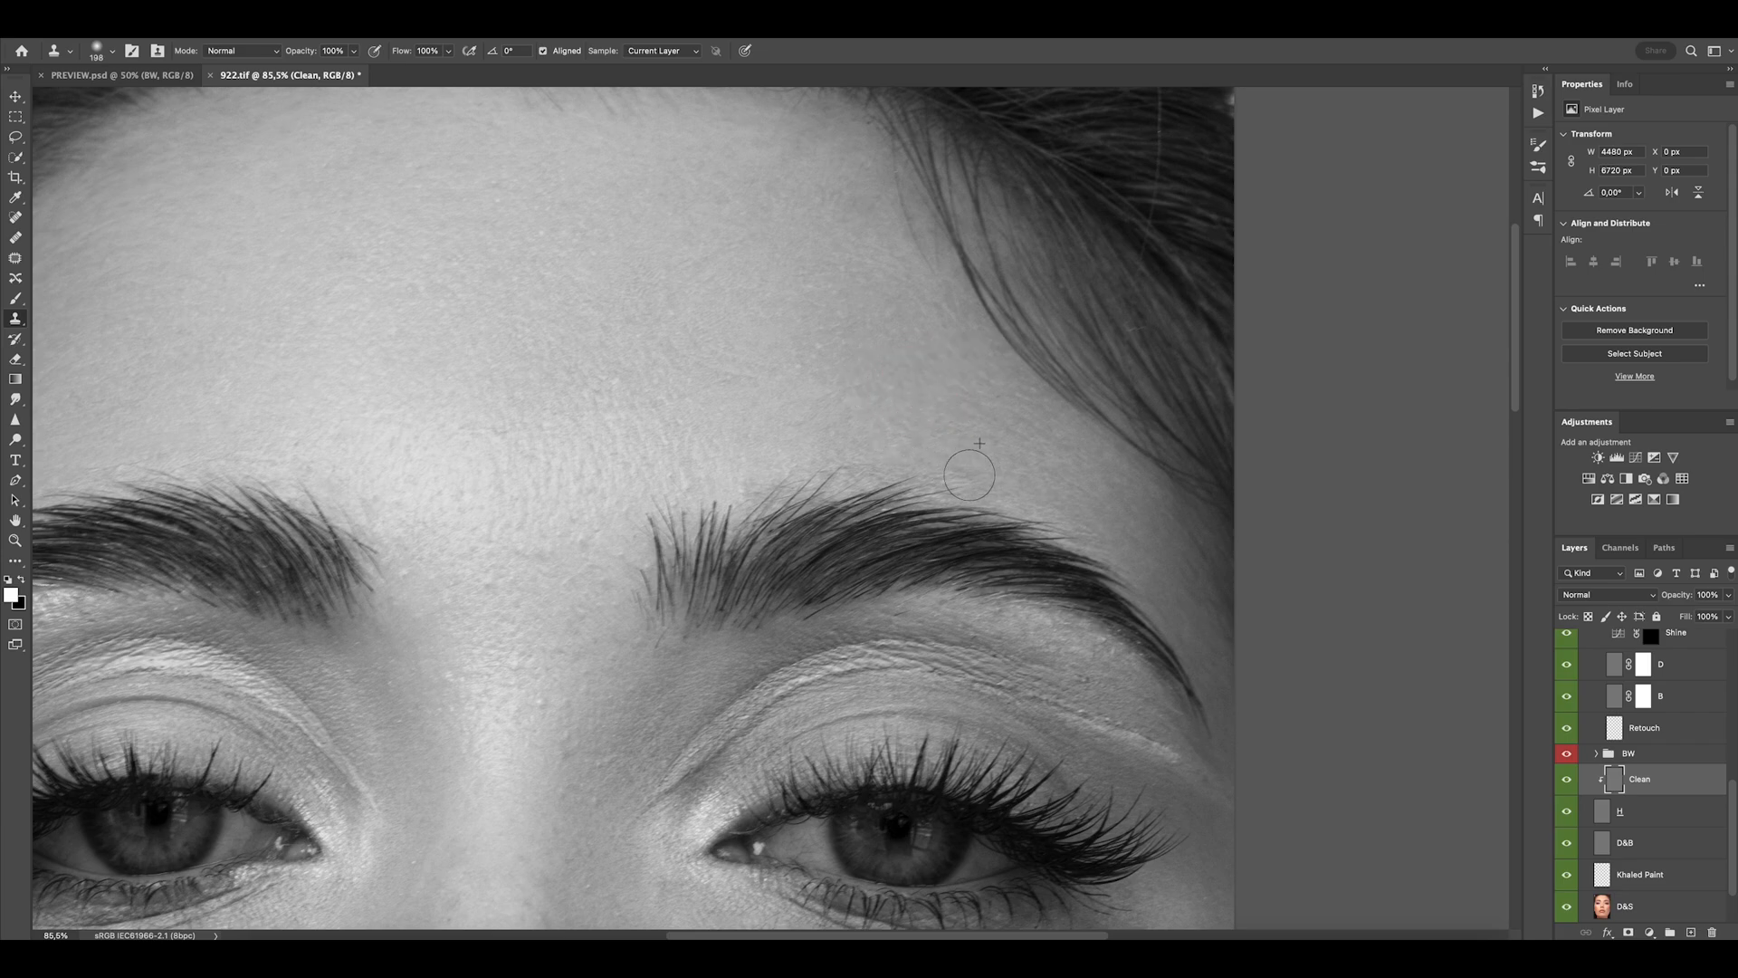
Clone out the small texture flaws on the lower forehead just above the gap between the eyebrows.
scroll(851, 460, down, 3)
scroll(784, 406, up, 3)
scroll(631, 504, up, 4)
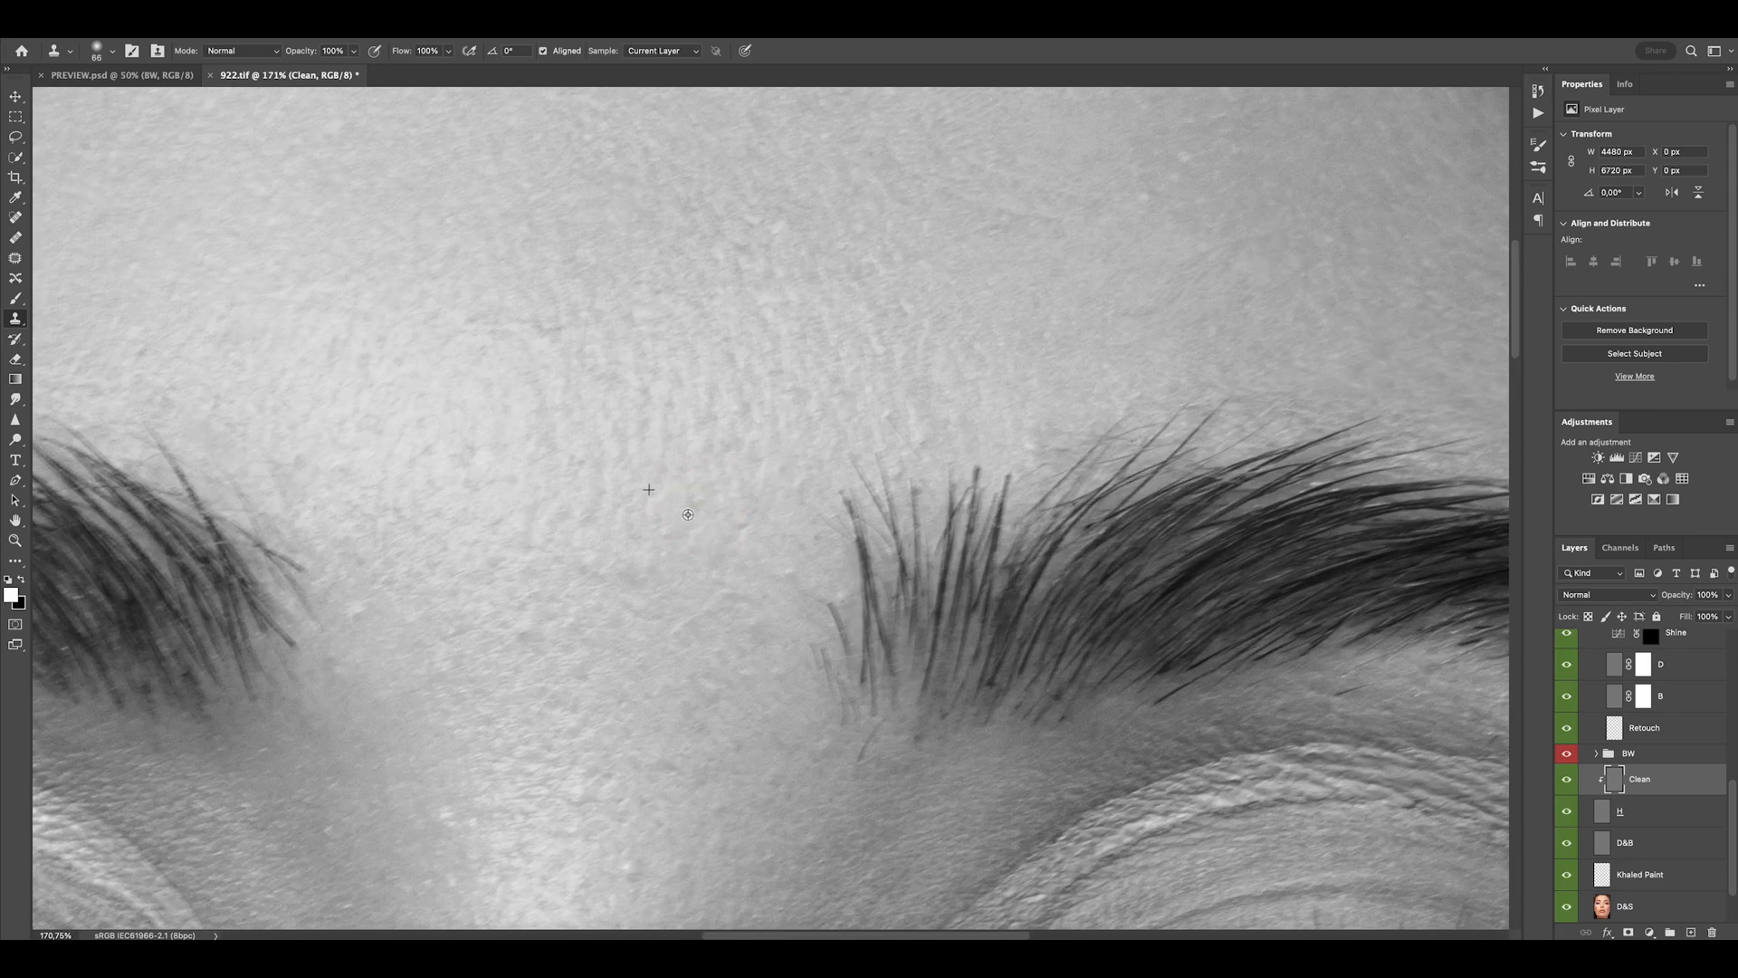
click(664, 431)
click(738, 394)
scroll(831, 394, down, 3)
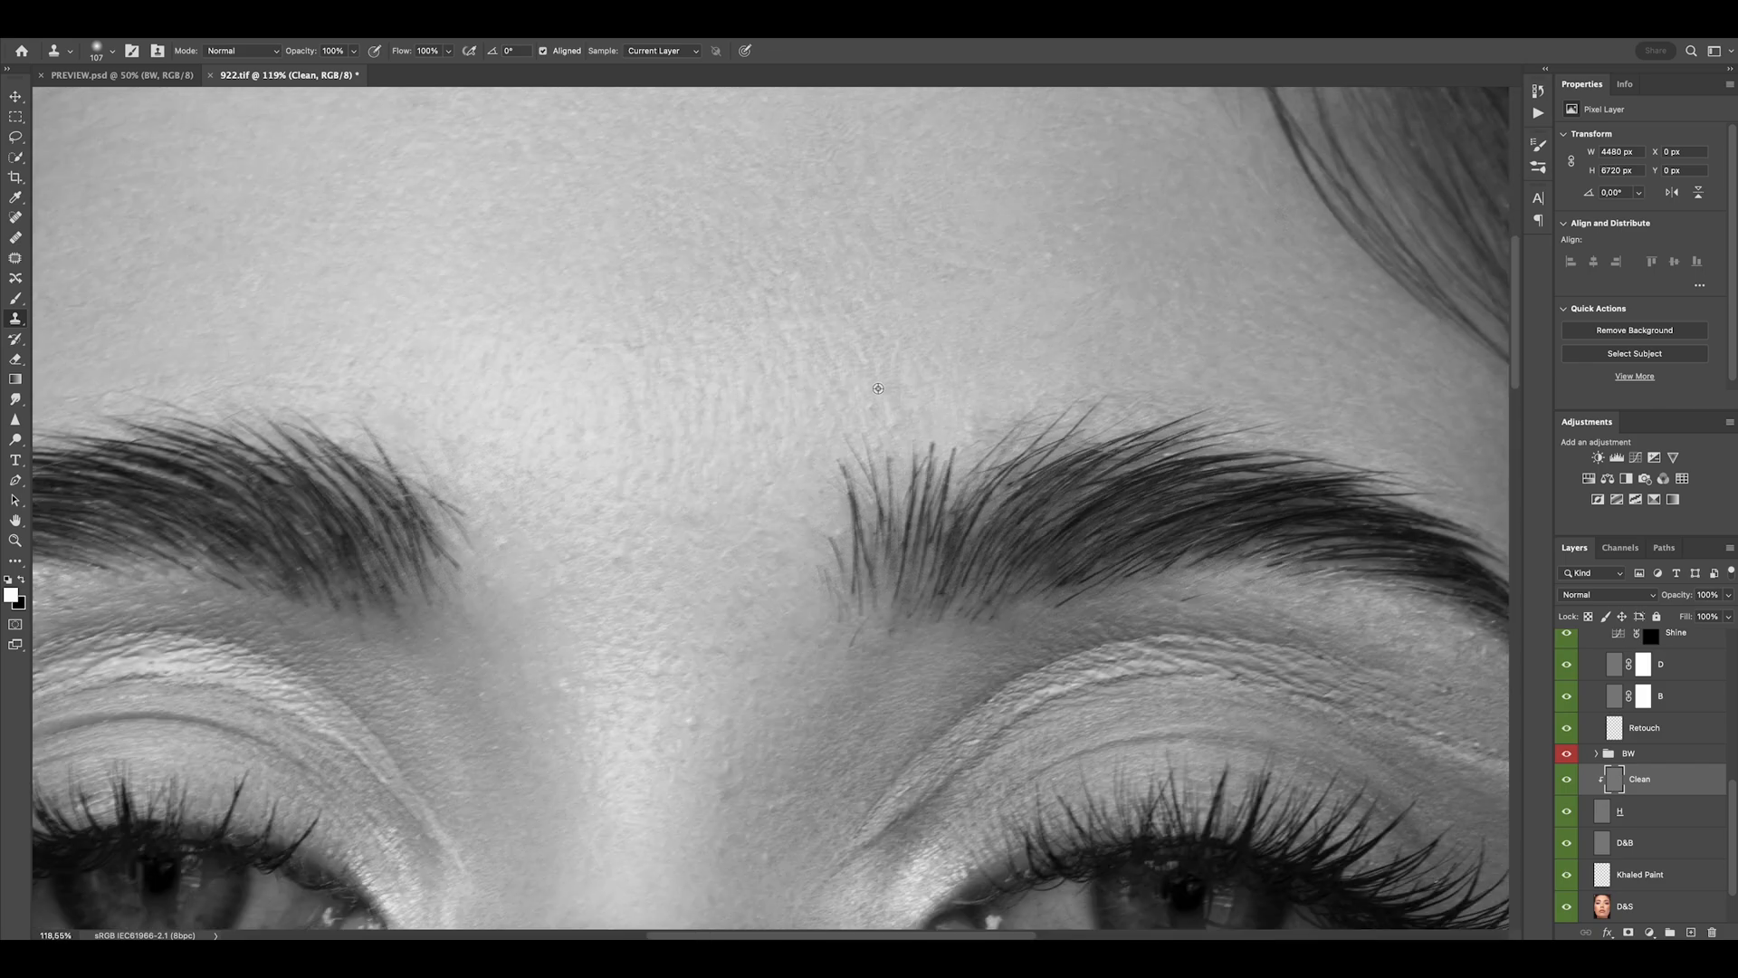
key(bracketright)
scroll(959, 412, up, 1)
scroll(959, 412, left, 1)
drag(730, 413, 717, 407)
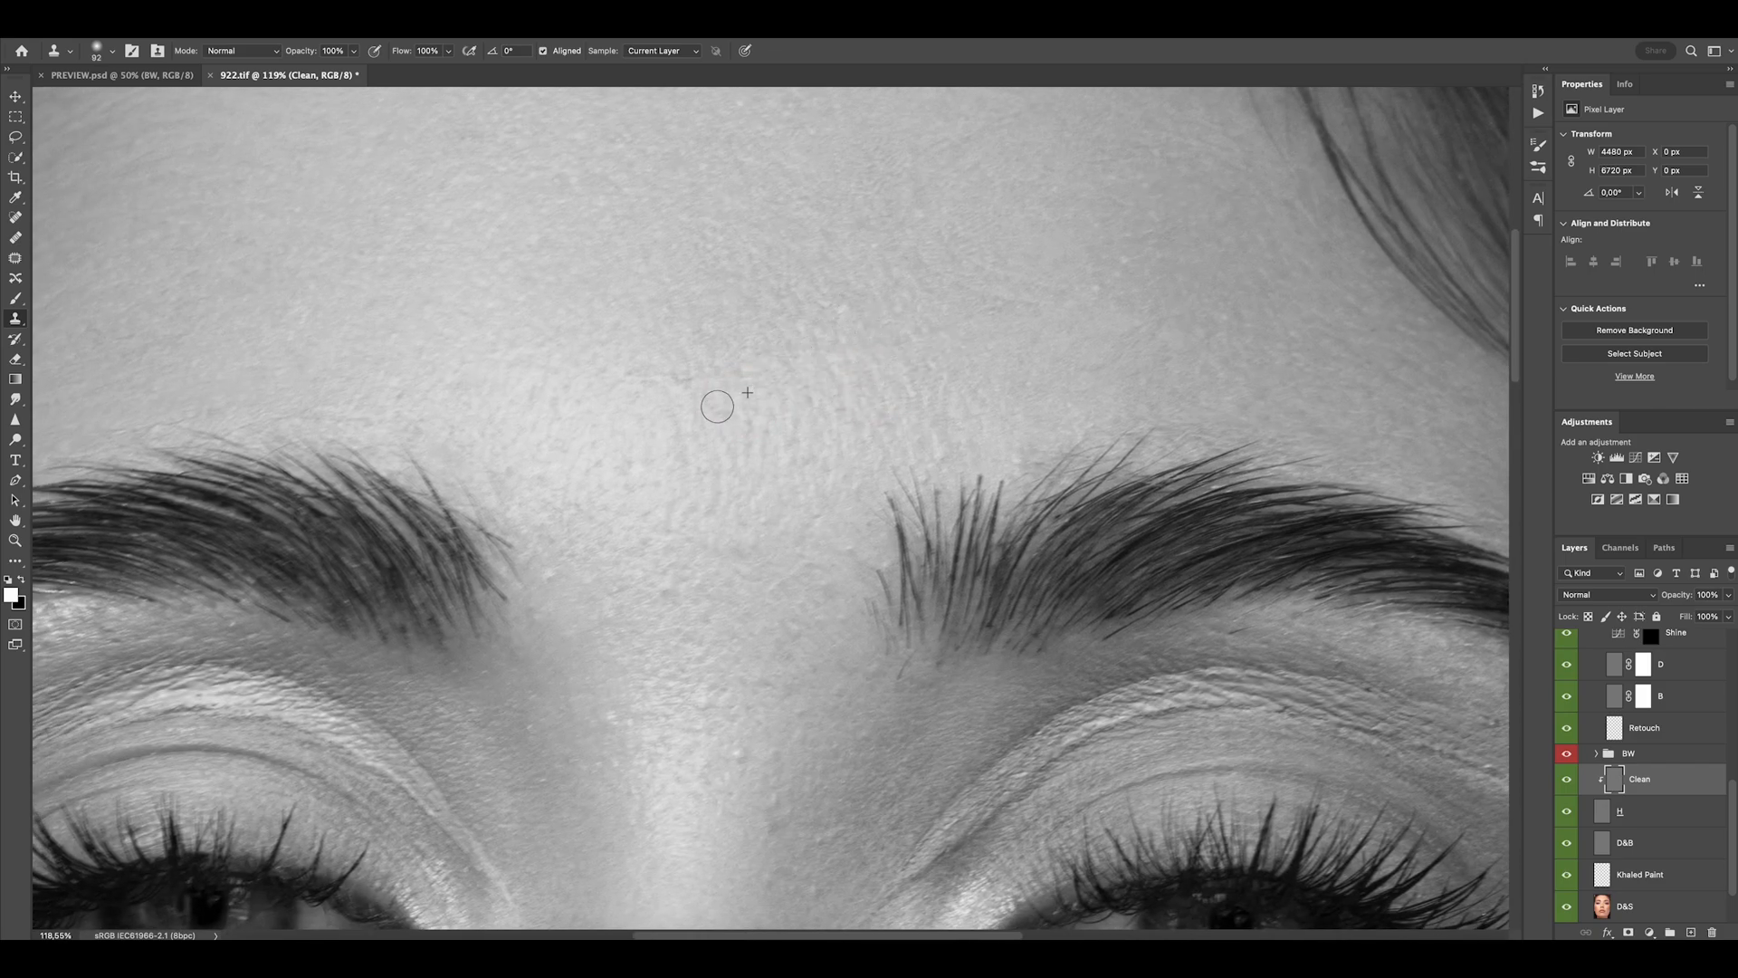
Enlarge the clone brush and even out the skin beside the inner end of the image's right eyebrow.
key(bracketright)
key(bracketright)
key(bracketright)
scroll(745, 368, down, 2)
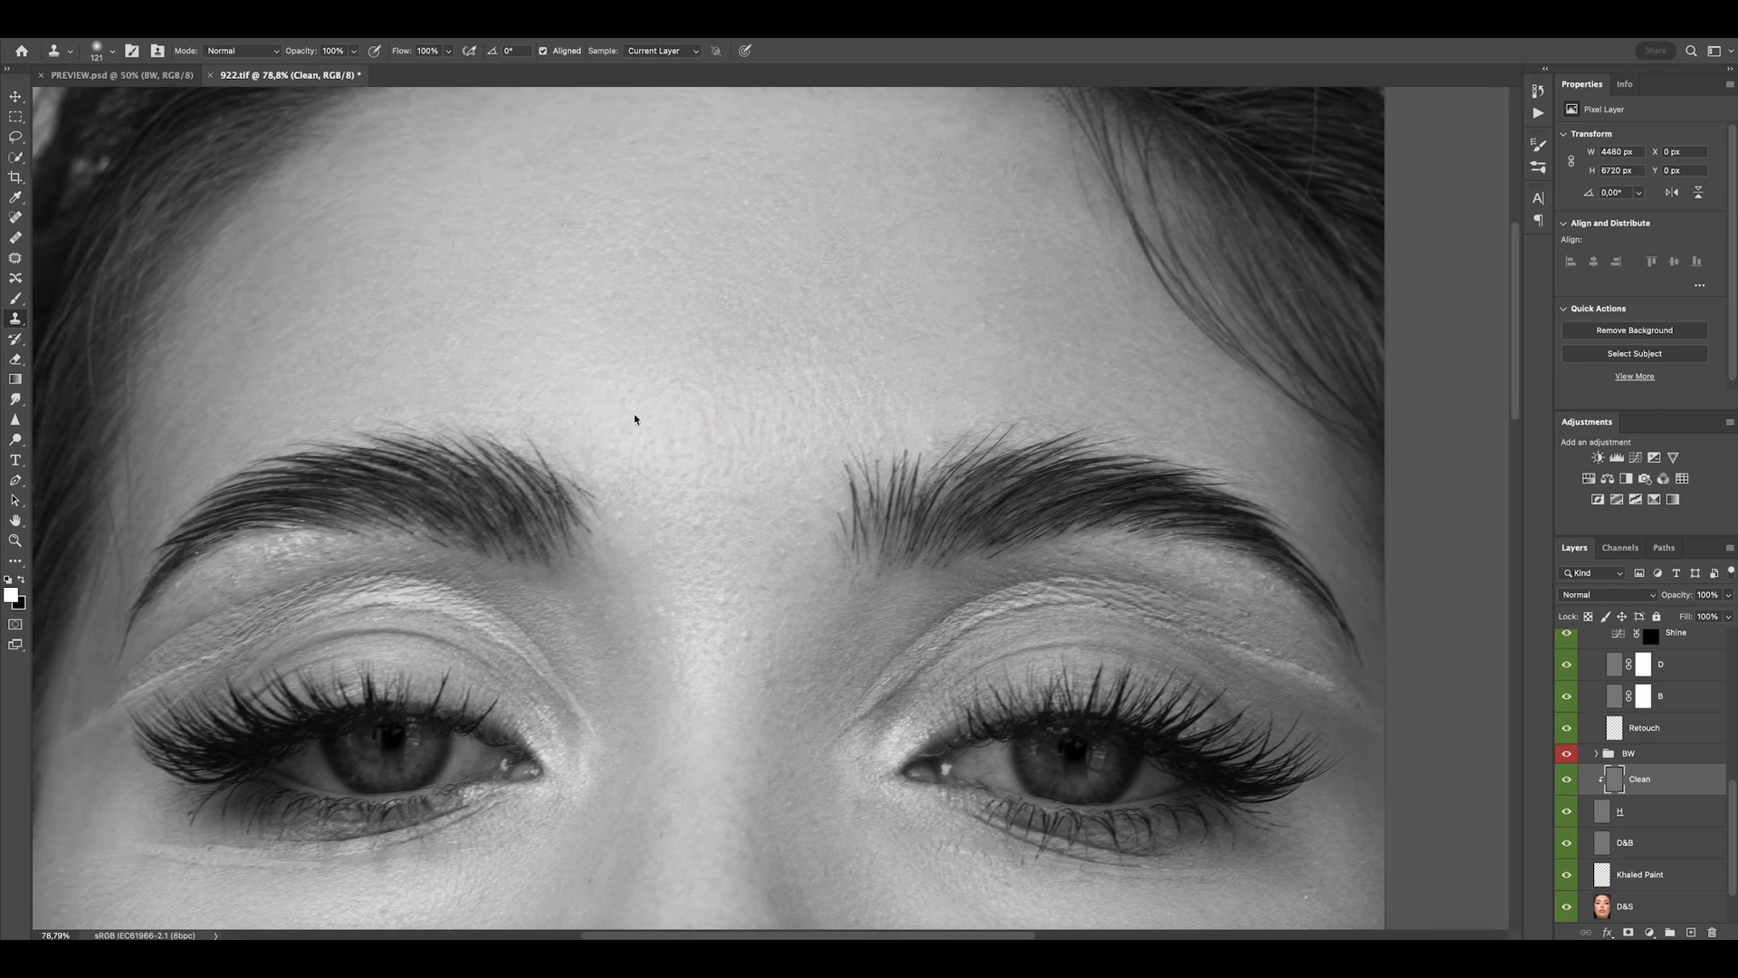
scroll(635, 419, up, 2)
alt+click(836, 512)
drag(871, 513, 914, 452)
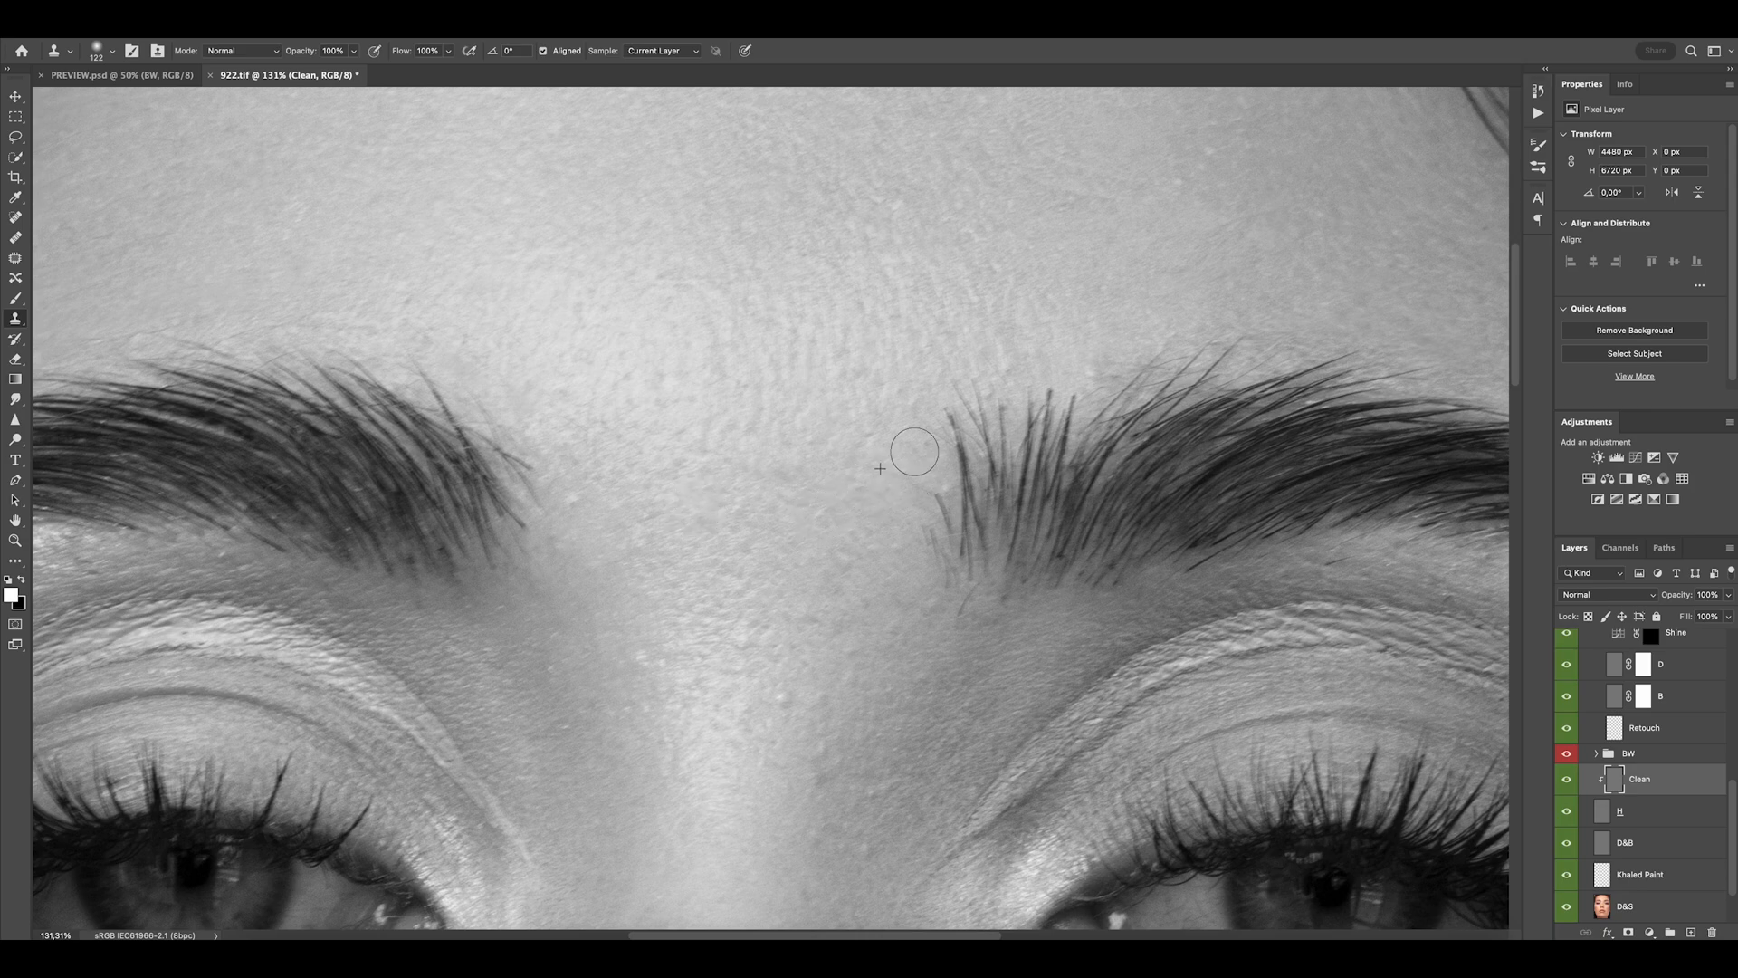
Clone smooth texture over the skin between the eyebrows and down to the bridge of the nose and inner eye corners.
scroll(818, 502, down, 2)
scroll(842, 527, up, 2)
alt+click(806, 495)
drag(815, 533, 873, 531)
scroll(873, 531, down, 3)
scroll(873, 530, right, 1)
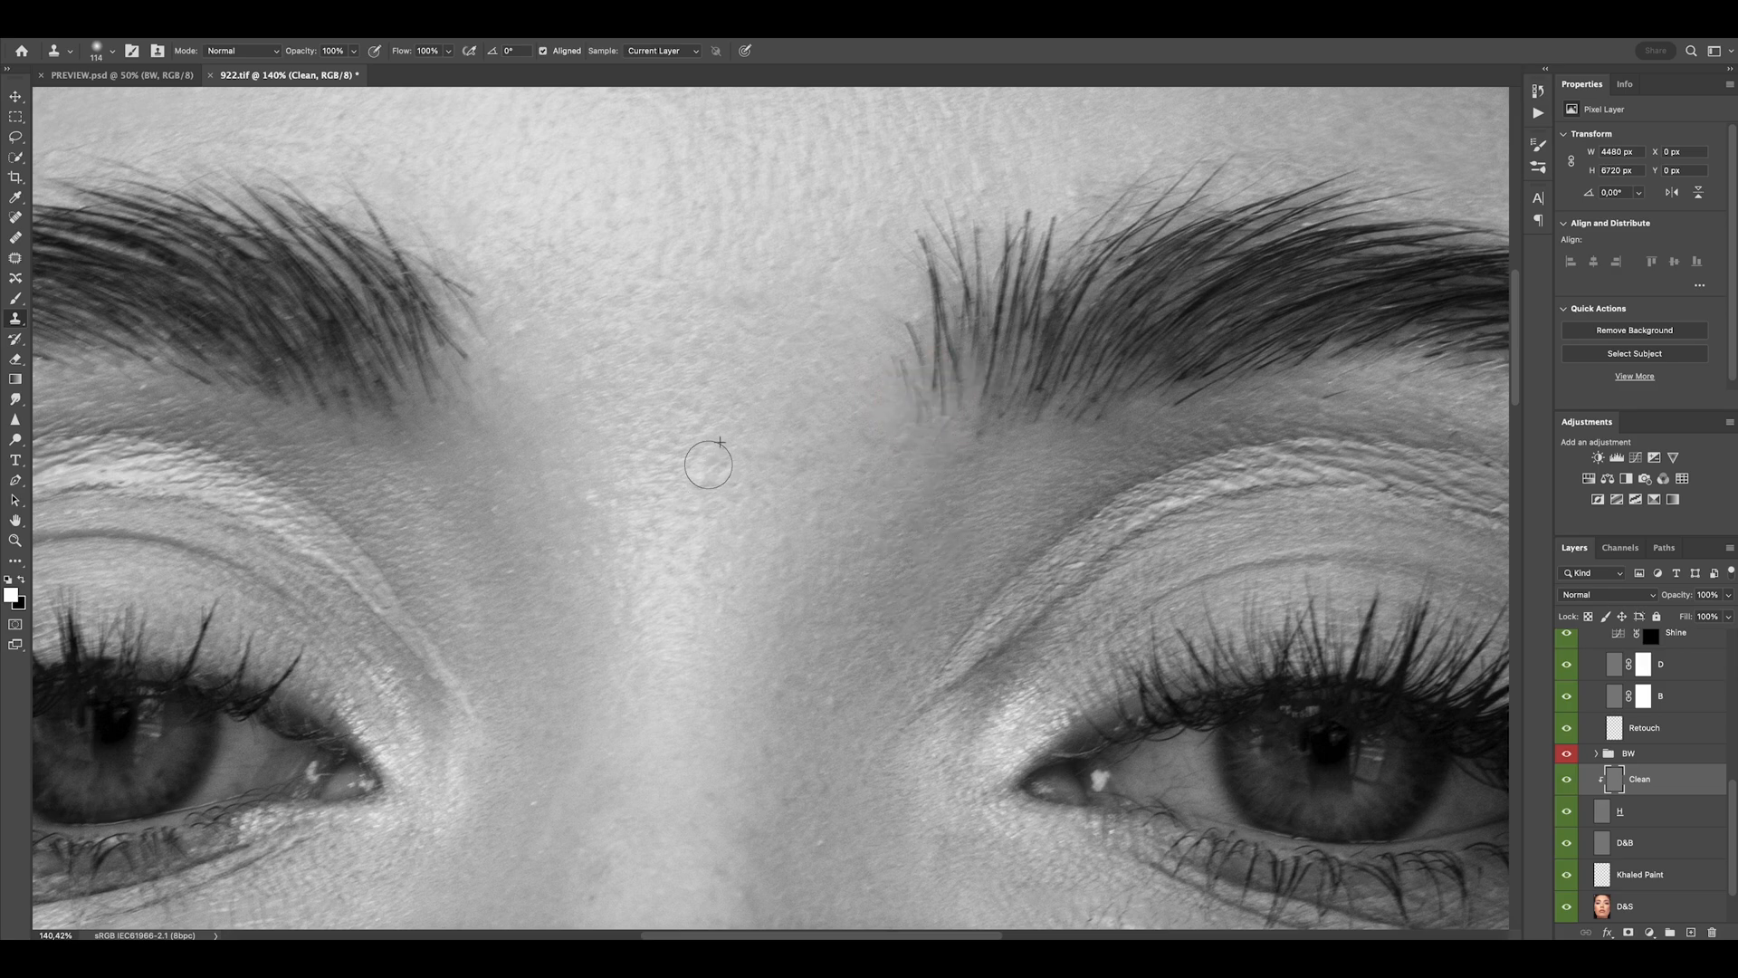
scroll(641, 510, down, 1)
scroll(641, 509, left, 2)
scroll(712, 499, up, 1)
scroll(711, 499, left, 1)
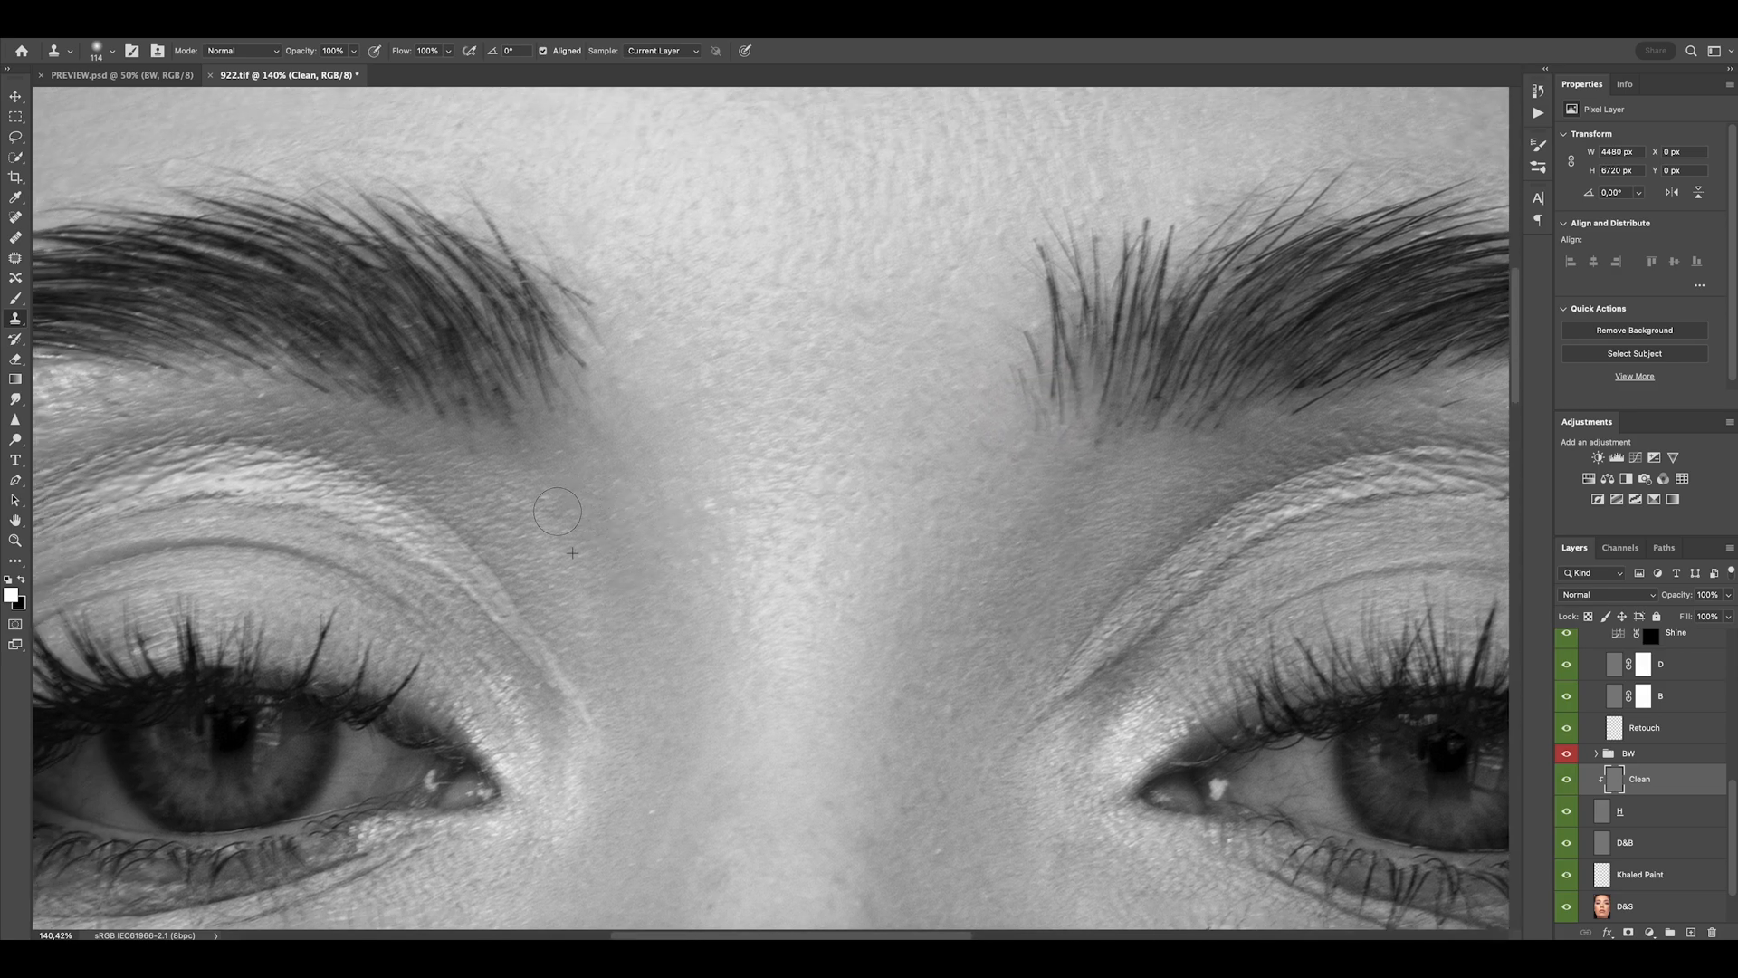
scroll(557, 512, down, 5)
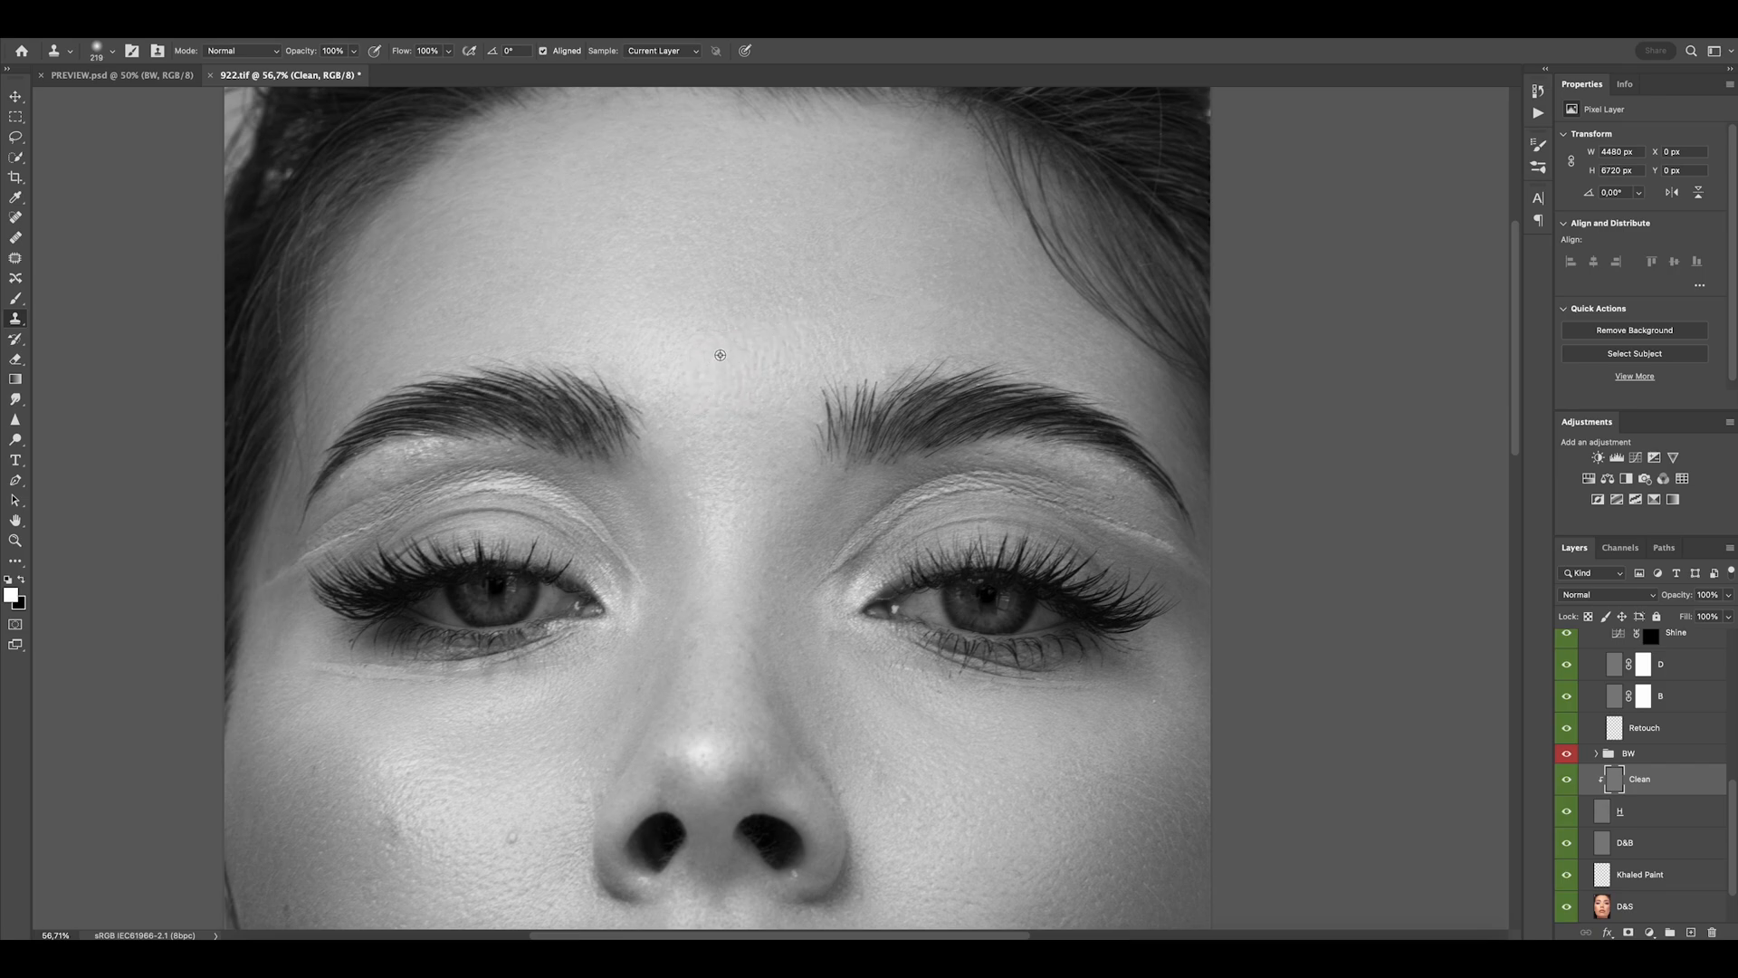
Clone over the remaining uneven texture on the lower central forehead and above the image's right eyebrow, using a smaller brush.
drag(720, 355, 749, 361)
key(bracketleft)
key(bracketleft)
key(bracketleft)
scroll(760, 335, up, 3)
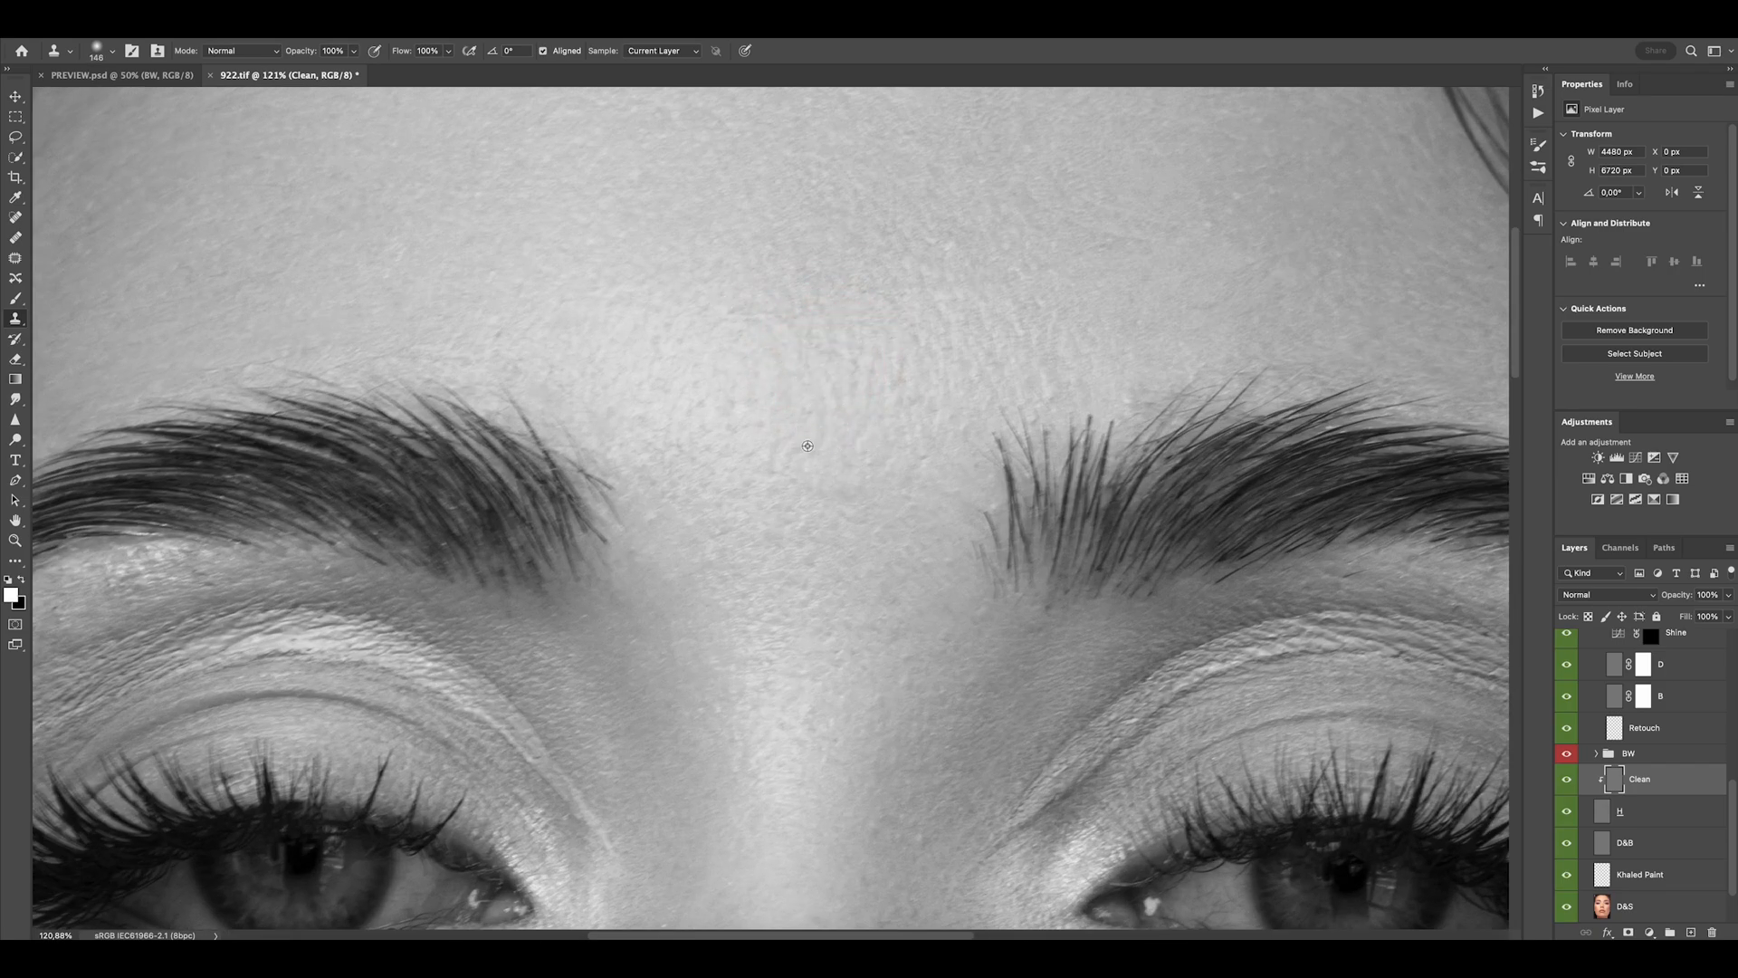
scroll(807, 446, down, 3)
drag(879, 372, 893, 374)
drag(1003, 387, 980, 450)
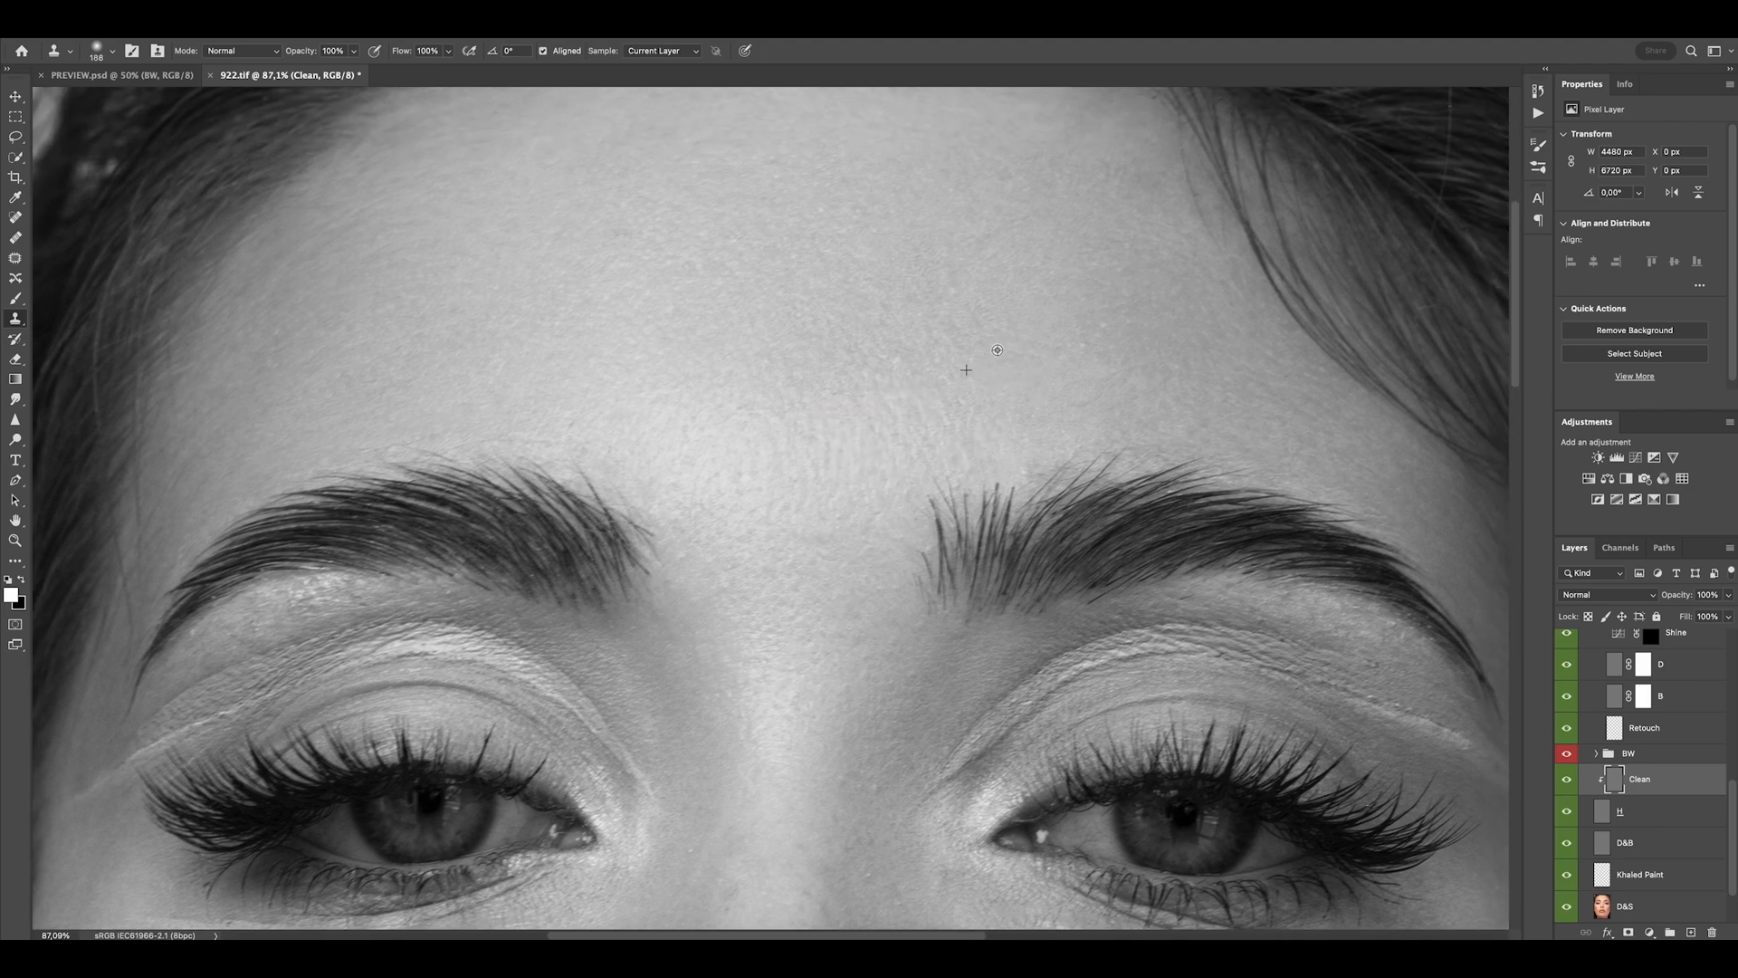
Enlarge the clone brush and even out the remaining rough texture across the central forehead above the gap between the eyebrows.
scroll(997, 353, down, 2)
click(908, 356)
click(936, 264)
drag(923, 299, 960, 298)
alt+click(895, 373)
click(885, 406)
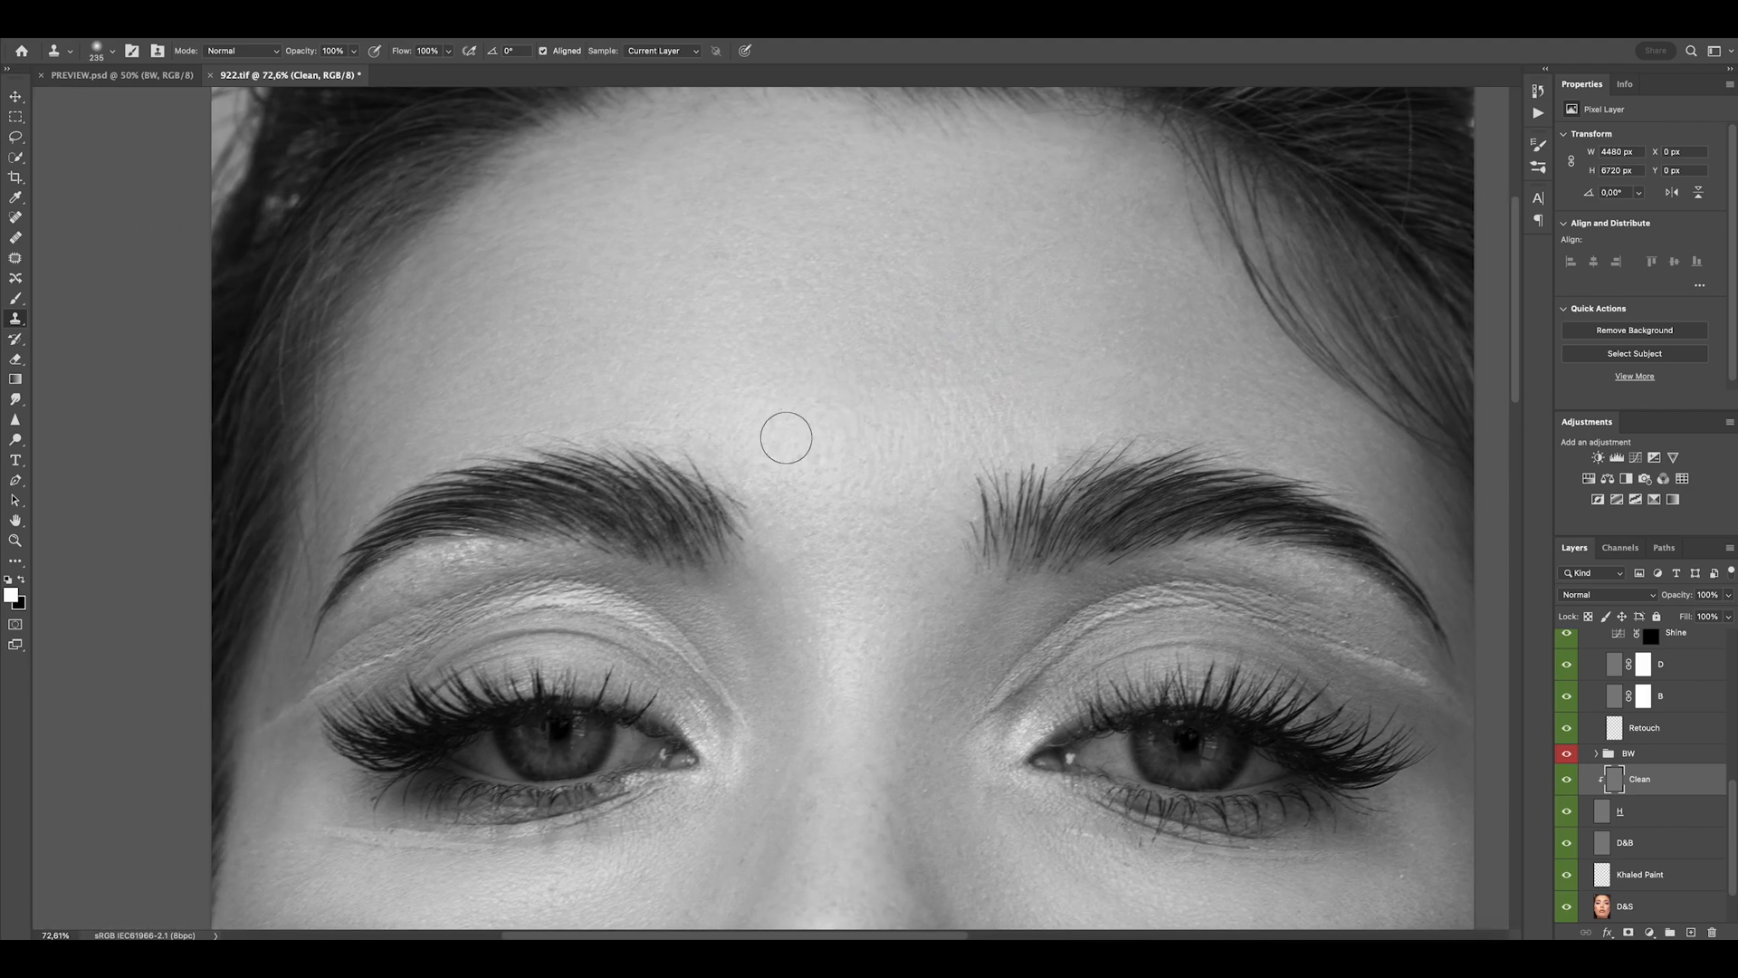
scroll(756, 471, down, 1)
scroll(779, 271, down, 1)
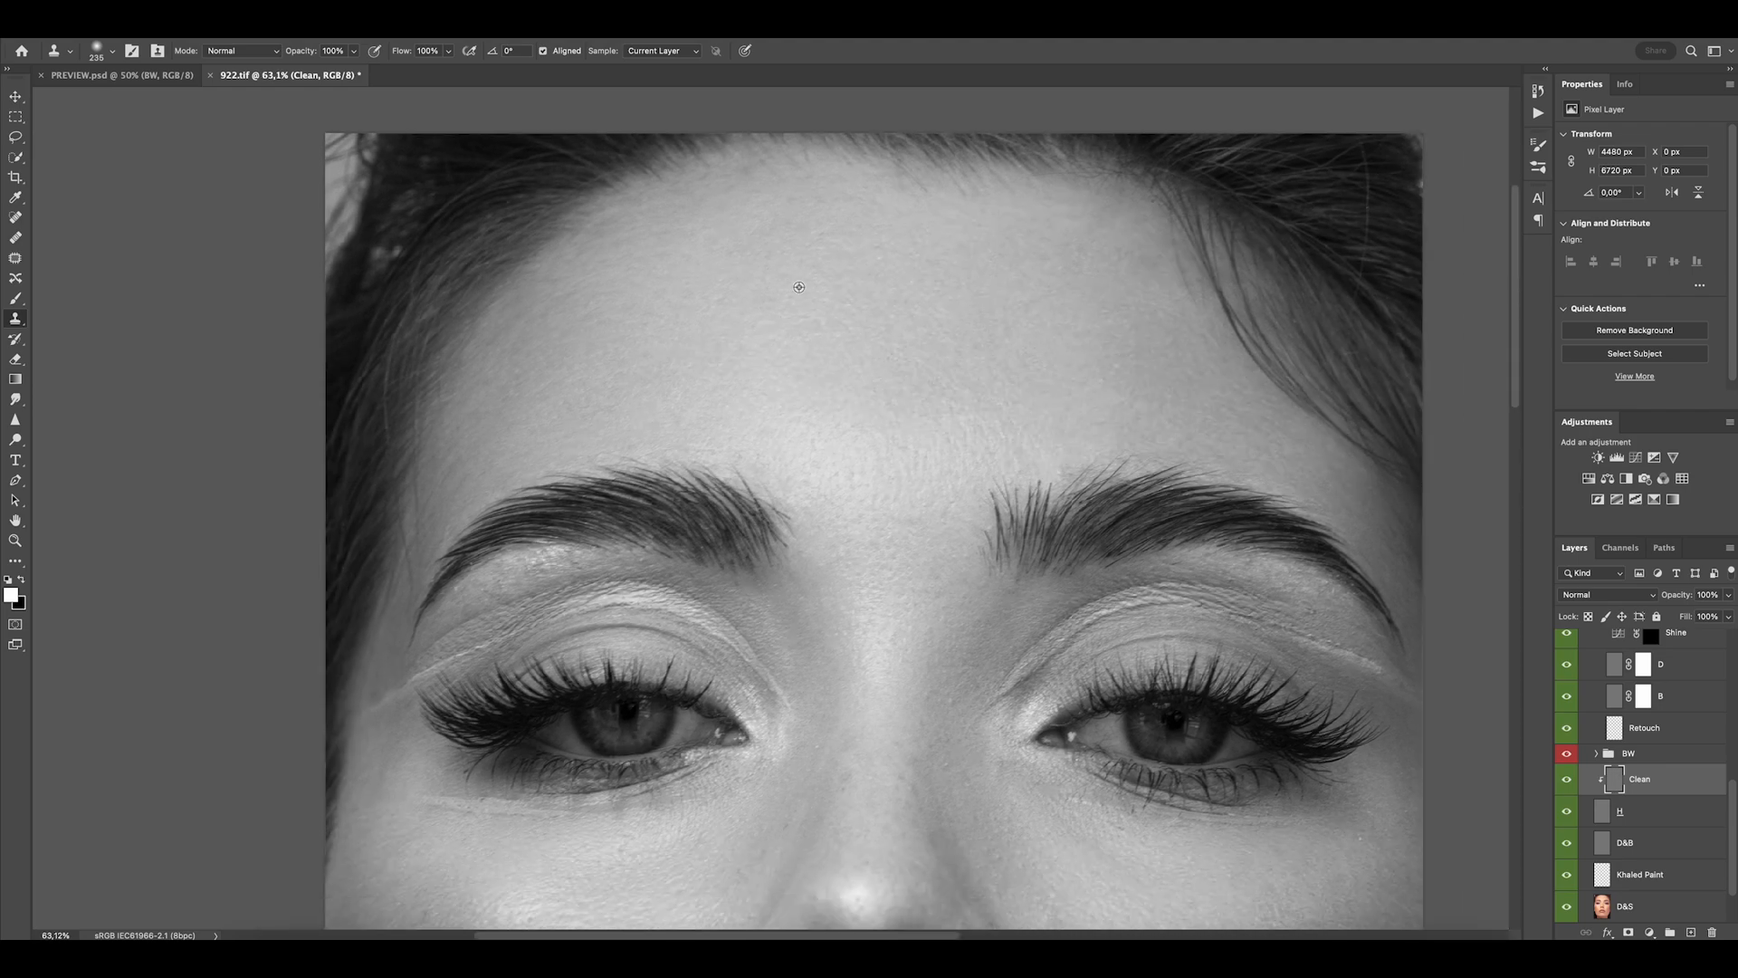
Clone smooth texture over the temple beyond the outer end of the image's right eyebrow.
scroll(891, 352, right, 8)
scroll(891, 353, down, 2)
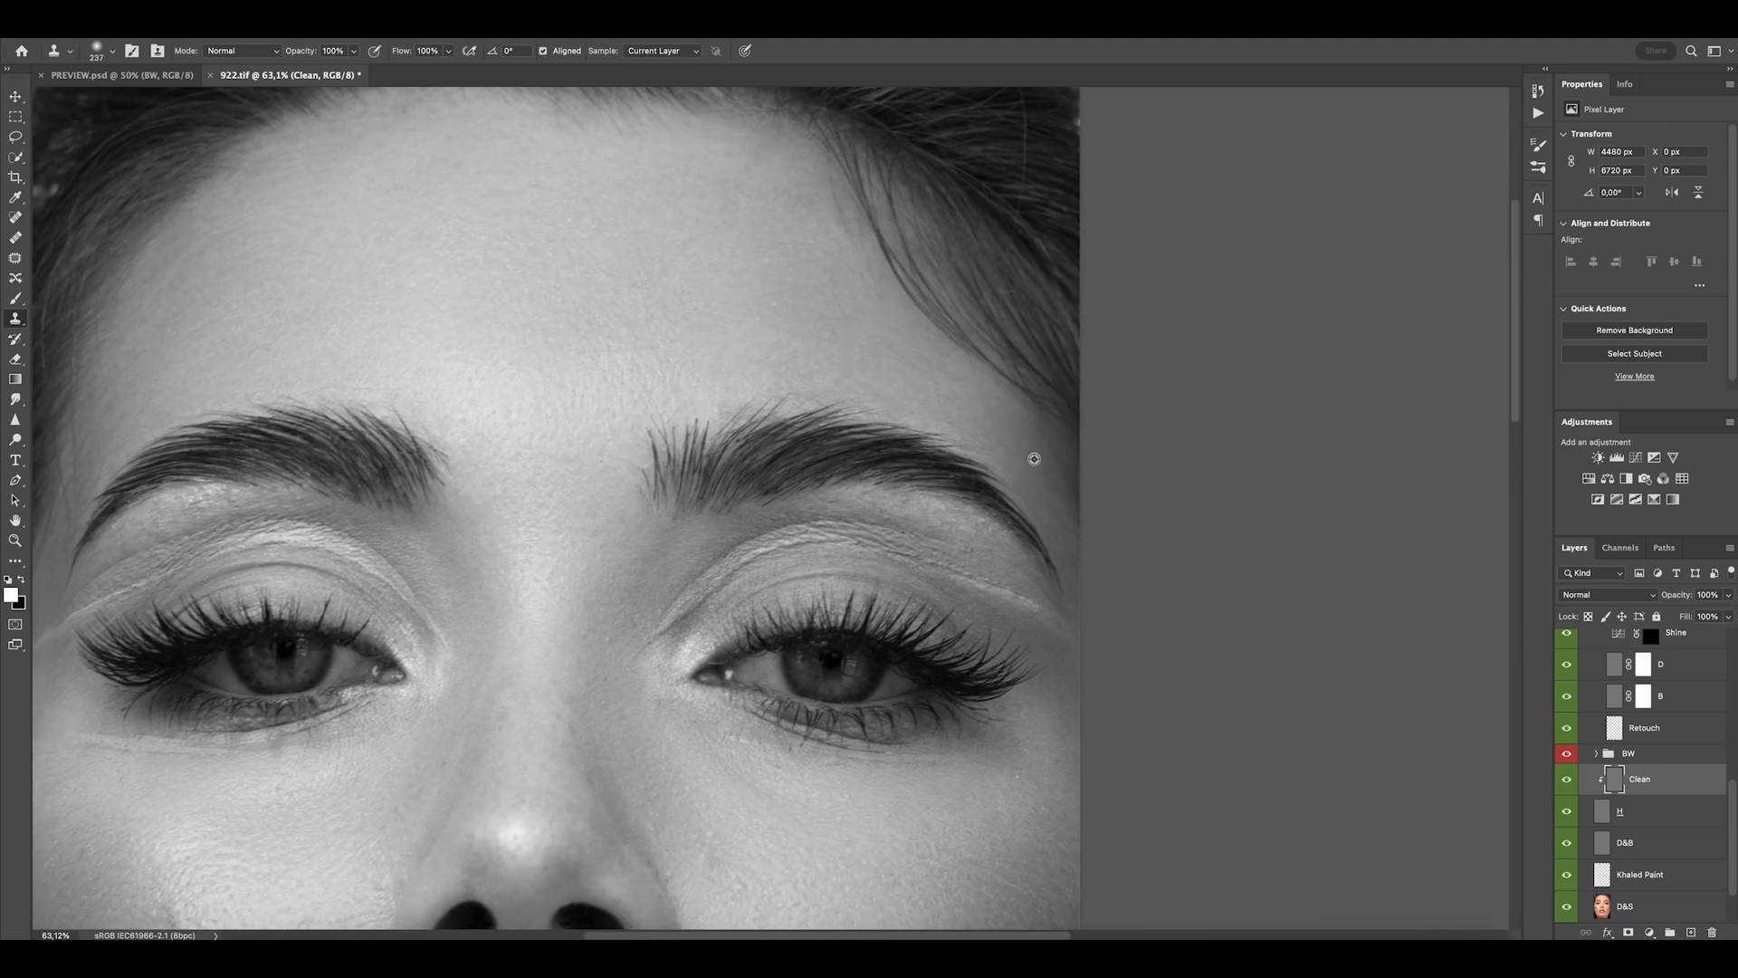
drag(941, 379, 1116, 378)
Shrink the clone brush and even out the bright, uneven skin just below the image's left eyebrow.
key([)
key([)
key([)
key([)
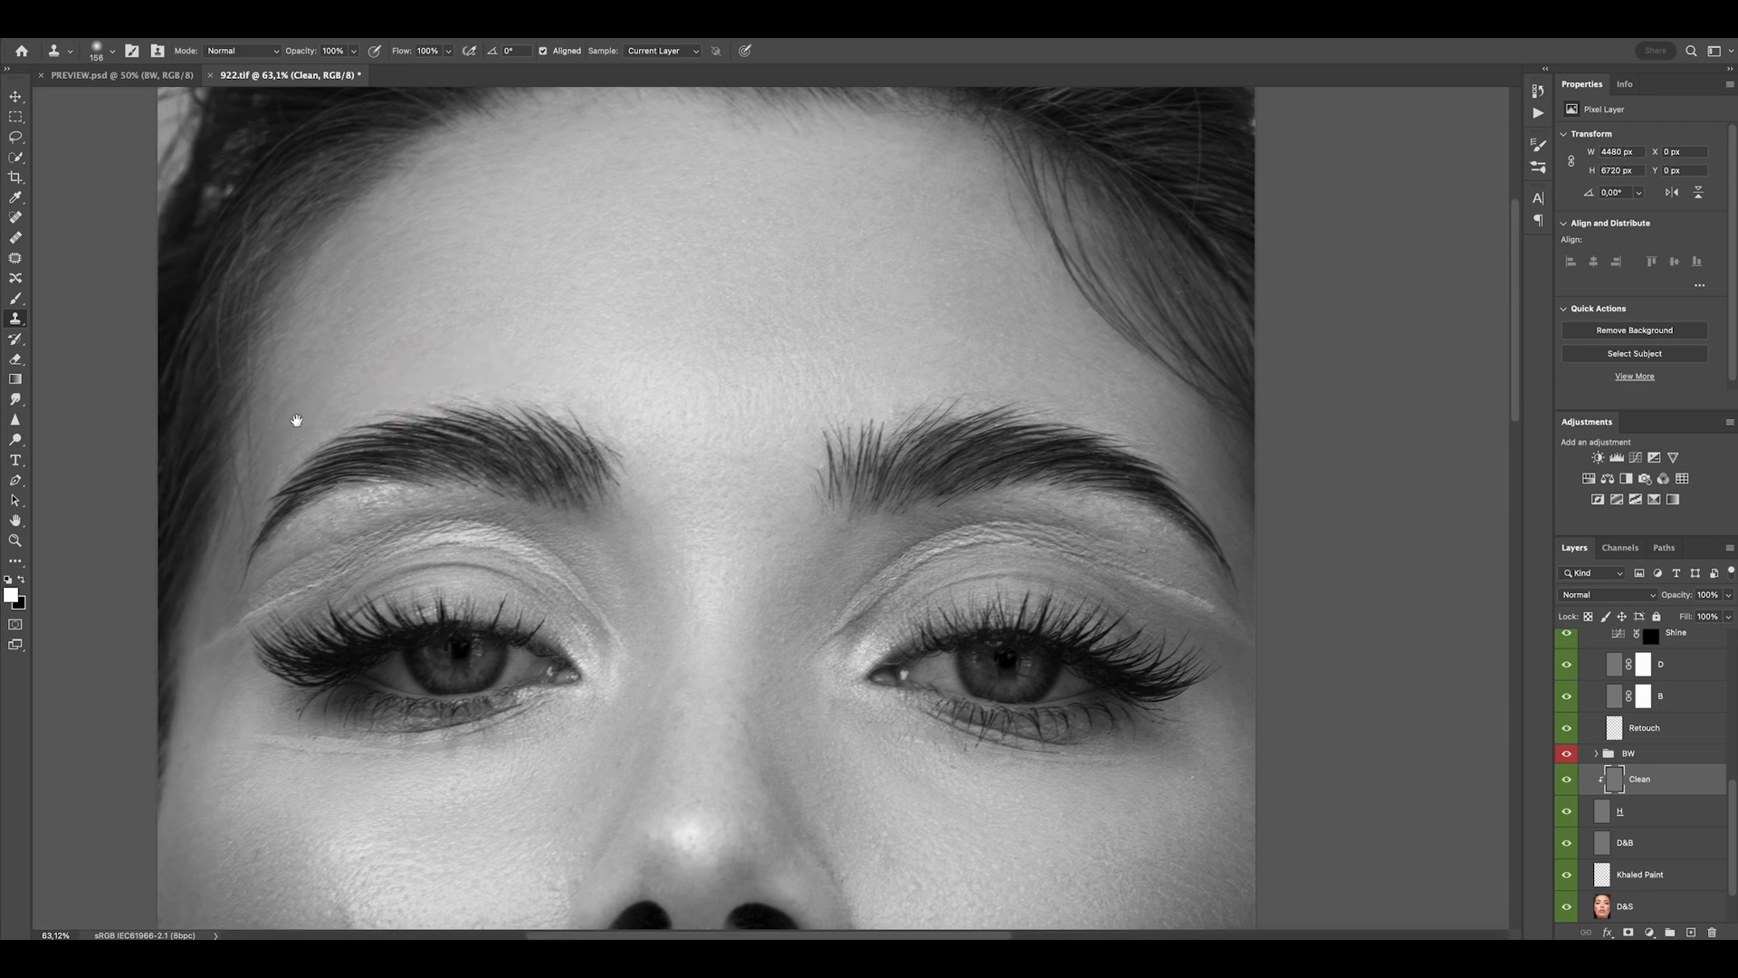
scroll(296, 420, up, 10)
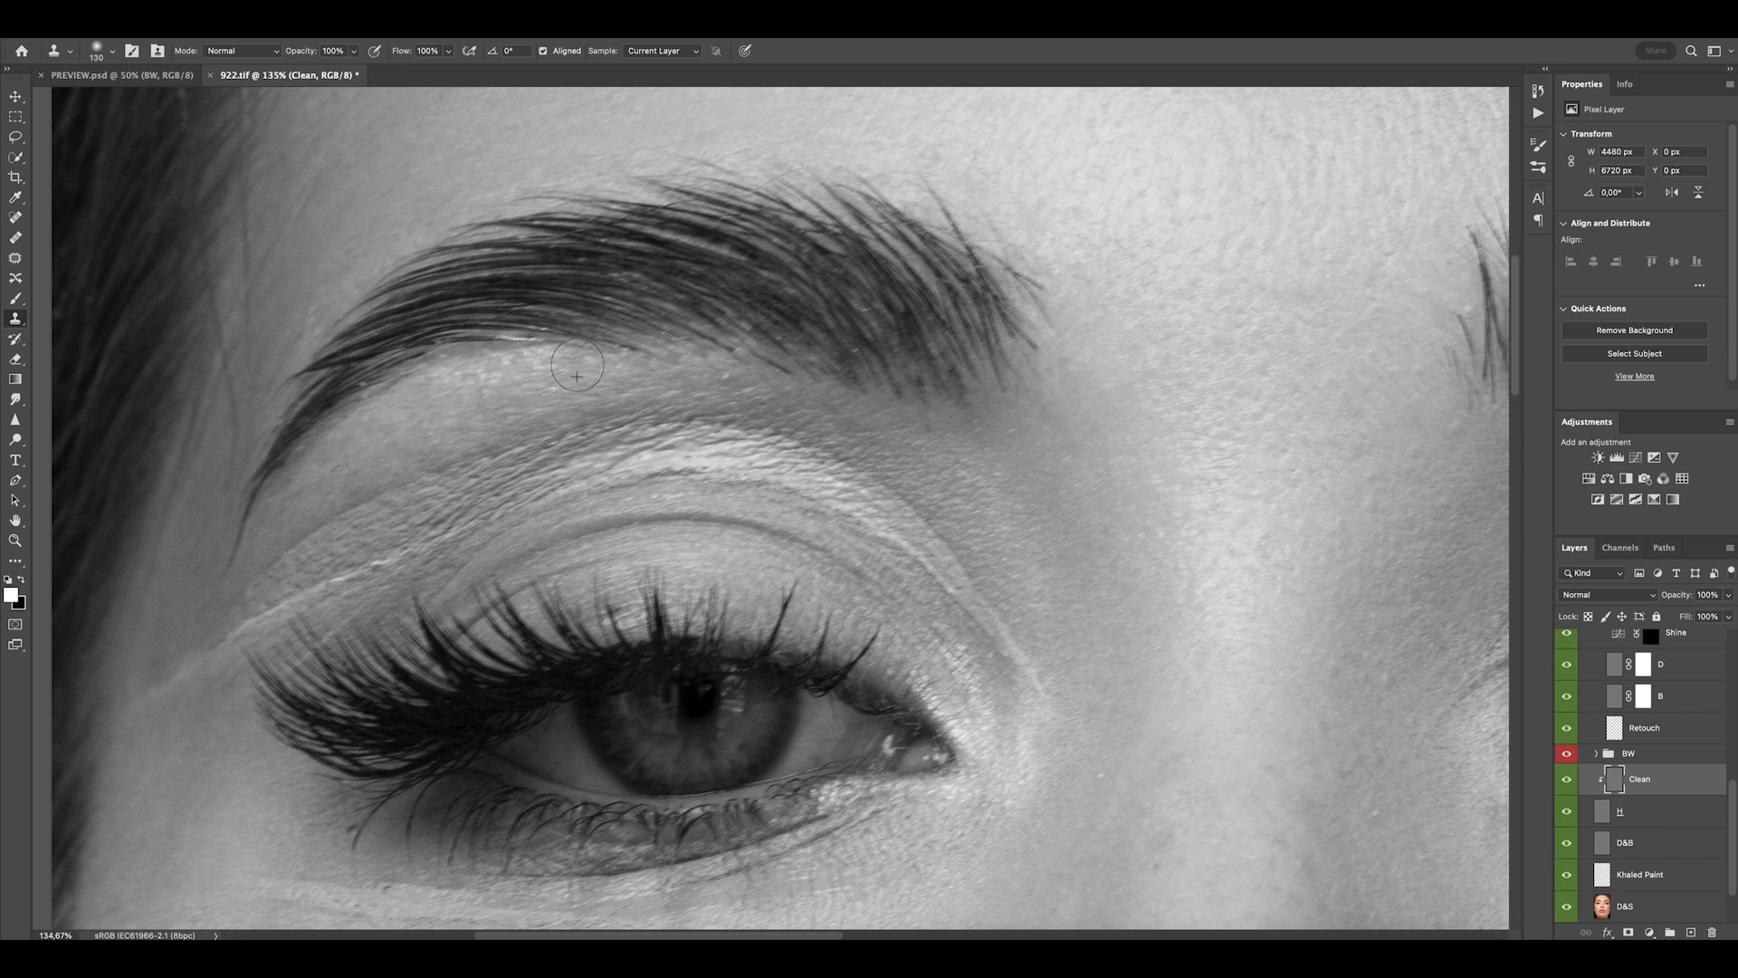
drag(192, 679, 405, 473)
mouse_move(543, 661)
mouse_down()
mouse_move(511, 485)
mouse_move(474, 469)
mouse_up()
drag(501, 446, 490, 445)
Clone out the small round blemish on the cheek beside the image's left nostril, using a smaller brush.
scroll(538, 450, down, 8)
scroll(516, 560, up, 7)
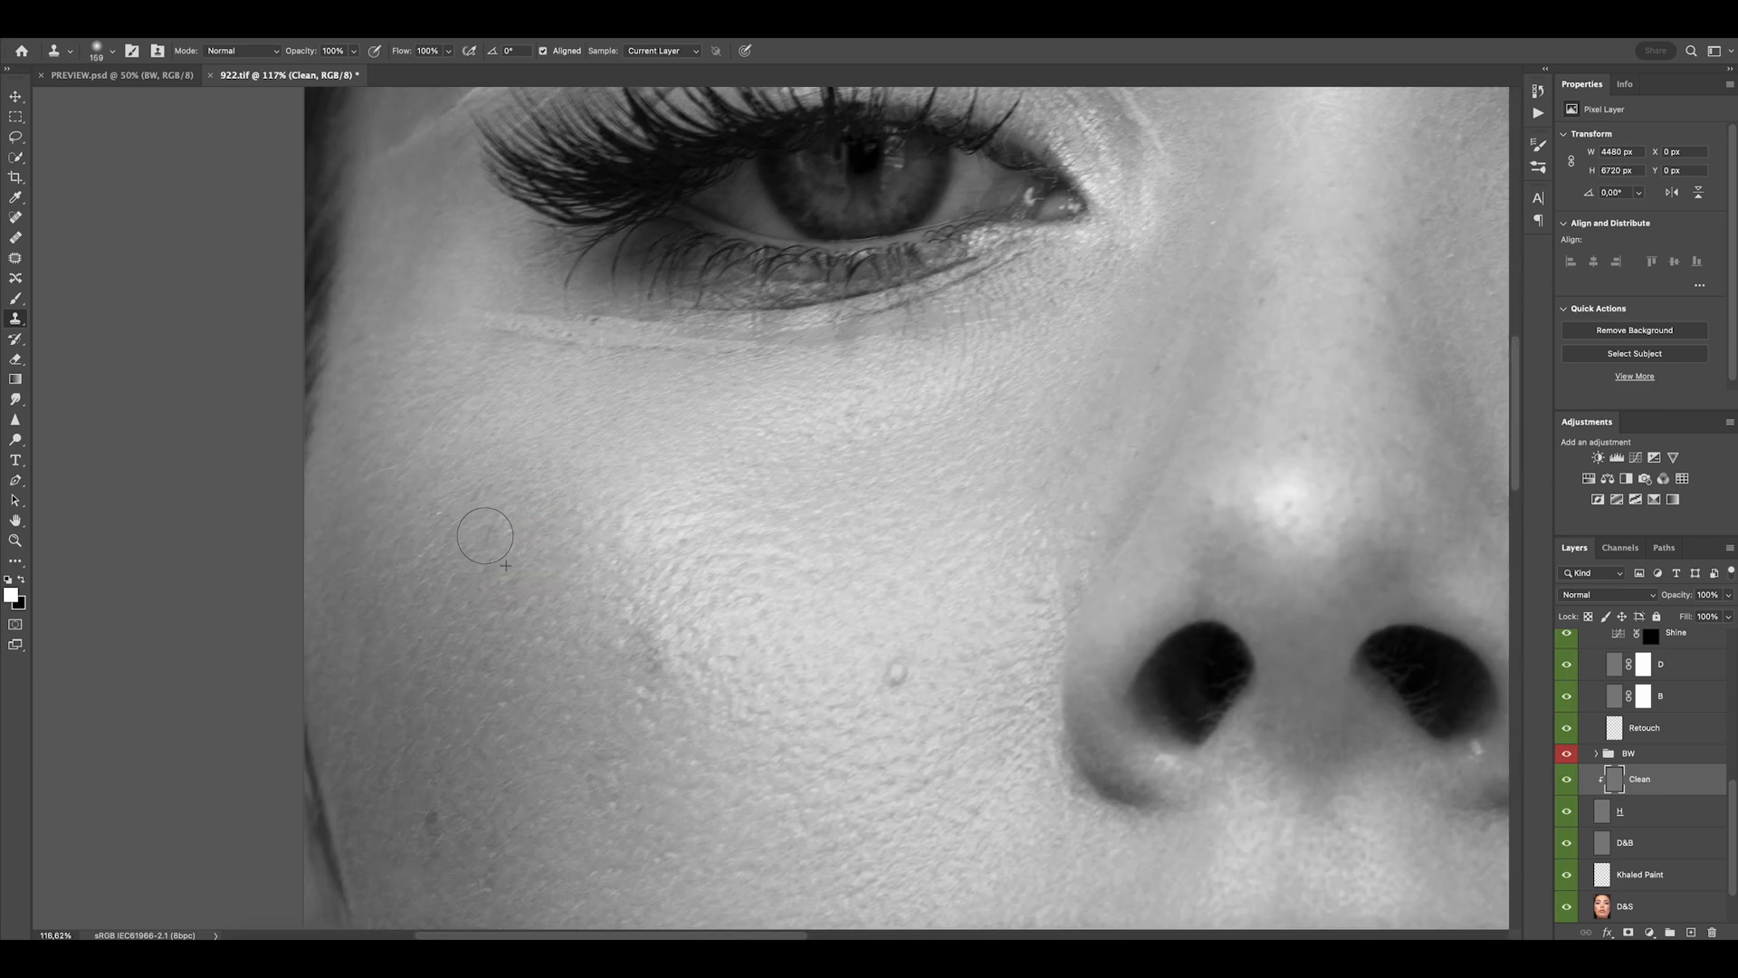
mouse_move(878, 616)
mouse_down()
mouse_move(793, 553)
mouse_move(704, 445)
mouse_up()
mouse_move(739, 460)
mouse_down()
mouse_move(702, 471)
mouse_move(737, 501)
mouse_up()
alt+click(667, 512)
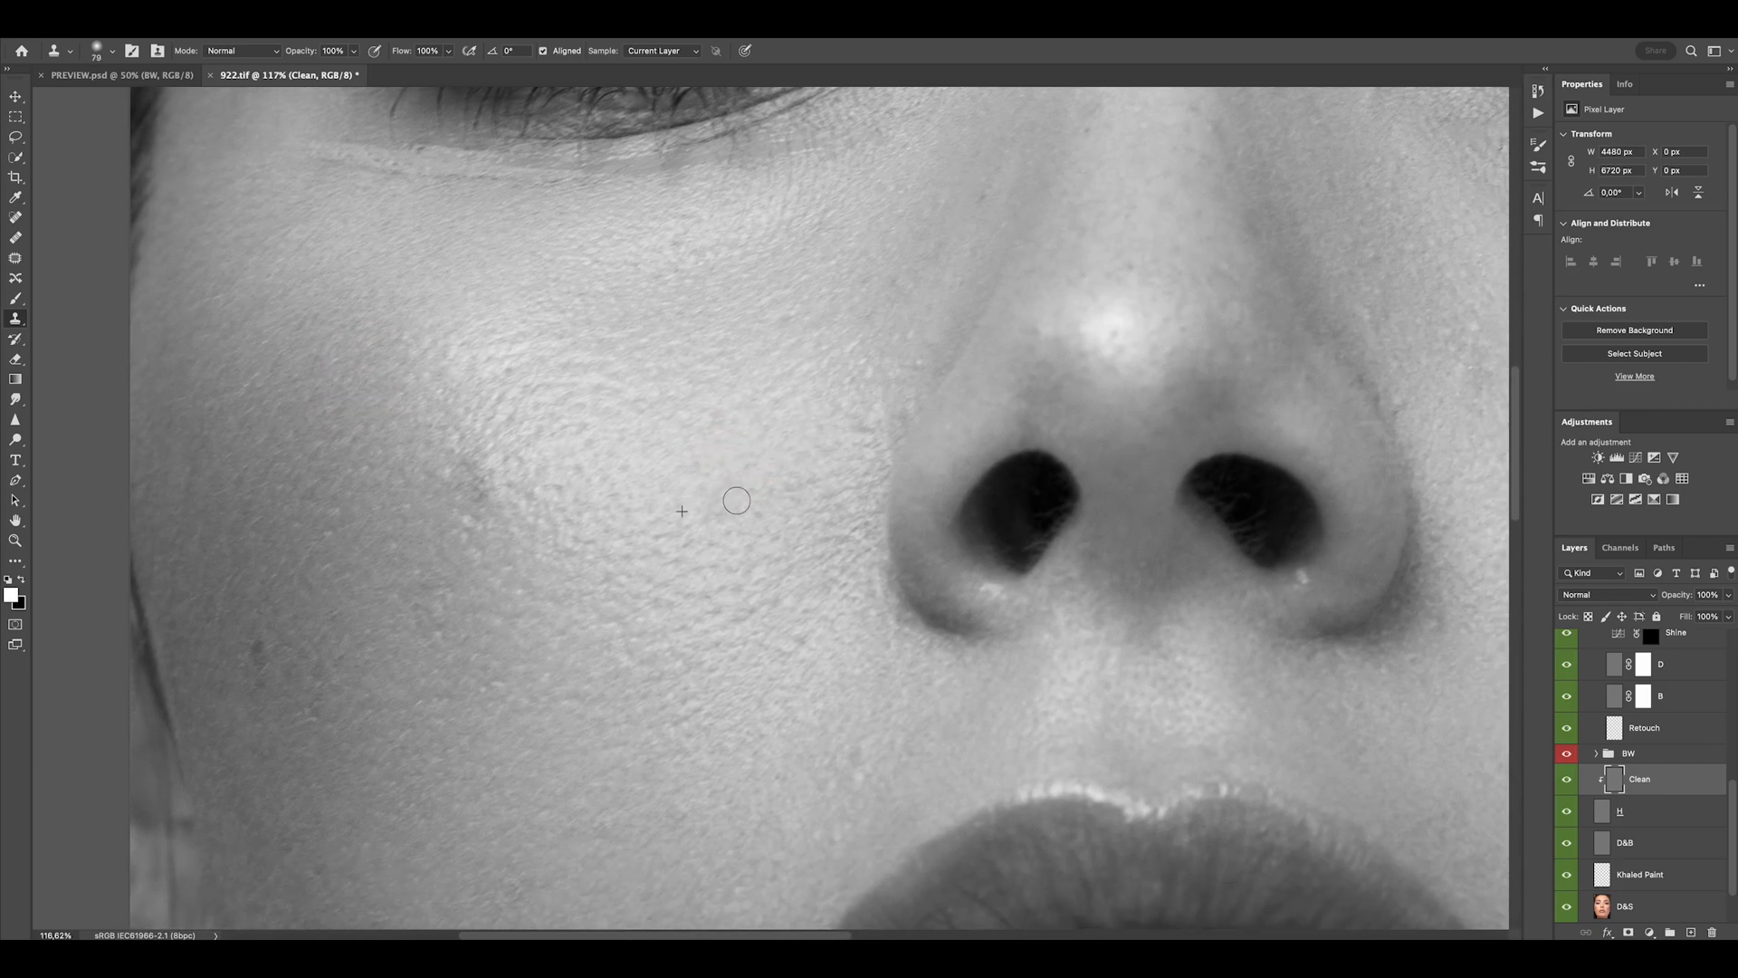
Enlarge the clone brush and smooth the cheek texture beside the nose and up toward the image's left eye.
scroll(856, 445, down, 3)
mouse_move(831, 446)
mouse_down()
mouse_move(856, 443)
mouse_move(858, 465)
mouse_move(783, 517)
mouse_up()
alt+click(820, 546)
click(884, 547)
alt+click(849, 559)
click(831, 555)
alt+click(790, 490)
click(770, 500)
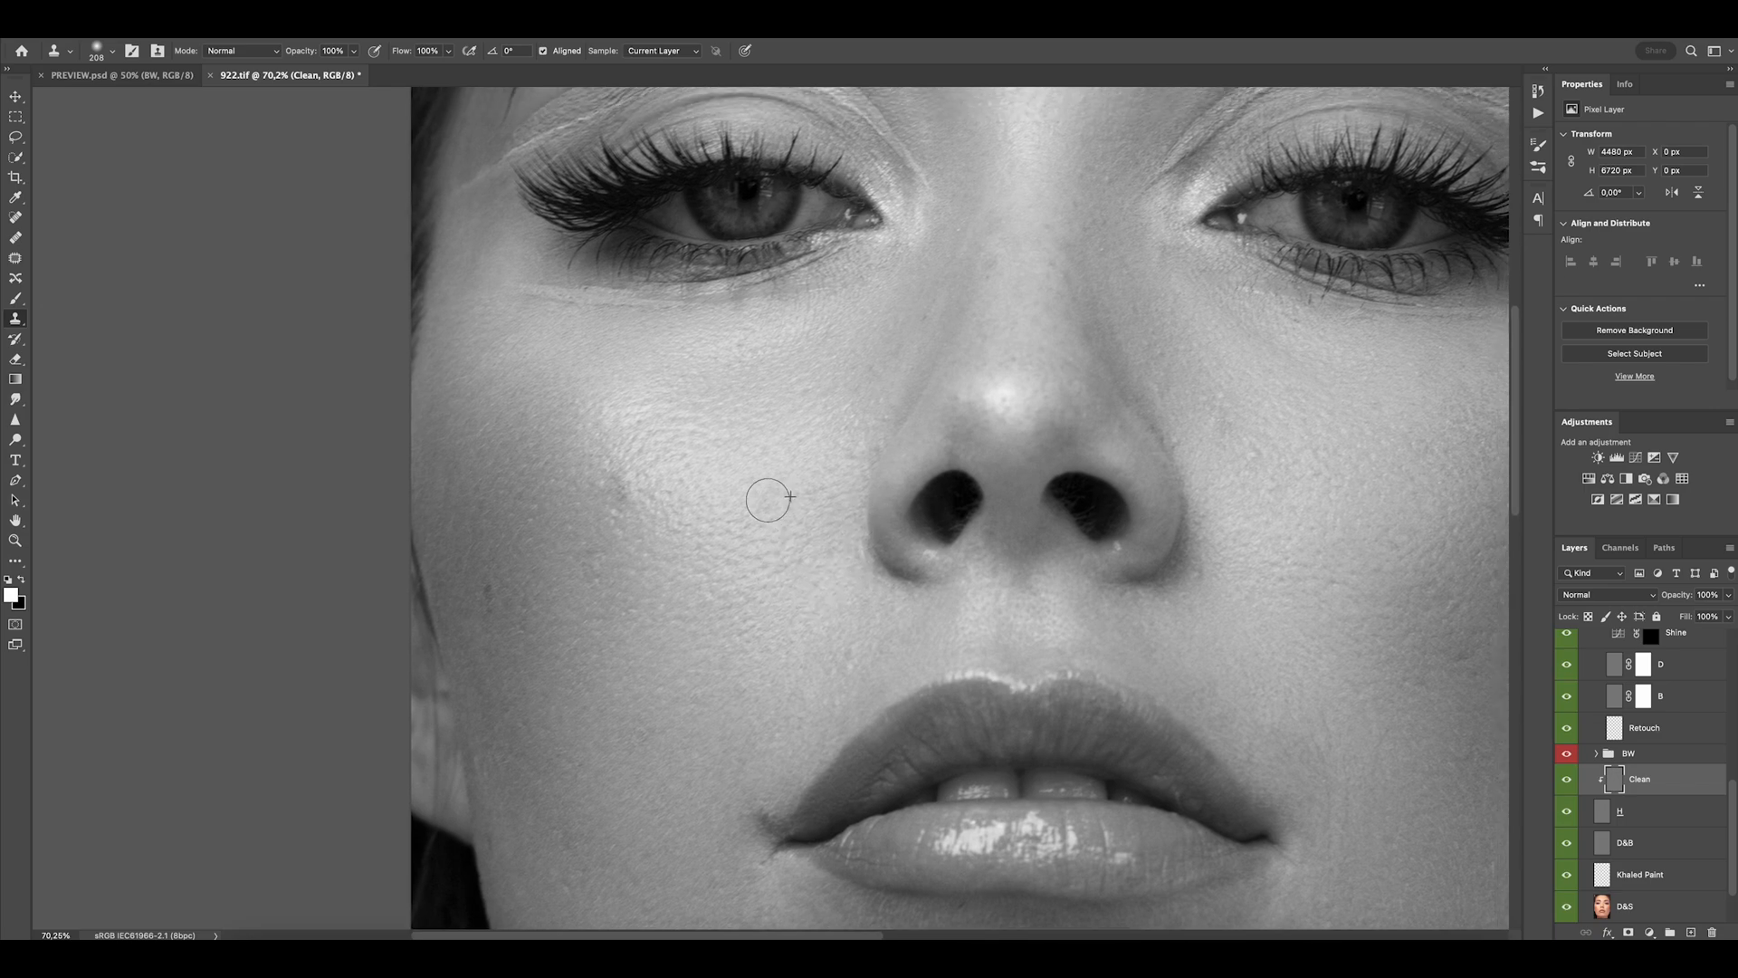
drag(804, 347, 790, 364)
alt+click(813, 331)
click(812, 303)
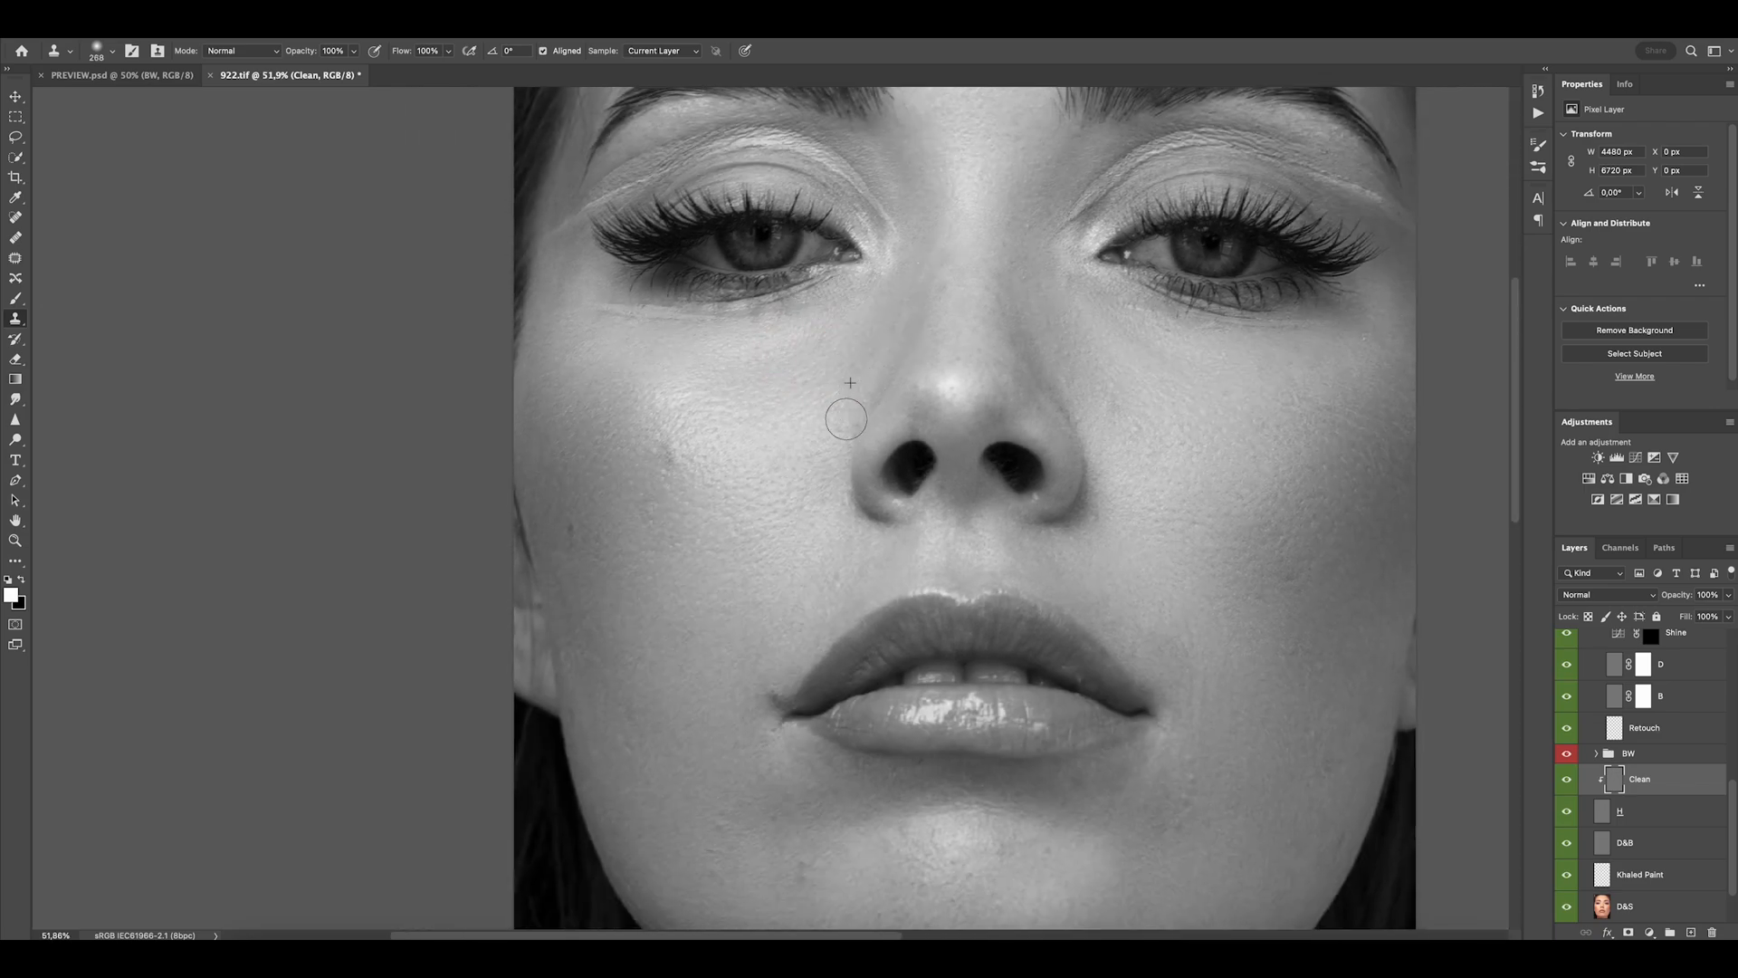
Clone smooth texture over the tip of the nose and its side on the image's left.
drag(951, 394, 945, 365)
drag(945, 365, 969, 367)
drag(970, 373, 962, 375)
alt+click(962, 377)
click(910, 395)
click(888, 360)
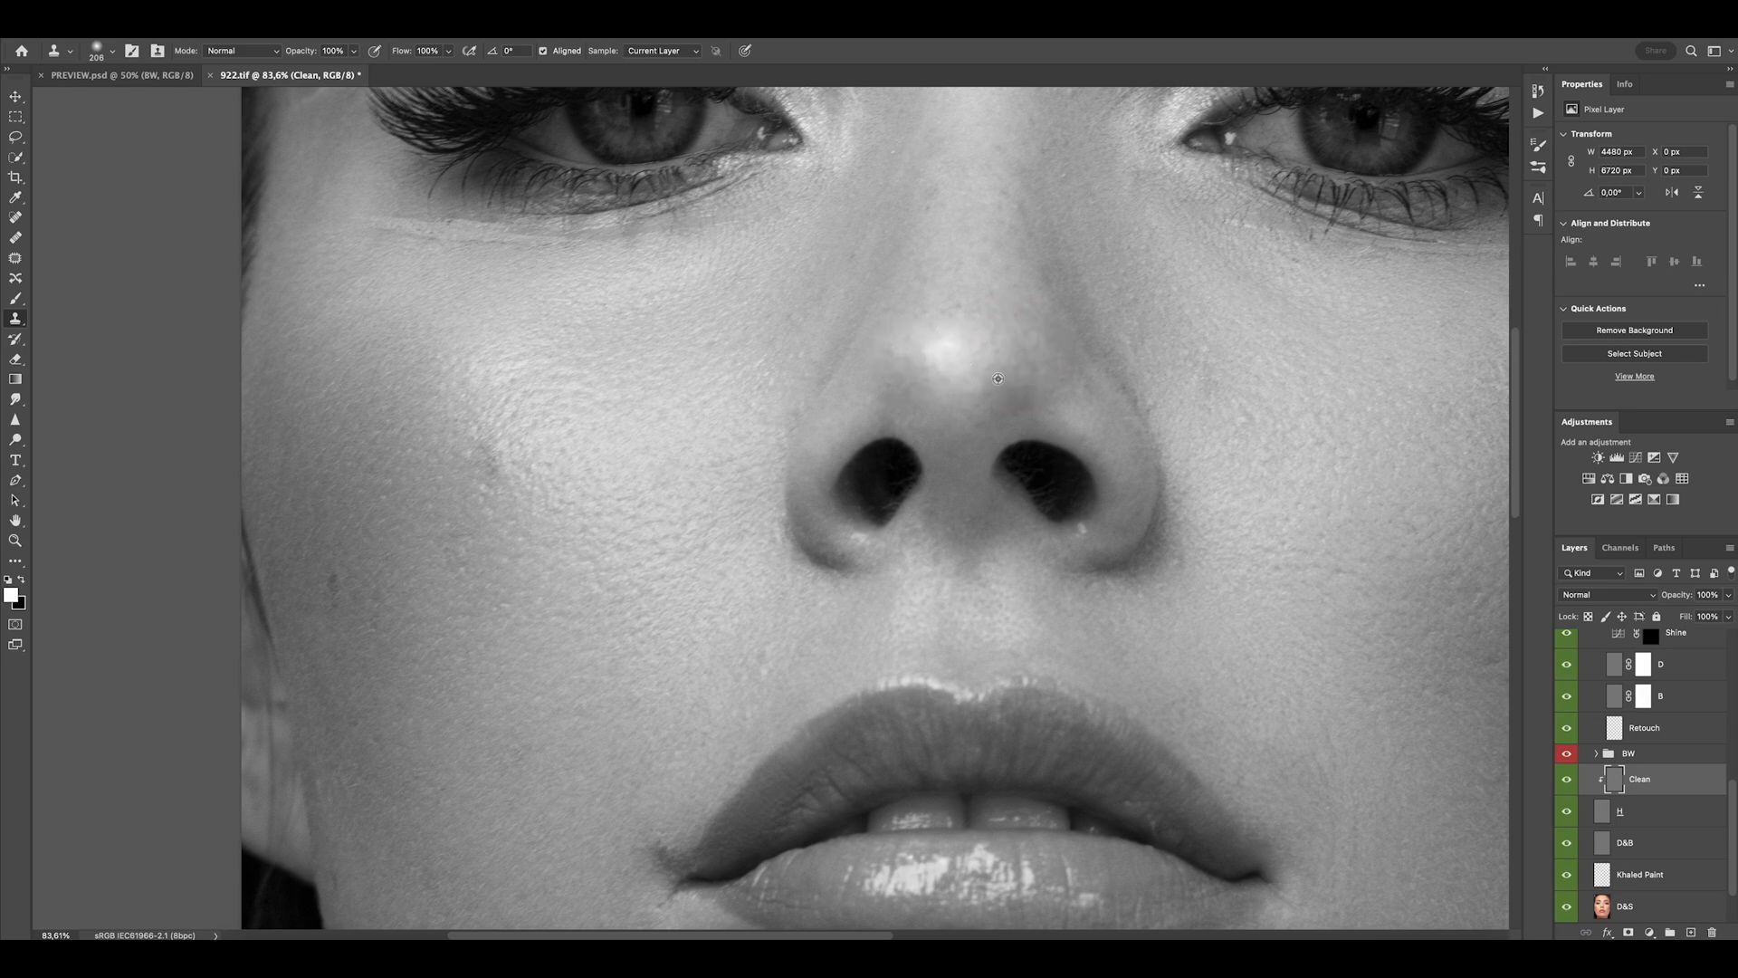
scroll(1071, 417, up, 1)
scroll(1014, 412, up, 1)
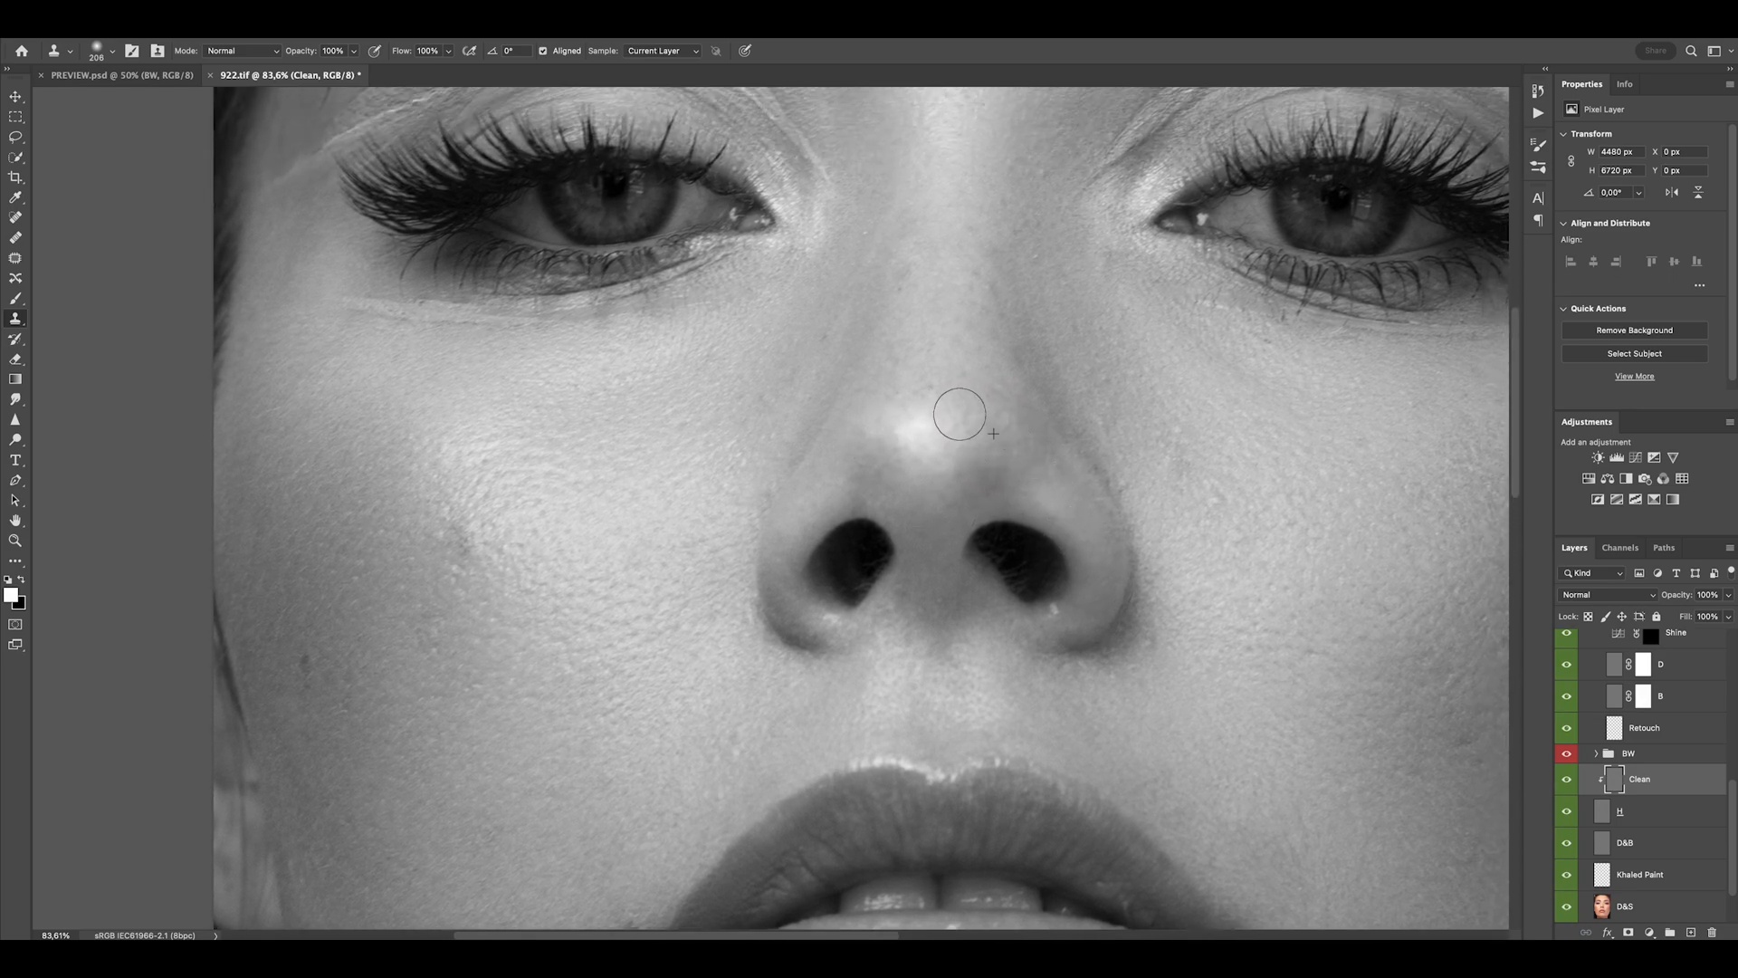
scroll(977, 443, up, 3)
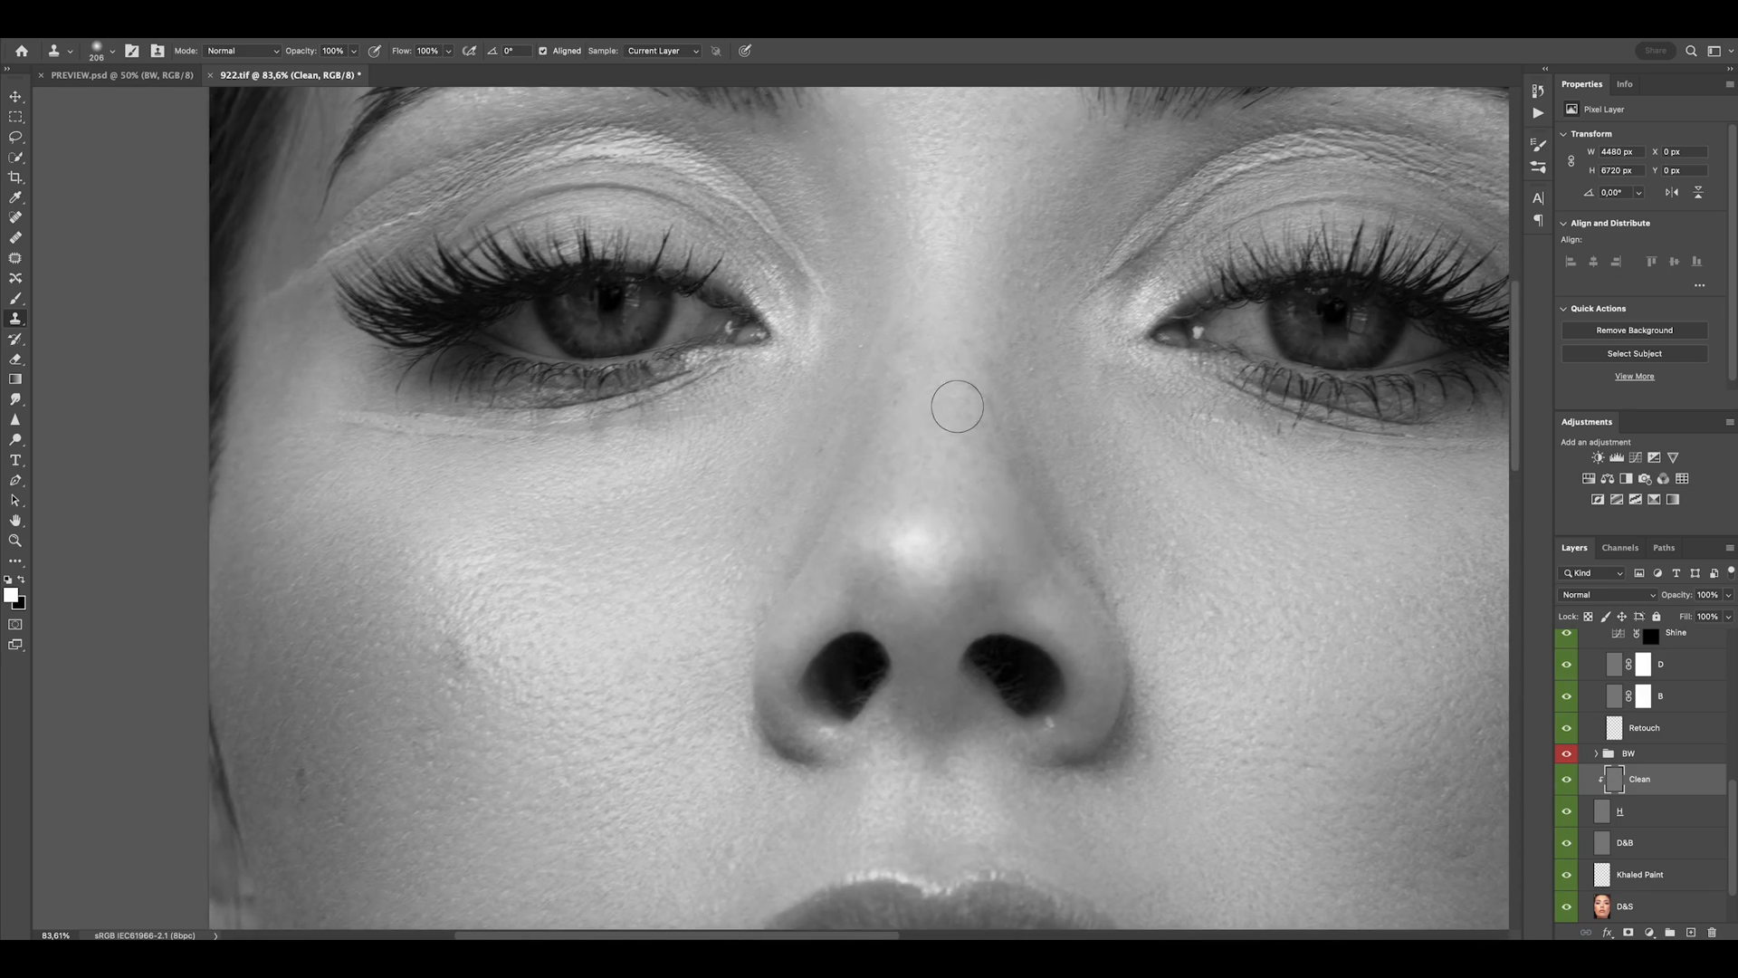
Clone out the small spots along the nose bridge and its side on the image's right.
scroll(957, 399, down, 3)
scroll(978, 362, up, 2)
drag(1030, 310, 1000, 289)
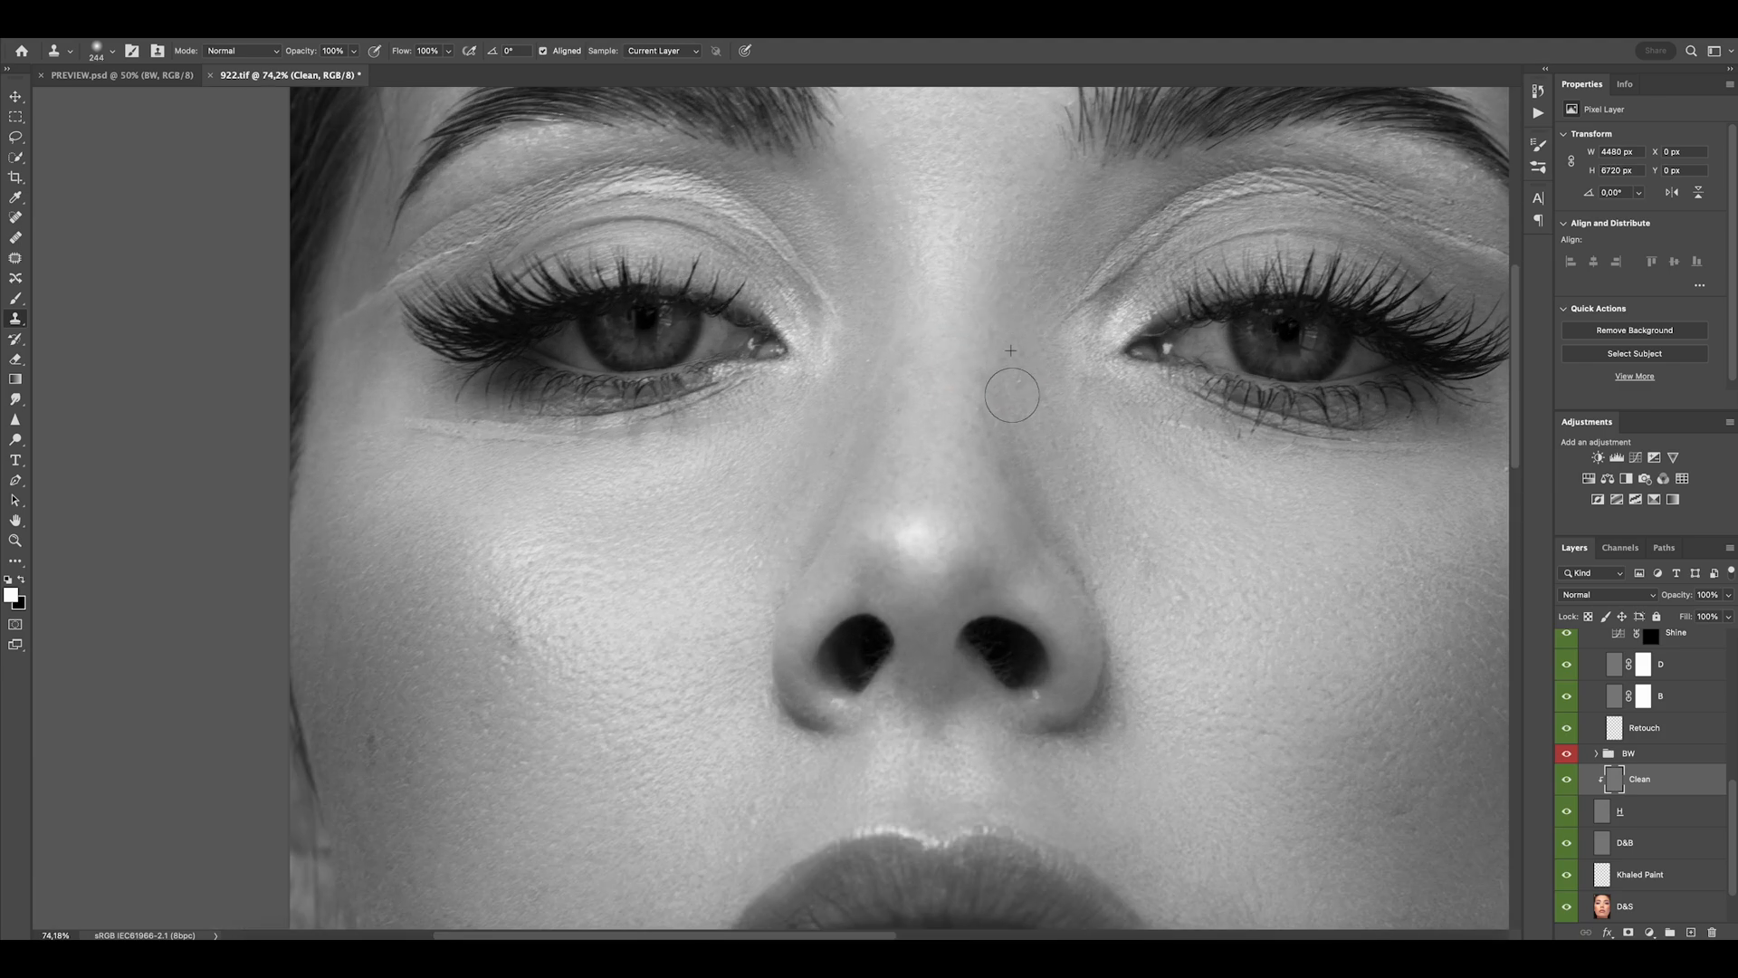
drag(1011, 394, 1001, 394)
mouse_move(962, 395)
mouse_down()
mouse_move(848, 324)
mouse_move(870, 397)
mouse_up()
alt+click(973, 465)
scroll(900, 330, up, 2)
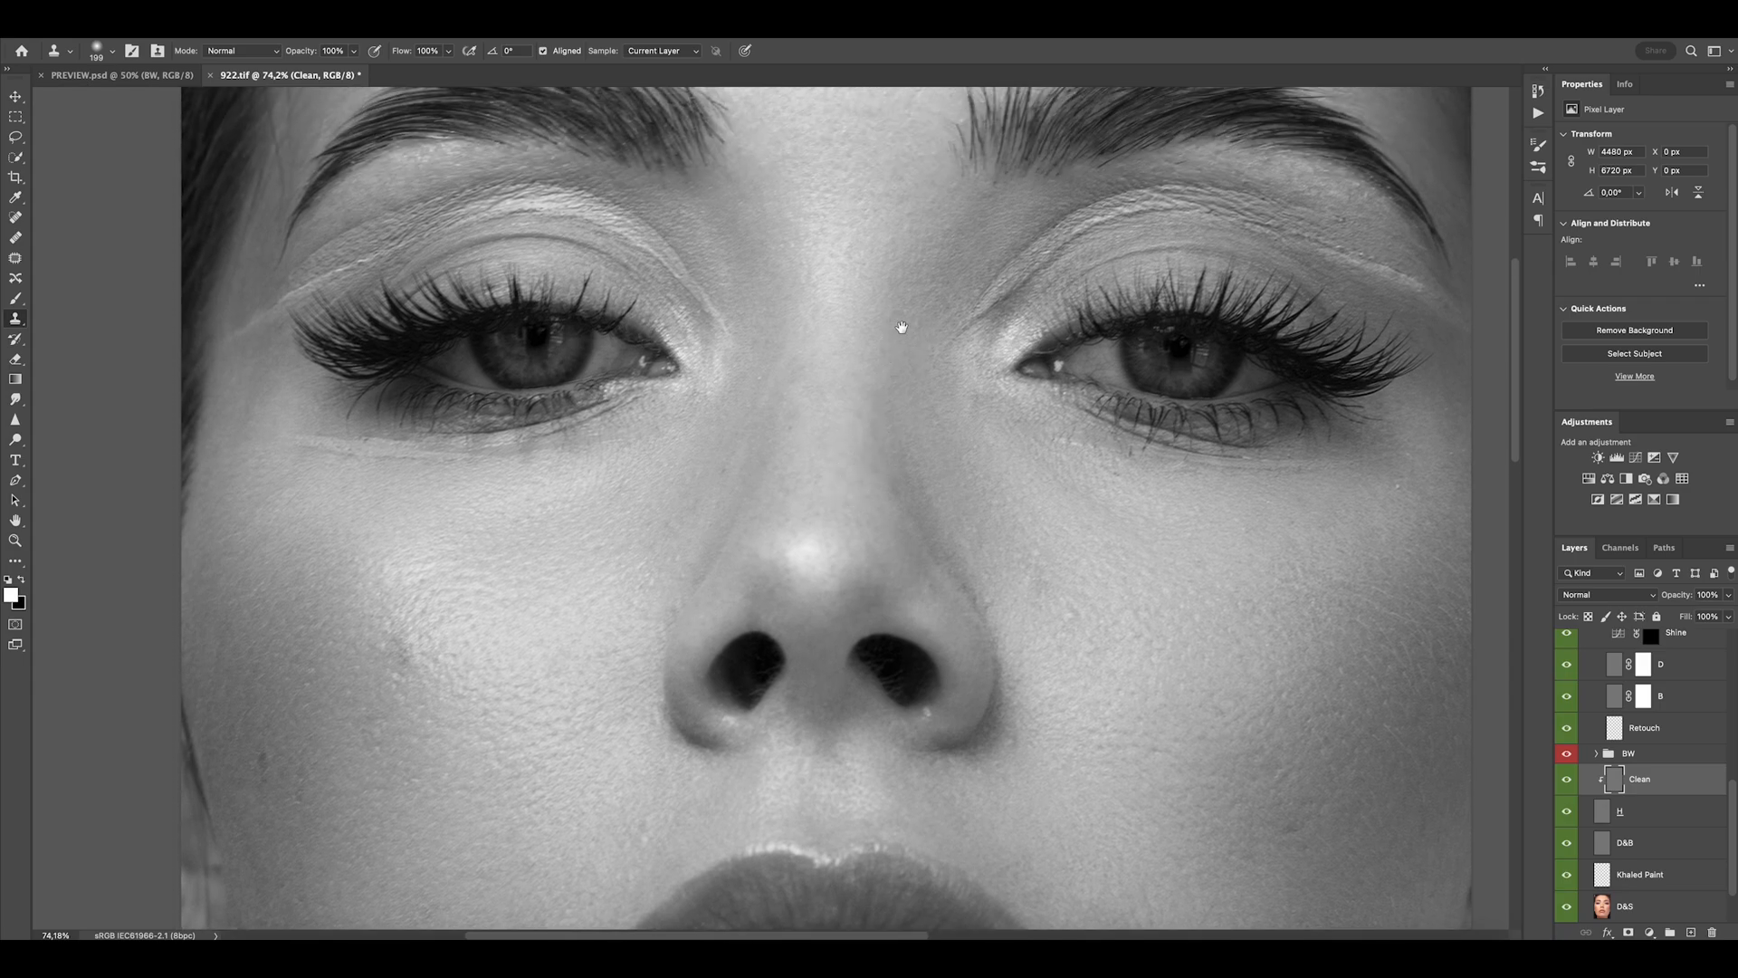
Use a small clone brush to even out the skin directly below the middle of the image's right eyebrow.
mouse_move(942, 290)
mouse_down()
mouse_move(921, 337)
mouse_move(875, 299)
mouse_up()
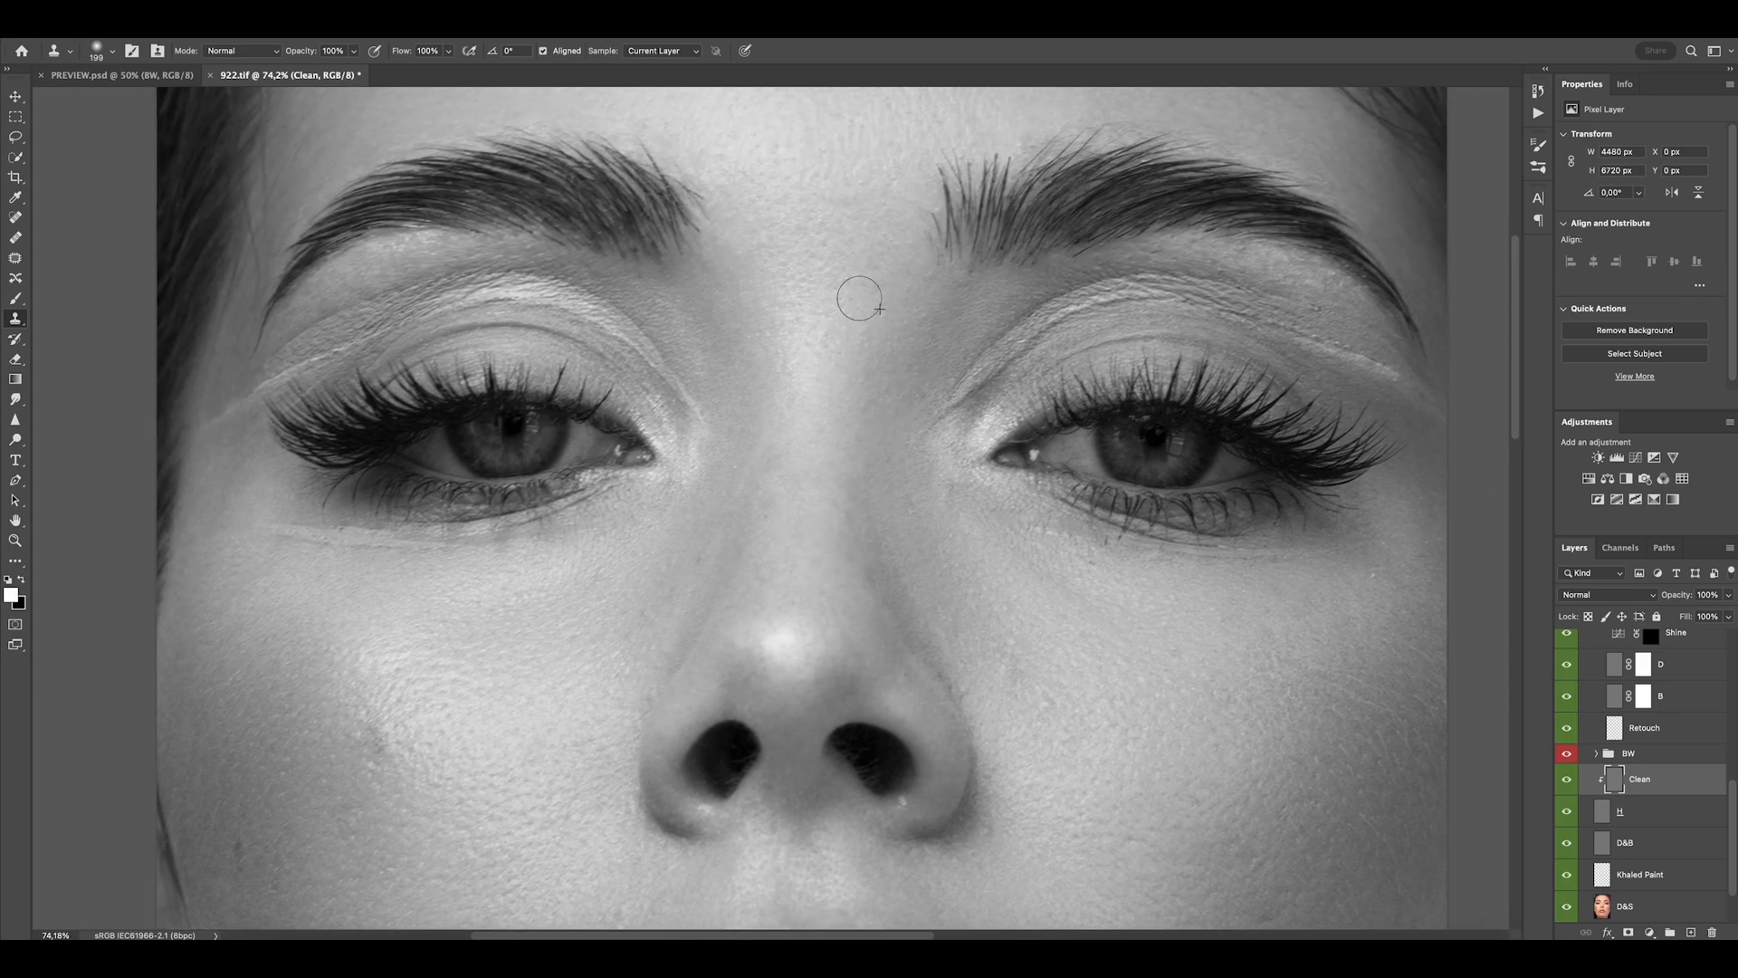
drag(1186, 269, 1005, 264)
drag(1005, 264, 1050, 262)
drag(1032, 260, 968, 259)
drag(974, 226, 925, 295)
alt+click(925, 294)
drag(888, 292, 879, 296)
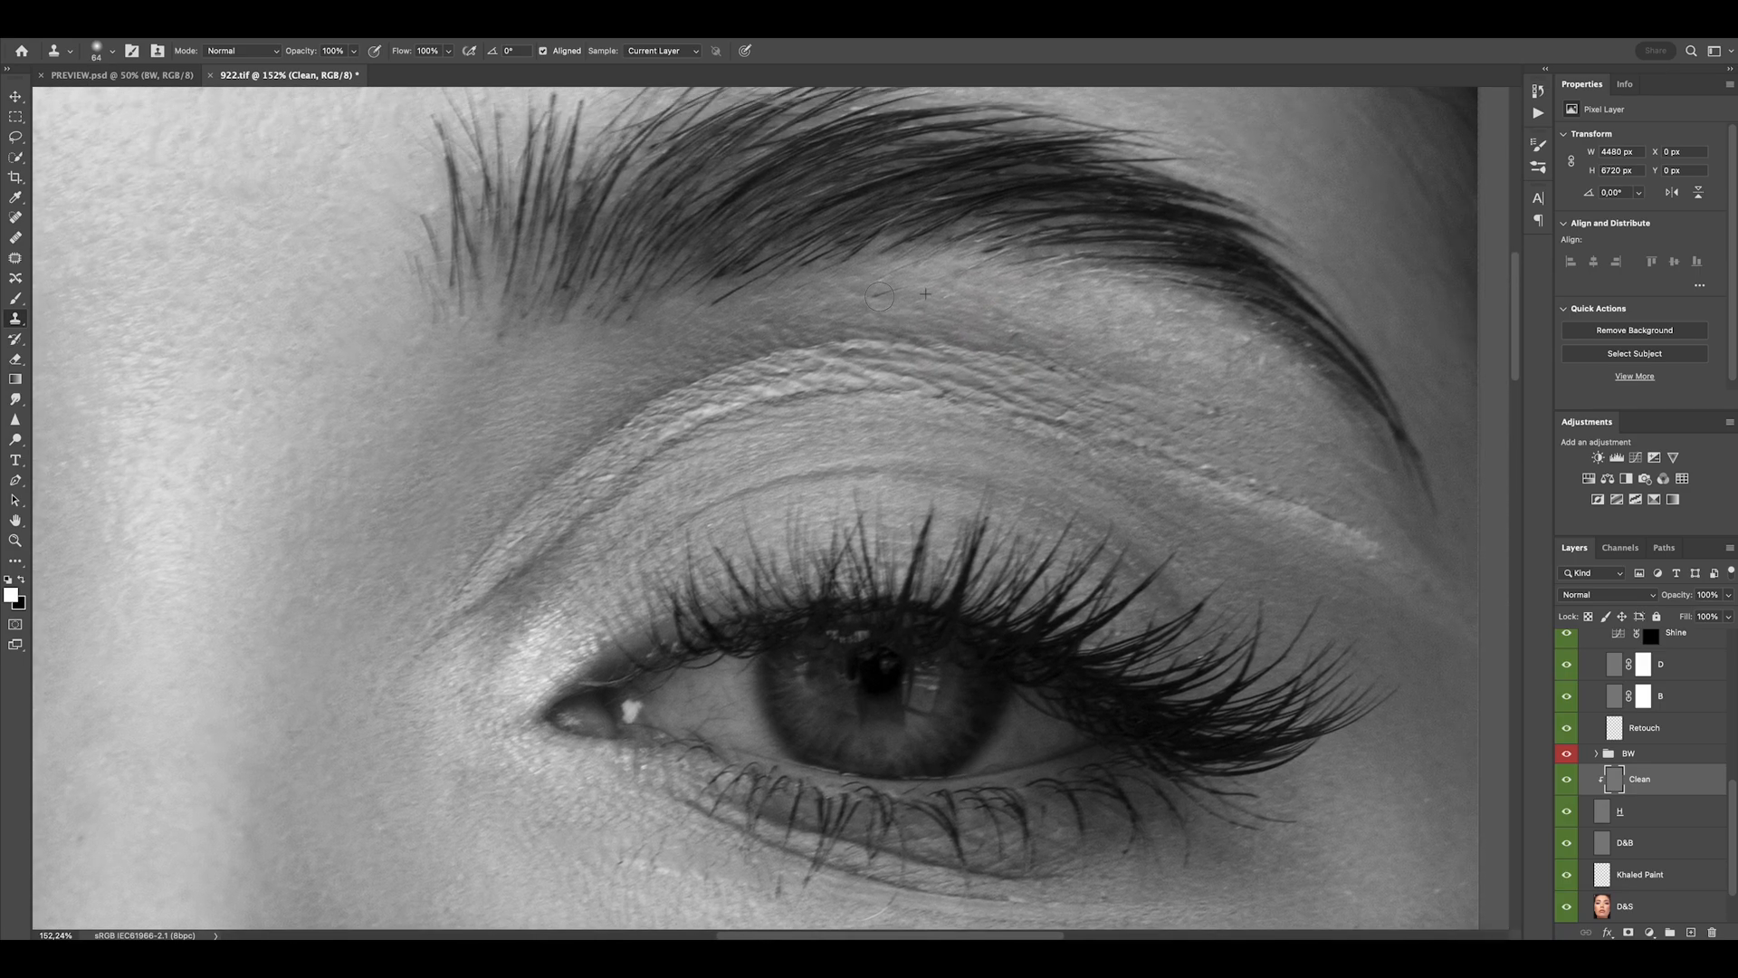
Remove the tiny specks on the skin above the image's right eyelid crease with the Spot Healing Brush.
key(j)
scroll(986, 349, right, 3)
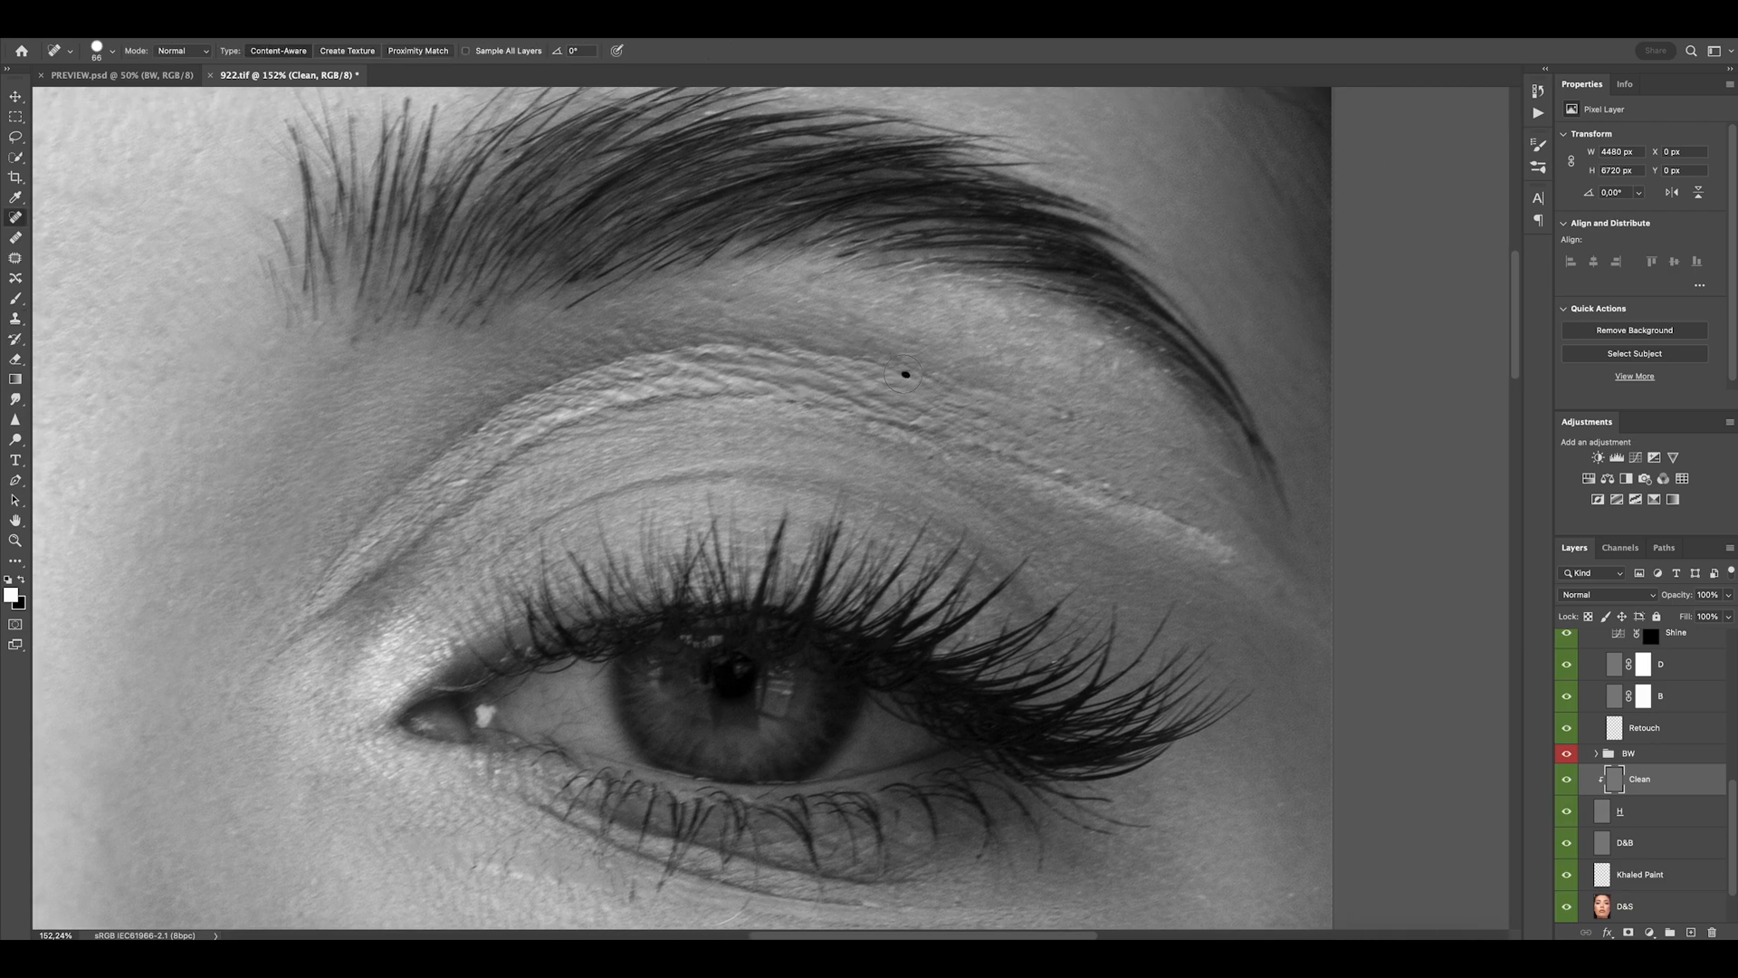
scroll(984, 405, right, 3)
scroll(906, 362, down, 2)
Return to the Clone Stamp and smooth the skin below the outer half of the image's right eyebrow.
key(s)
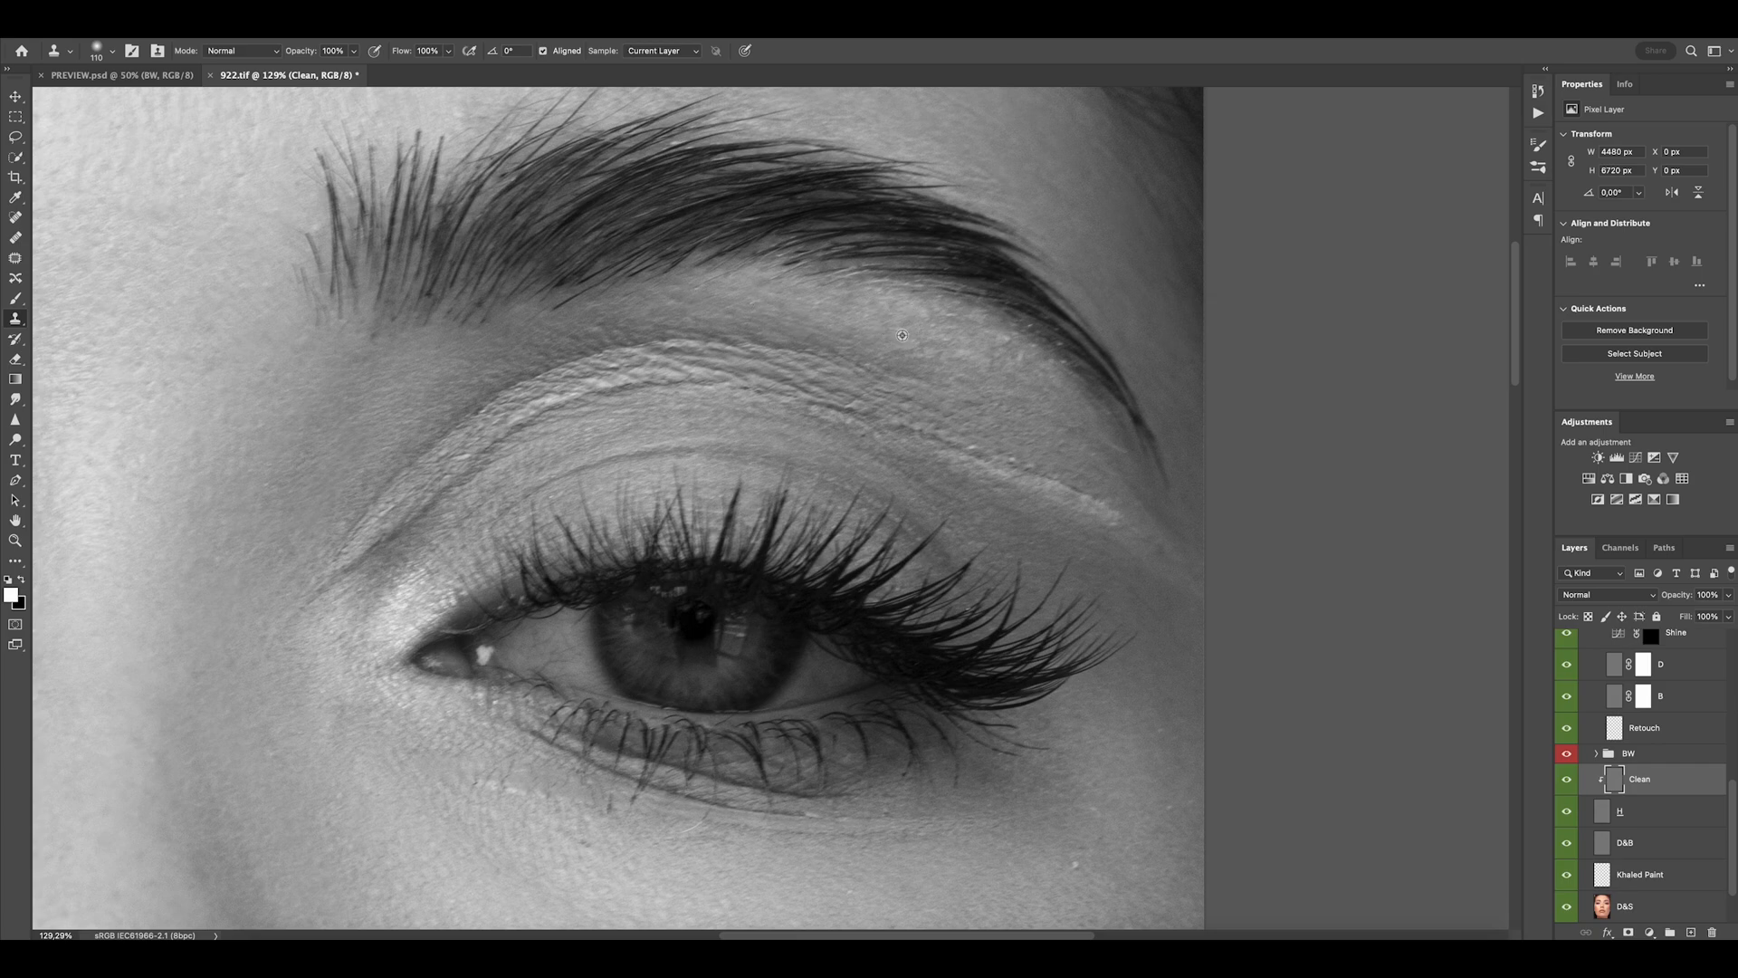
scroll(905, 339, down, 3)
scroll(987, 355, up, 2)
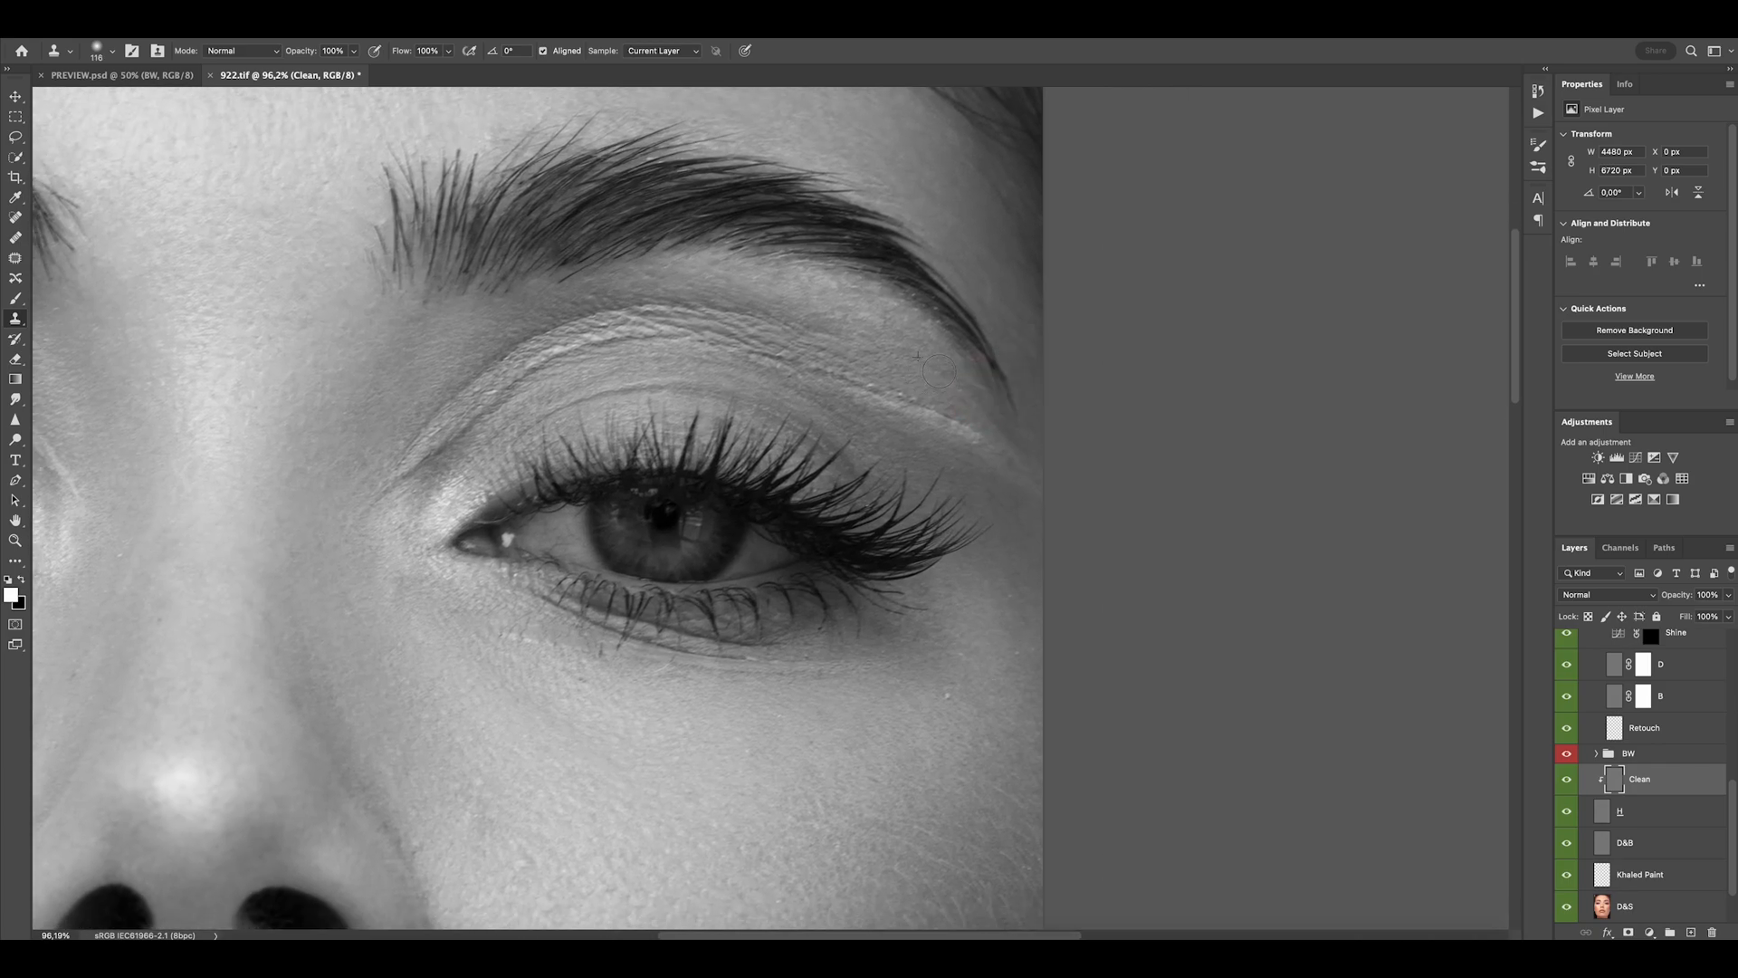
Clone out the bright specks and uneven texture beneath the image's right eye, from its outer to its inner corner.
scroll(941, 390, up, 2)
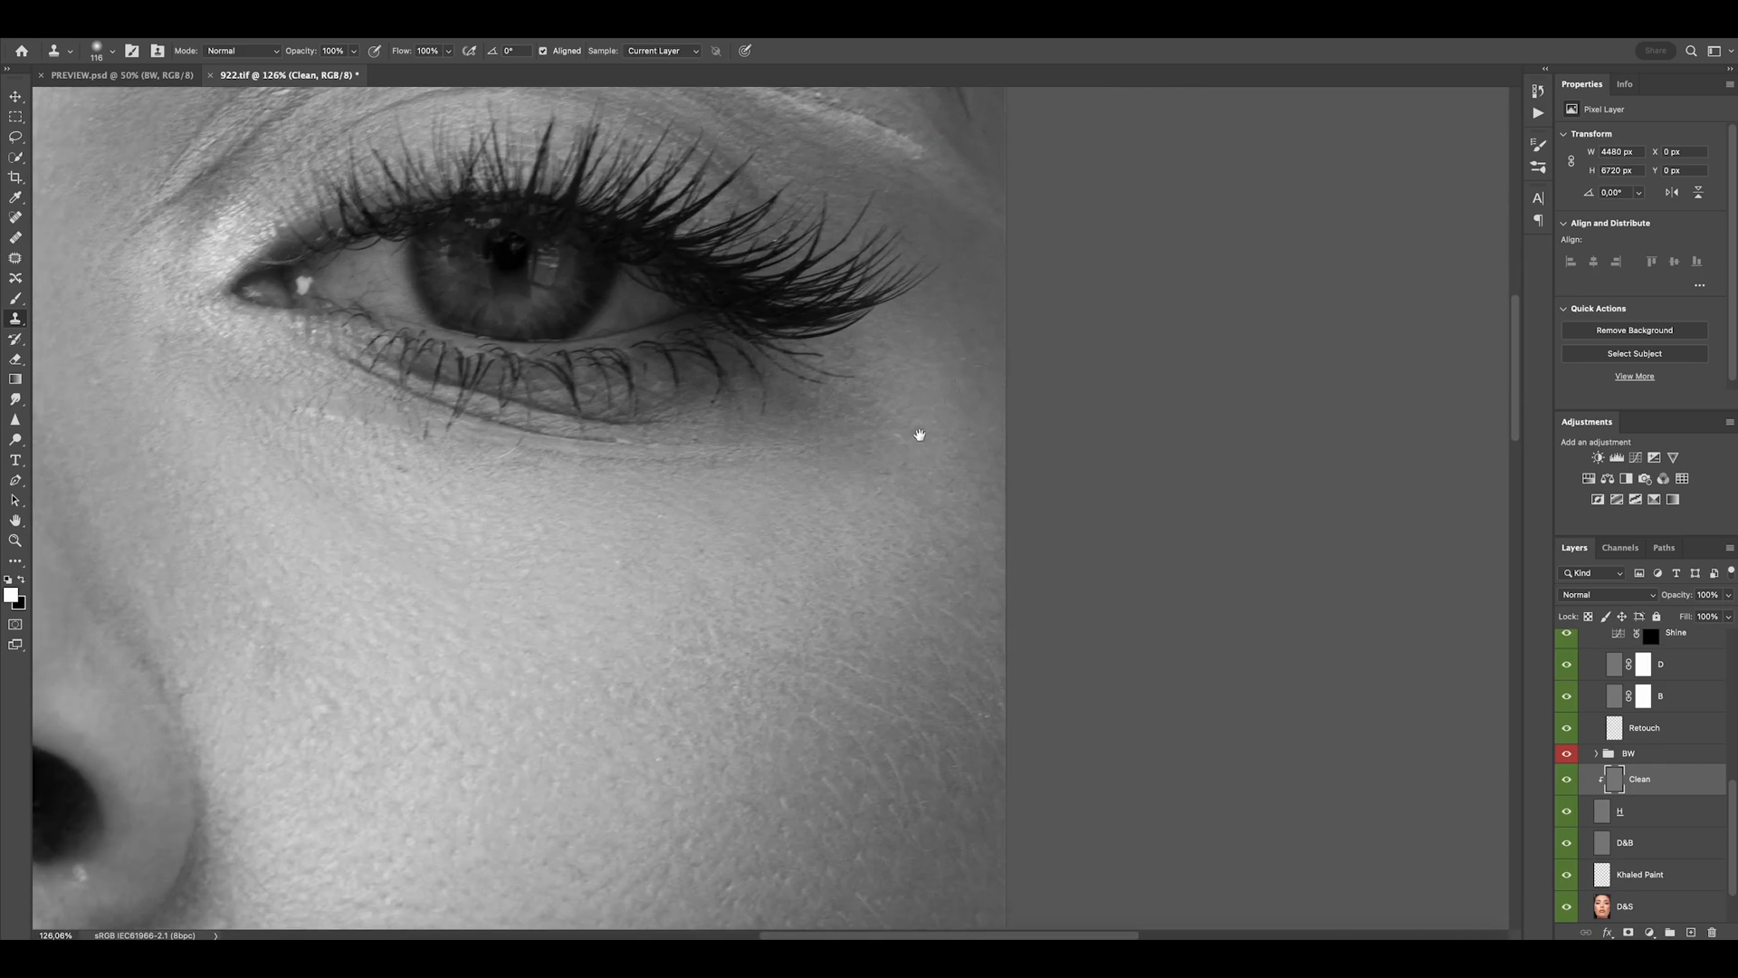
scroll(920, 435, down, 1)
scroll(685, 462, down, 1)
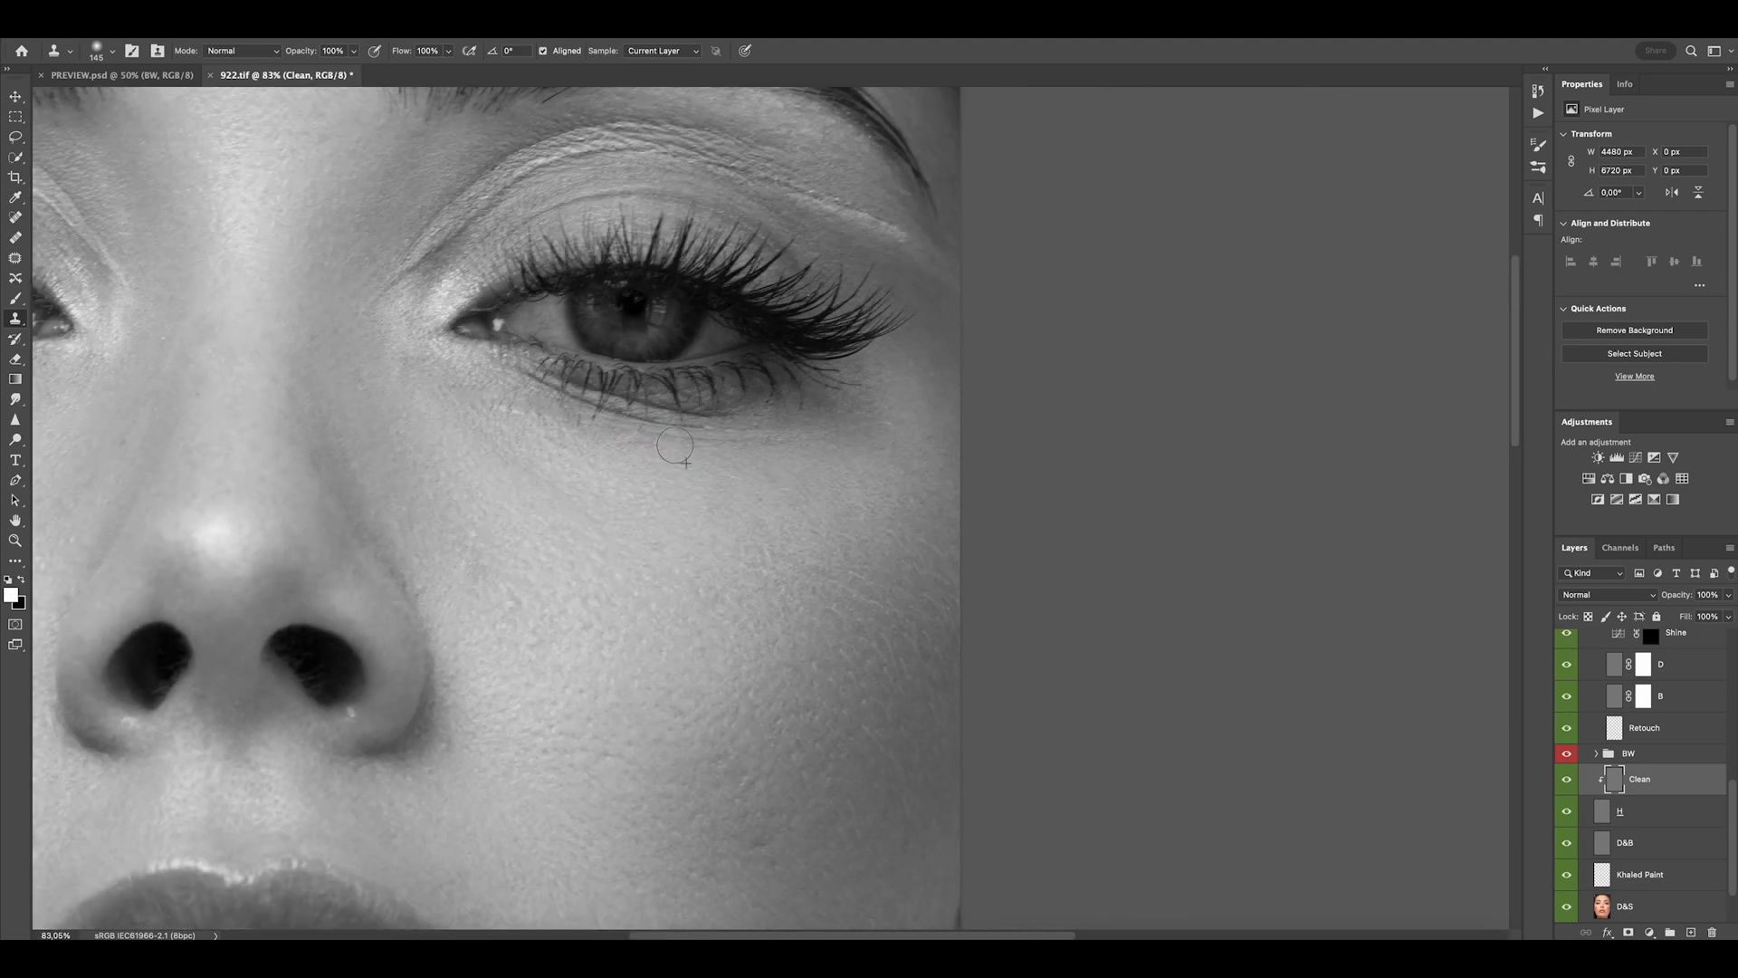
scroll(641, 447, up, 2)
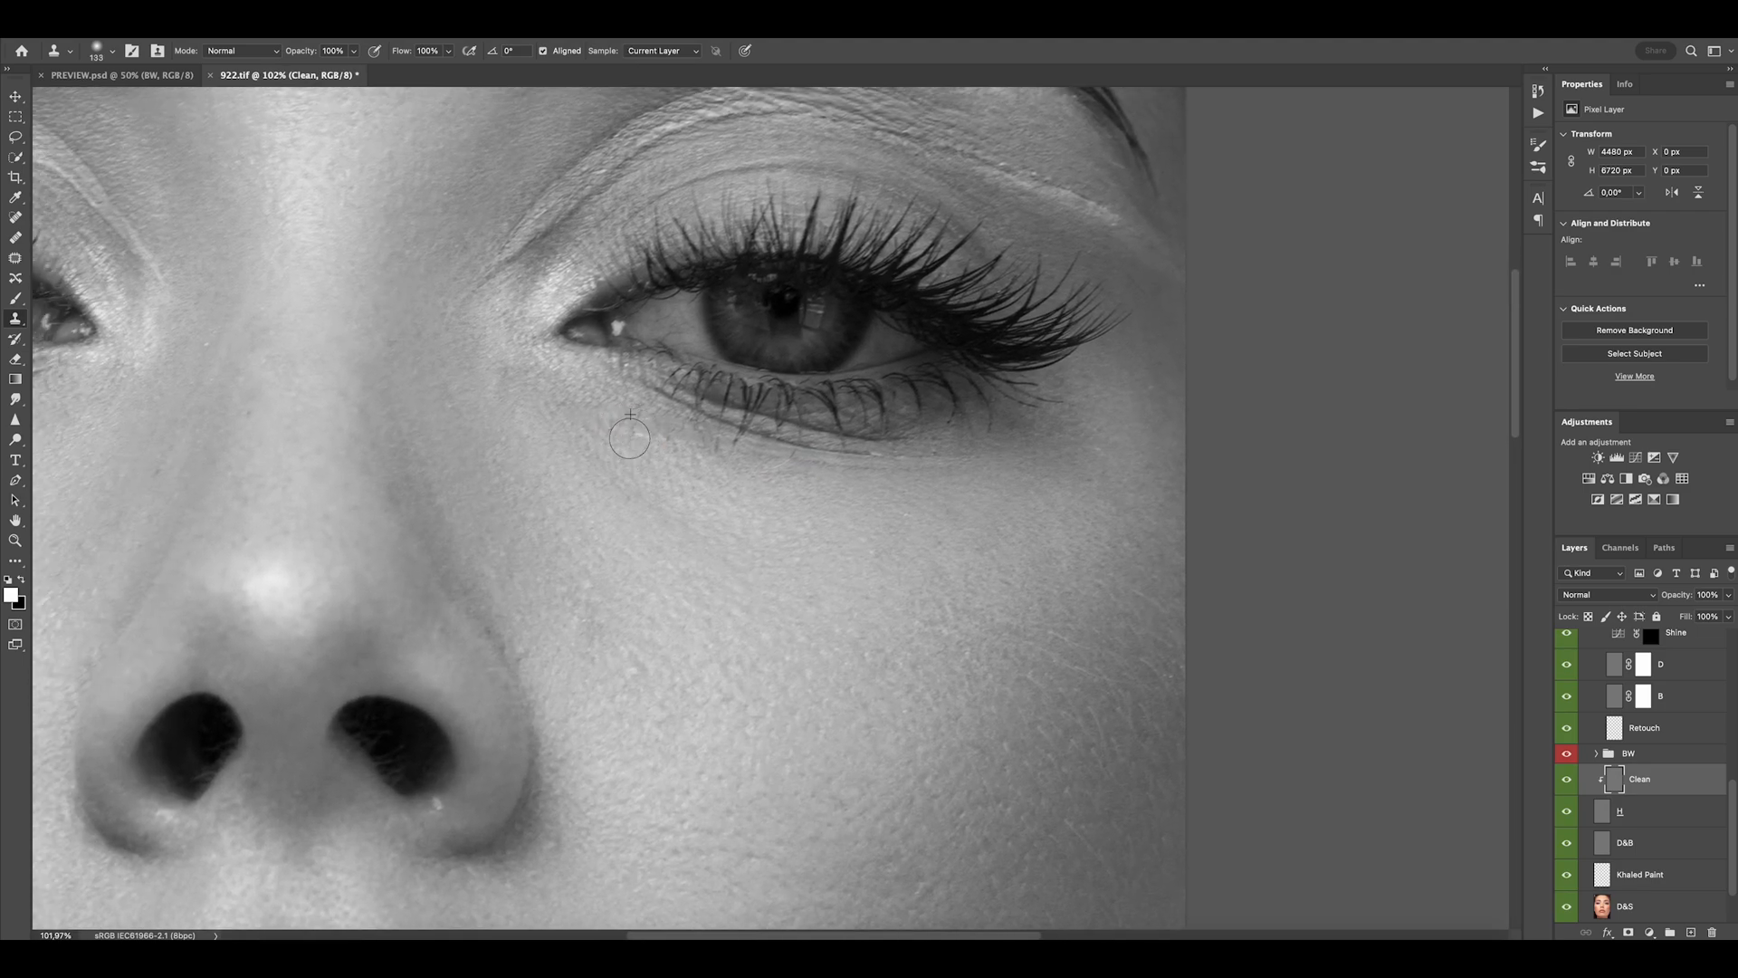
scroll(579, 402, down, 3)
scroll(571, 482, up, 3)
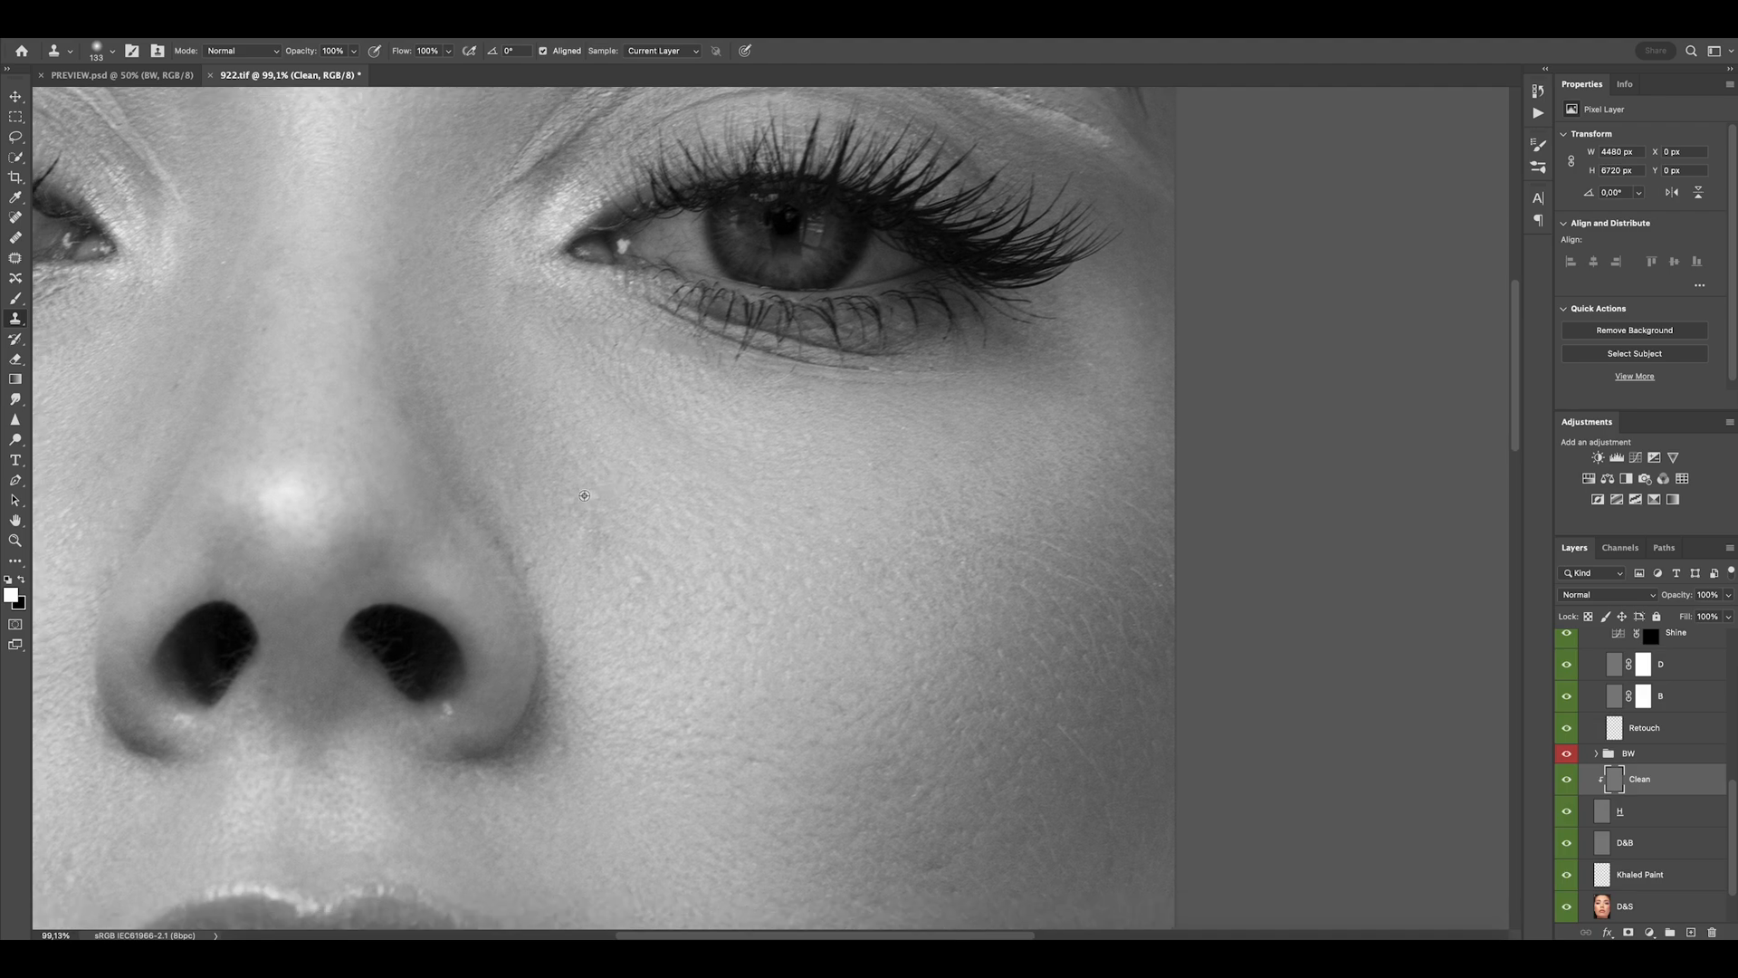
Clone smooth texture over the cheek beside the nose wing on the image's right.
scroll(622, 481, down, 2)
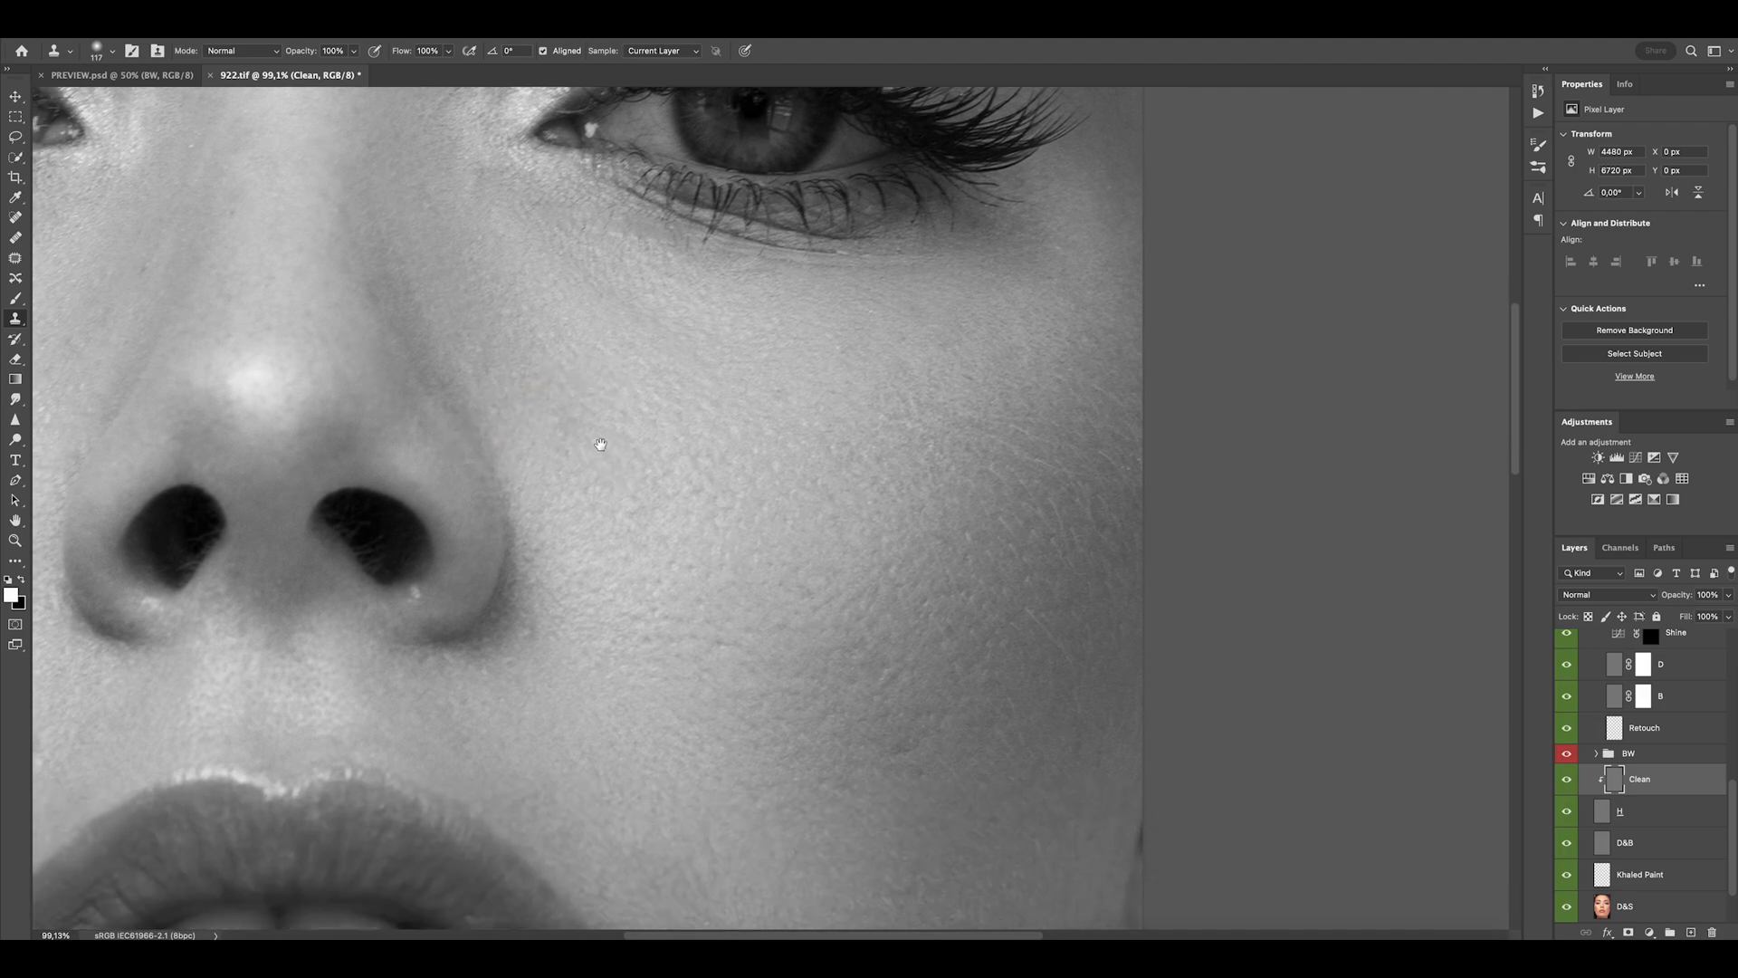
scroll(625, 498, up, 2)
scroll(613, 546, down, 3)
scroll(615, 558, up, 2)
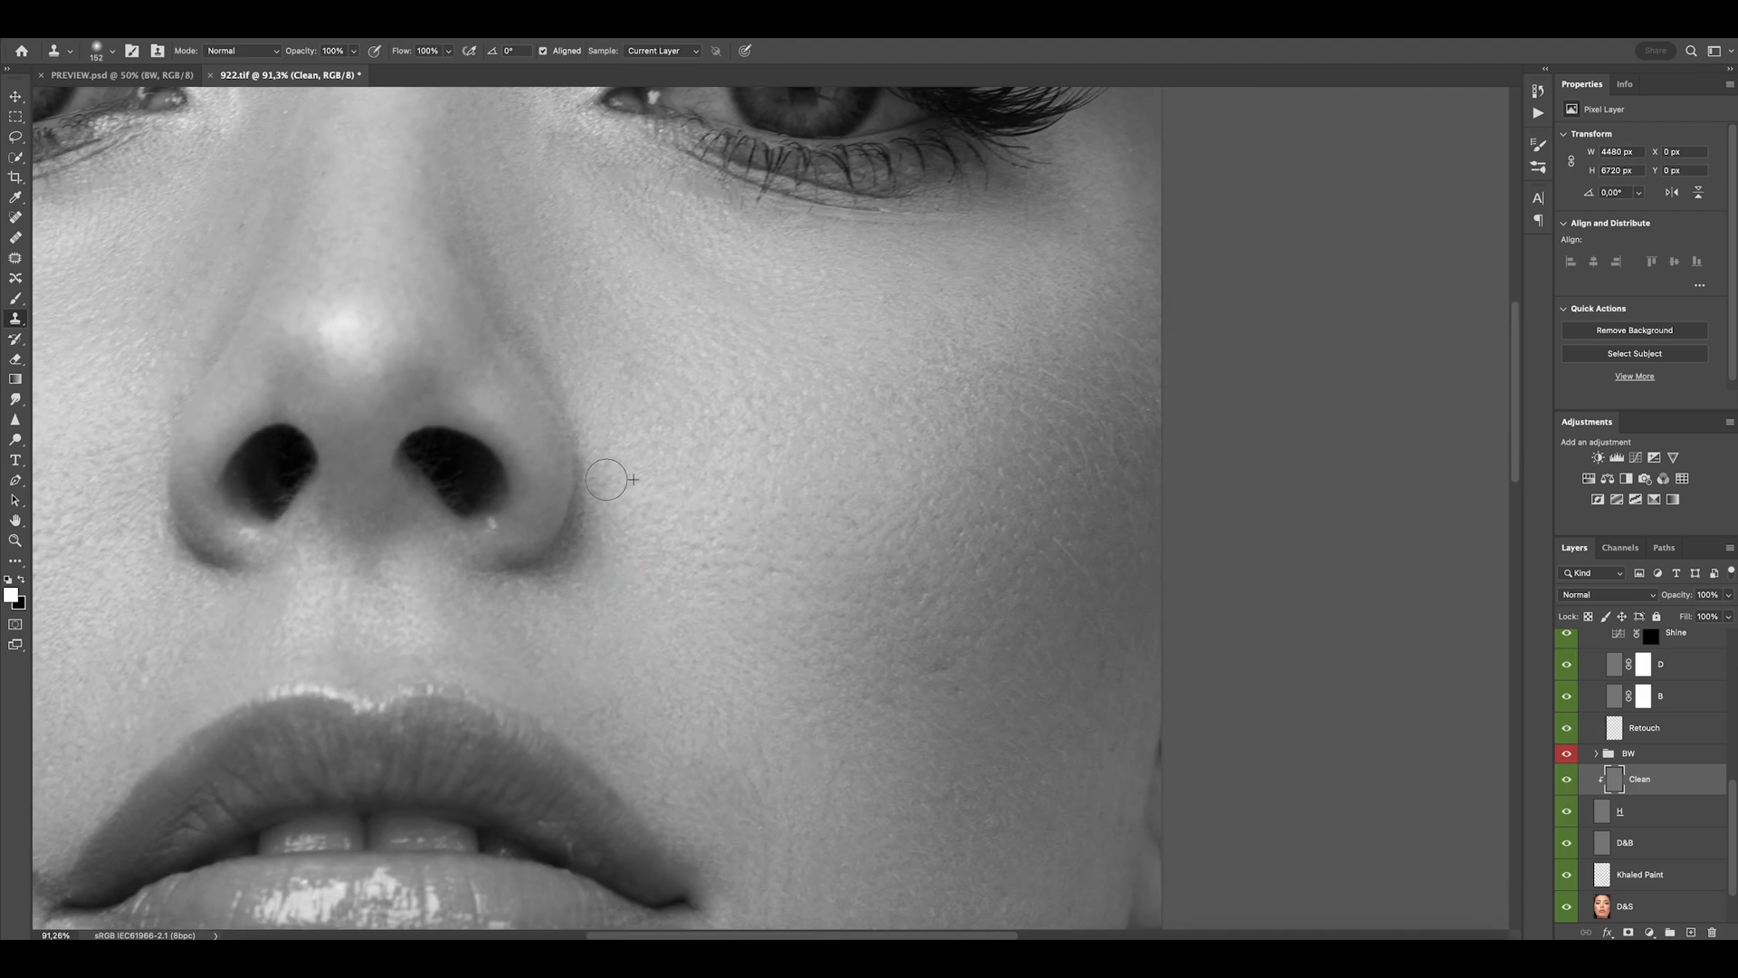
Clone out the uneven spots between the nose and the mouth corner on the image's right and on the adjacent cheek.
scroll(580, 602, down, 3)
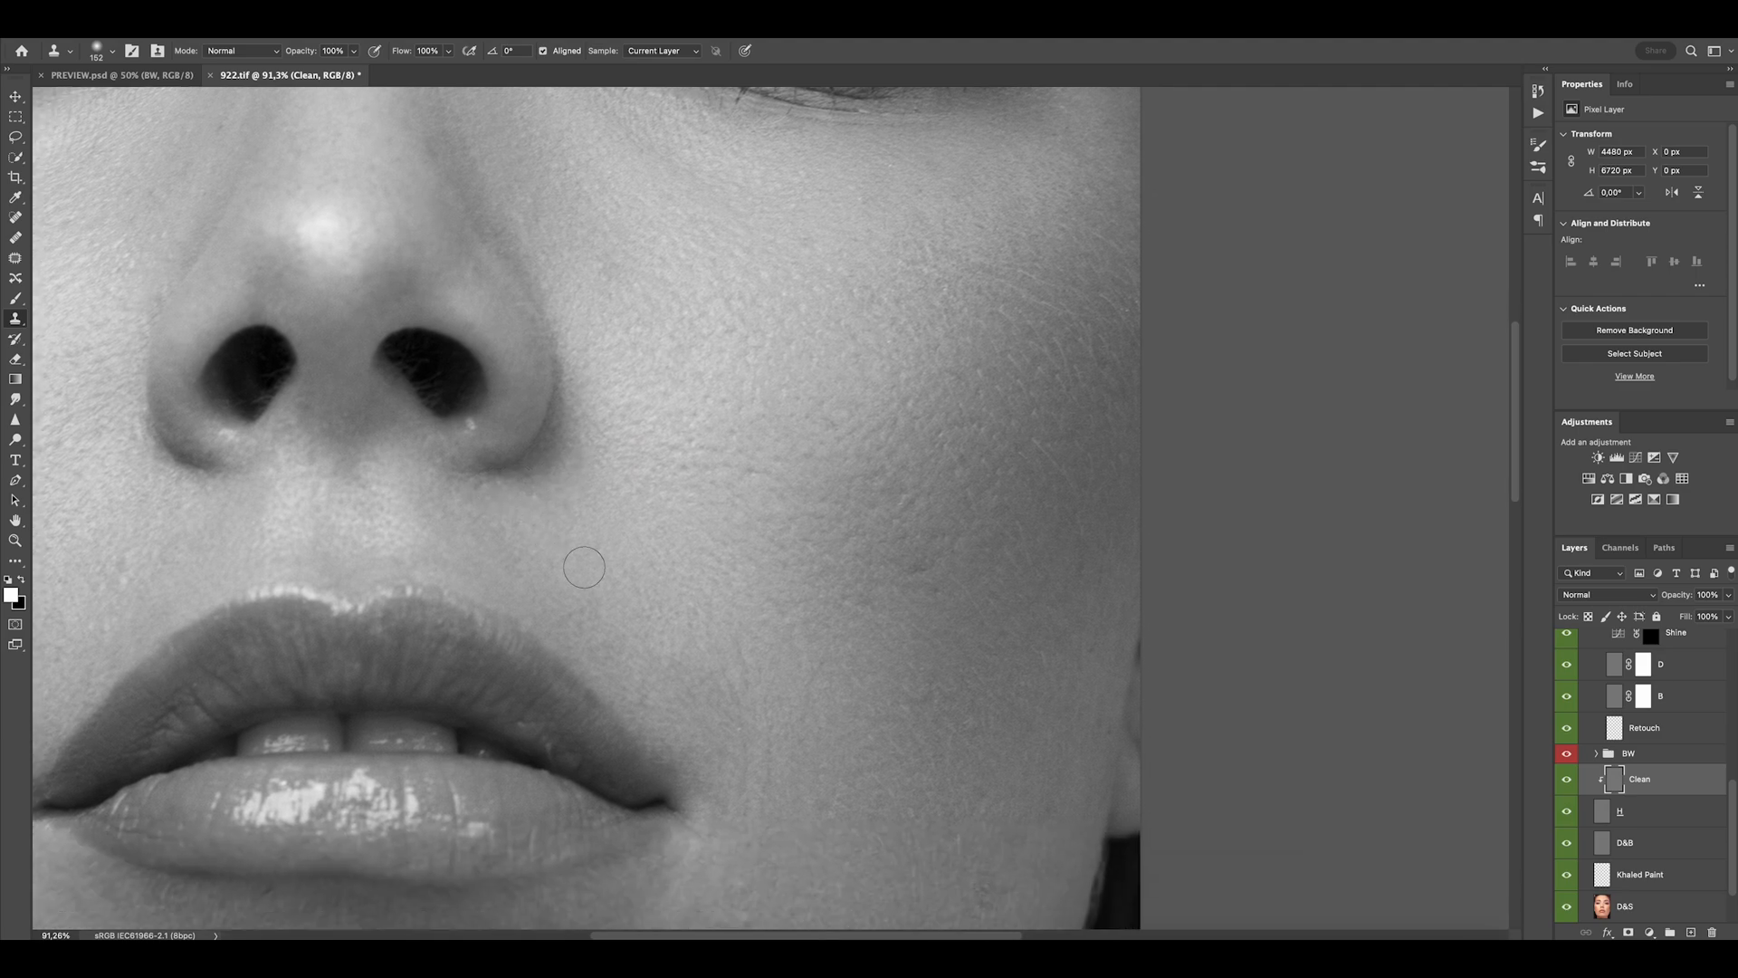
scroll(652, 668, down, 4)
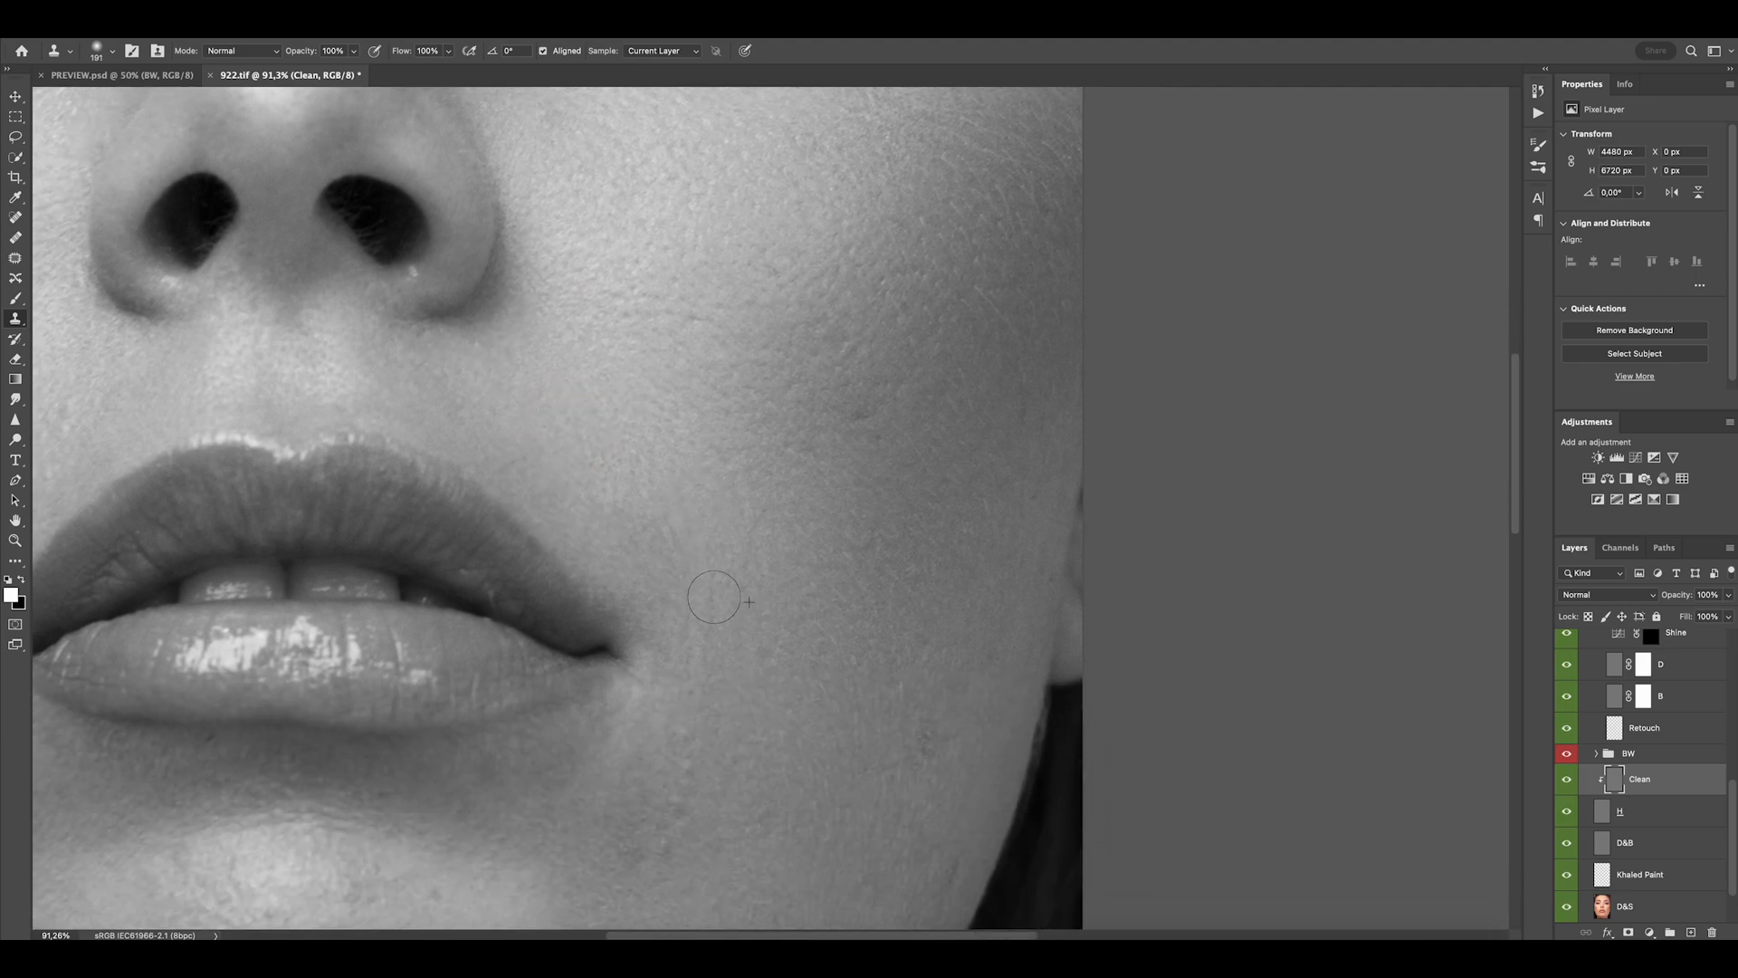
scroll(842, 337, up, 2)
scroll(869, 362, up, 2)
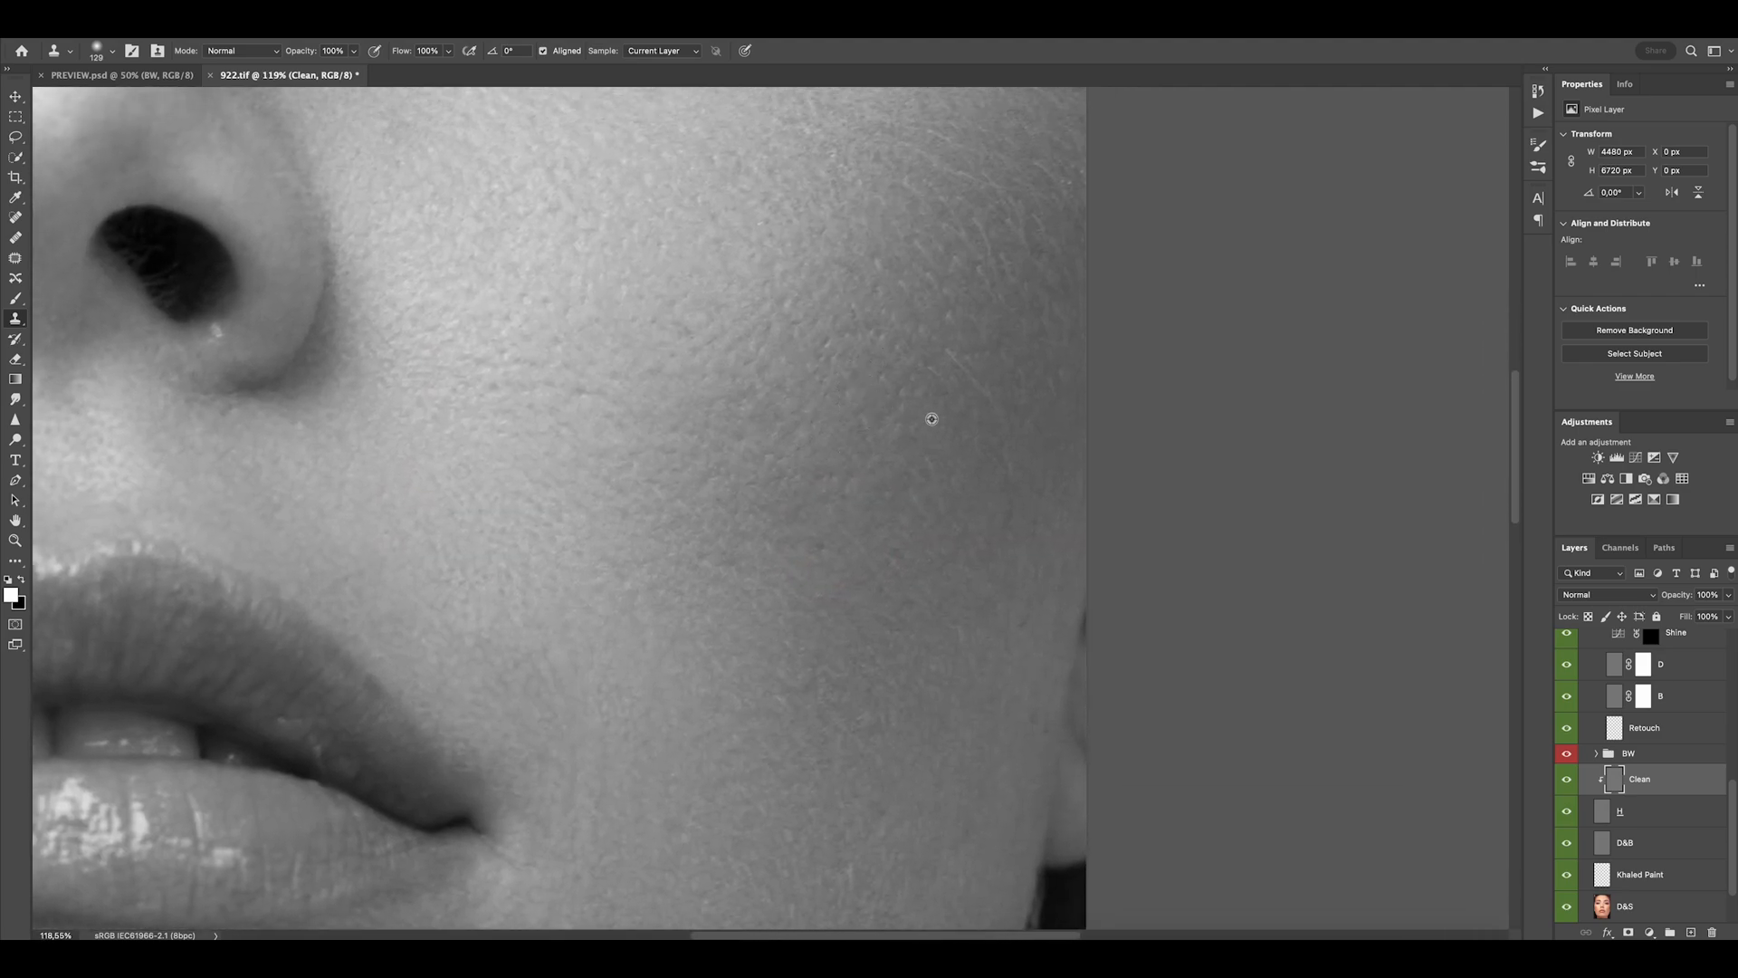
Even out the coarse texture on the middle of the image's right cheek with a larger clone brush.
scroll(931, 418, down, 4)
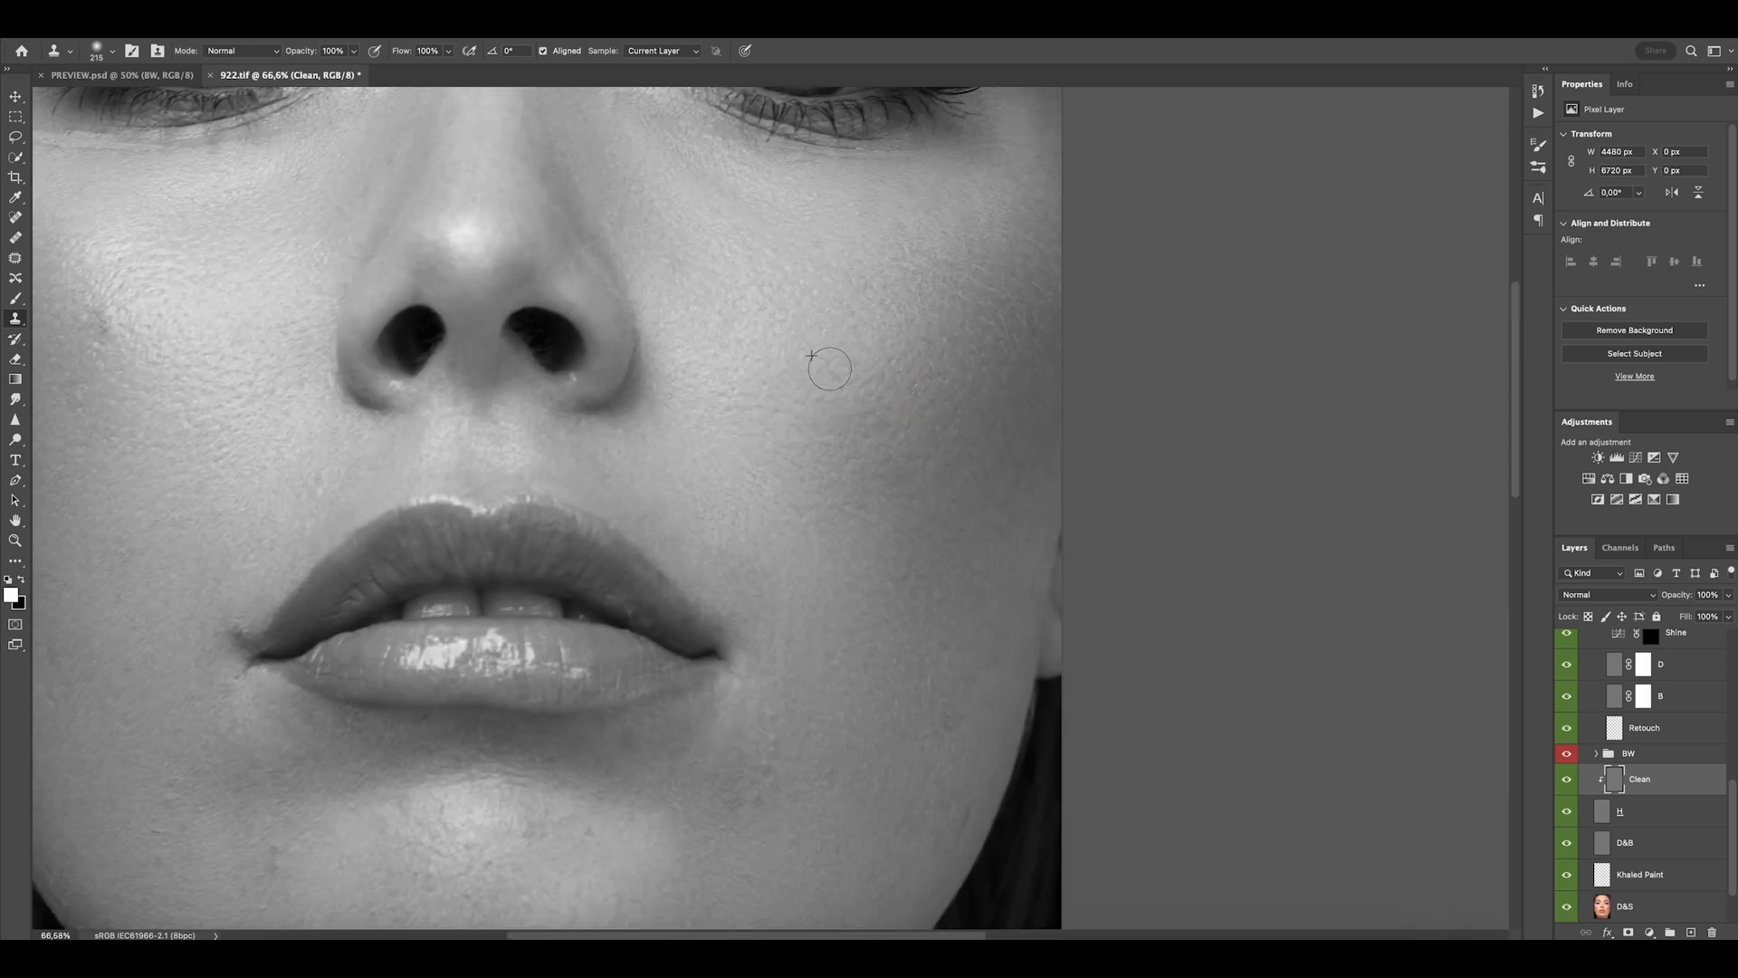
scroll(864, 404, up, 1)
scroll(841, 320, down, 1)
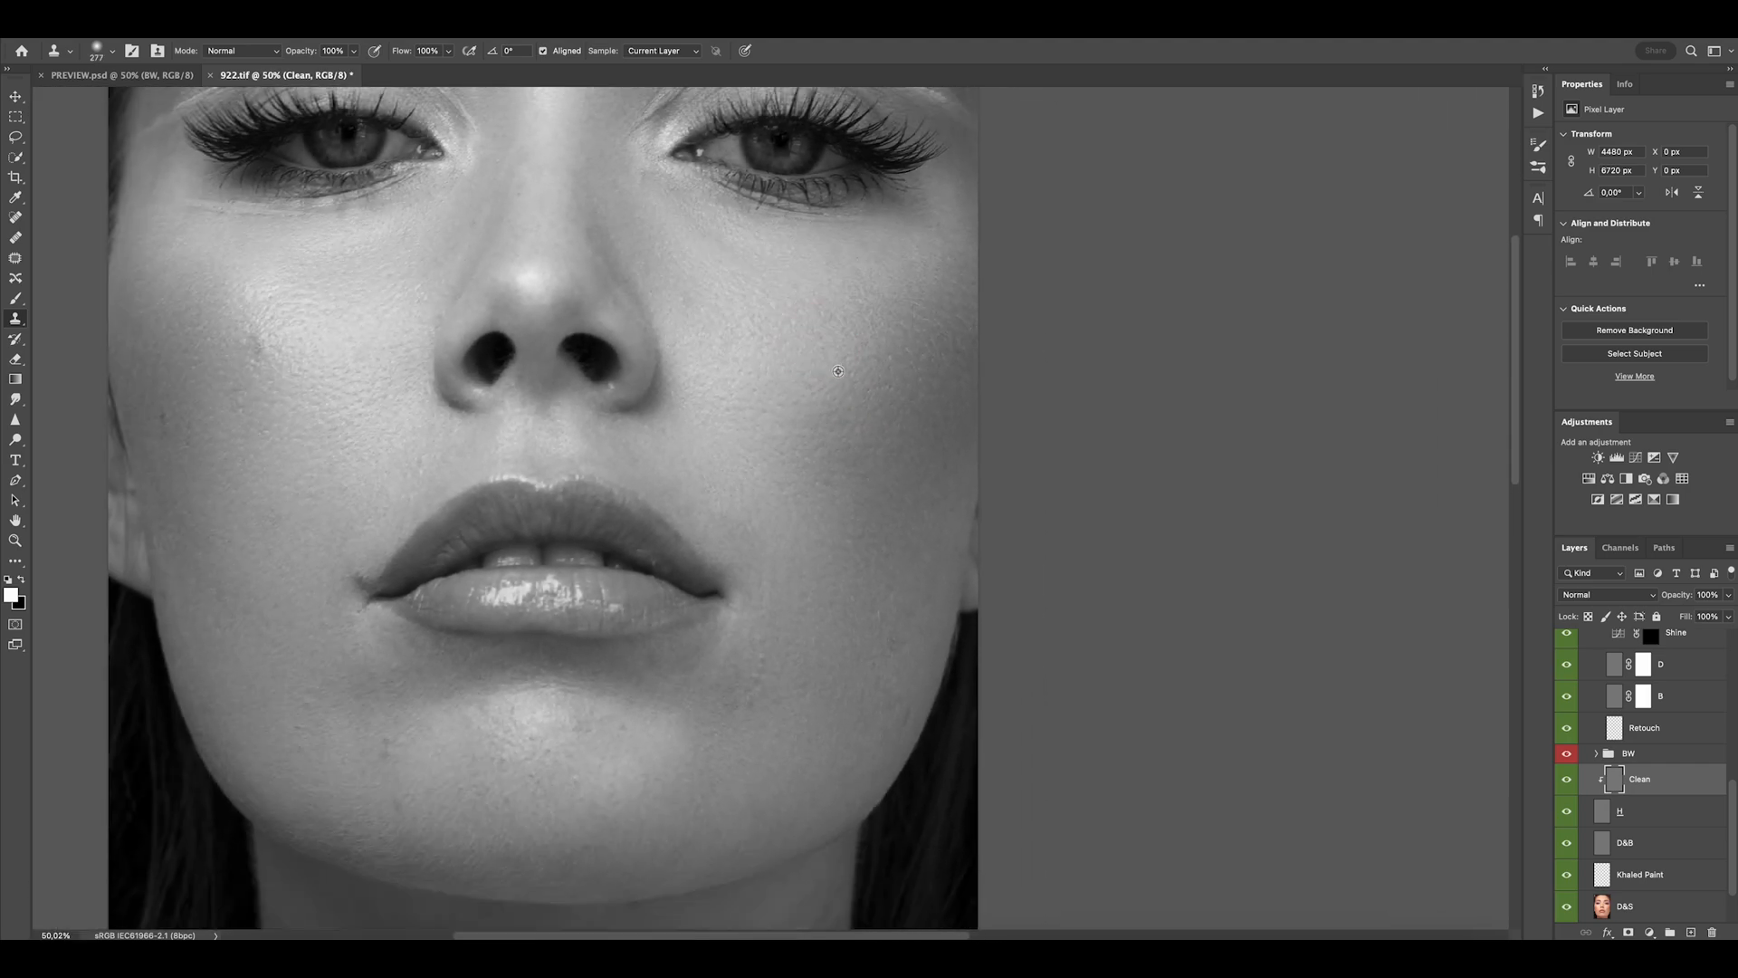
scroll(810, 444, right, 2)
scroll(797, 441, down, 1)
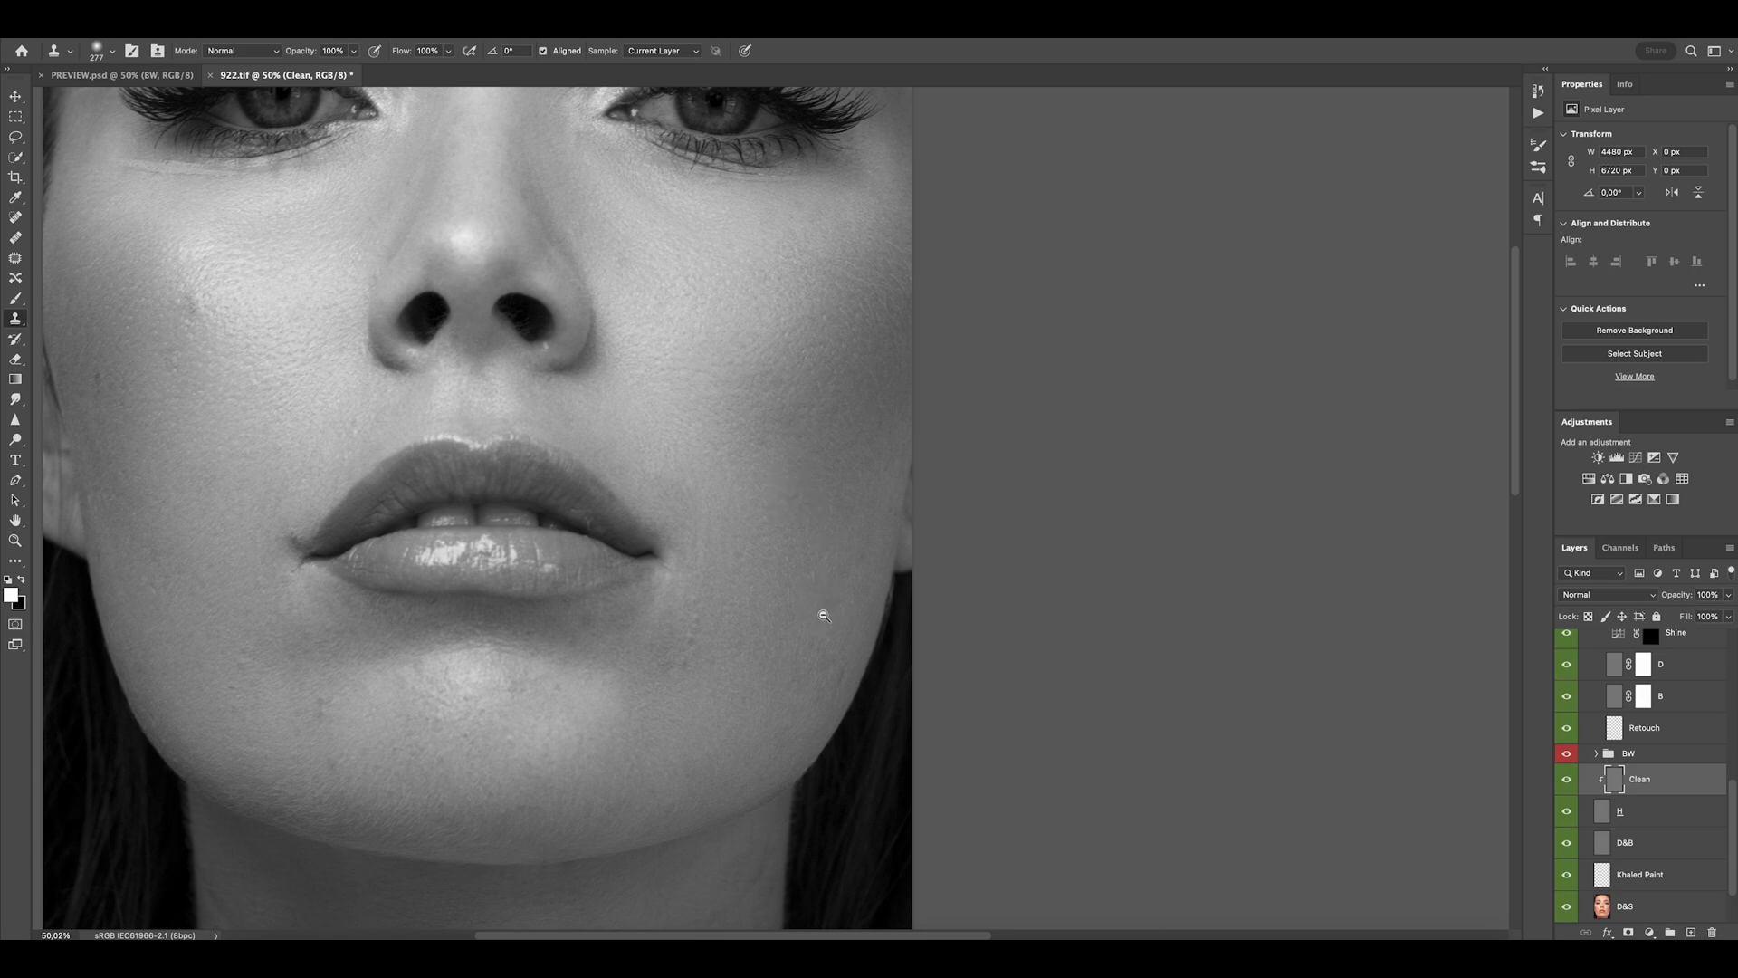
Clone out the blemishes on the lower cheek near the jawline on the image's right.
drag(824, 616, 836, 607)
drag(836, 608, 844, 502)
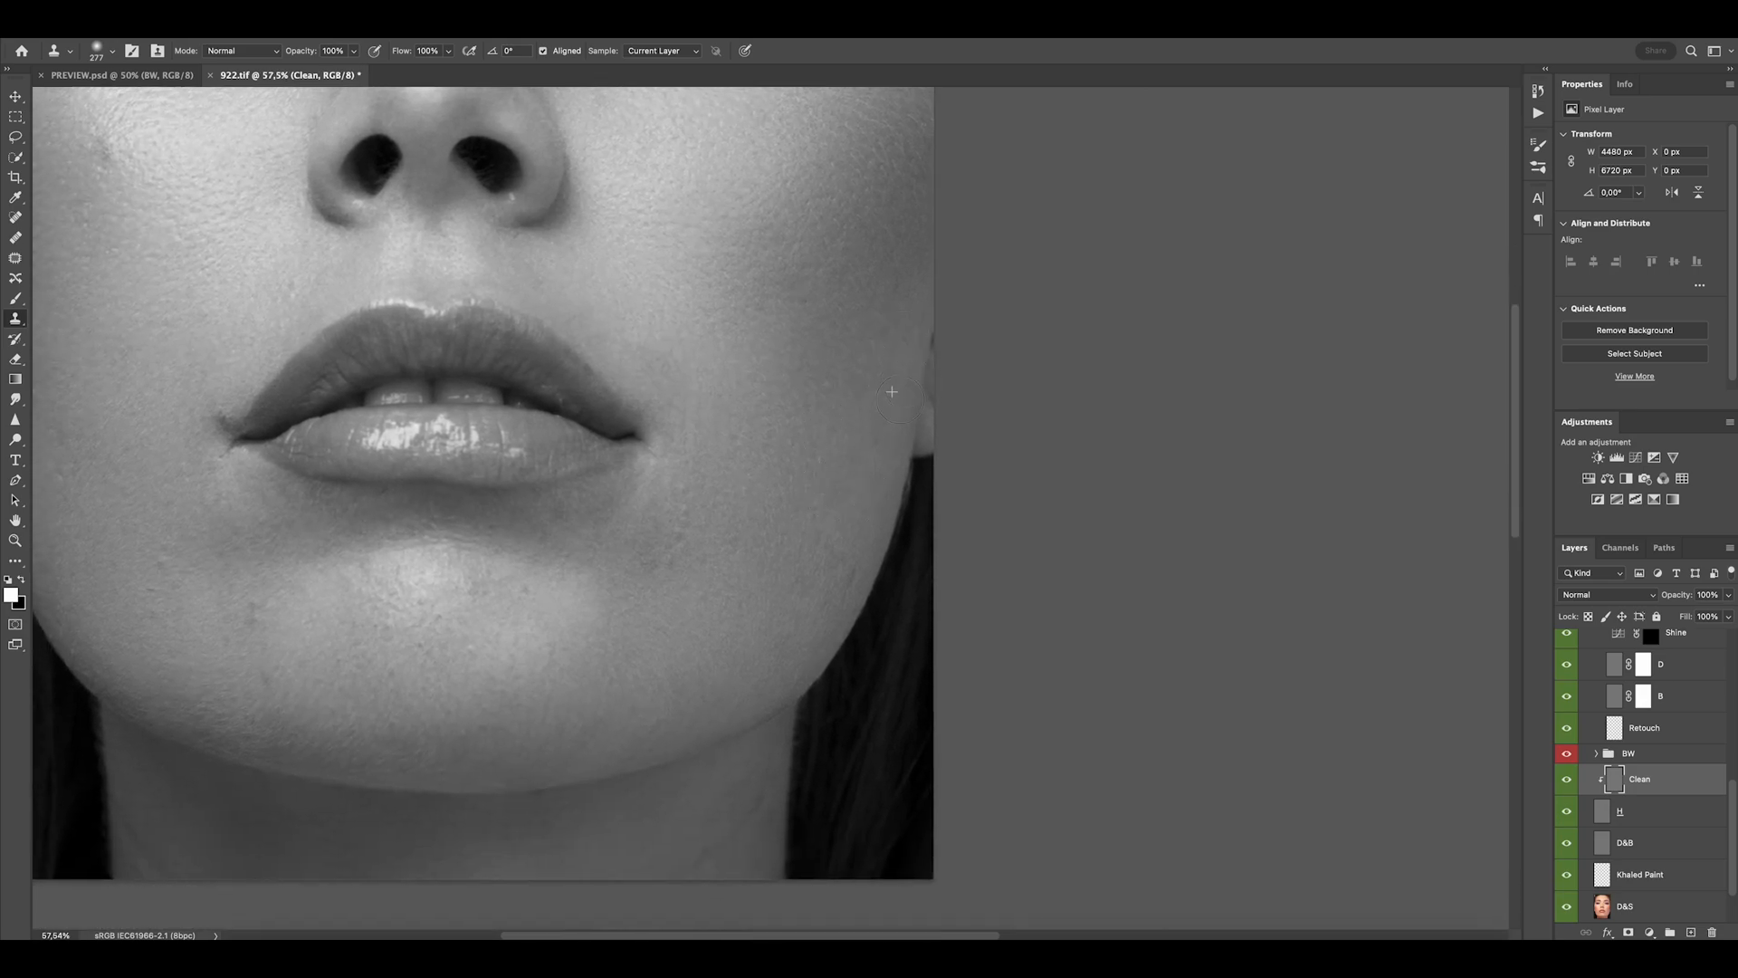
scroll(892, 391, down, 1)
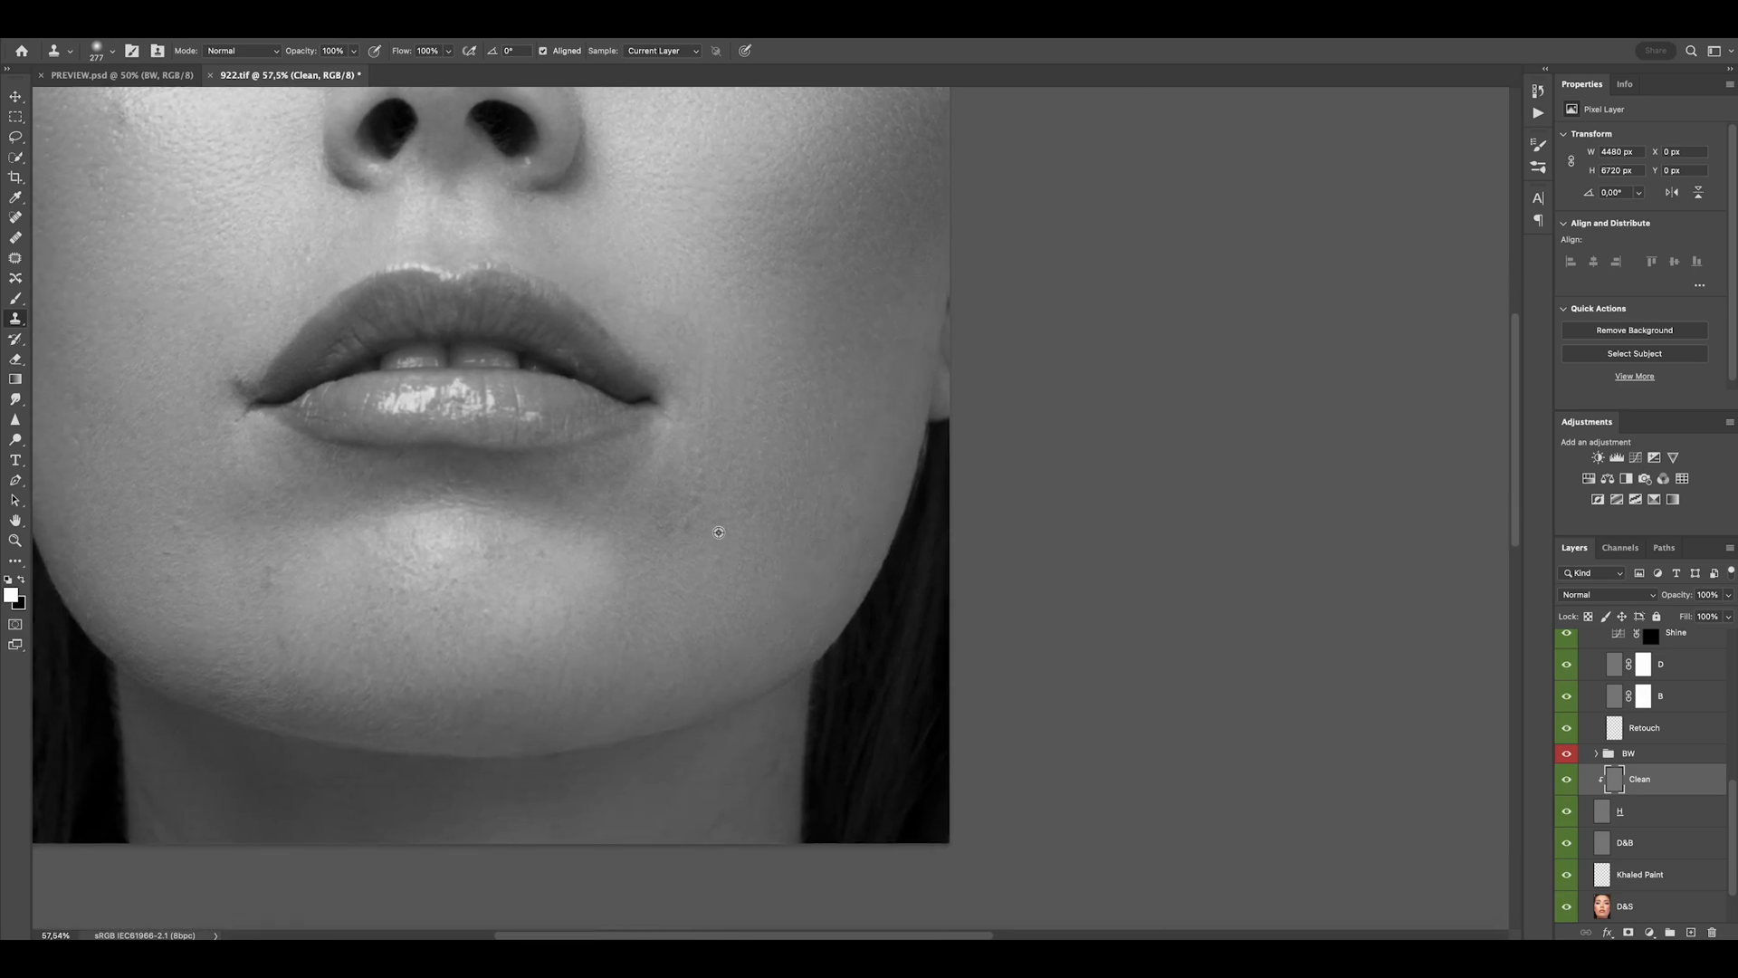
Sample clean skin and clone over the bumps below the mouth corner on the image's right.
scroll(718, 533, up, 2)
scroll(669, 507, down, 2)
alt+click(714, 446)
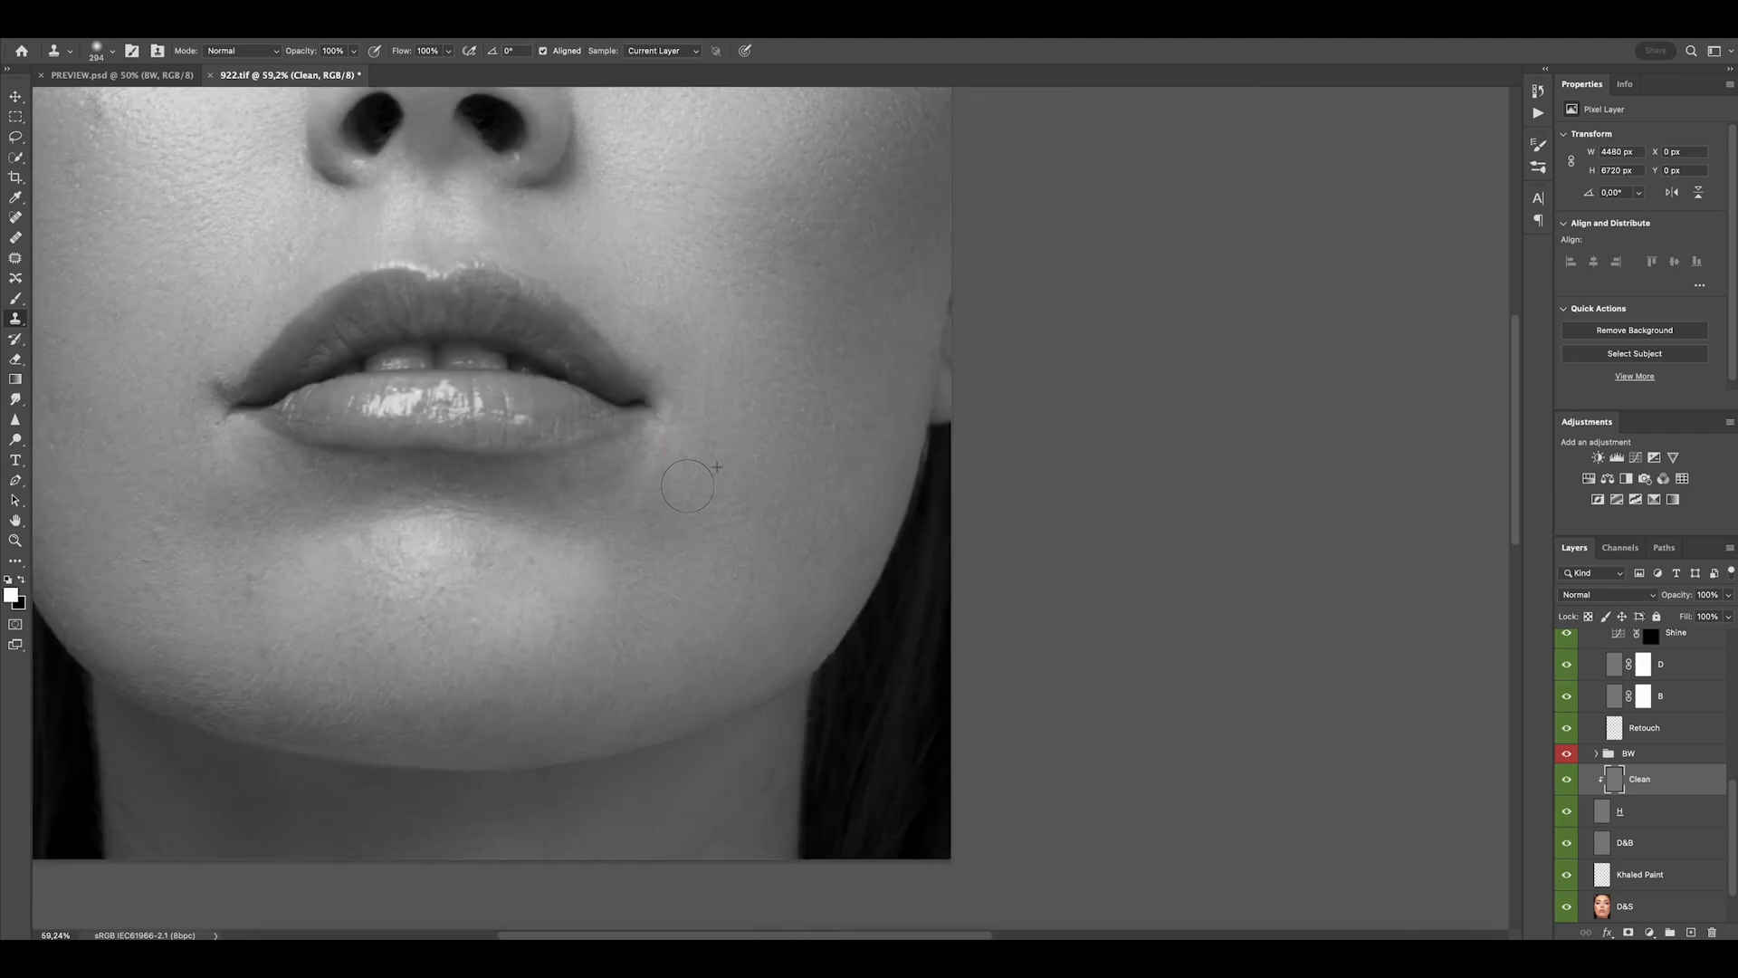
scroll(845, 369, up, 2)
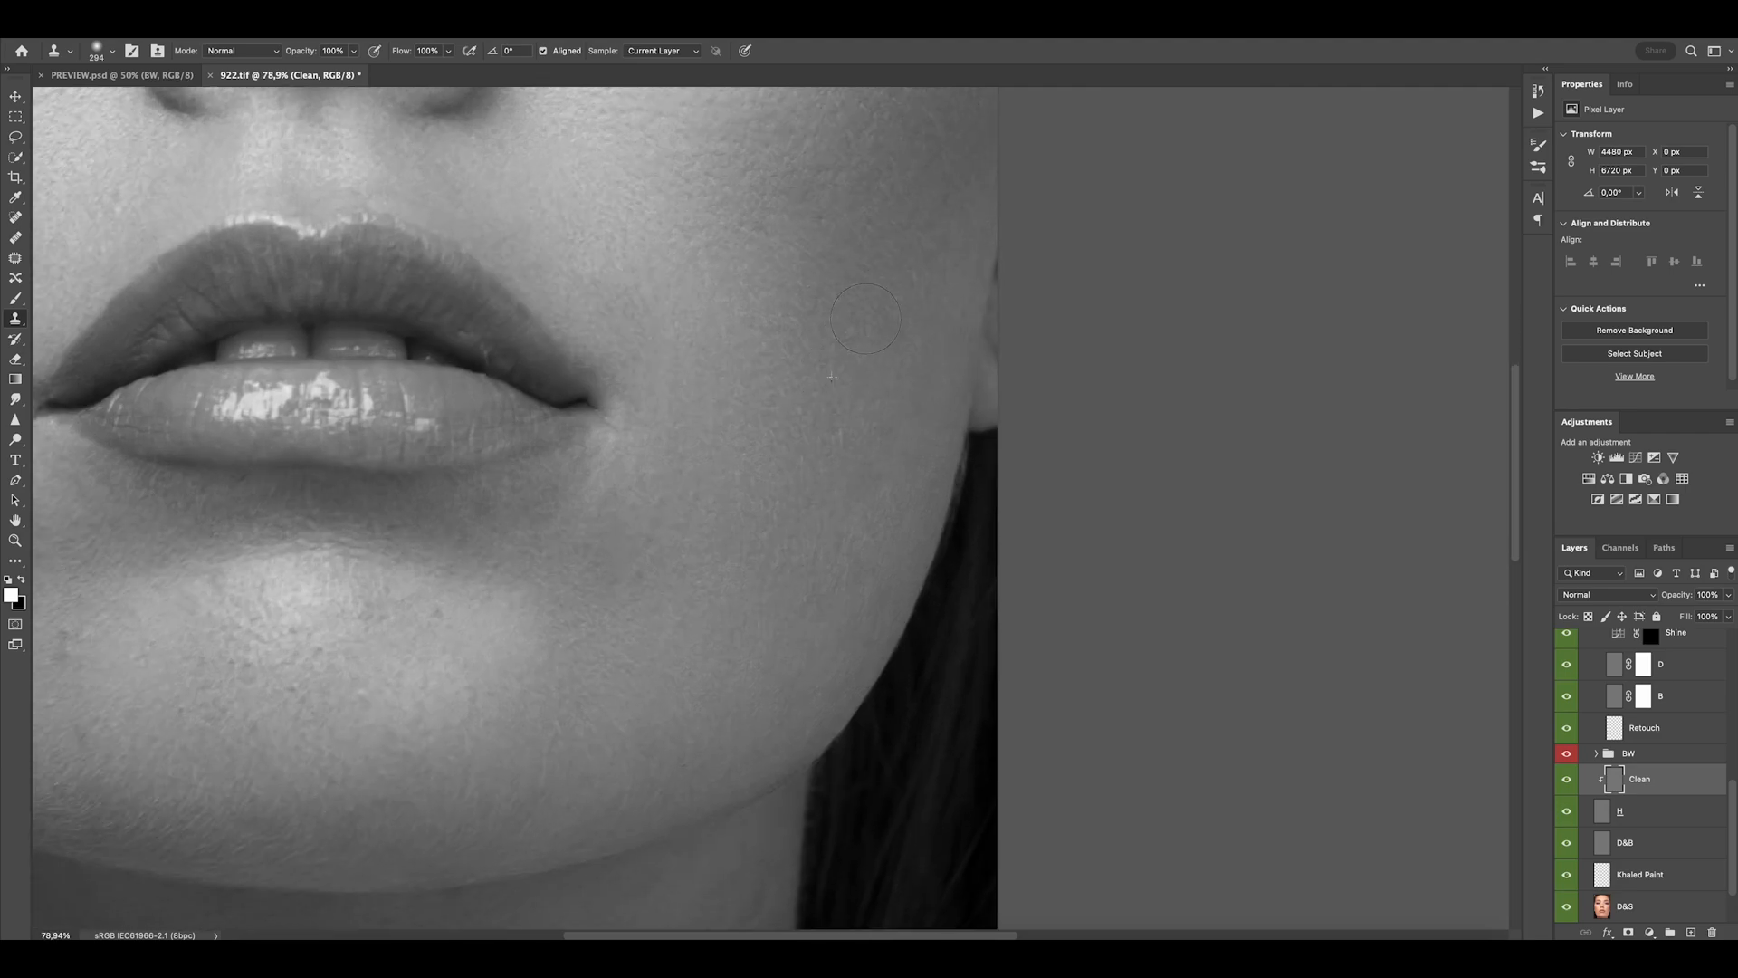
Clone over the uneven texture on the lower cheek beyond the mouth corner on the image's right.
drag(839, 540, 907, 355)
scroll(709, 440, up, 3)
key([)
scroll(725, 589, down, 2)
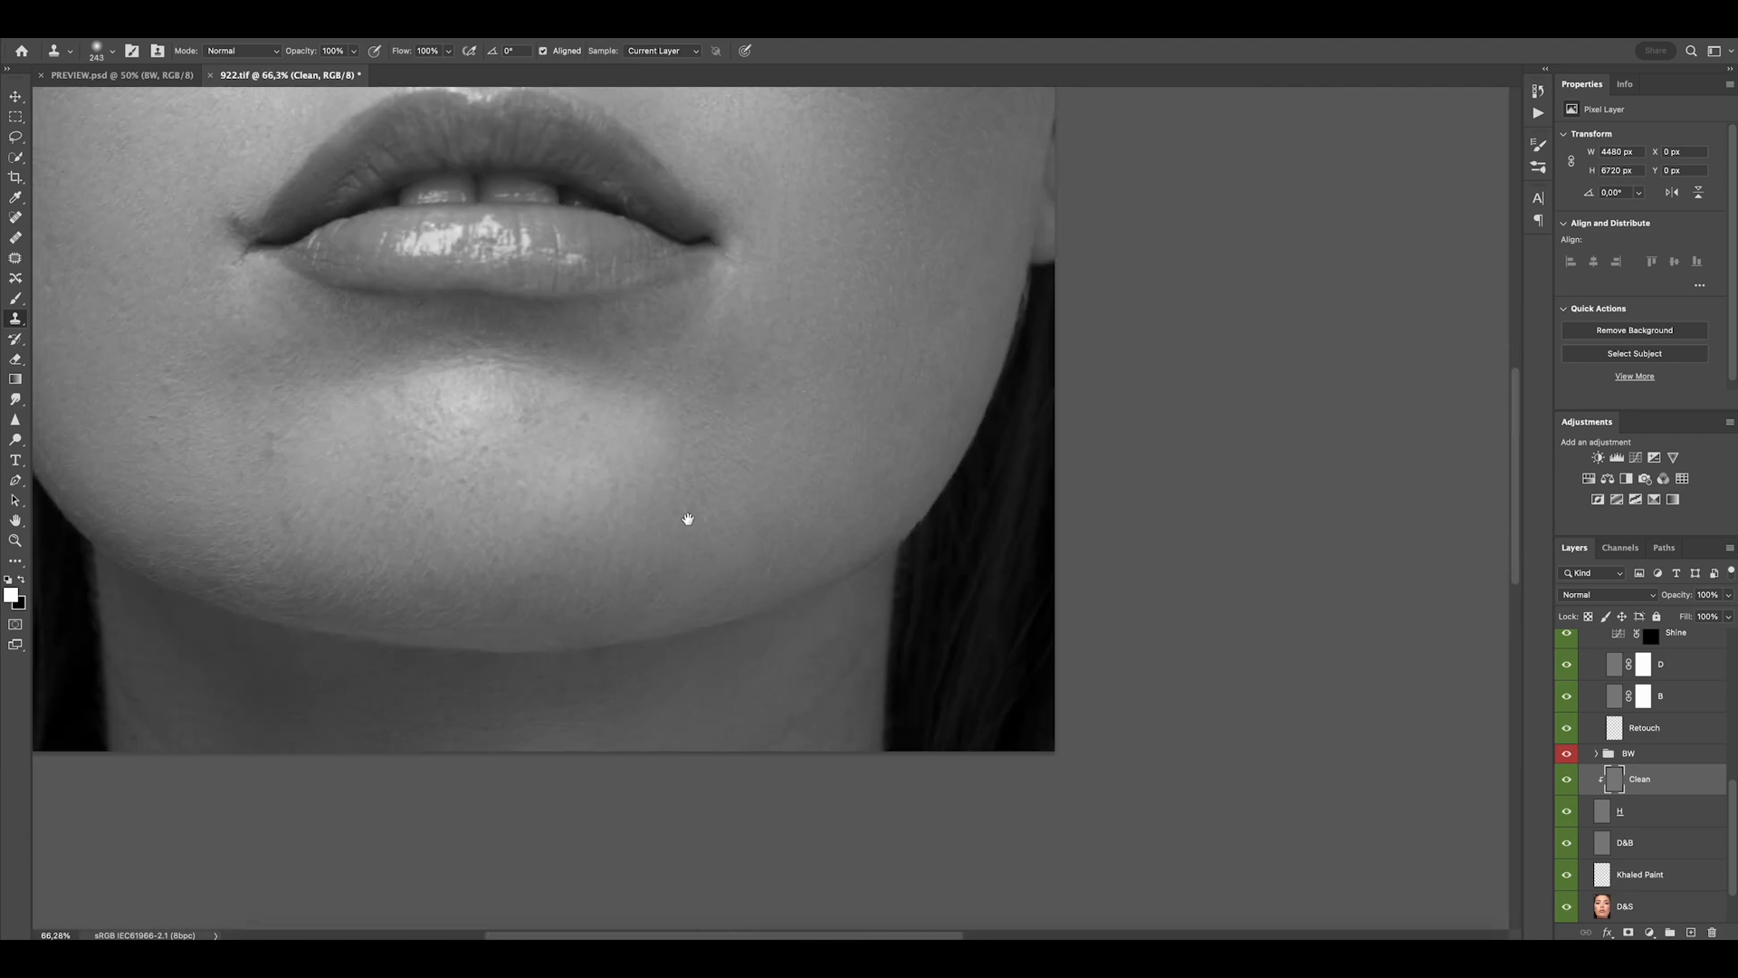
Even out the skin texture across the middle of the chin with cloned clean skin.
drag(713, 400, 803, 425)
scroll(733, 444, down, 3)
scroll(710, 465, up, 4)
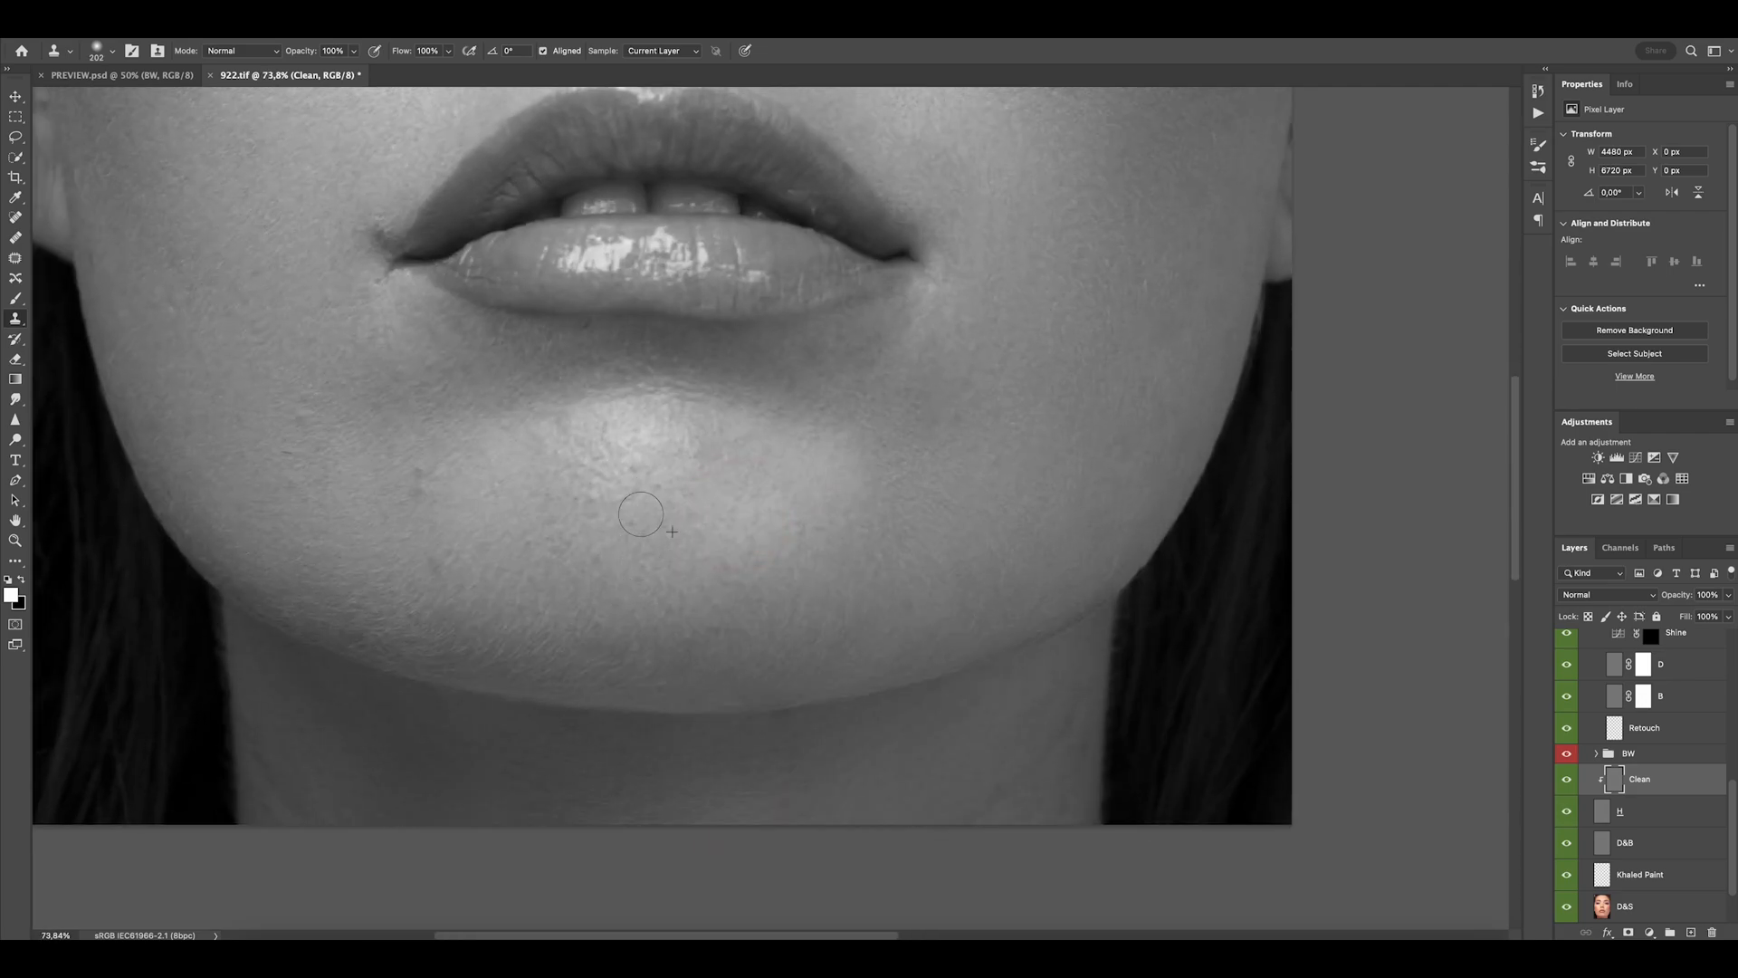
scroll(719, 538, down, 2)
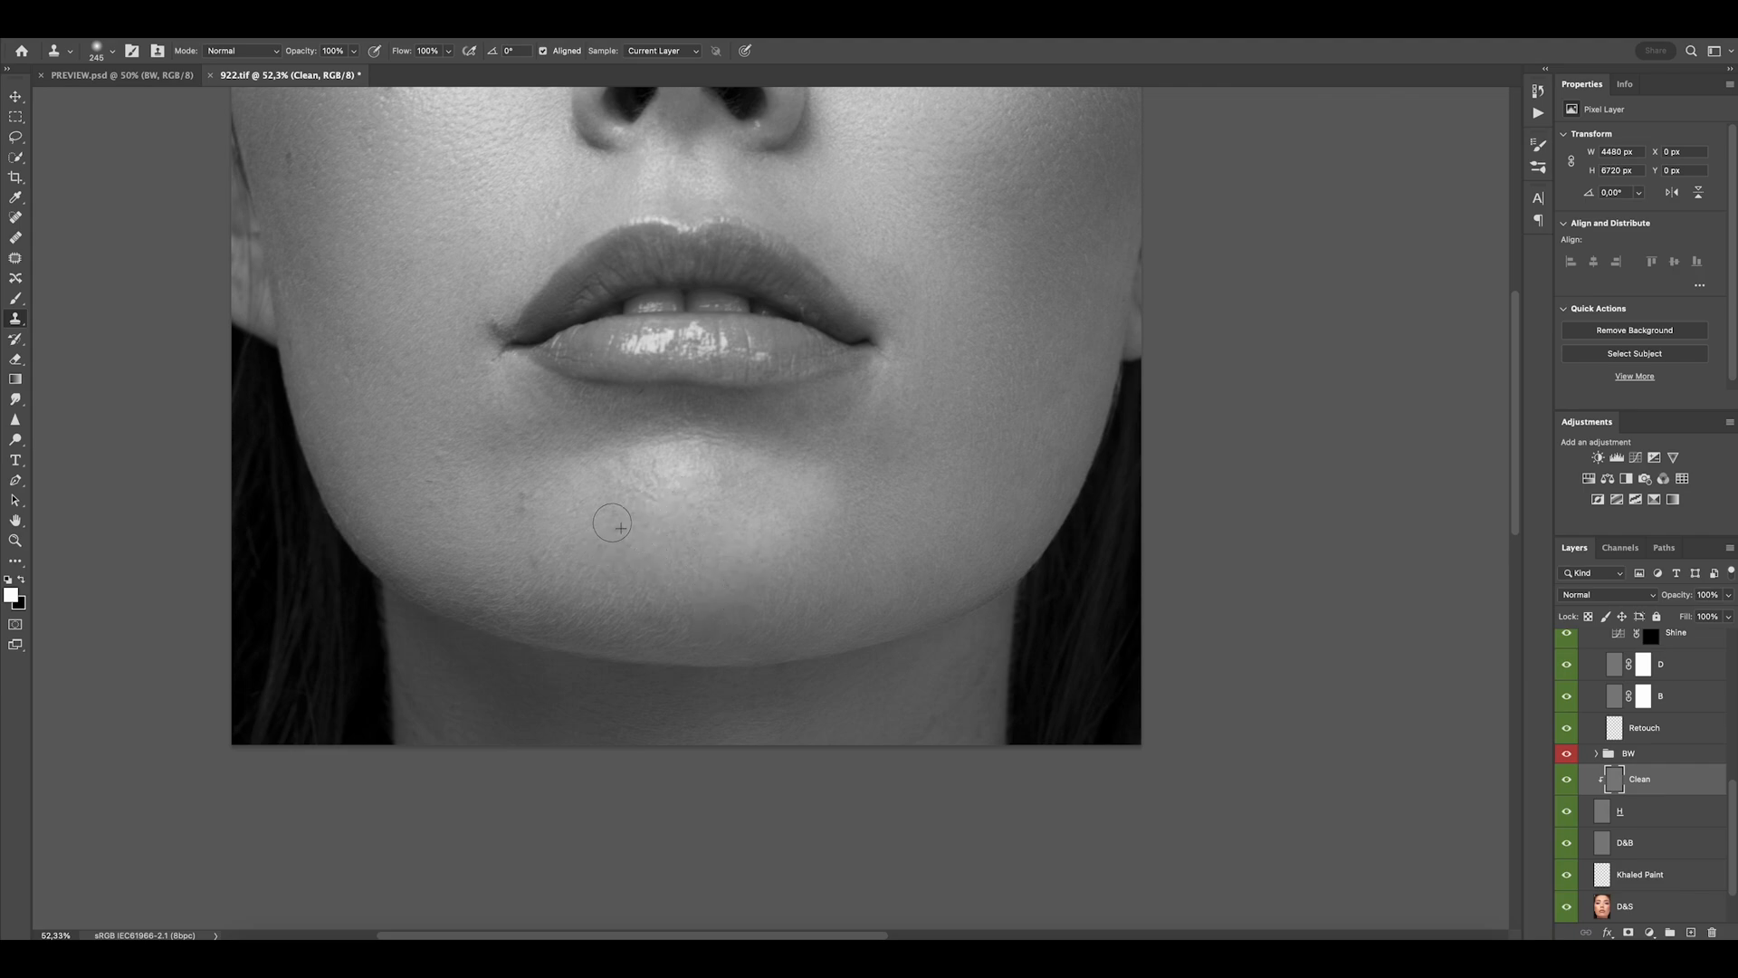
mouse_move(612, 523)
mouse_down()
mouse_move(617, 566)
mouse_move(649, 598)
mouse_up()
Sample clean skin and clone out the small flaws between the lower lip and the chin highlight with a smaller brush.
mouse_move(553, 559)
mouse_down()
mouse_move(533, 516)
mouse_move(662, 504)
mouse_move(742, 365)
mouse_up()
alt+click(658, 501)
drag(745, 363, 692, 362)
alt+click(682, 329)
drag(652, 328, 658, 300)
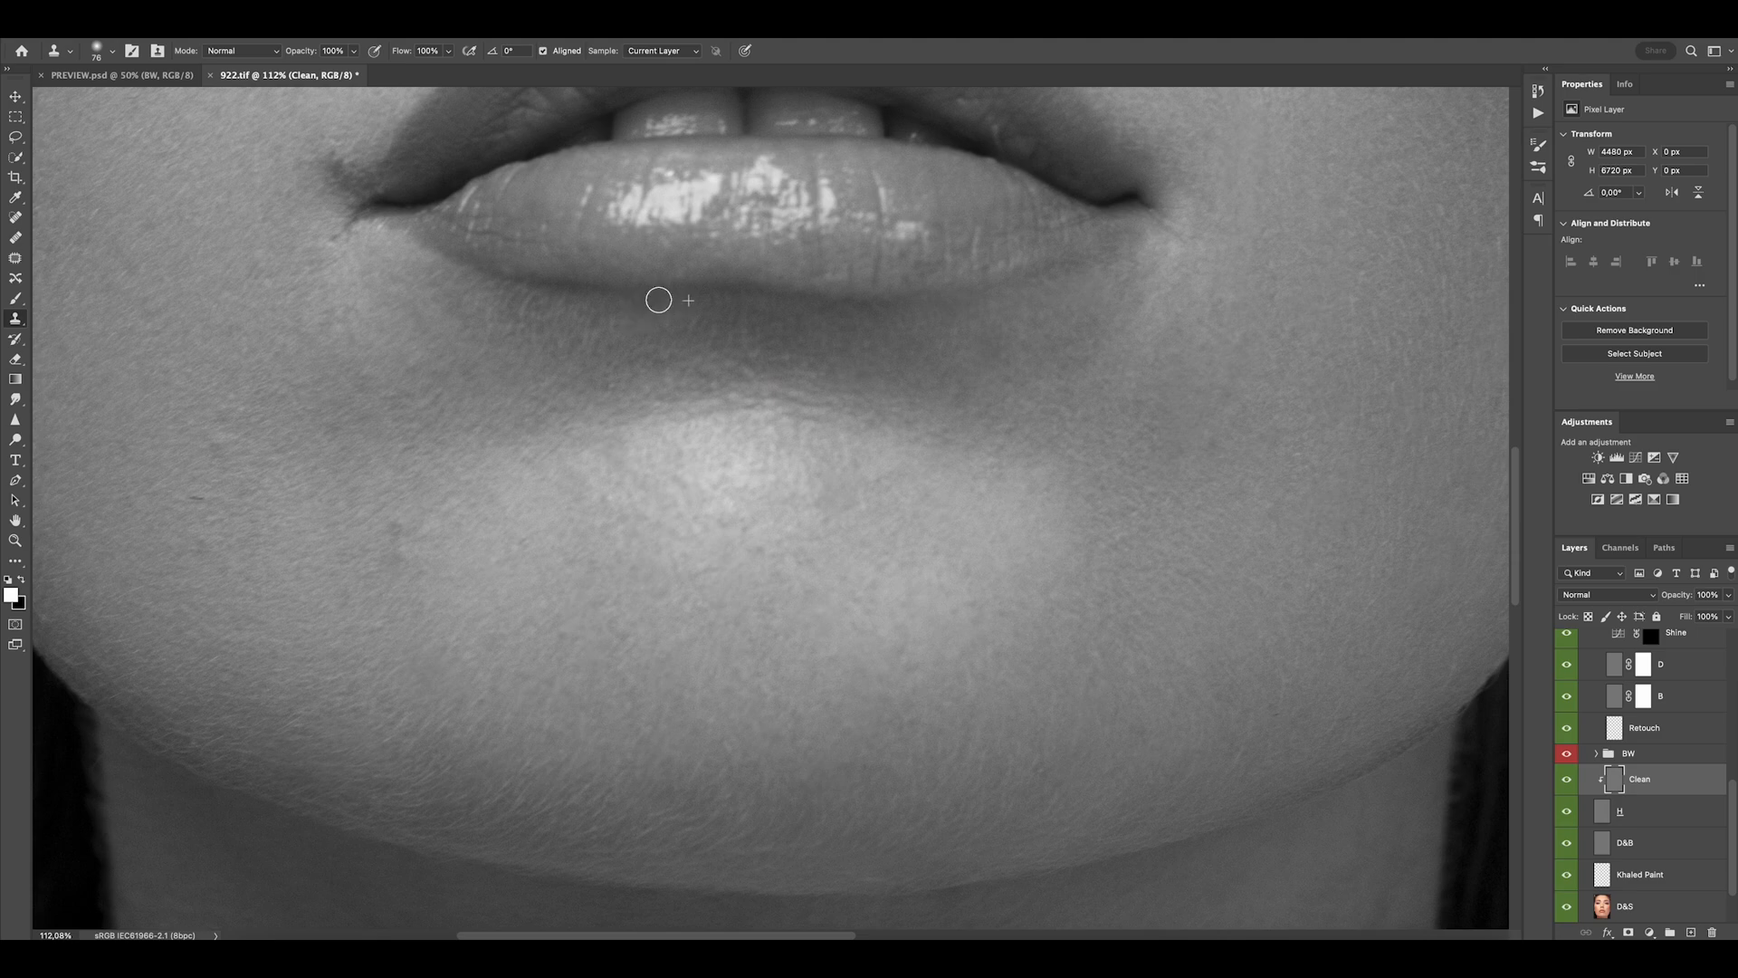
scroll(499, 489, down, 1)
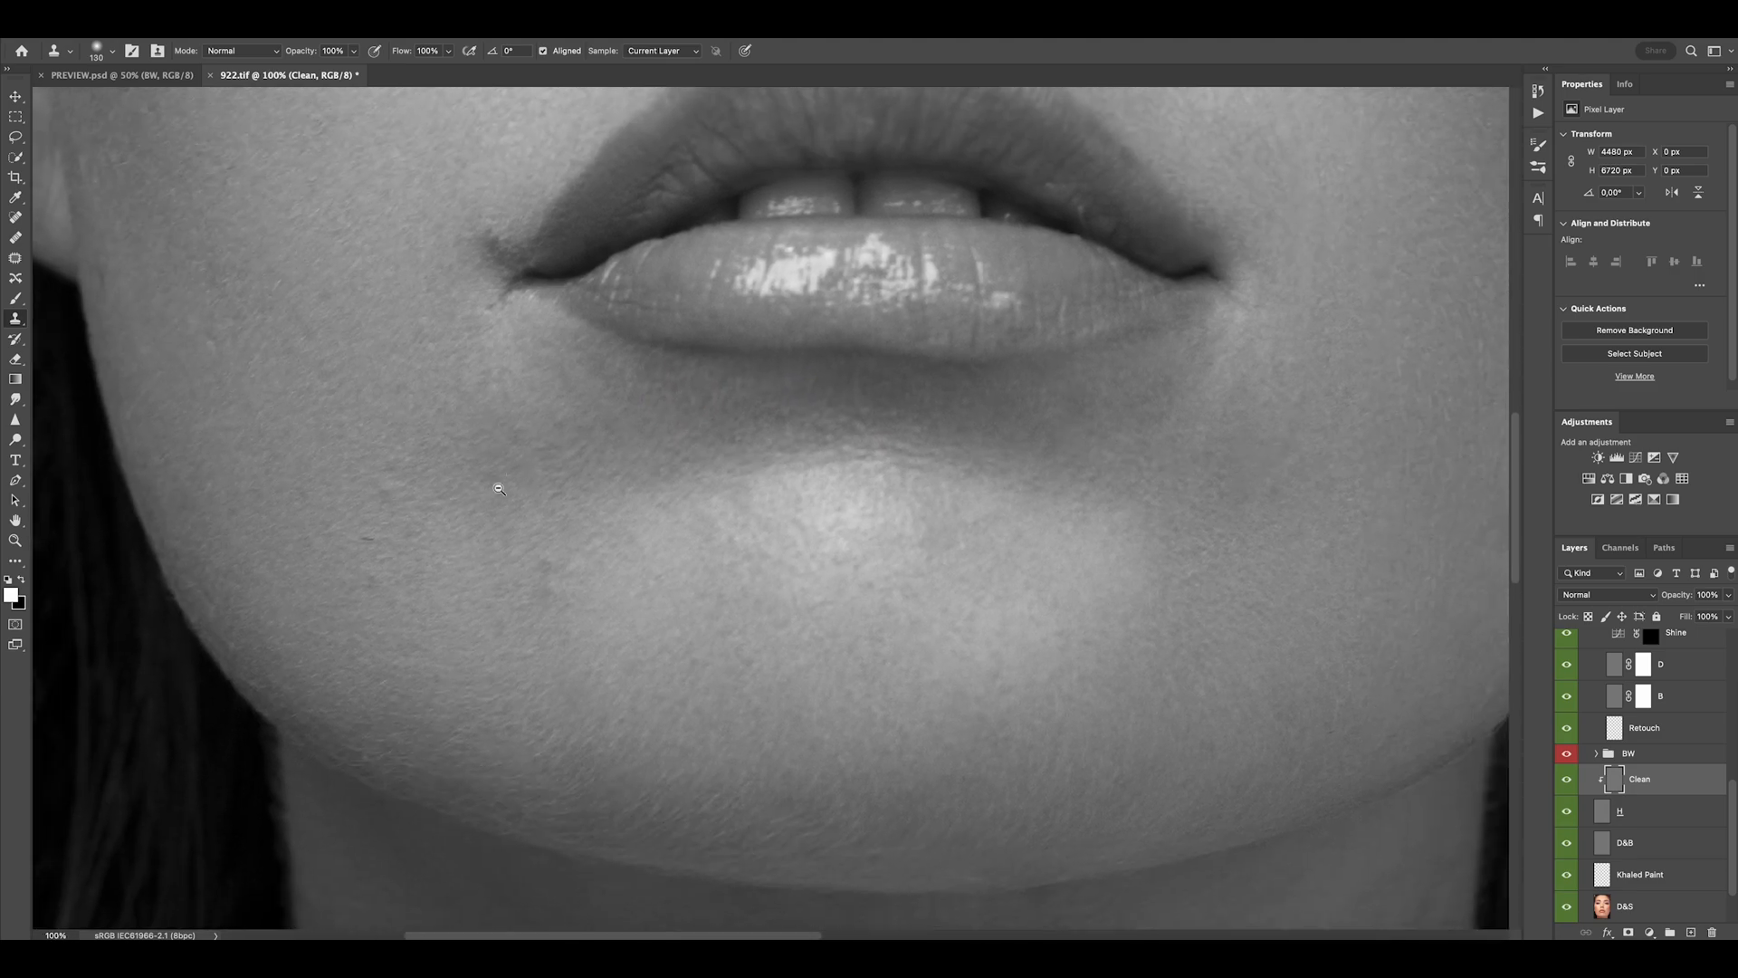
Sample nearby skin and clone over the uneven patches below the mouth corner on the image's left.
scroll(499, 489, up, 2)
scroll(470, 589, up, 1)
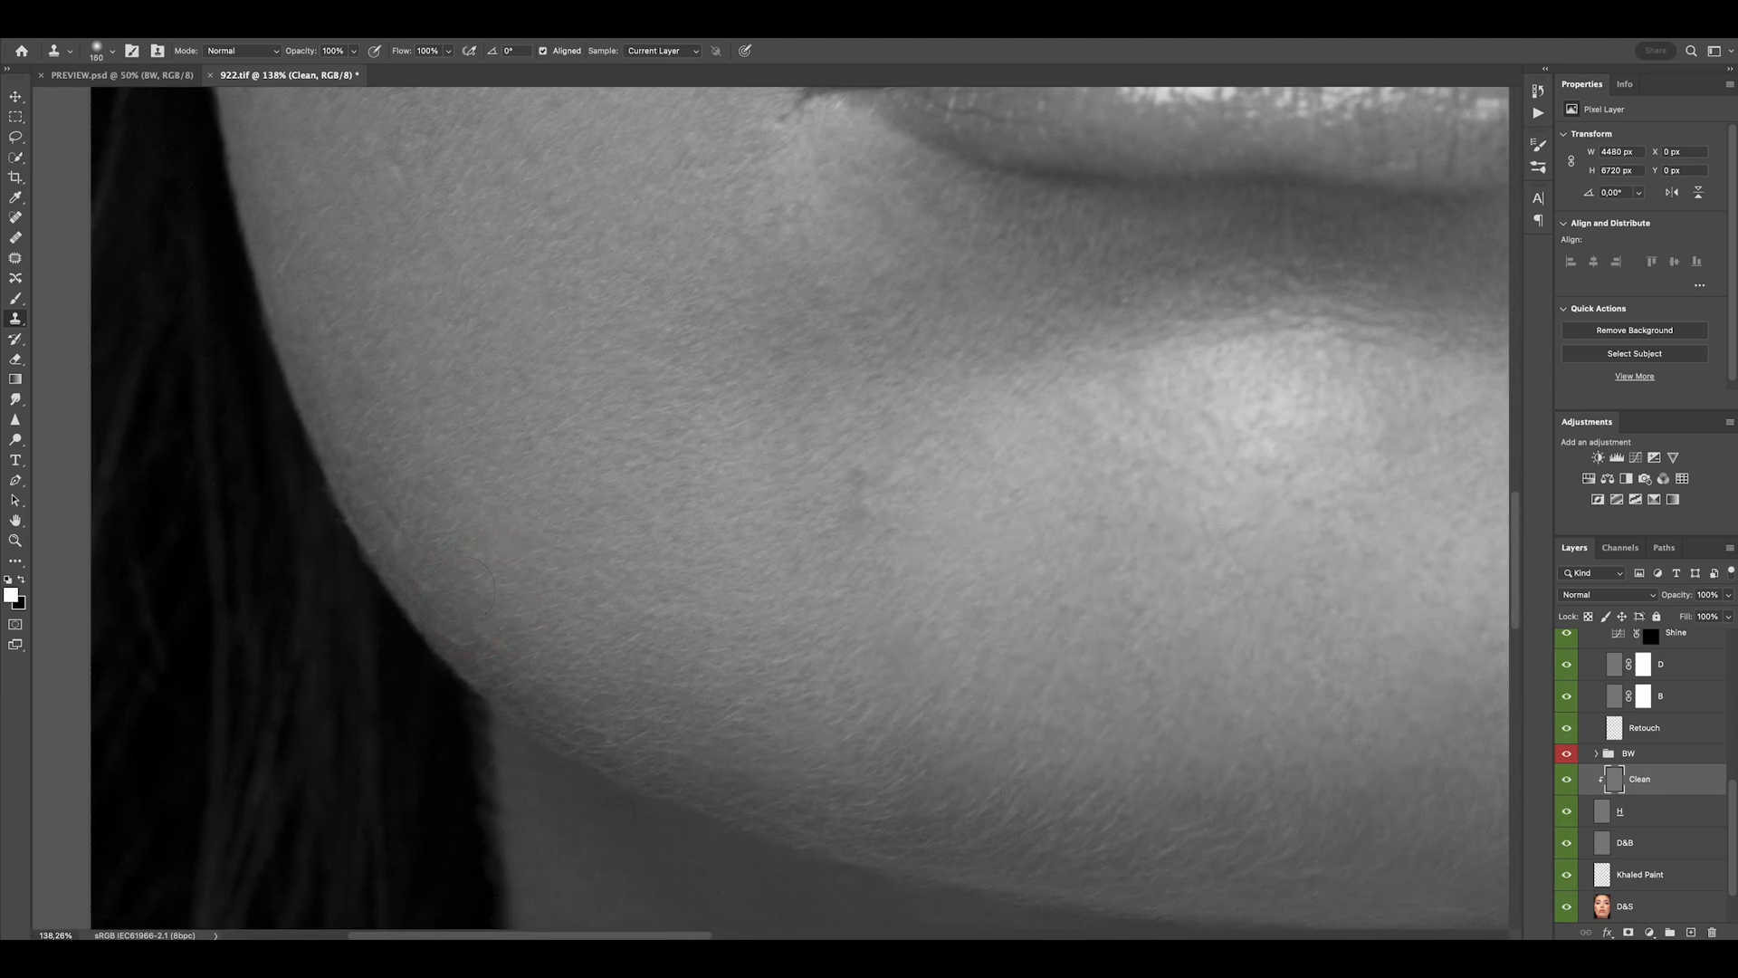
scroll(771, 625, down, 3)
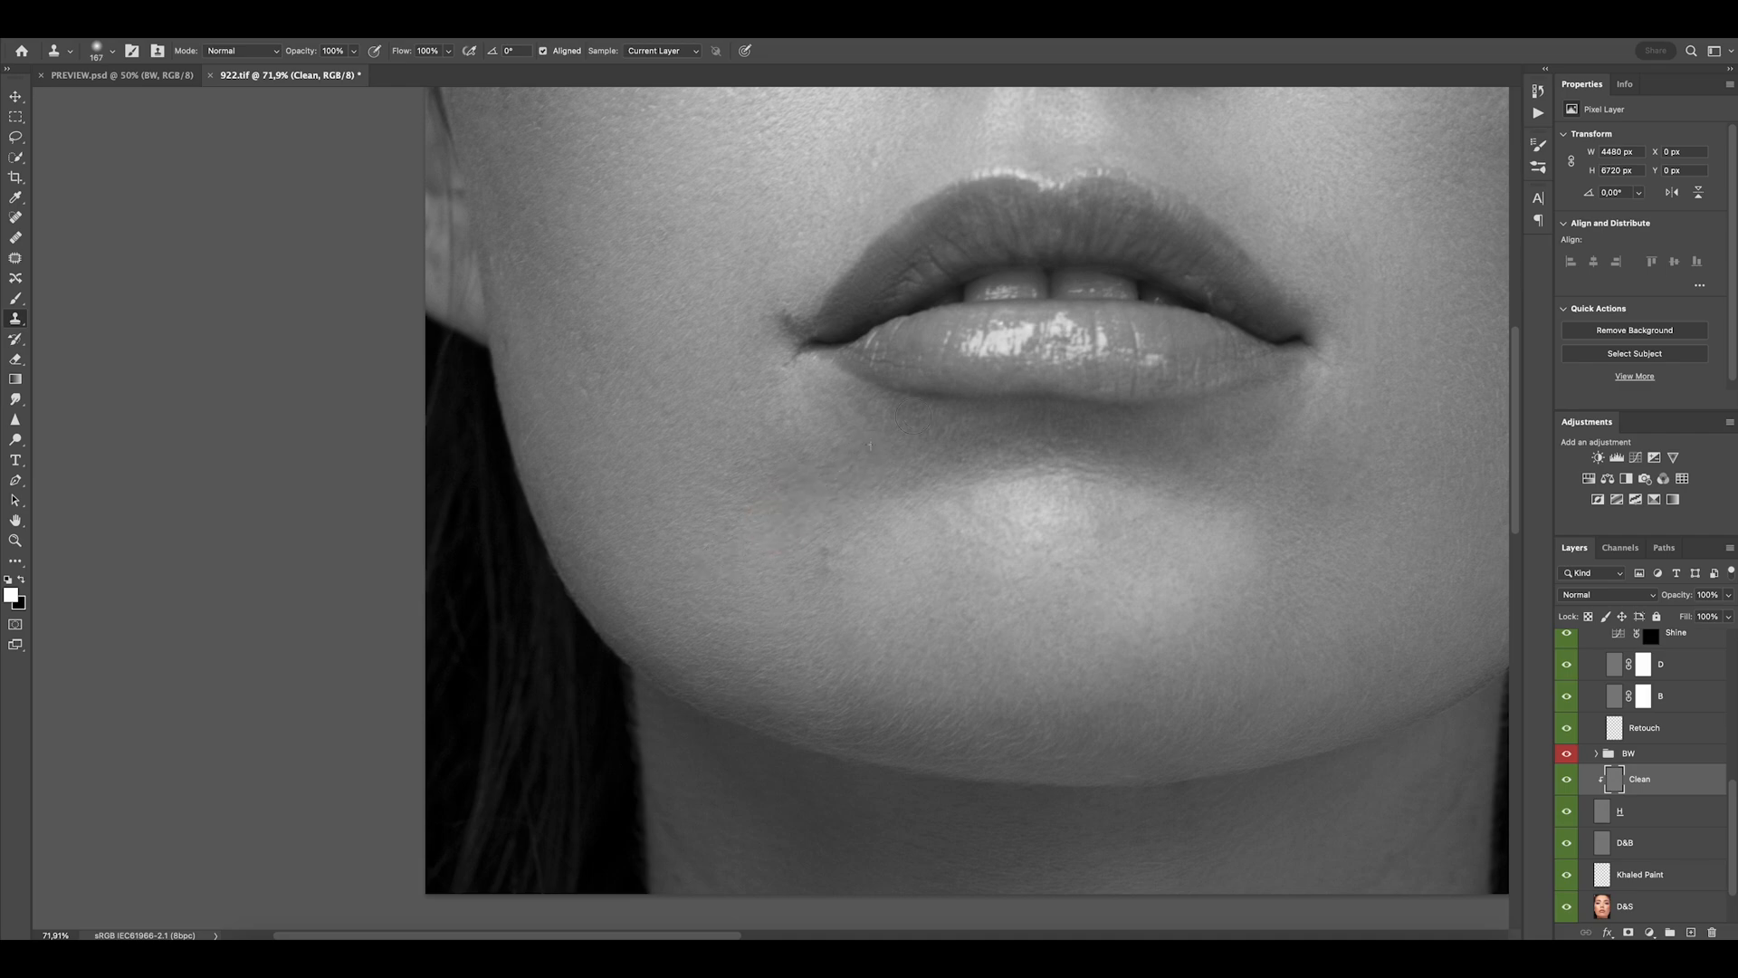
scroll(866, 416, up, 1)
alt+click(828, 380)
click(838, 436)
drag(792, 438, 811, 438)
Smooth the texture of the lower cheek and jaw on the image's left with freshly sampled skin.
alt+click(733, 467)
mouse_move(697, 482)
mouse_down()
mouse_move(673, 465)
mouse_move(584, 475)
mouse_up()
mouse_move(569, 527)
mouse_down()
mouse_move(626, 699)
mouse_move(590, 516)
mouse_move(605, 600)
mouse_up()
drag(610, 407, 610, 510)
mouse_move(718, 456)
mouse_down()
mouse_move(487, 615)
mouse_move(528, 560)
mouse_up()
Examine the cheek and under-eye area on the image's left, plus the chin and jawline, for remaining uneven texture.
scroll(503, 584, up, 2)
scroll(528, 559, down, 5)
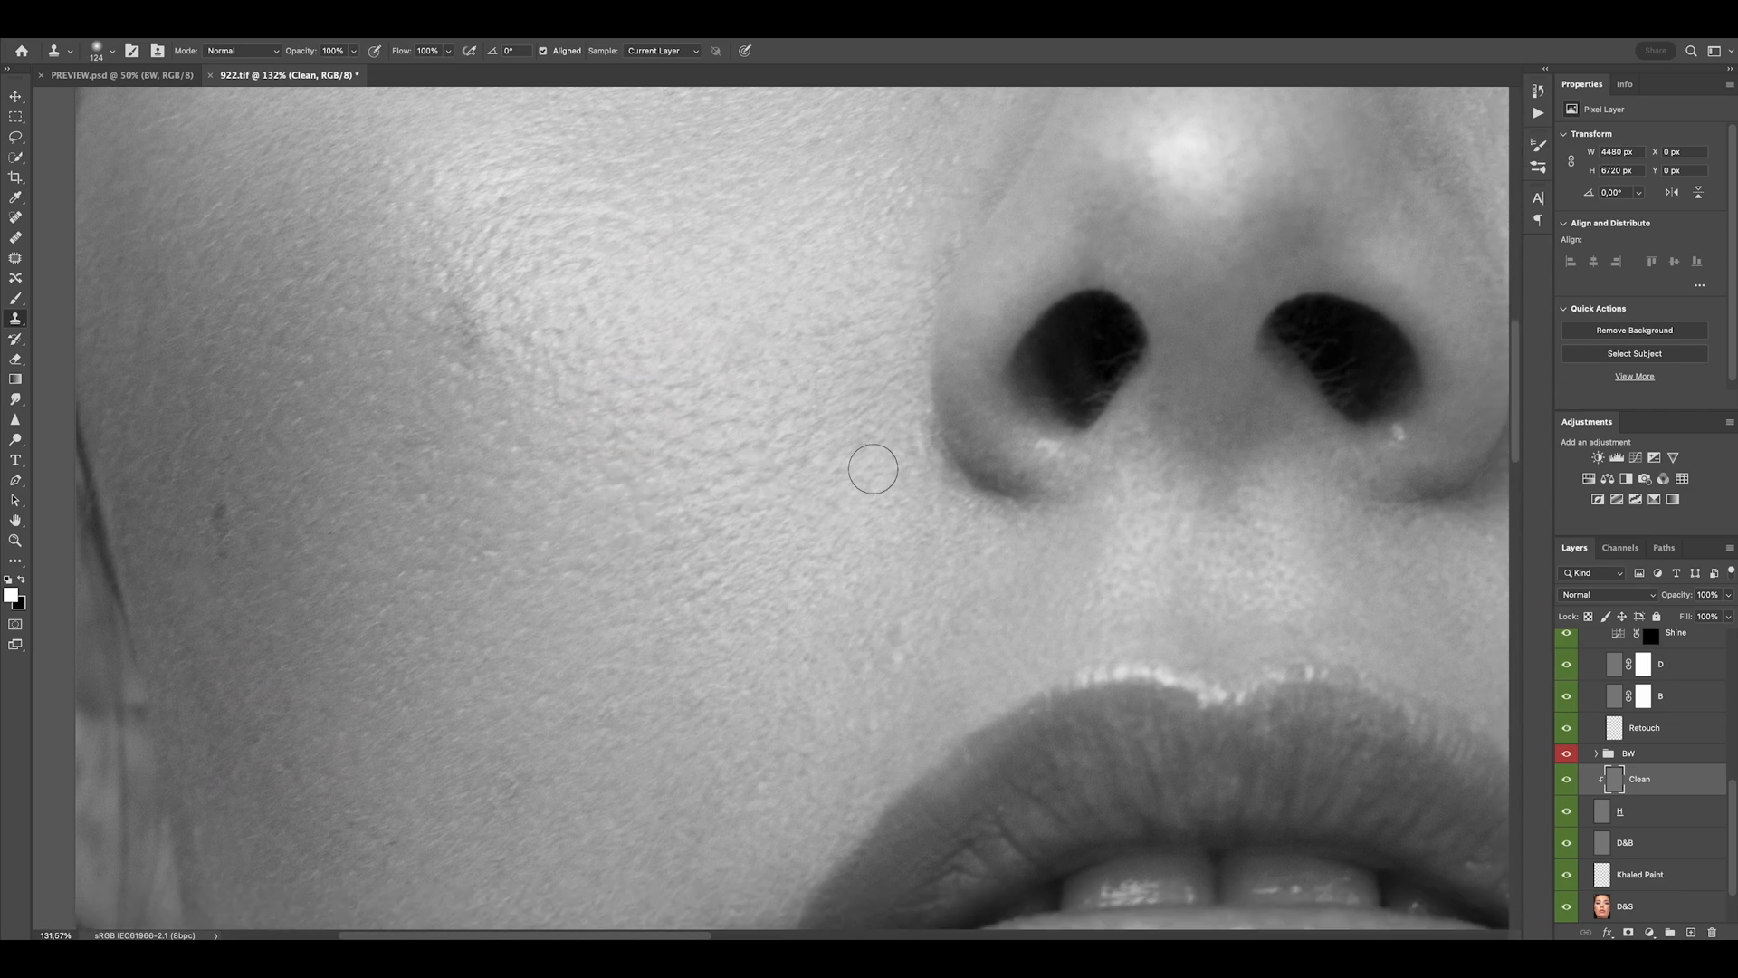
scroll(865, 534, down, 3)
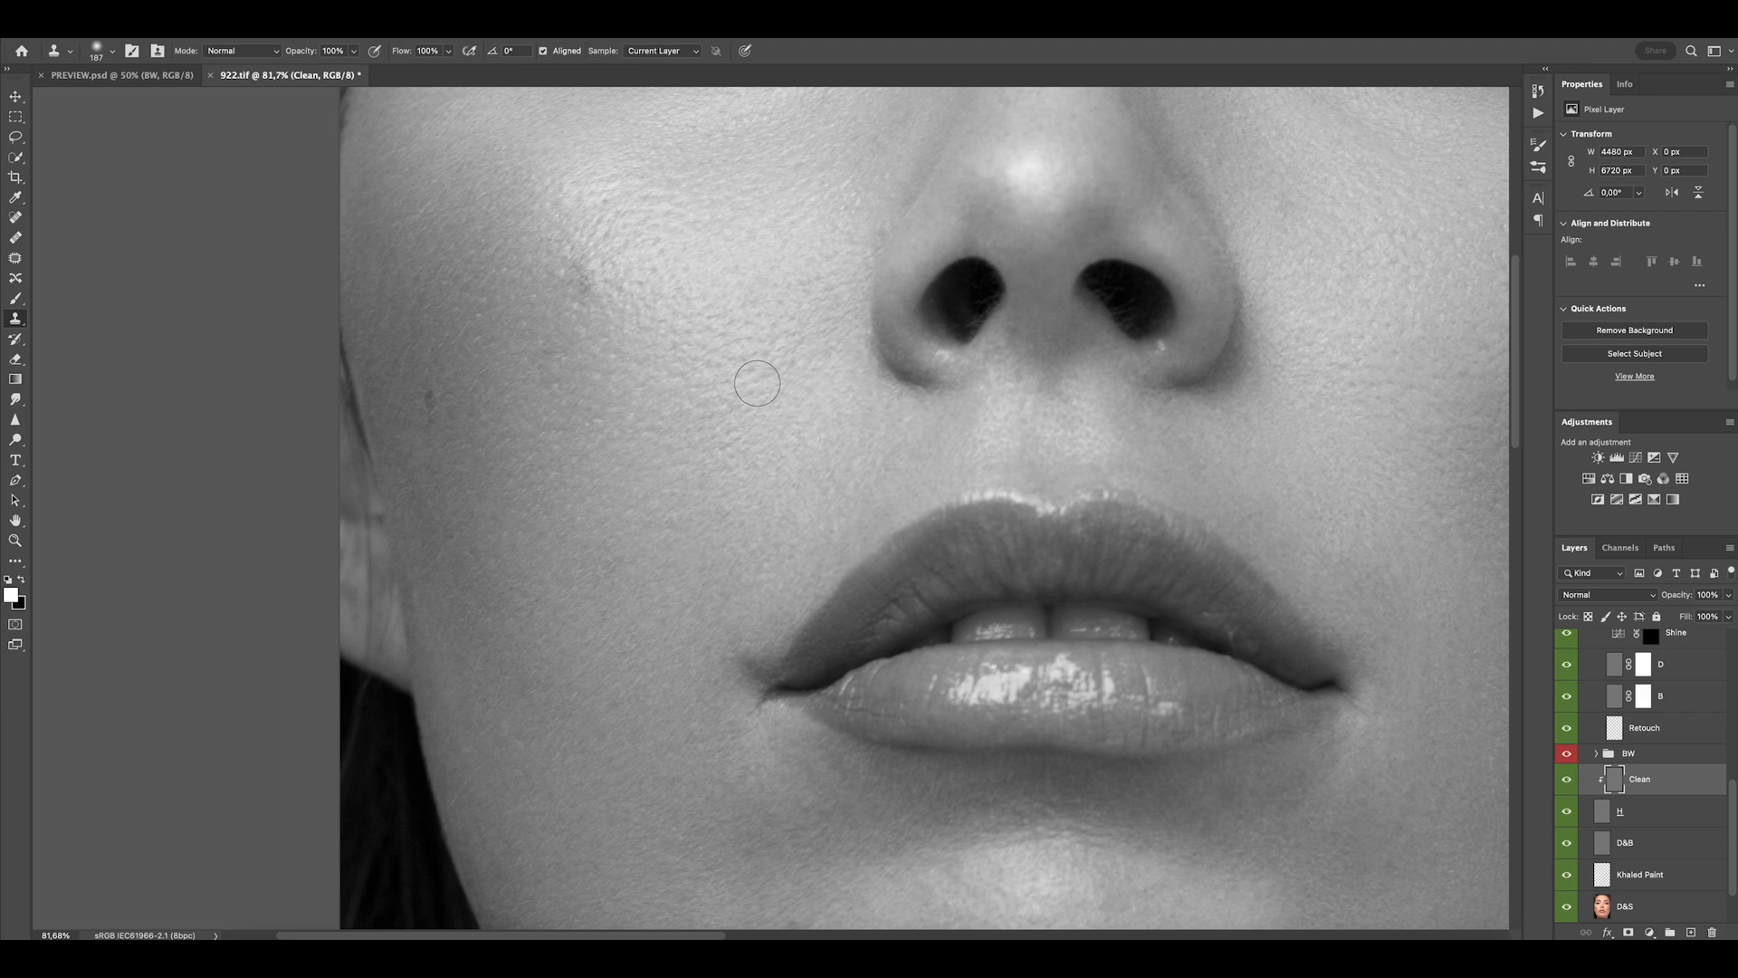
scroll(799, 583, down, 2)
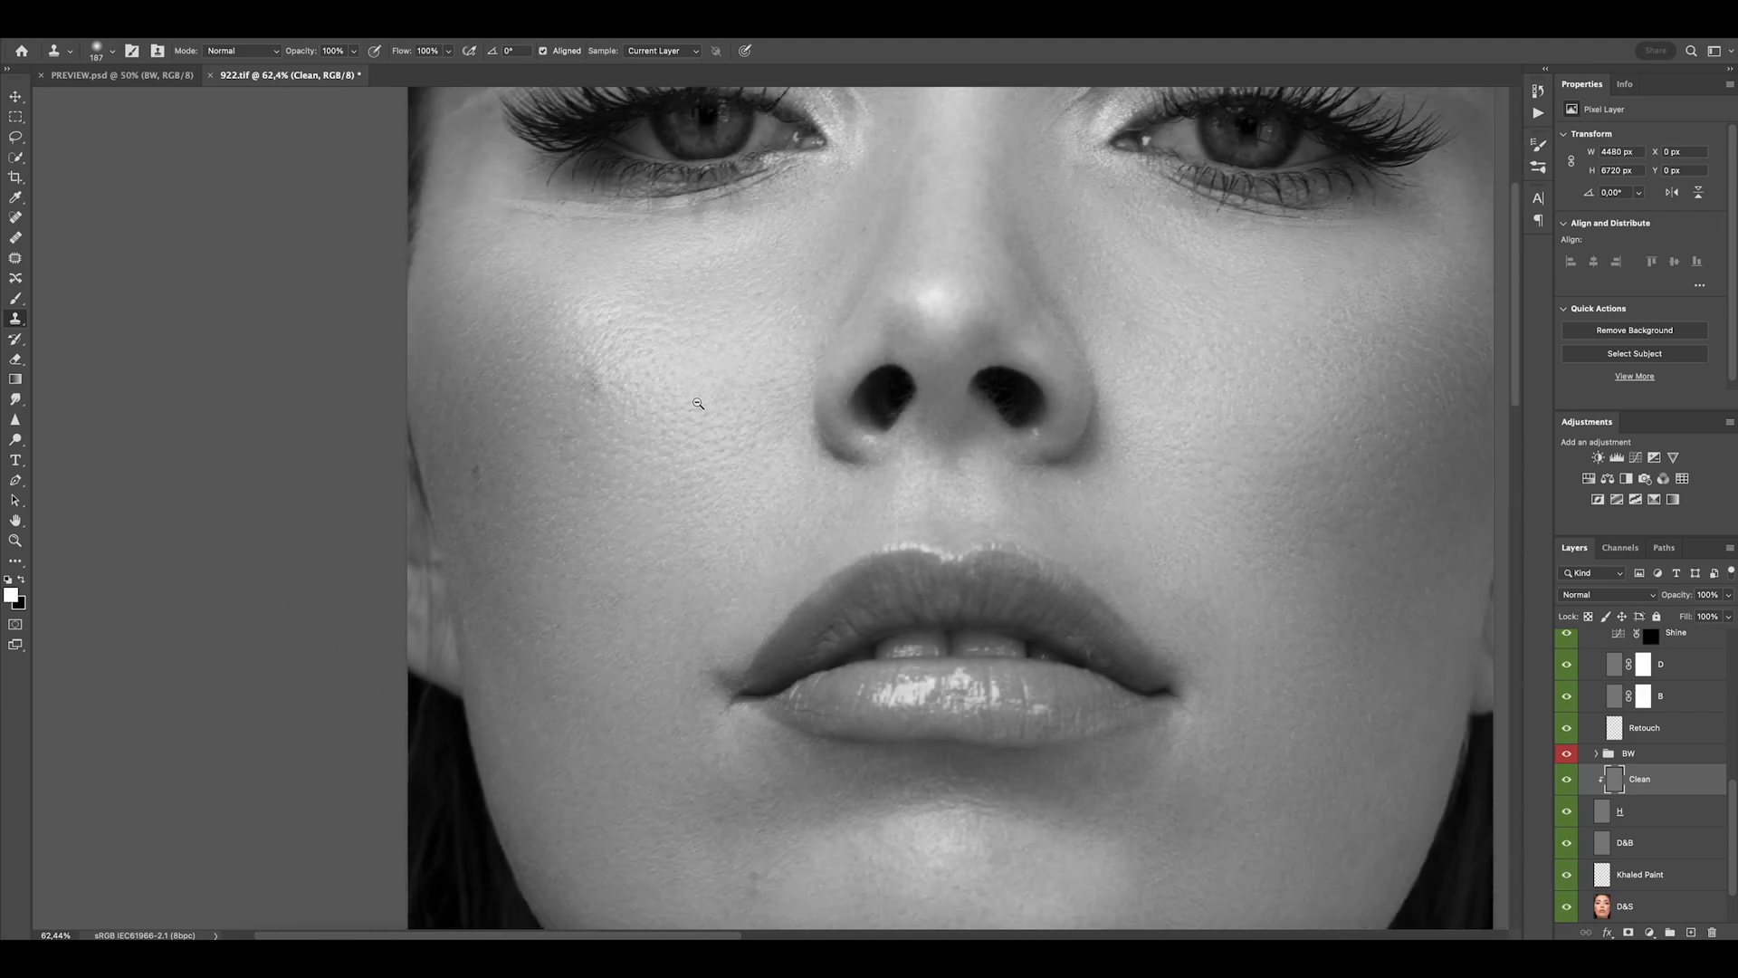
scroll(698, 402, up, 4)
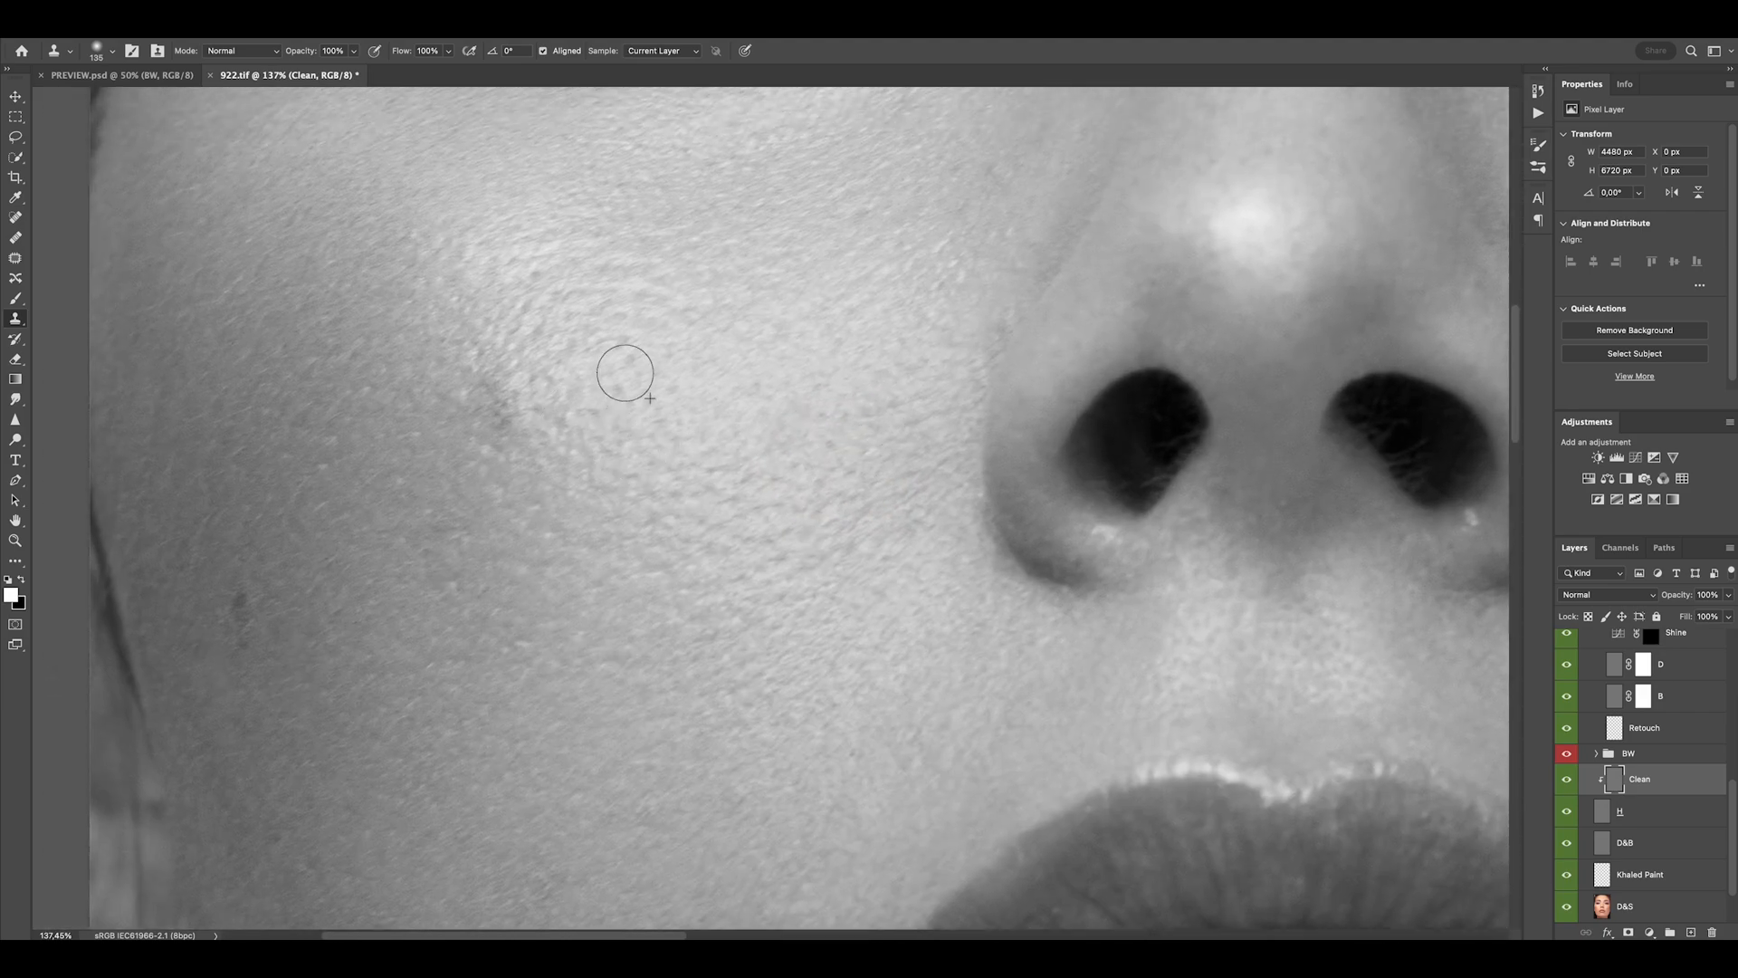
scroll(624, 373, down, 1)
key(bracketright)
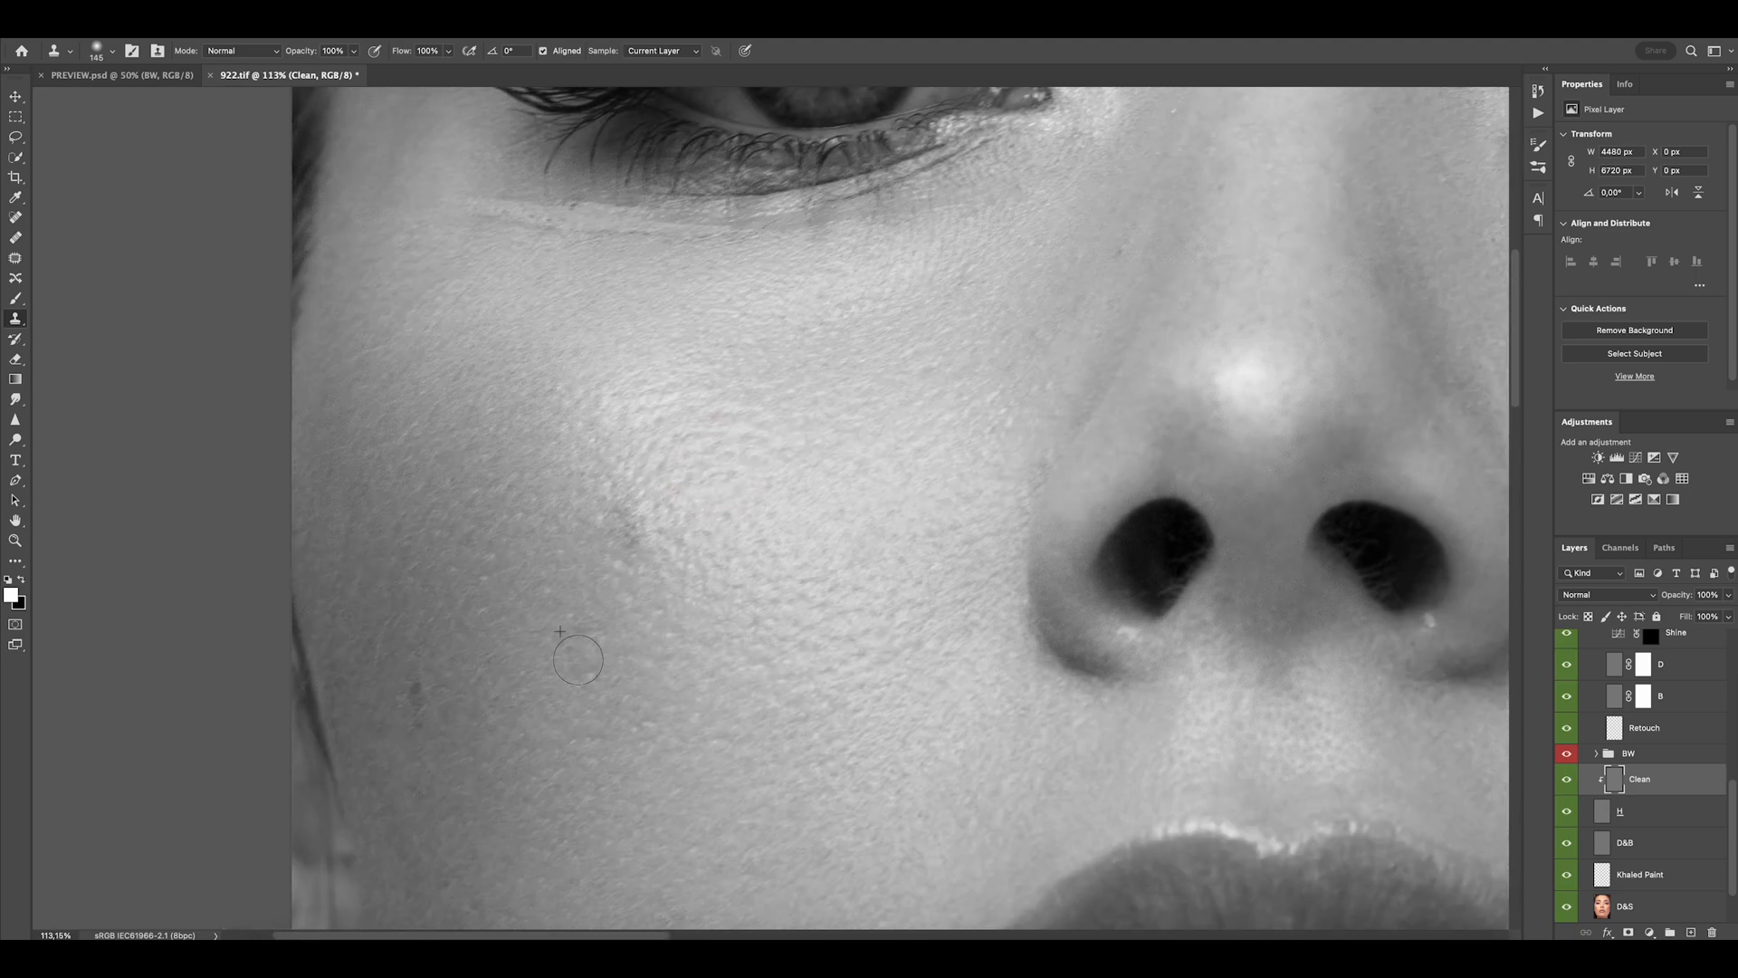
scroll(468, 651, up, 3)
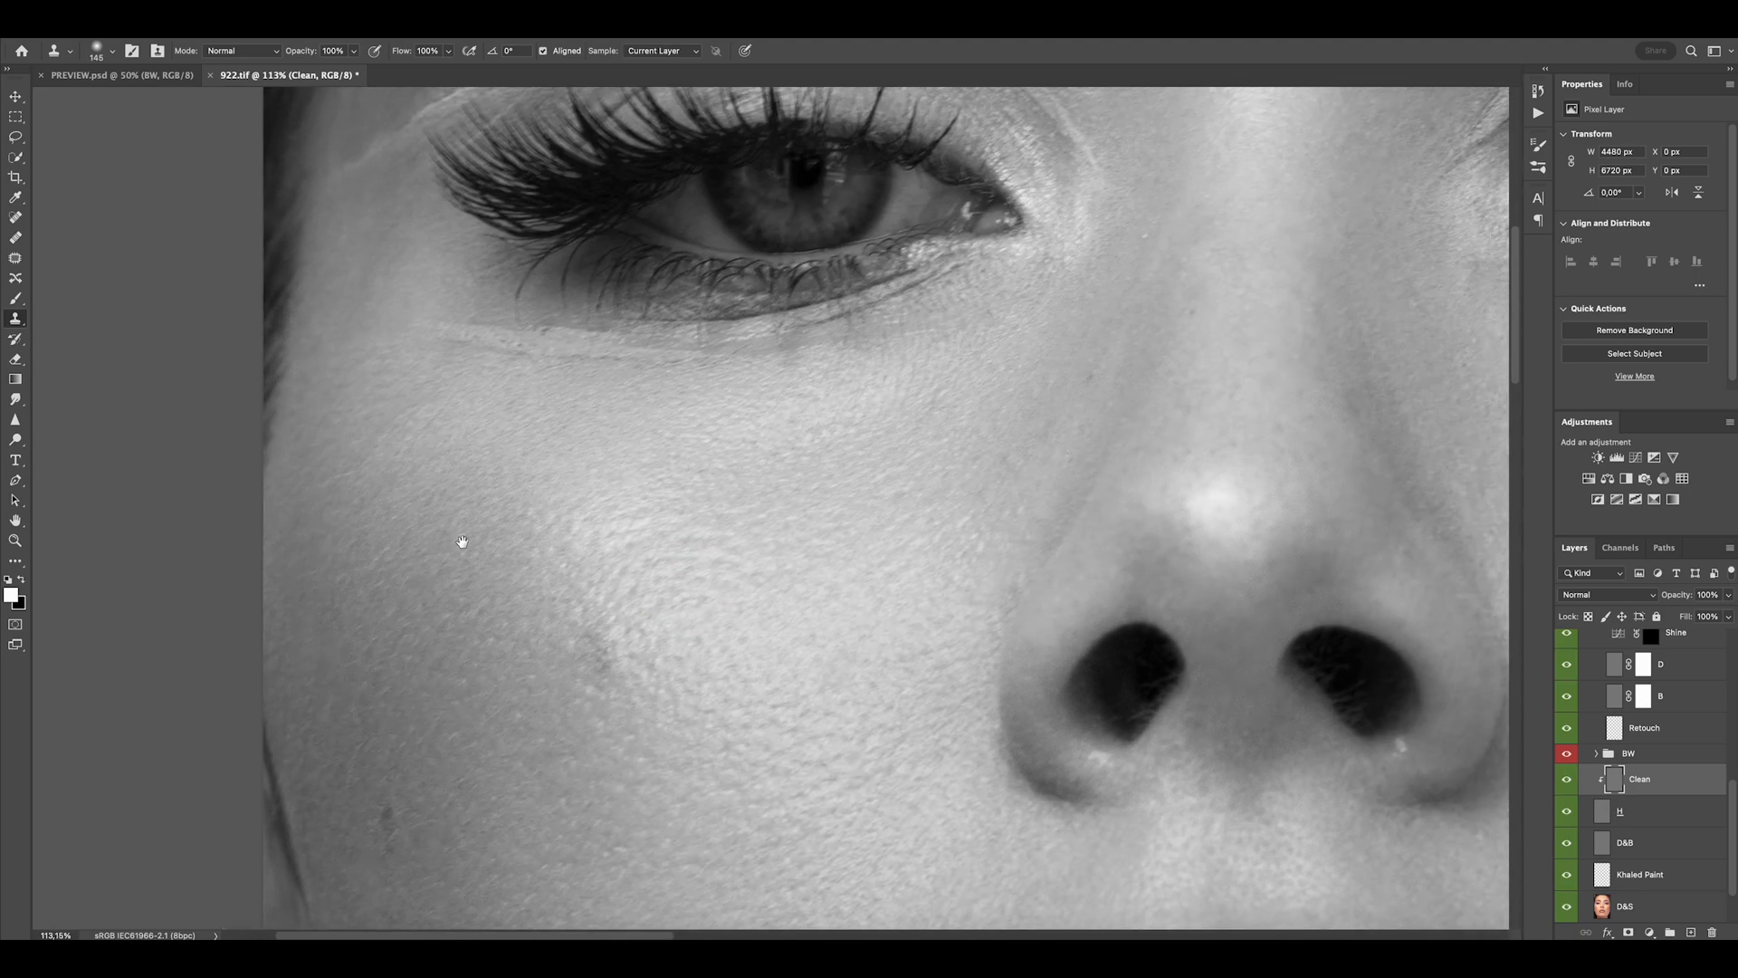
scroll(593, 411, up, 1)
scroll(596, 446, down, 4)
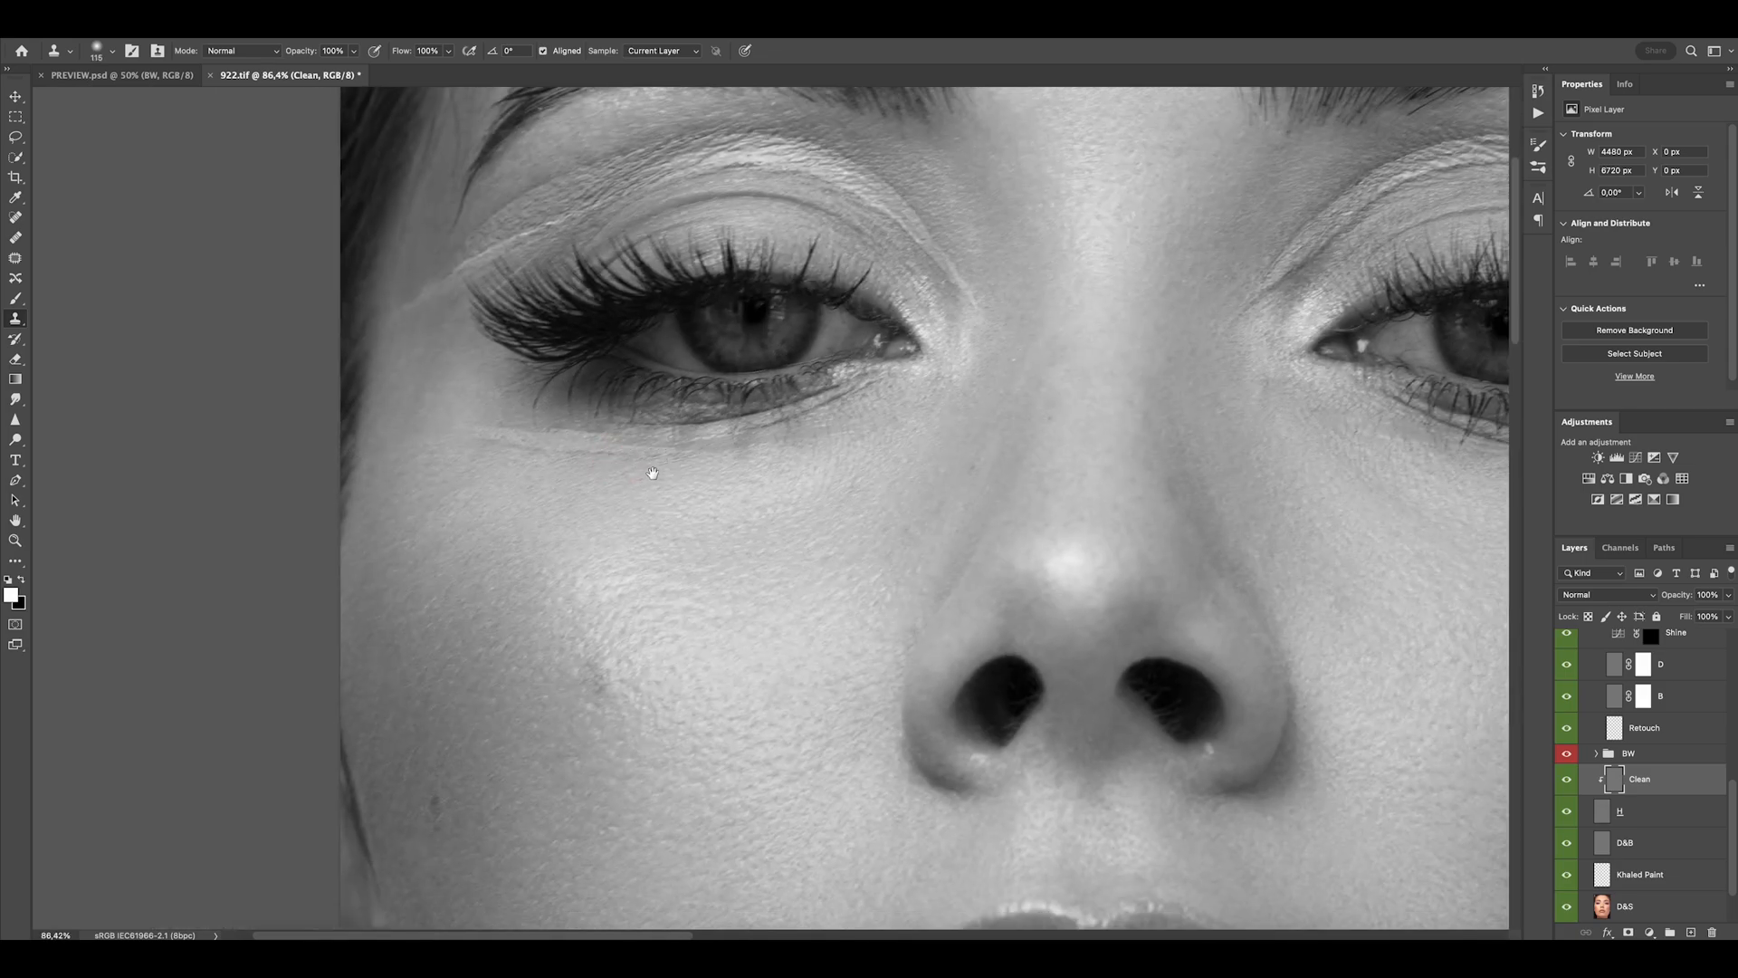
scroll(765, 536, up, 3)
scroll(729, 565, down, 4)
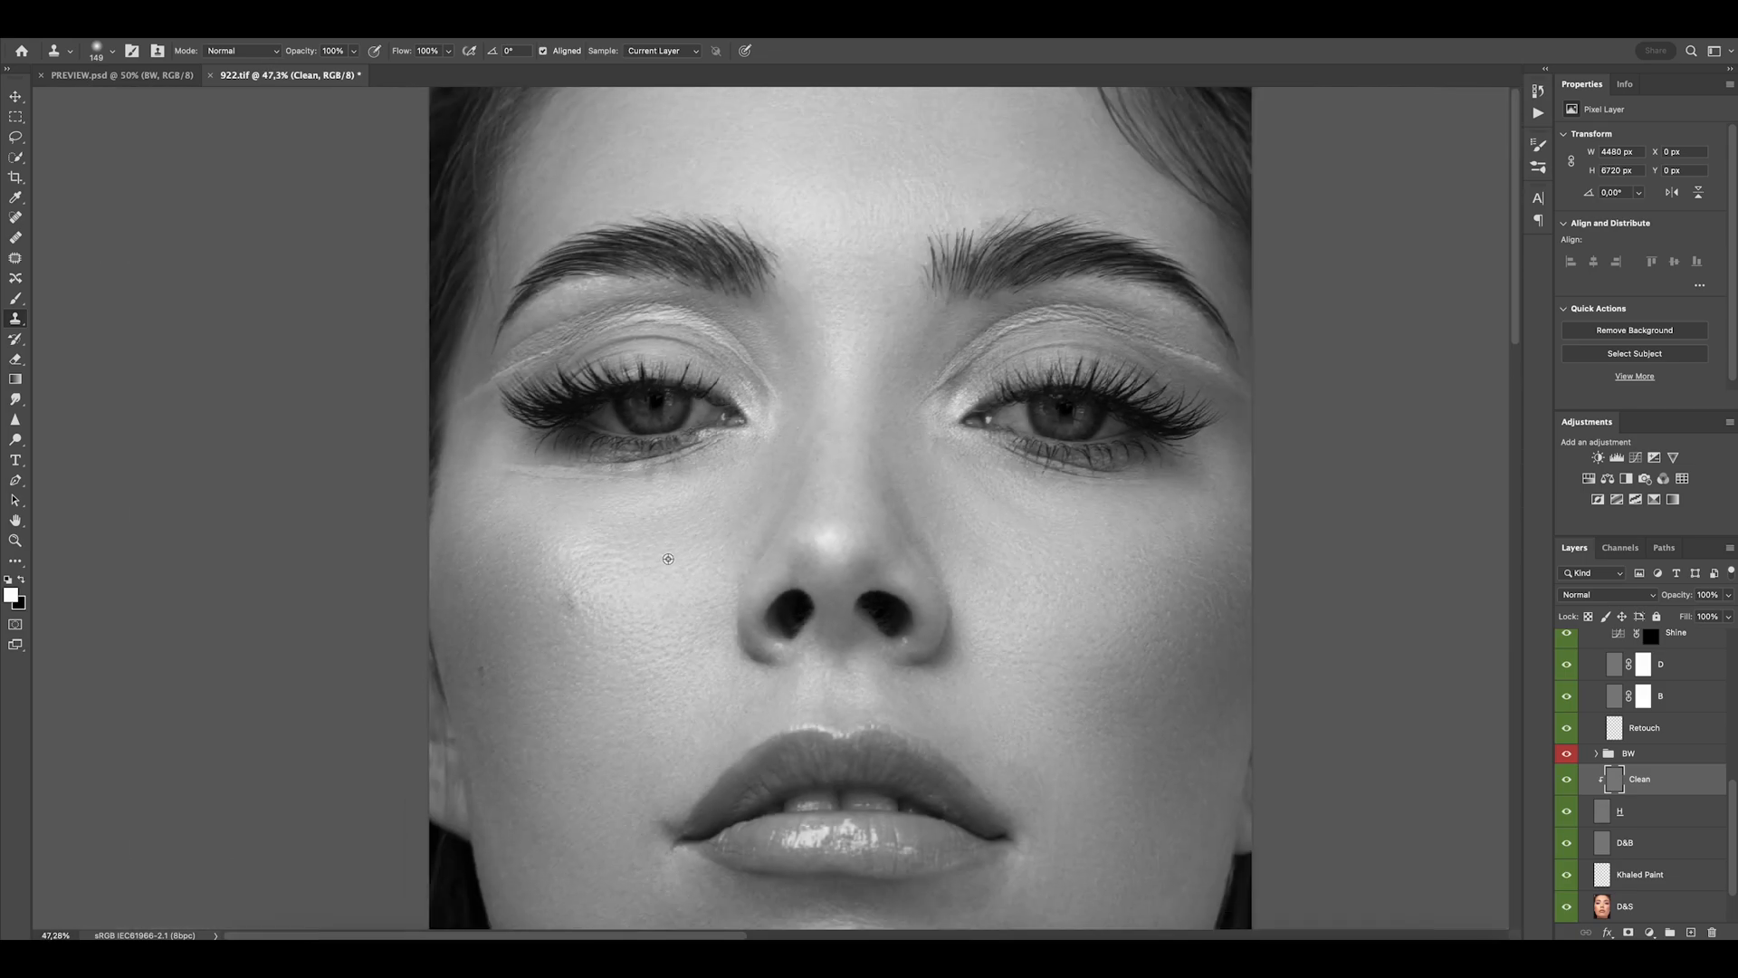
scroll(812, 528, up, 4)
scroll(812, 529, down, 1)
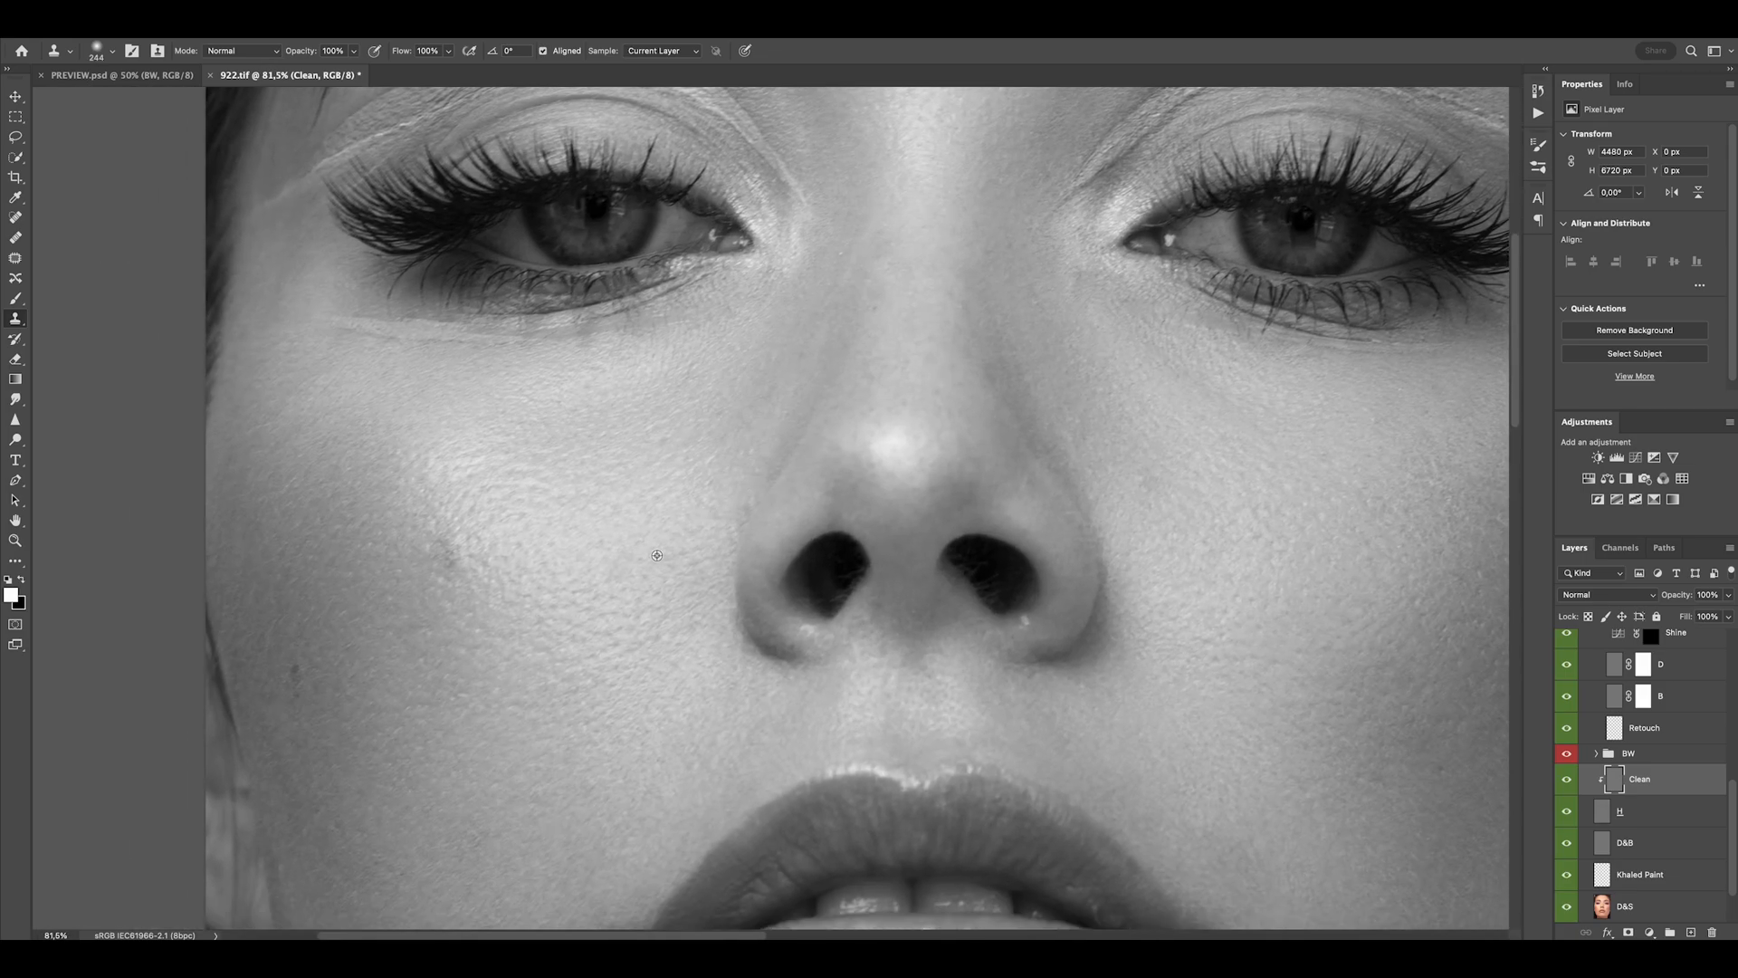
scroll(721, 535, down, 3)
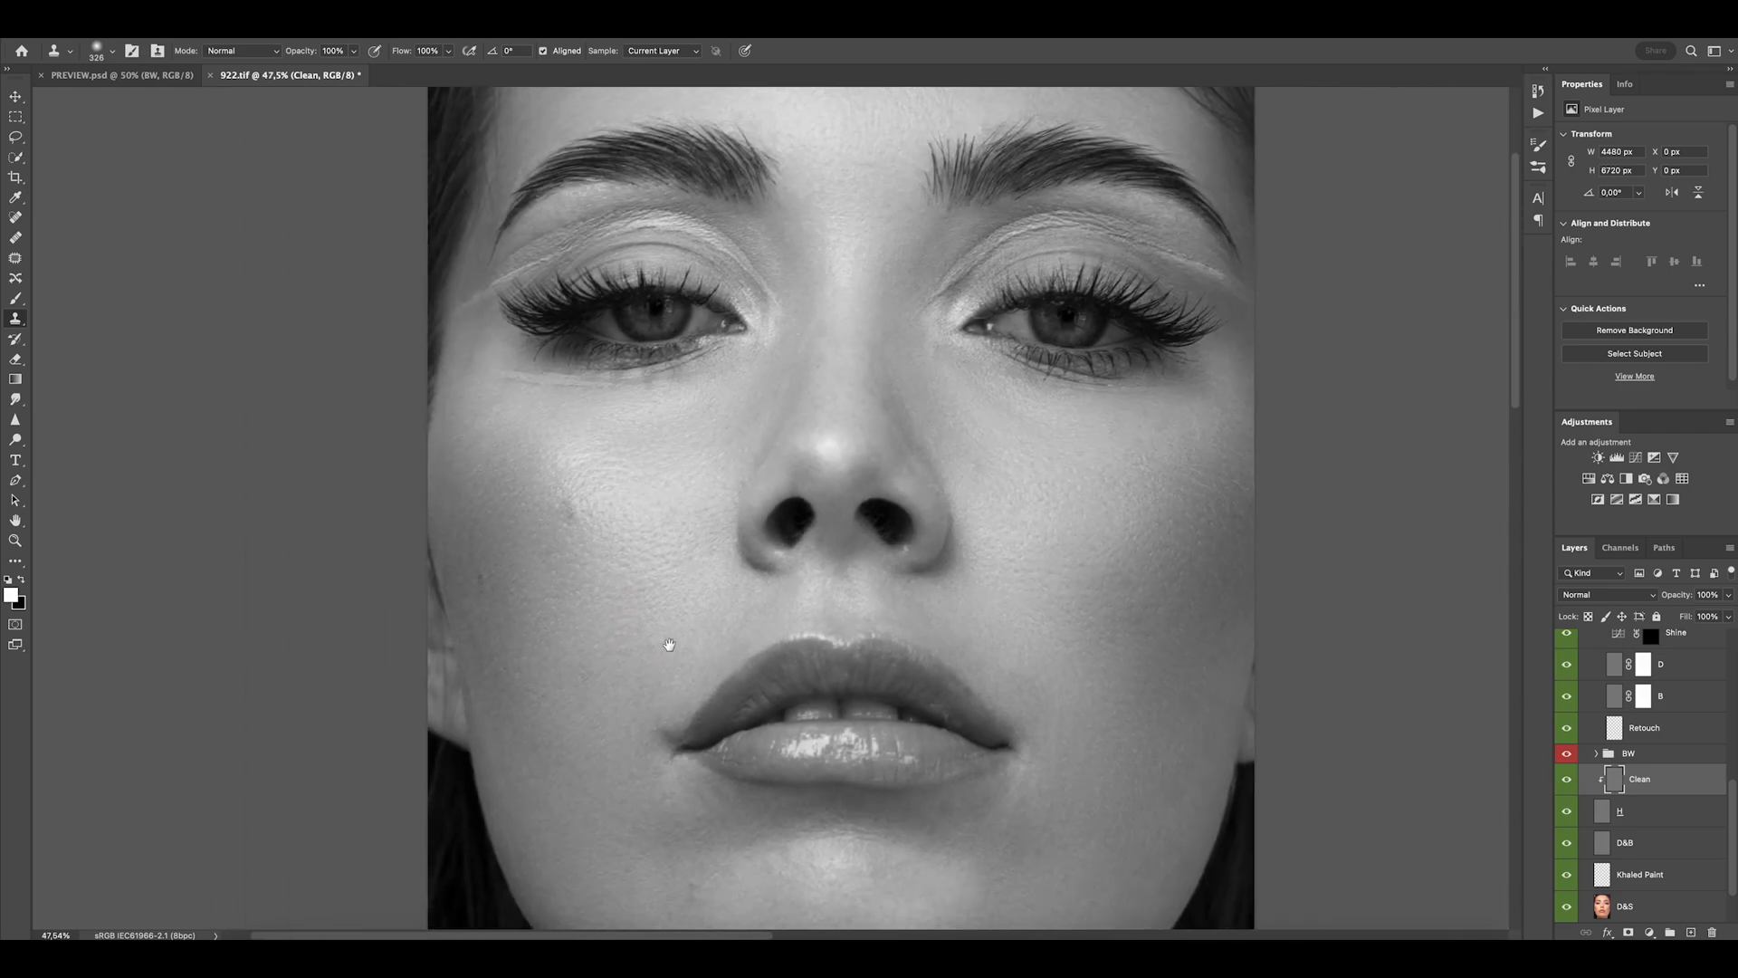
scroll(652, 633, down, 4)
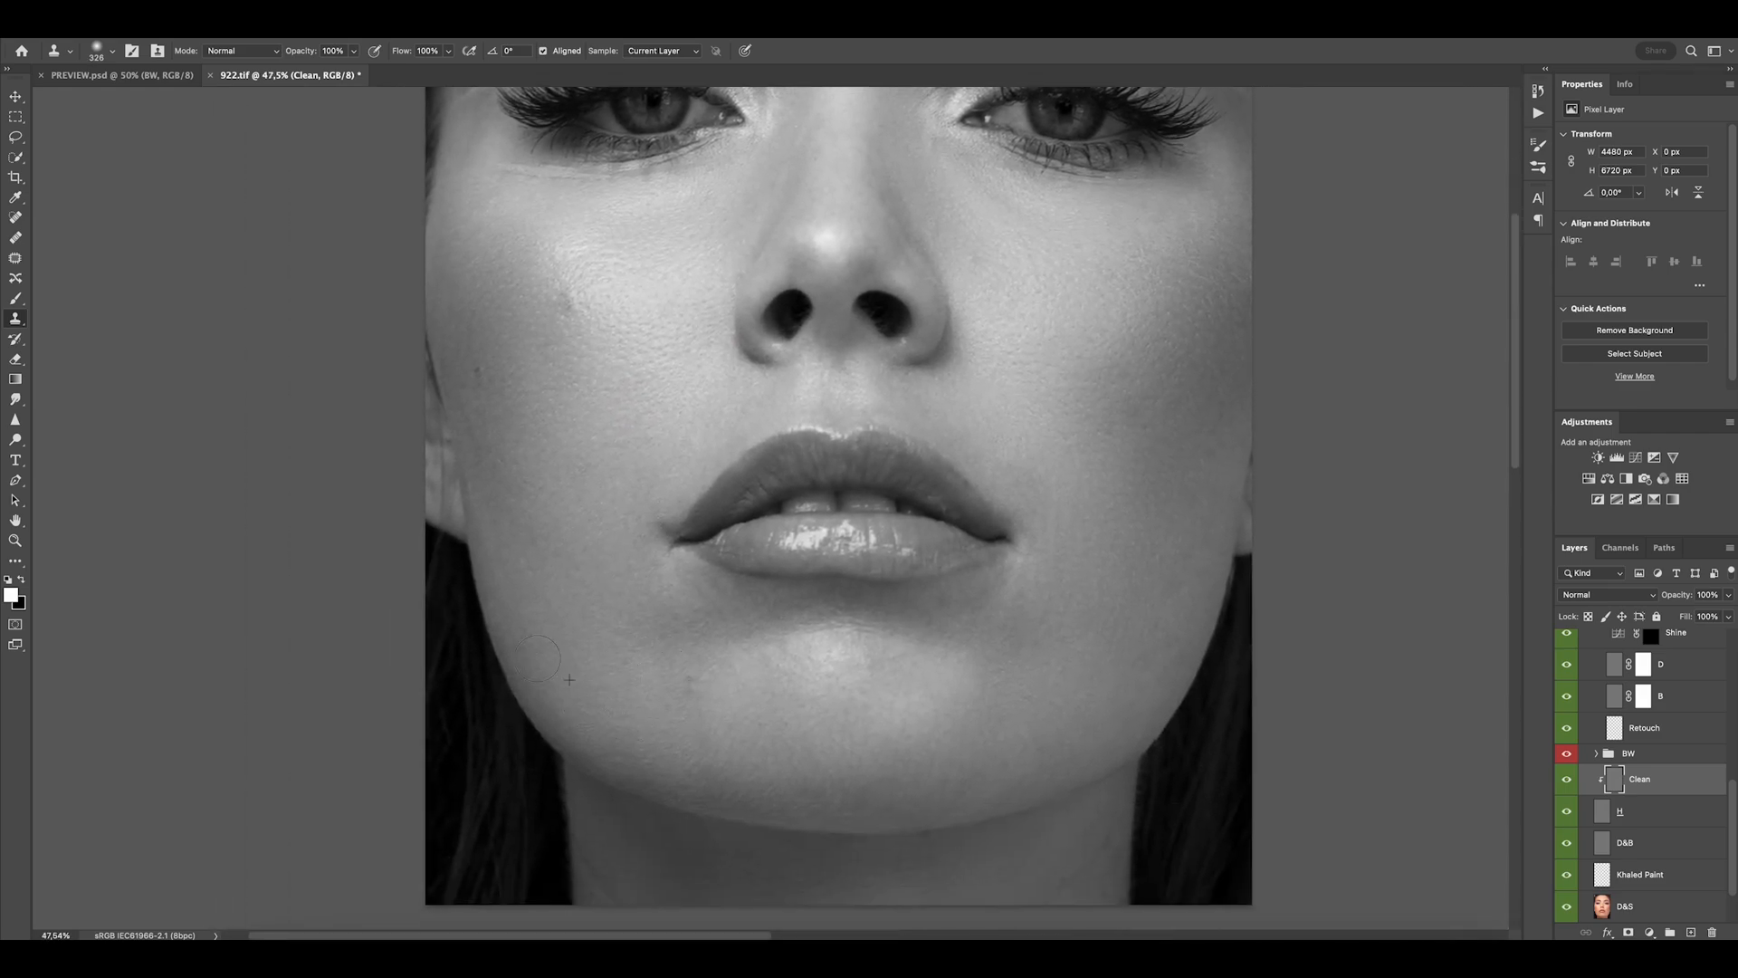
scroll(636, 532, down, 2)
scroll(637, 533, right, 2)
scroll(726, 521, down, 3)
scroll(726, 521, right, 2)
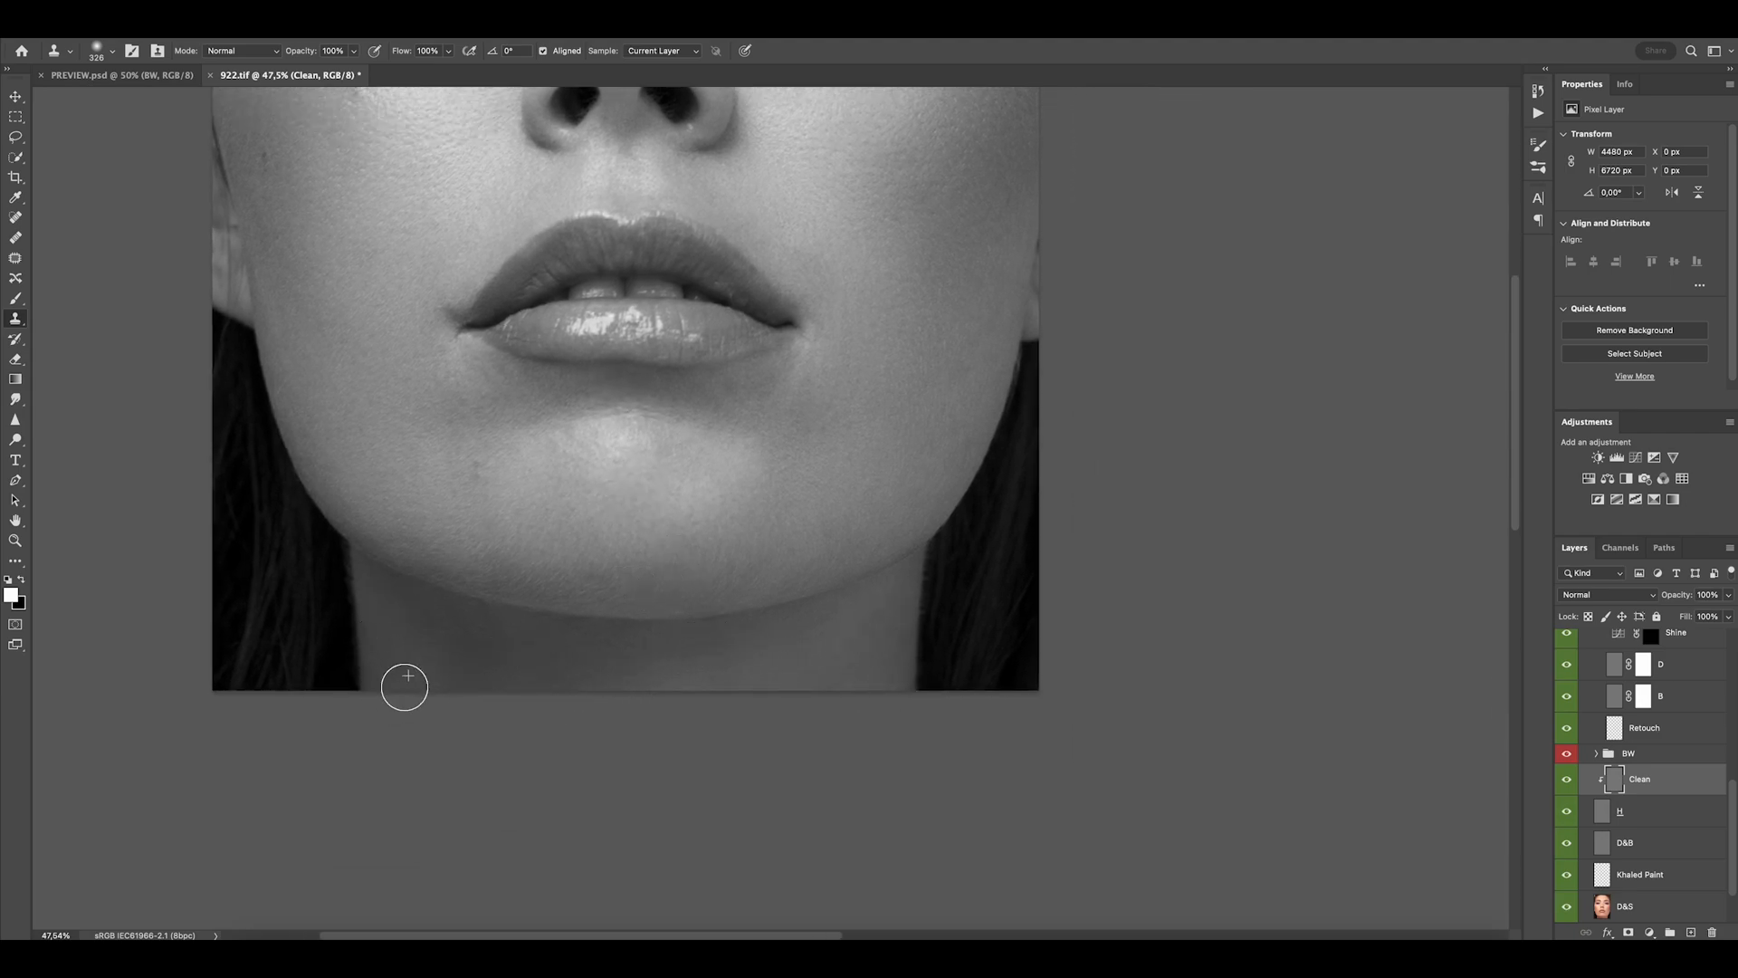
Select the Khaled Paint layer and set the Clone Stamp to sample Current & Below at 11% flow.
scroll(714, 644, down, 5)
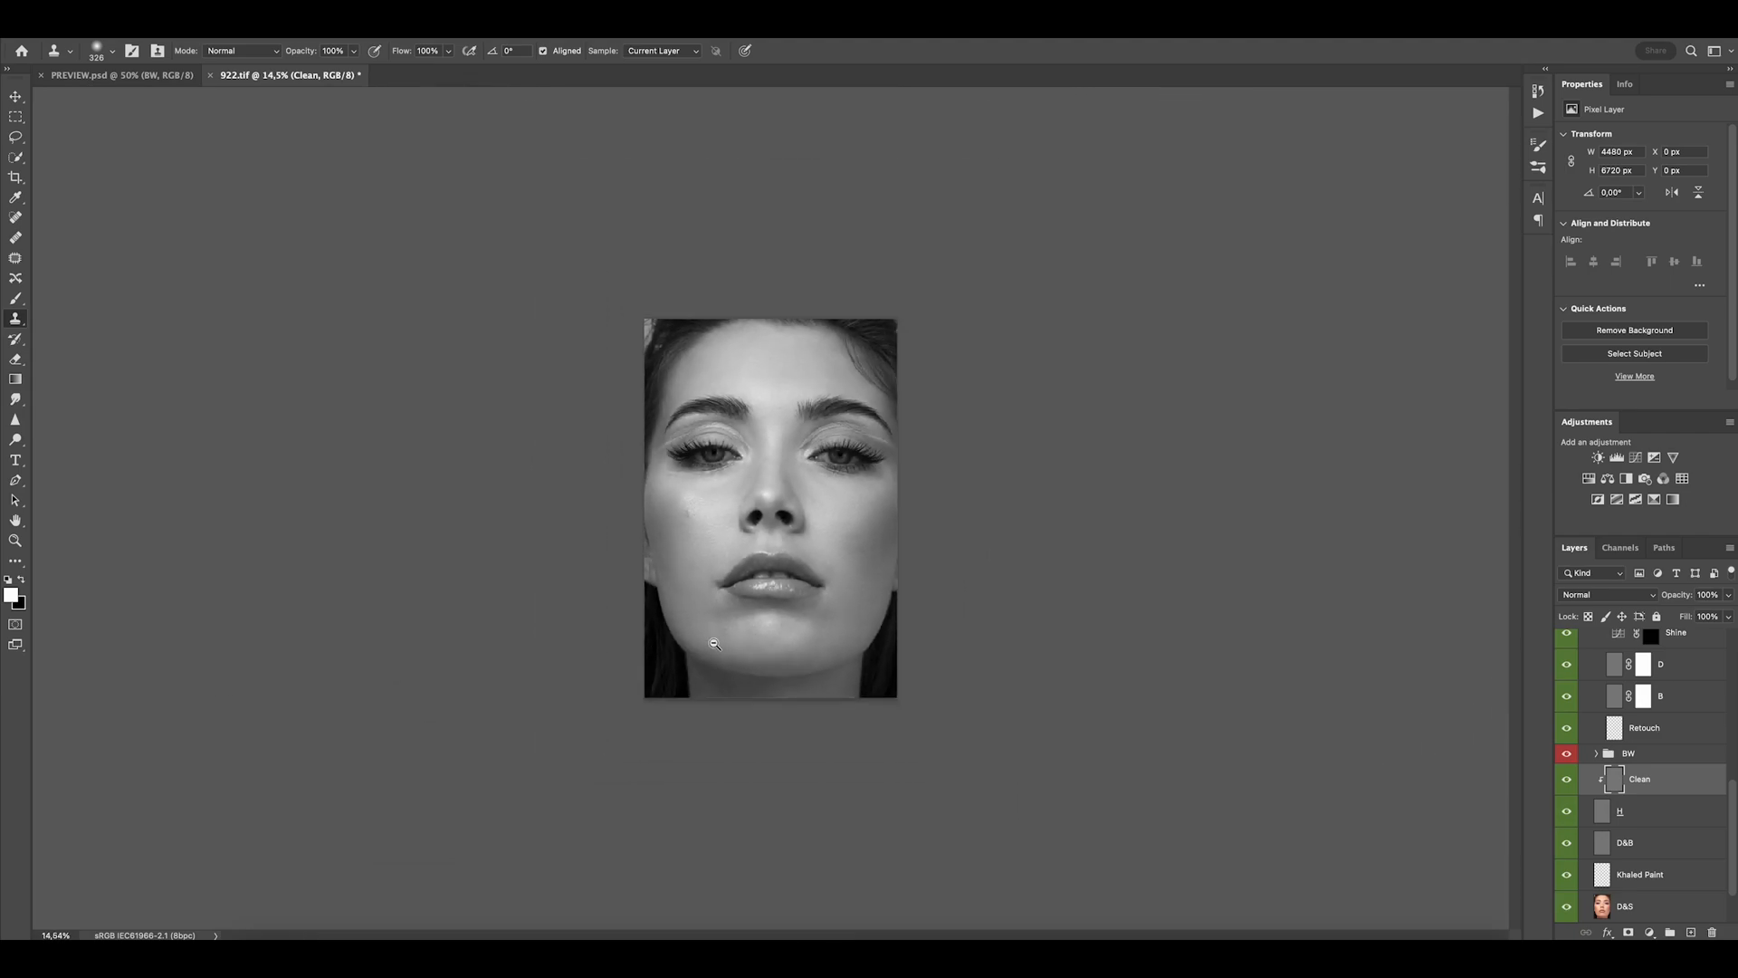
click(1627, 881)
click(695, 51)
click(679, 65)
scroll(765, 381, up, 3)
drag(819, 396, 829, 396)
key(shift+1)
key(shift+1)
Blend the light and dark transitions on the forehead and between the eyebrows with soft clone strokes.
click(837, 293)
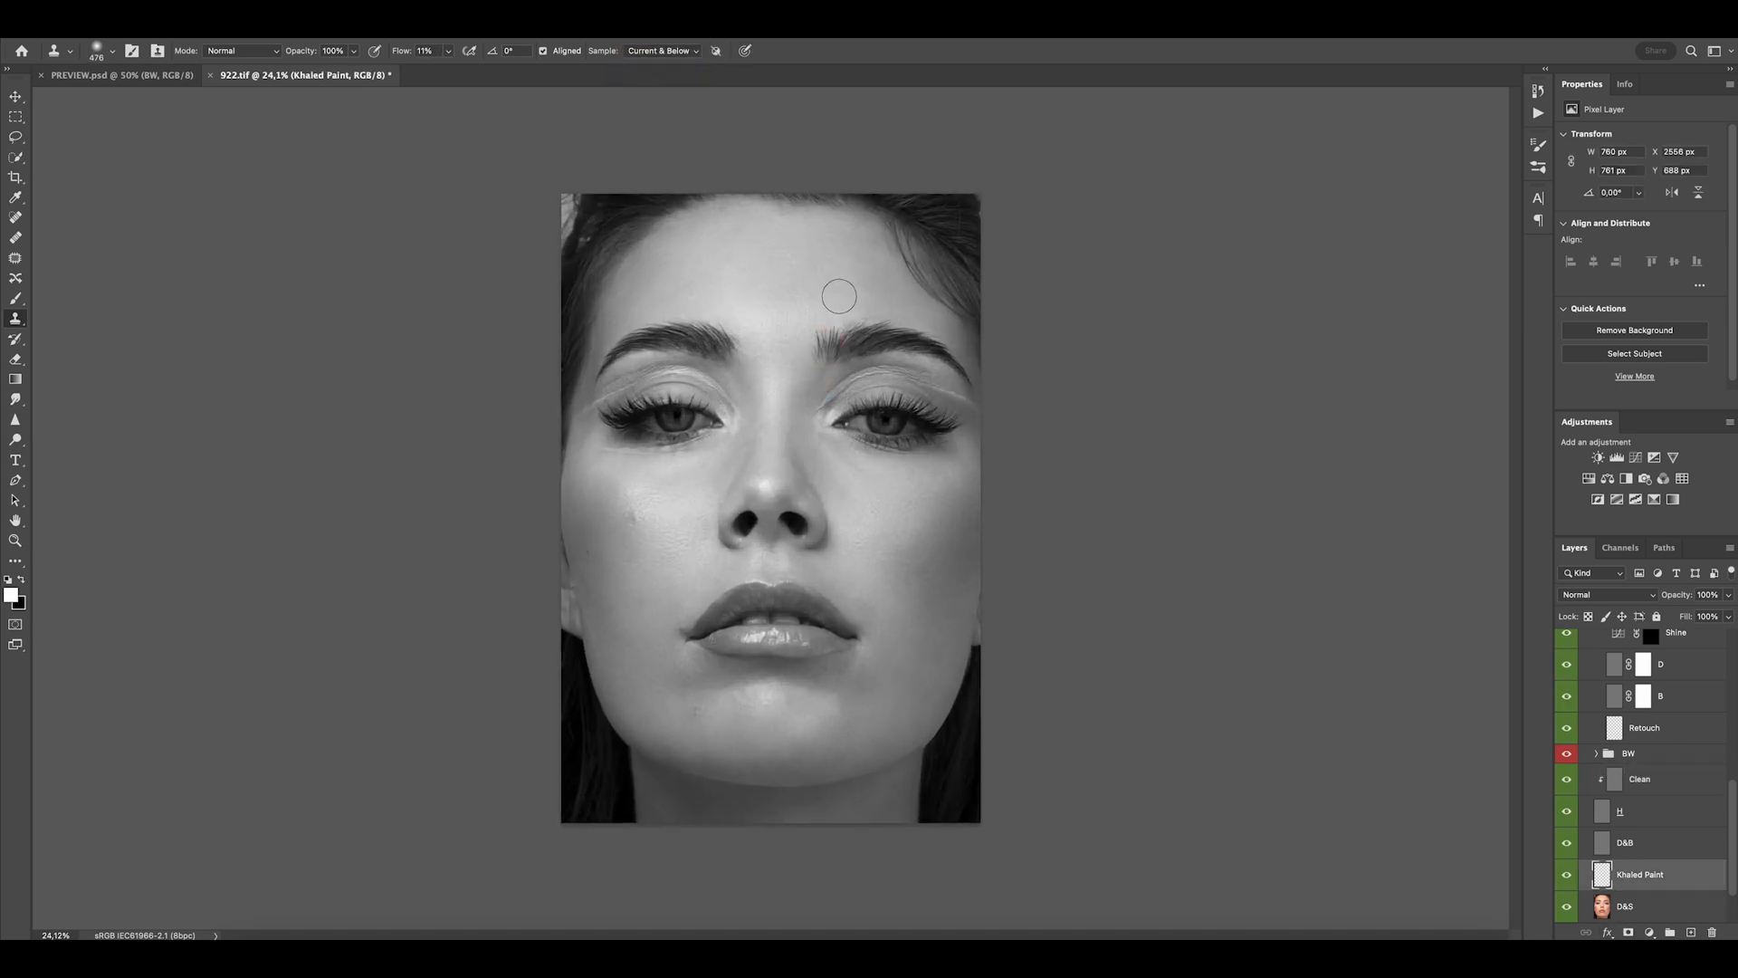
click(864, 254)
drag(863, 256, 851, 237)
click(733, 241)
drag(681, 278, 686, 278)
mouse_move(654, 286)
mouse_down()
mouse_move(631, 308)
mouse_move(641, 295)
mouse_up()
scroll(783, 359, down, 2)
drag(832, 374, 830, 376)
drag(772, 429, 775, 429)
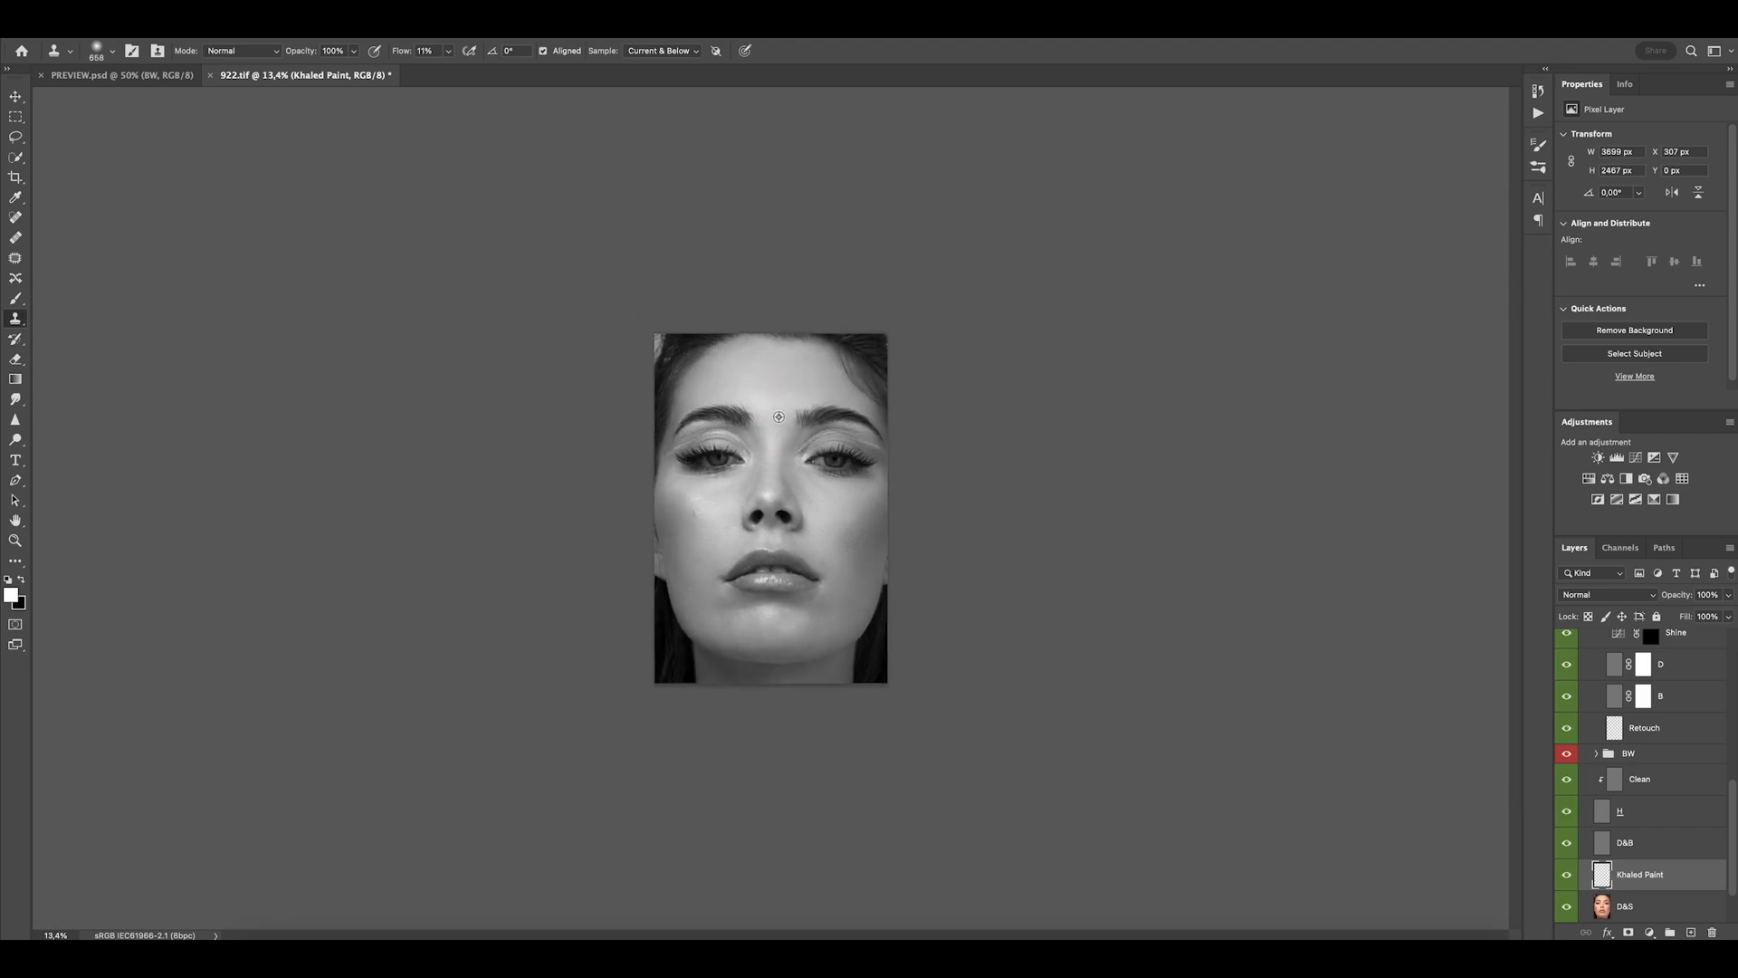
Sample and softly blend the tonal transitions on the cheek on the image's right.
alt+click(820, 505)
drag(820, 505, 809, 505)
drag(818, 494, 811, 484)
alt+click(843, 531)
drag(856, 554, 859, 561)
drag(824, 551, 828, 551)
Blend the shading along the chin and lower jaw with soft, low-flow clone strokes.
drag(801, 628, 794, 628)
alt+click(769, 621)
drag(778, 619, 776, 620)
drag(720, 627, 723, 627)
drag(722, 626, 745, 618)
drag(718, 600, 720, 600)
Sample the cheek on the image's left and blend its tones toward the mouth corner and nose.
alt+click(679, 532)
mouse_move(681, 532)
mouse_down()
mouse_move(721, 571)
mouse_move(718, 620)
mouse_up()
drag(705, 510, 701, 509)
drag(693, 504, 692, 497)
drag(738, 574, 743, 574)
drag(779, 500, 784, 500)
Even out the broad shading across the whole face and neck with a larger soft clone brush.
drag(768, 668, 738, 650)
drag(845, 563, 812, 501)
drag(727, 426, 770, 391)
drag(798, 477, 752, 504)
drag(755, 567, 759, 567)
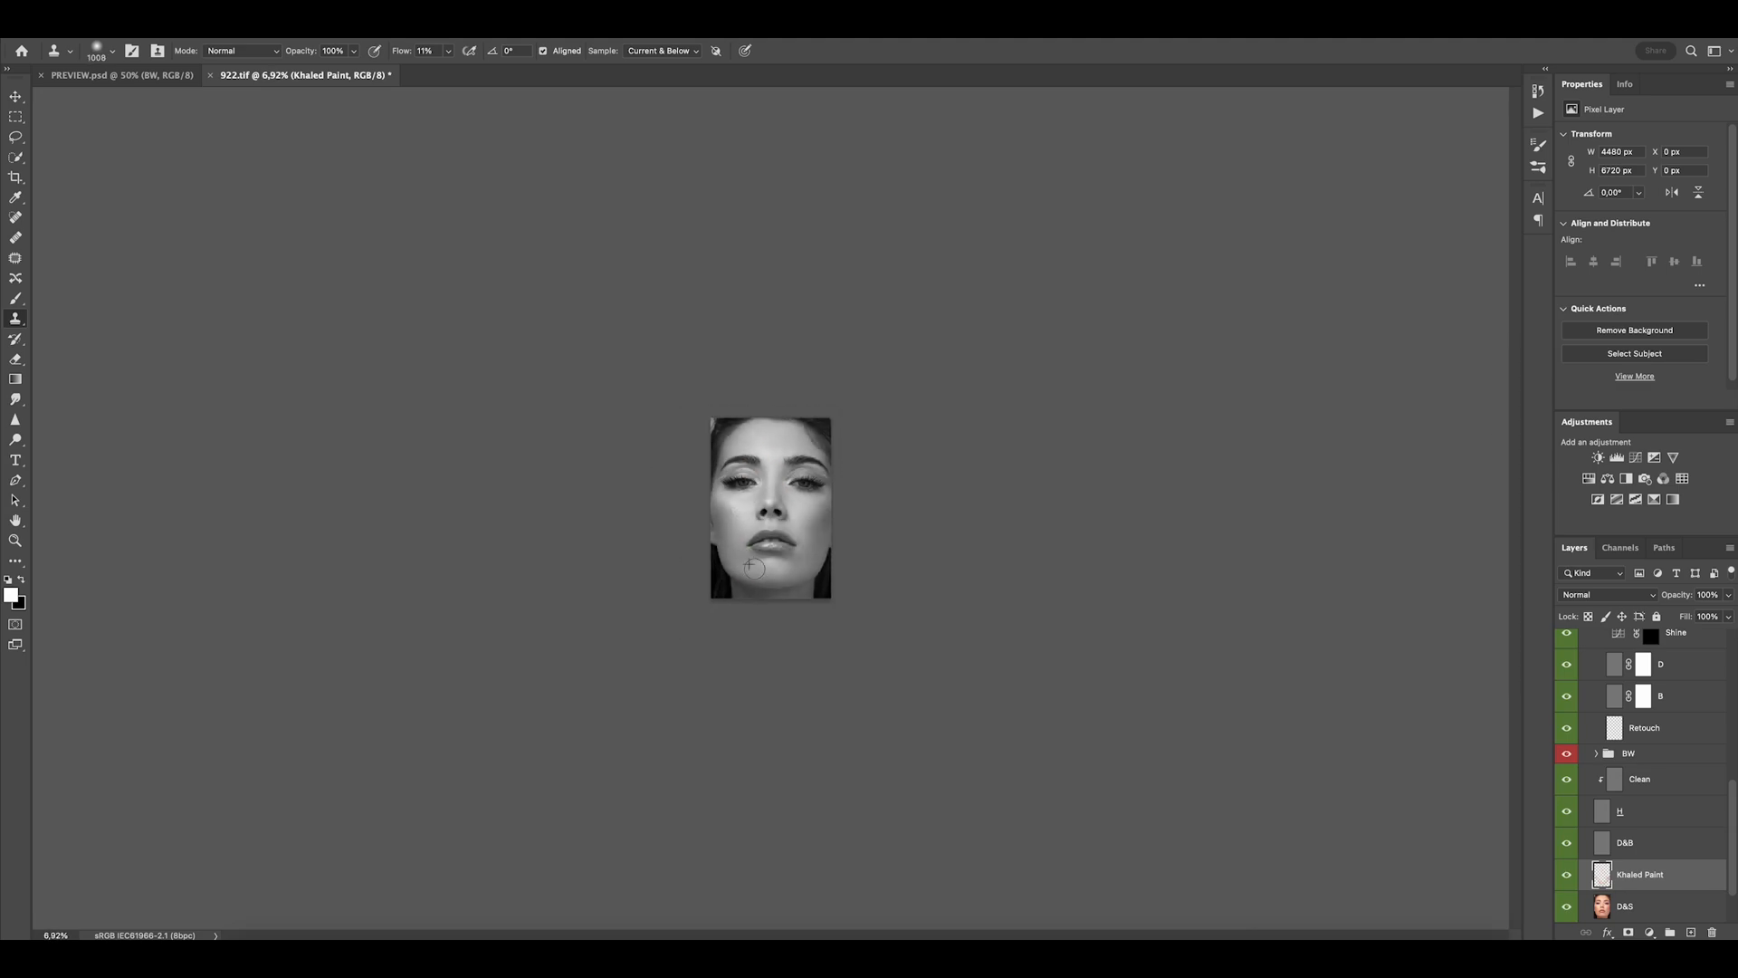
drag(776, 586, 780, 586)
Rotate the canvas view to about -166° and blend the remaining uneven tones on the cheeks.
scroll(838, 530, up, 5)
mouse_move(861, 535)
mouse_down()
mouse_move(608, 254)
mouse_move(534, 487)
mouse_up()
key(r)
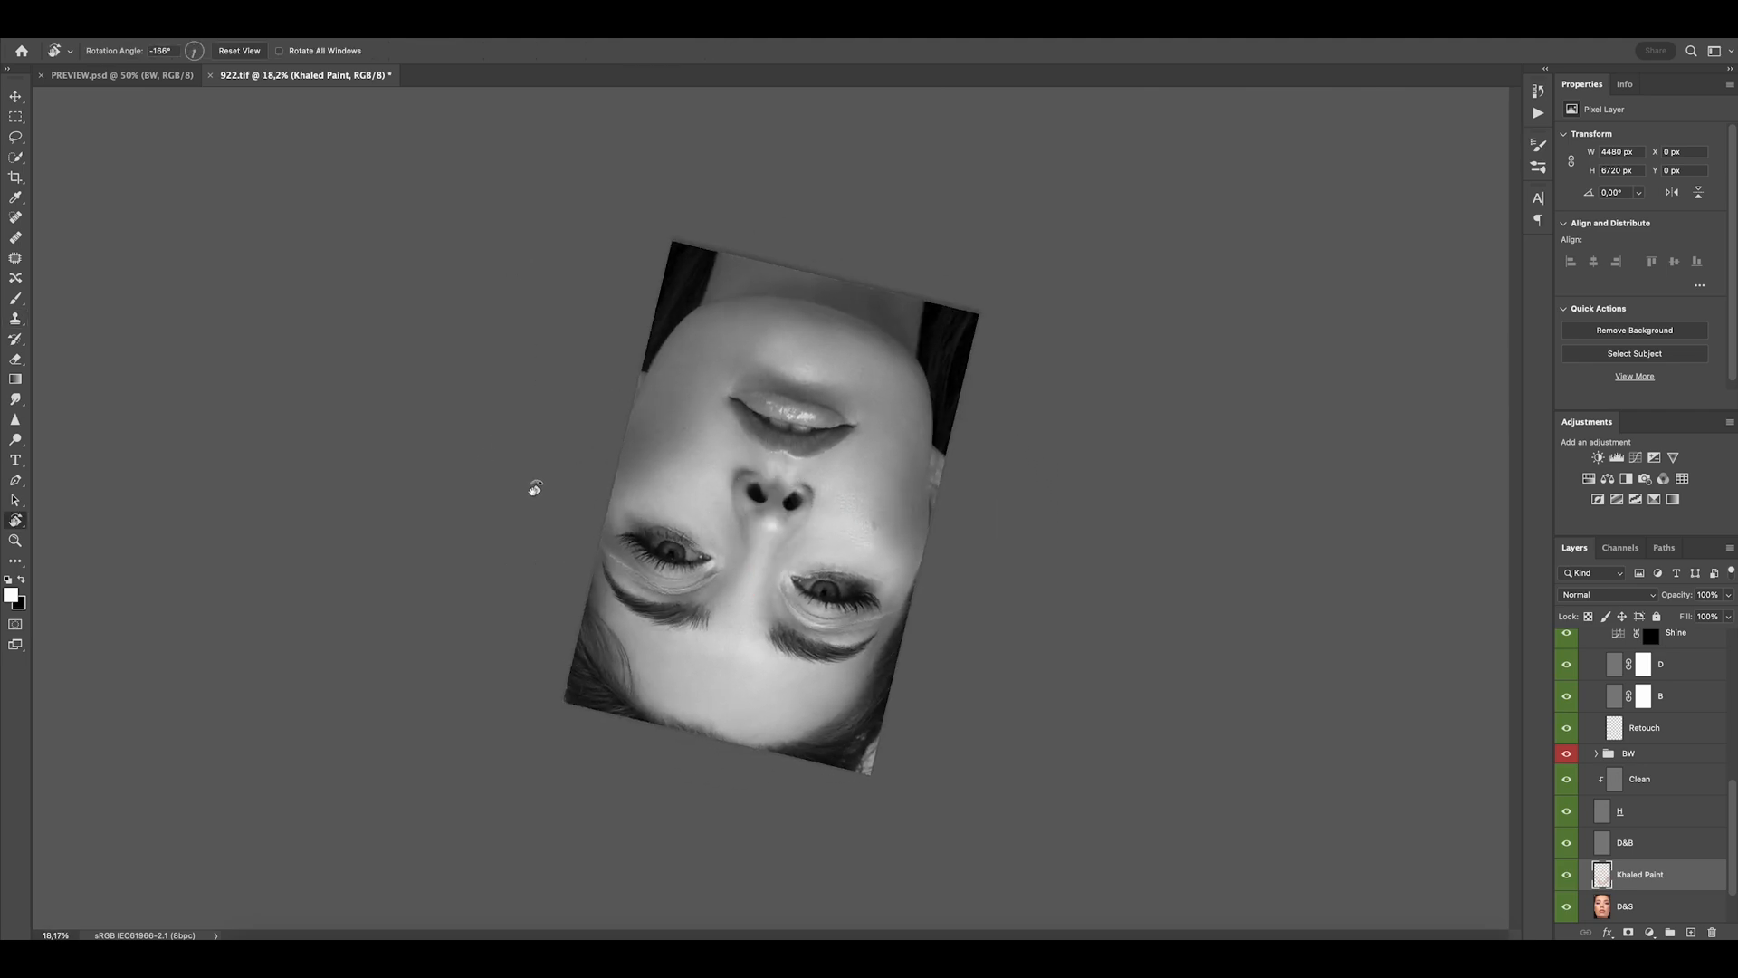
drag(819, 595, 781, 595)
drag(751, 516, 774, 516)
key(s)
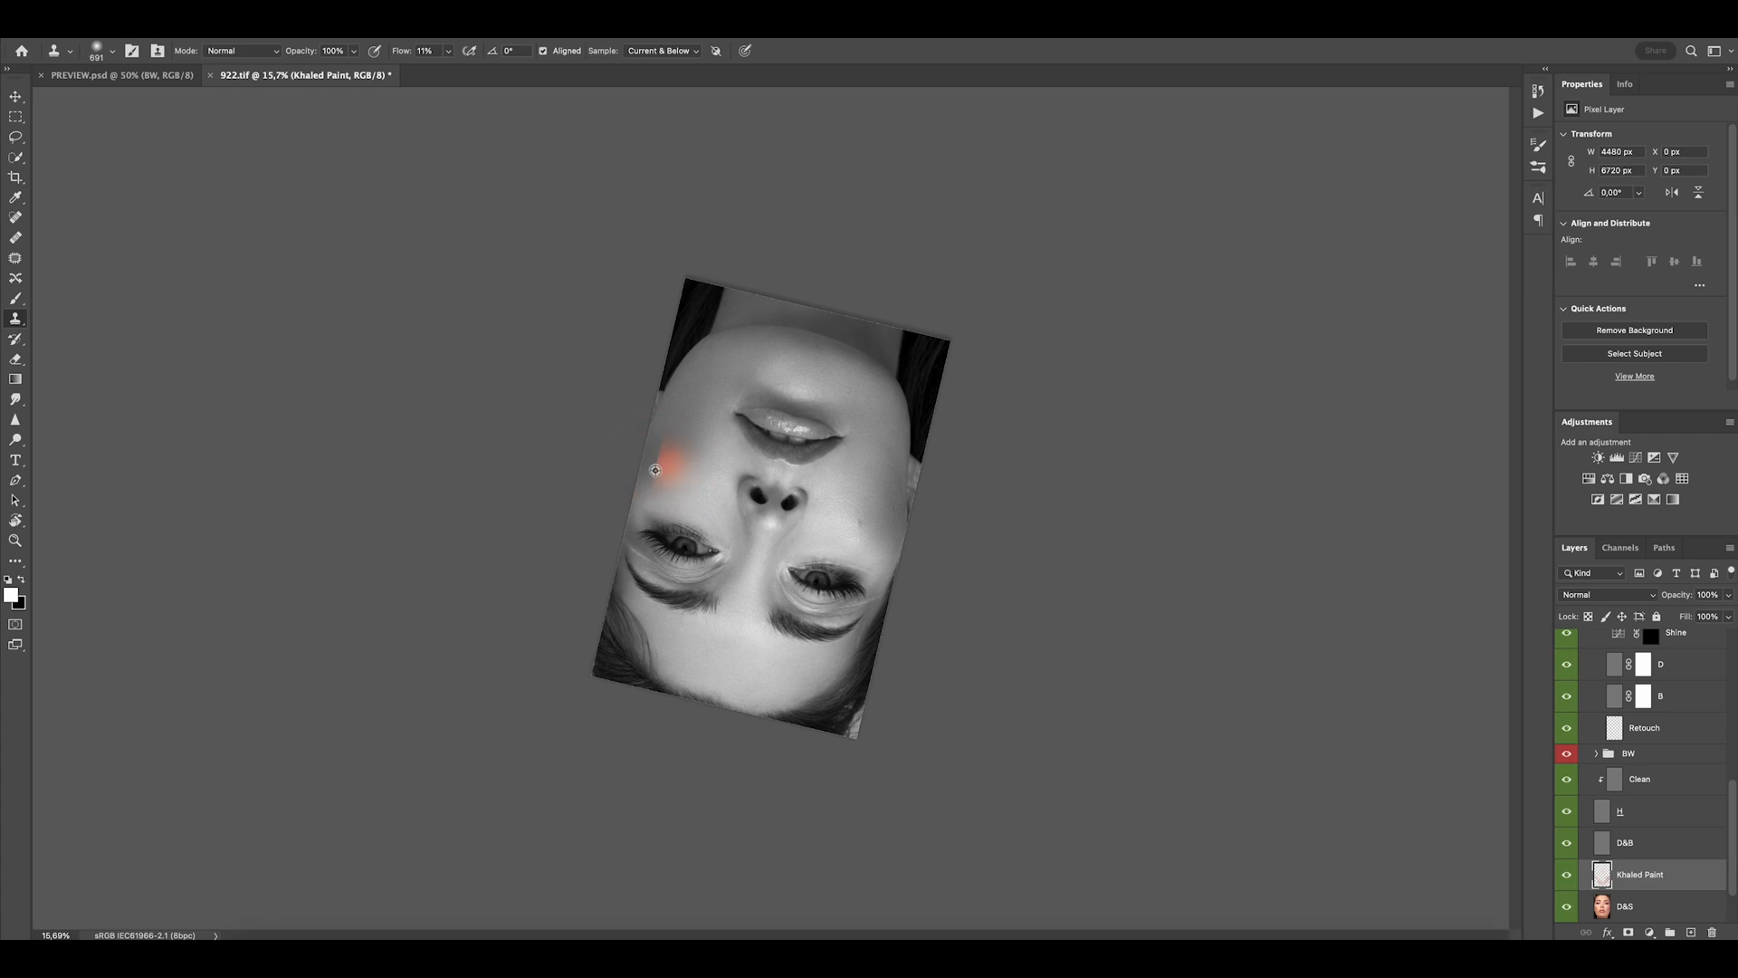
drag(847, 412, 896, 421)
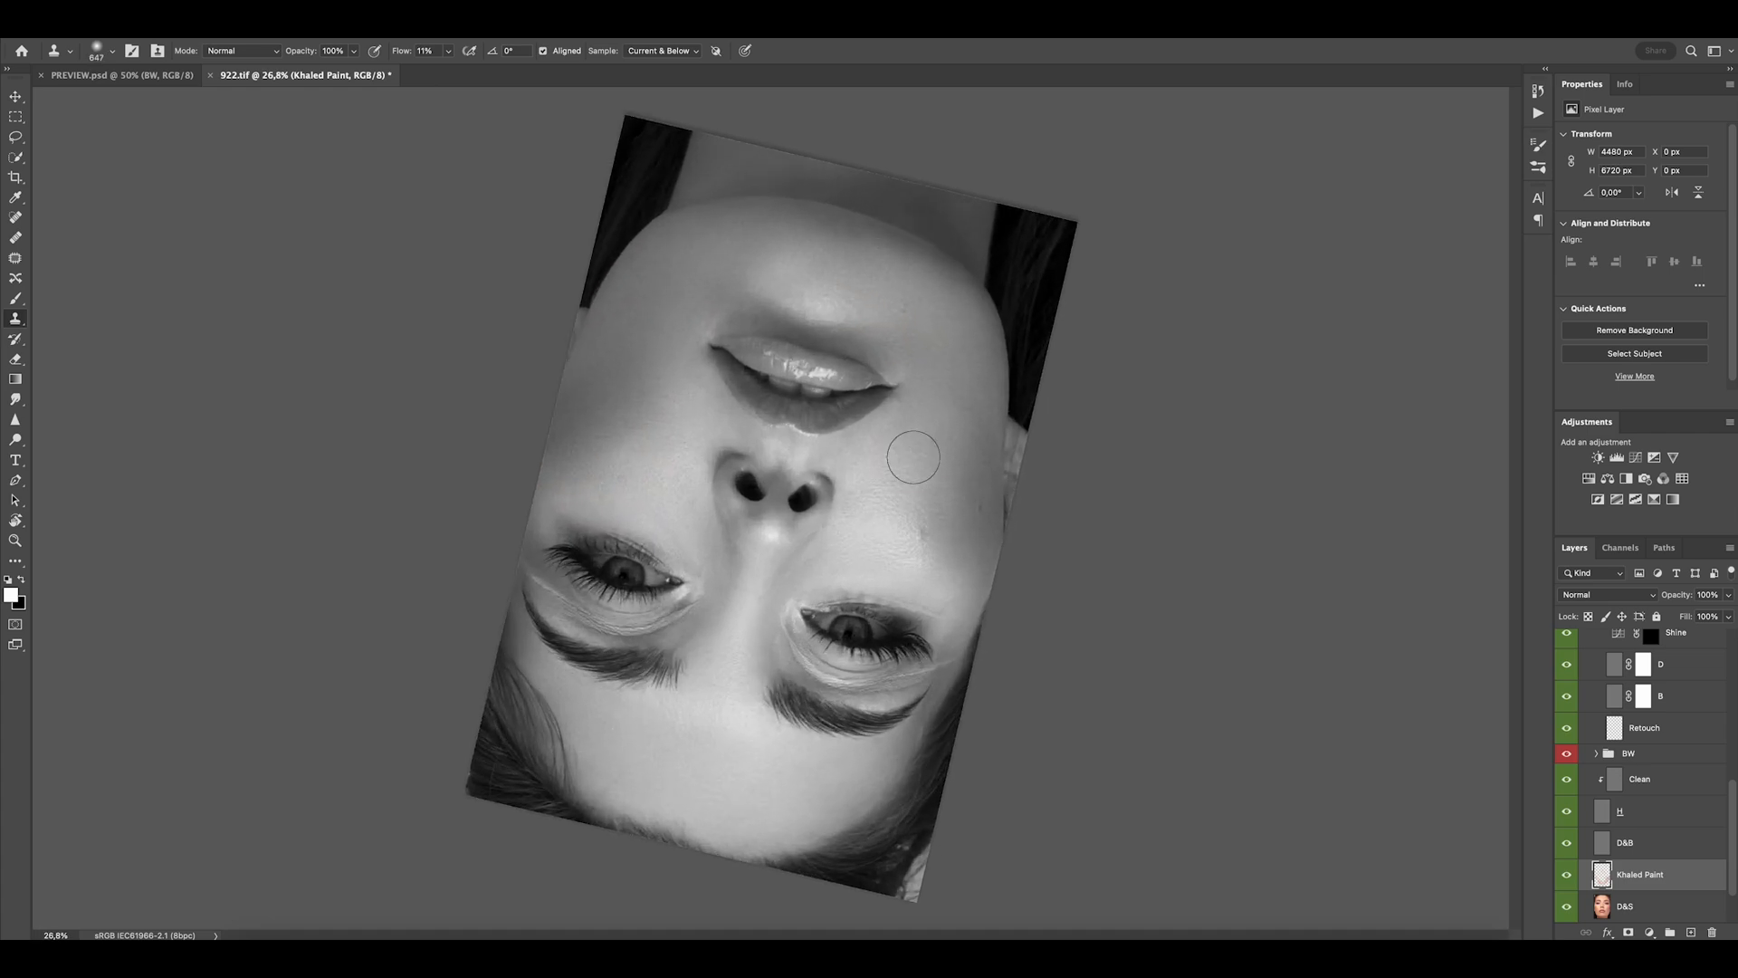
Reset the view rotation and refine the transitions around the nose with a smaller clone brush.
key(r)
key(Escape)
key(s)
drag(784, 444, 825, 448)
drag(819, 457, 790, 457)
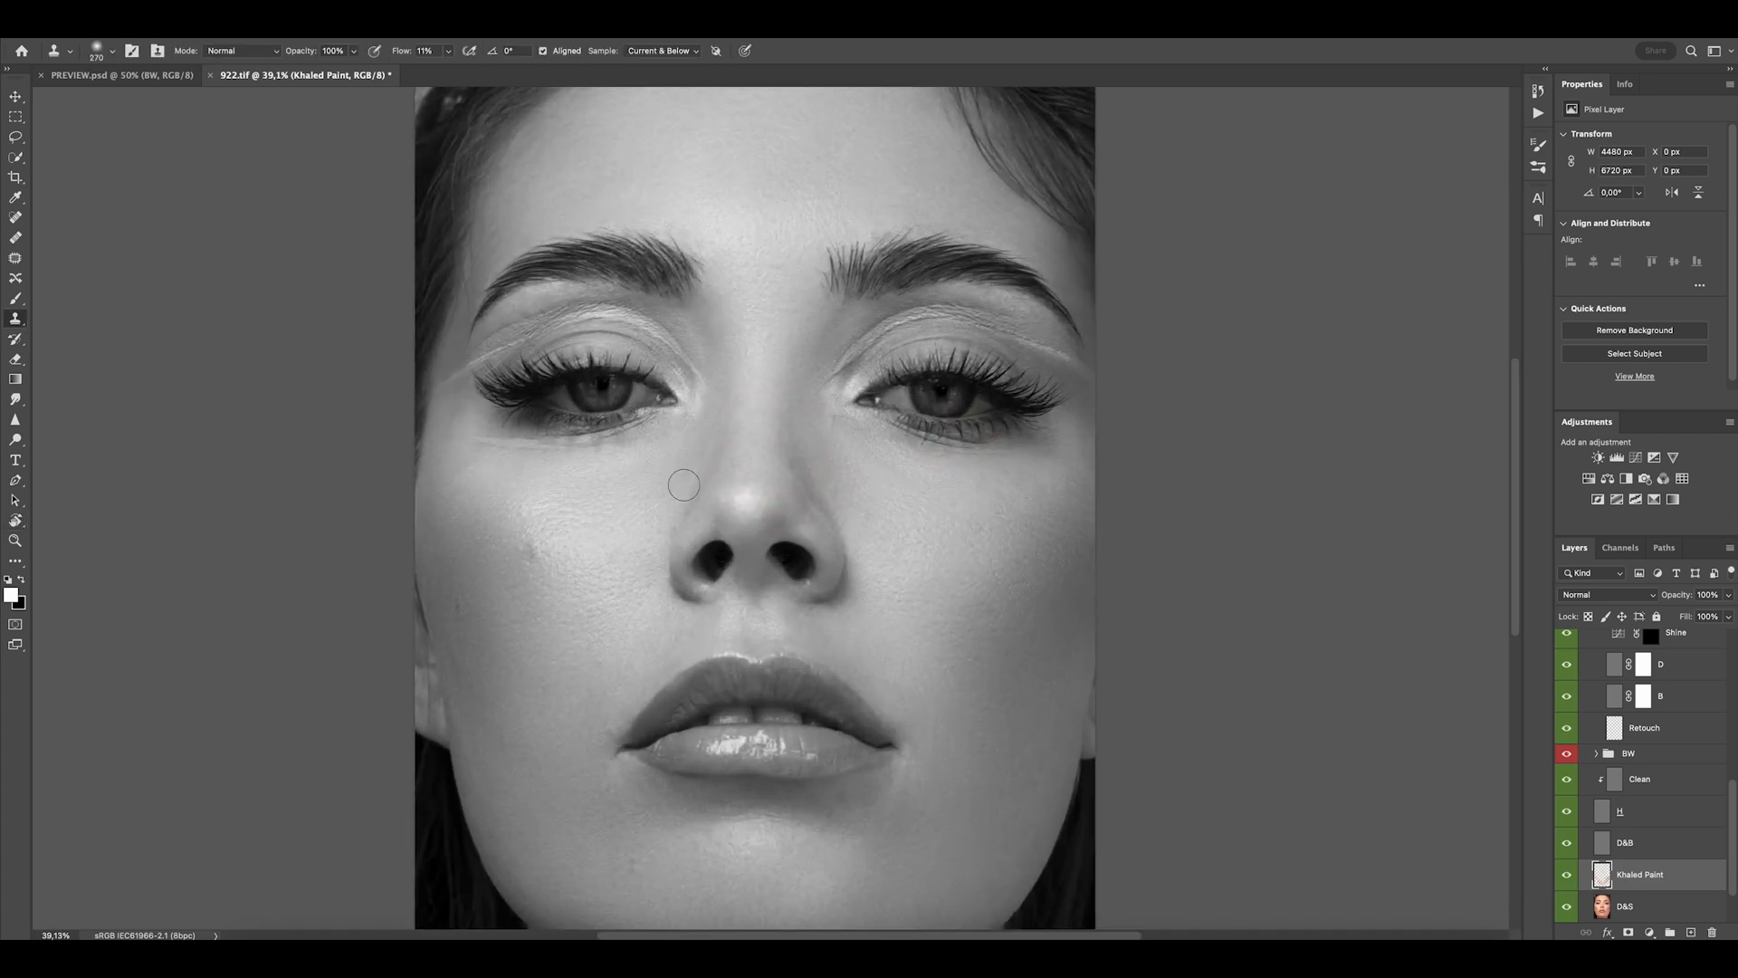
scroll(679, 473, down, 5)
click(1610, 815)
click(1615, 844)
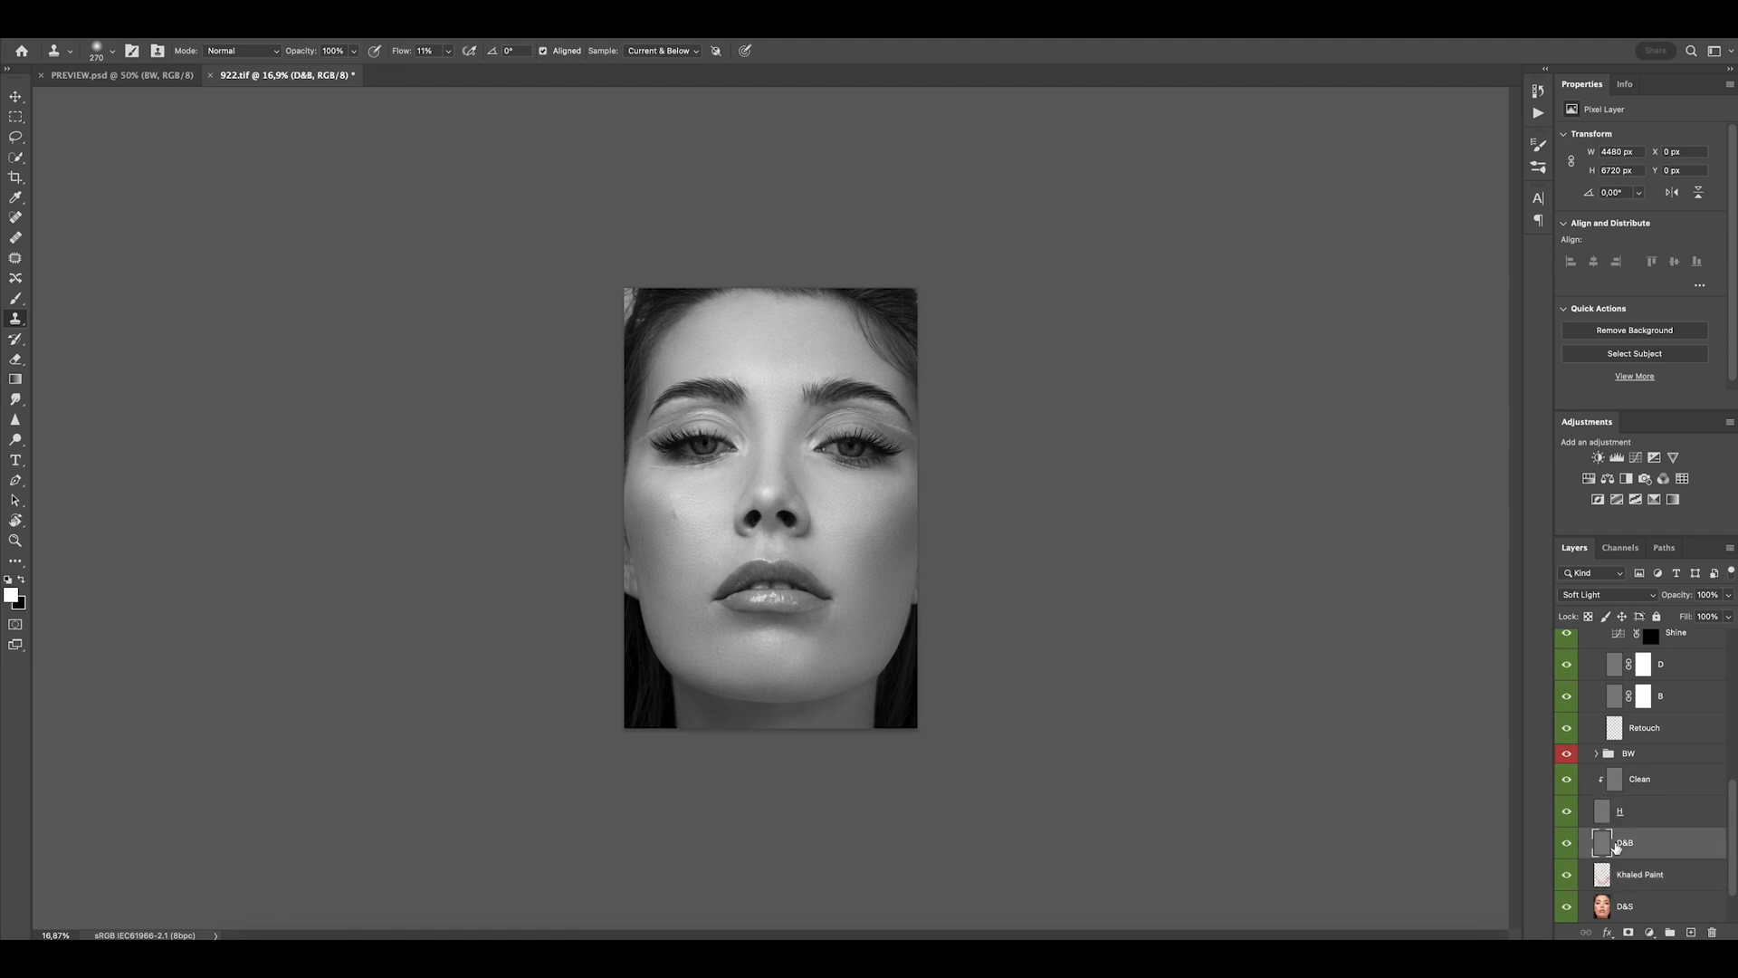
key(b)
On the Clean layer, clone out the stray hairs above the eyebrow on the image's left, sampling Current Layer at 100% flow.
scroll(788, 478, up, 2)
scroll(676, 273, up, 6)
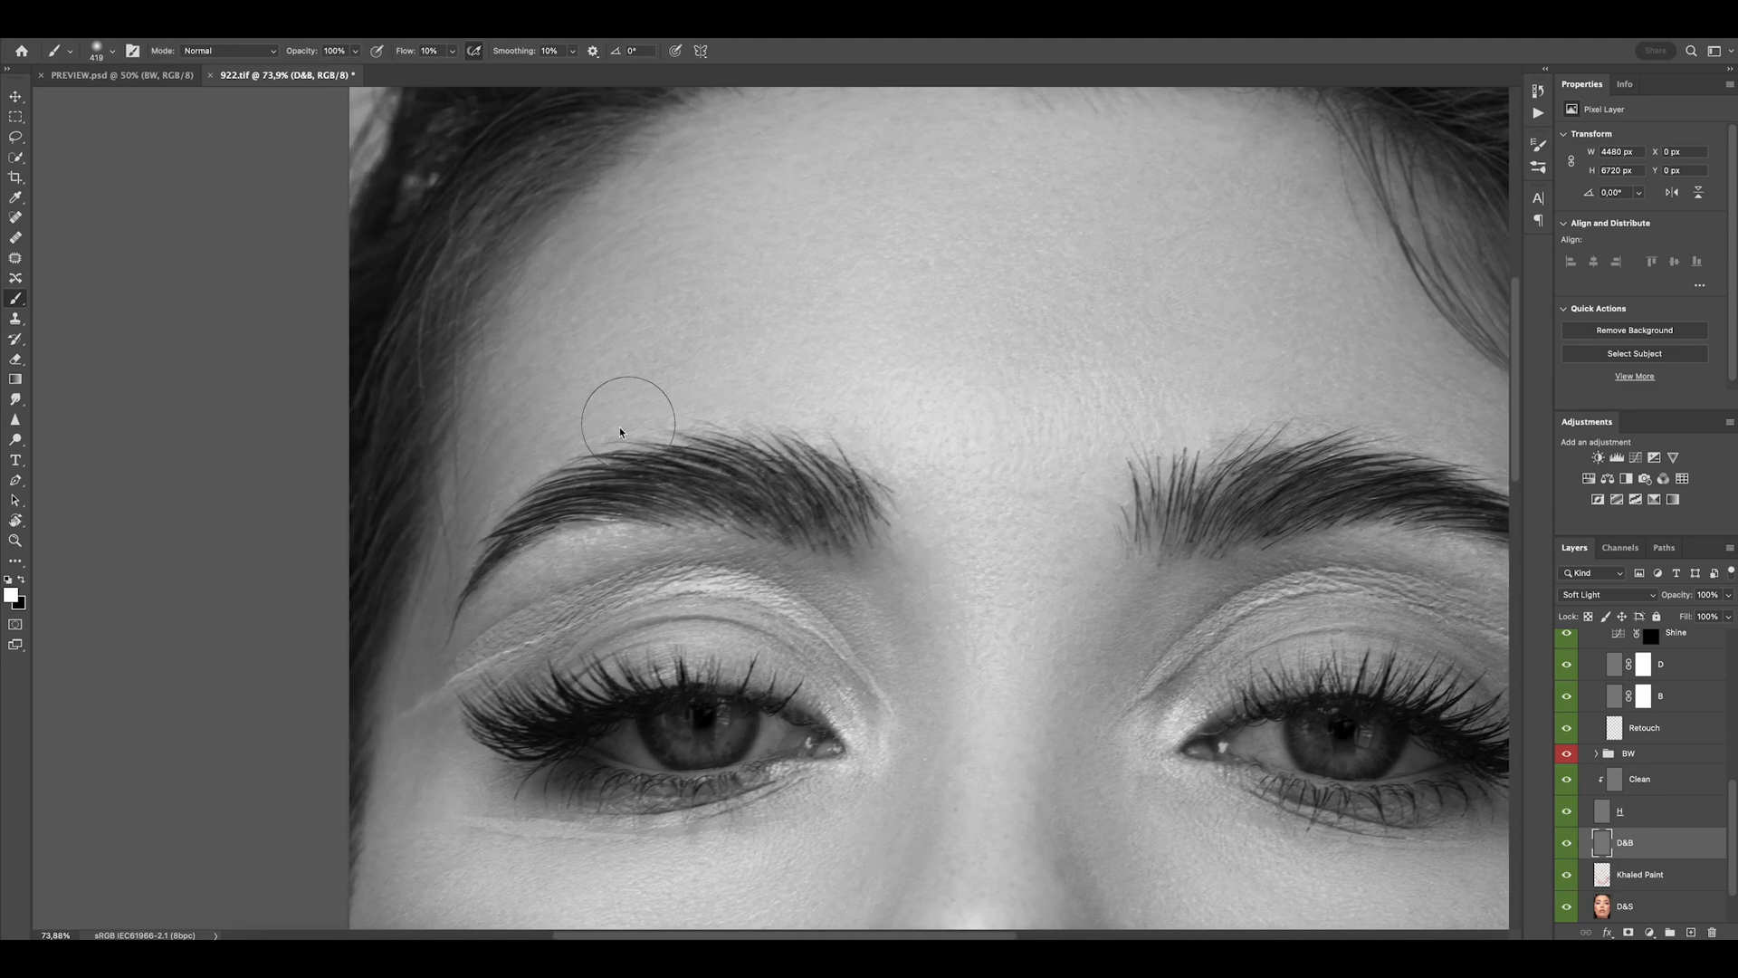
scroll(576, 439, up, 4)
click(1640, 778)
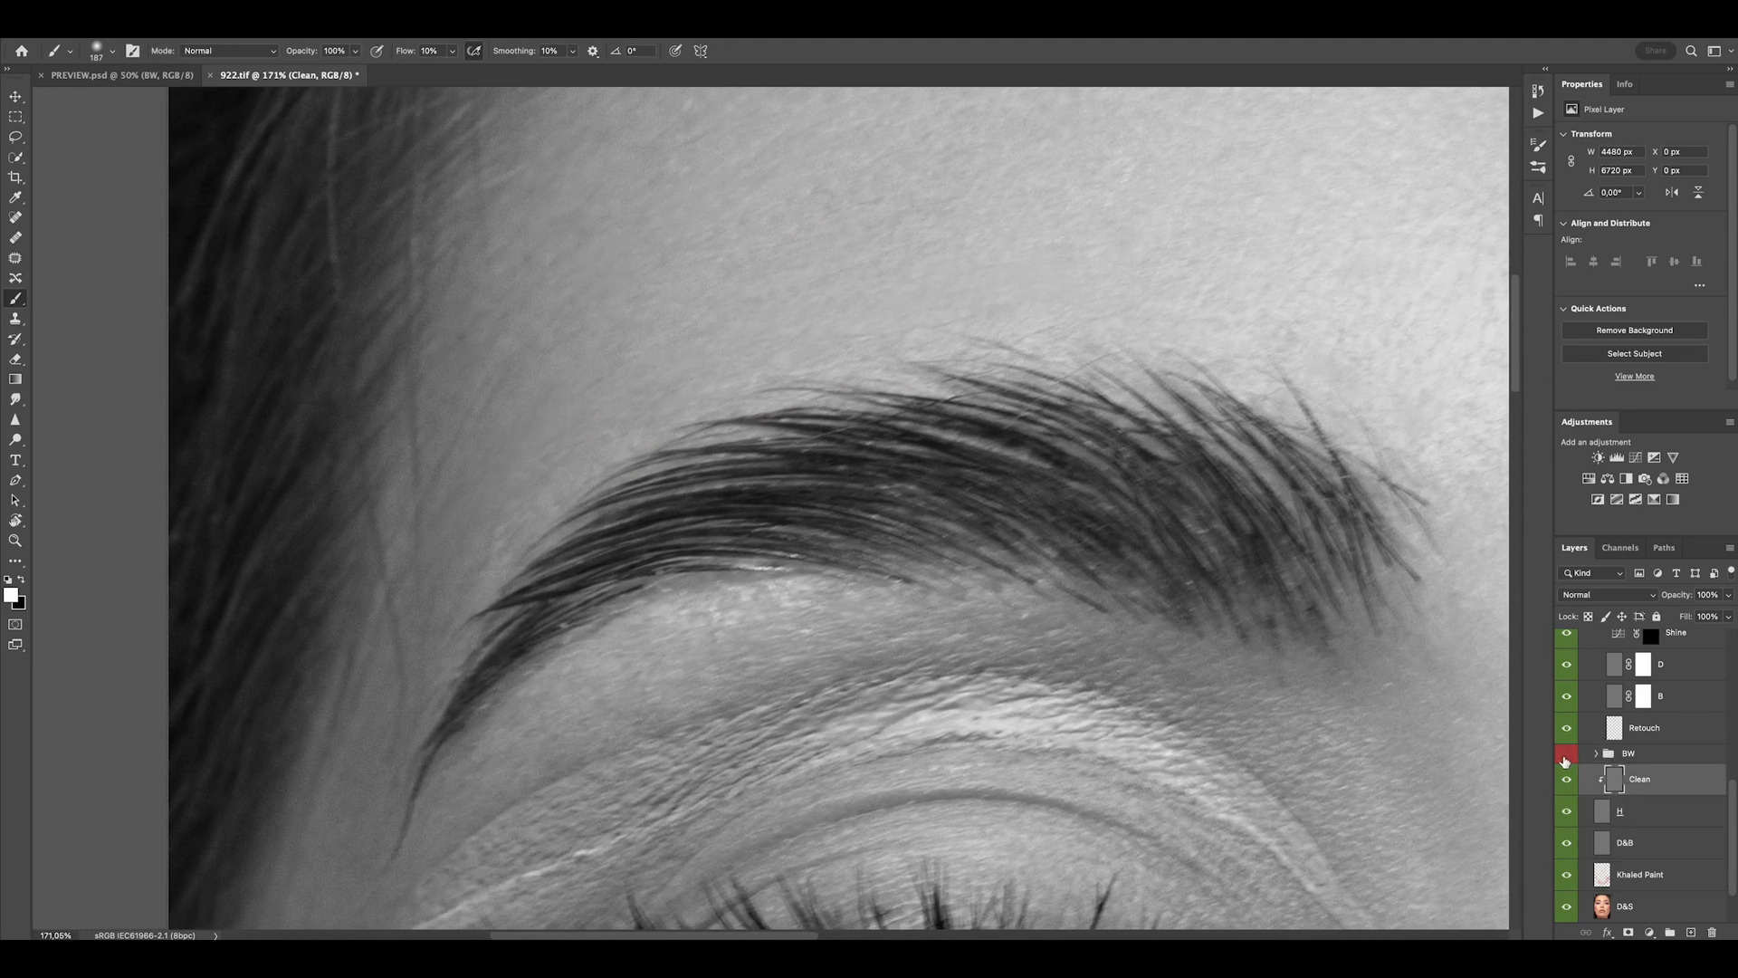
key(s)
mouse_move(400, 53)
mouse_down()
mouse_move(558, 398)
mouse_move(610, 429)
mouse_up()
alt+click(567, 415)
mouse_move(539, 461)
mouse_down()
mouse_move(501, 536)
mouse_move(580, 473)
mouse_up()
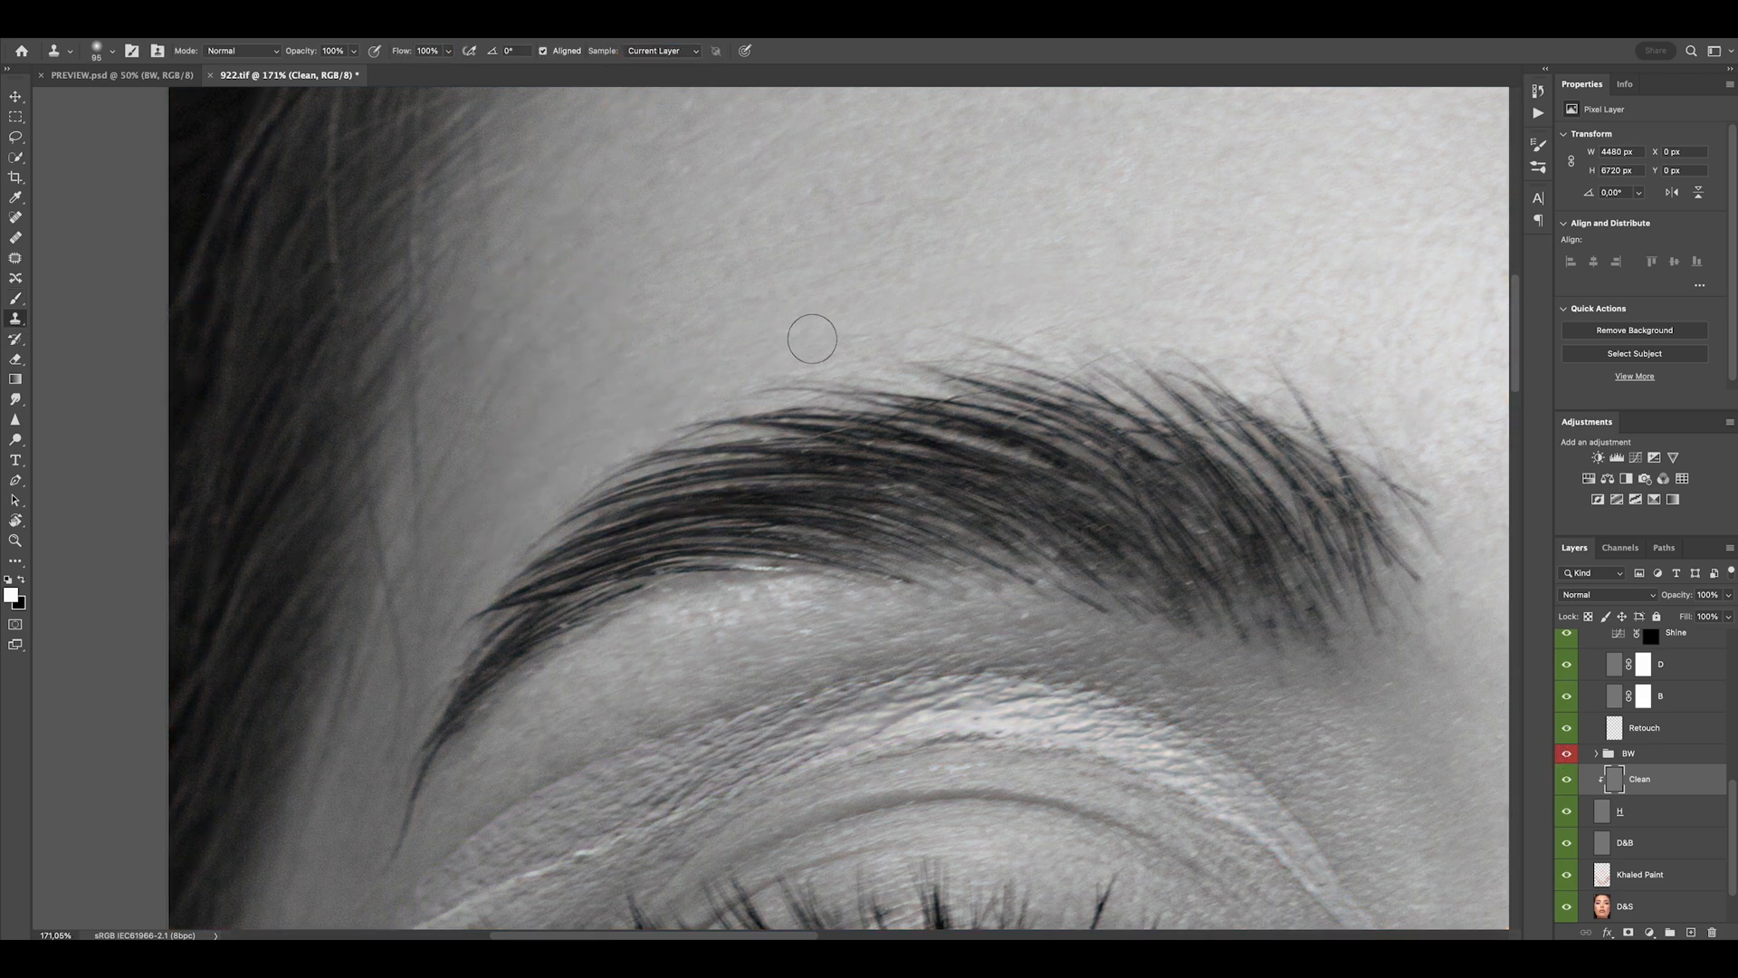
alt+click(654, 391)
mouse_move(617, 405)
mouse_down()
mouse_move(591, 381)
mouse_move(589, 405)
mouse_up()
drag(683, 362, 700, 361)
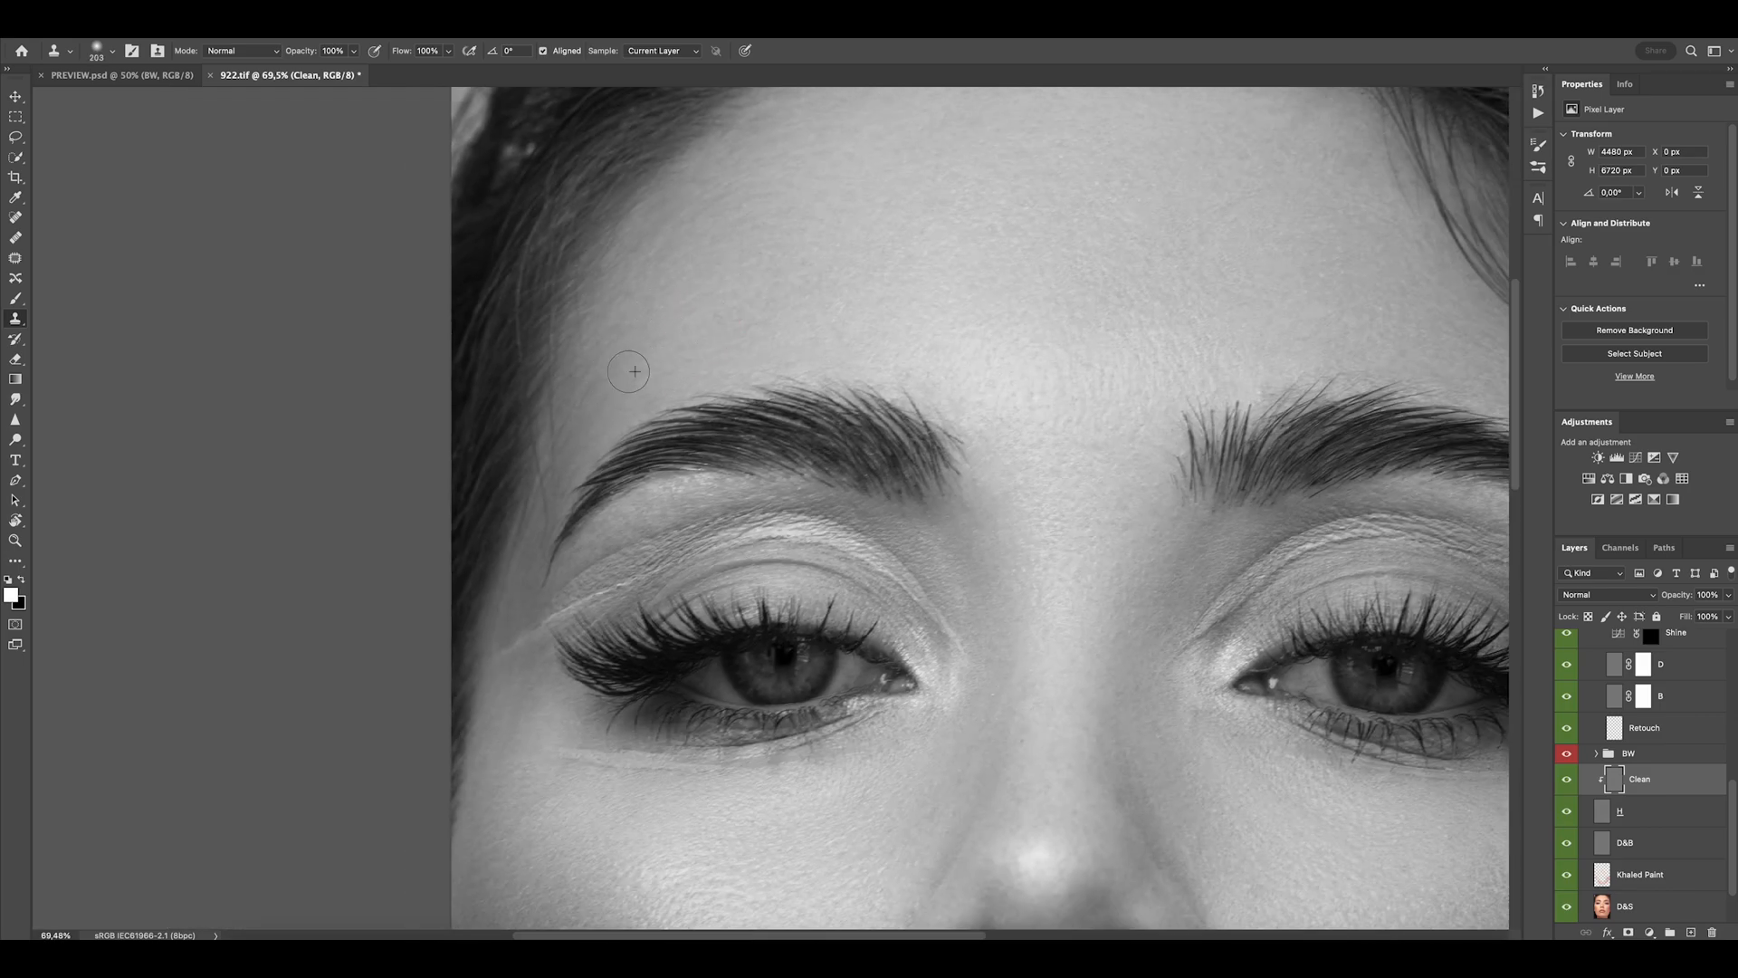
Clone clean skin over the stray hairs and uneven texture around the eyebrow on the image's right.
scroll(773, 304, right, 5)
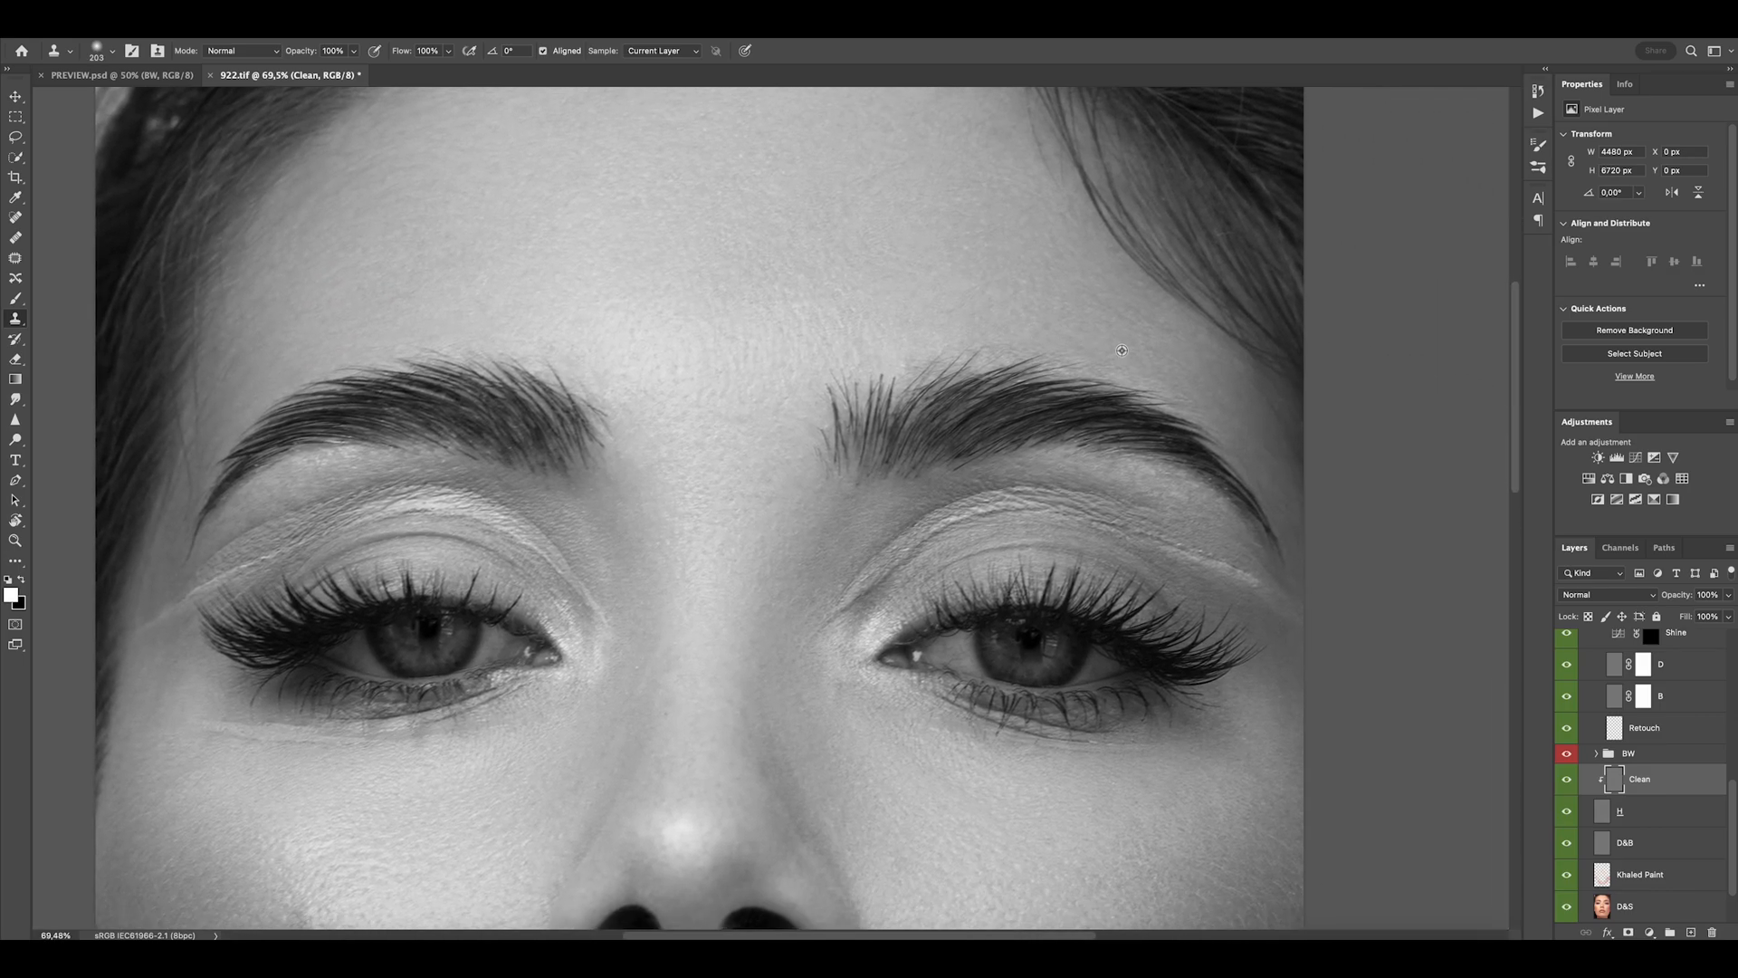
drag(1187, 360, 1101, 304)
mouse_move(1200, 454)
mouse_down()
mouse_move(1094, 453)
mouse_move(1148, 443)
mouse_up()
drag(1136, 436, 1122, 436)
scroll(831, 410, down, 5)
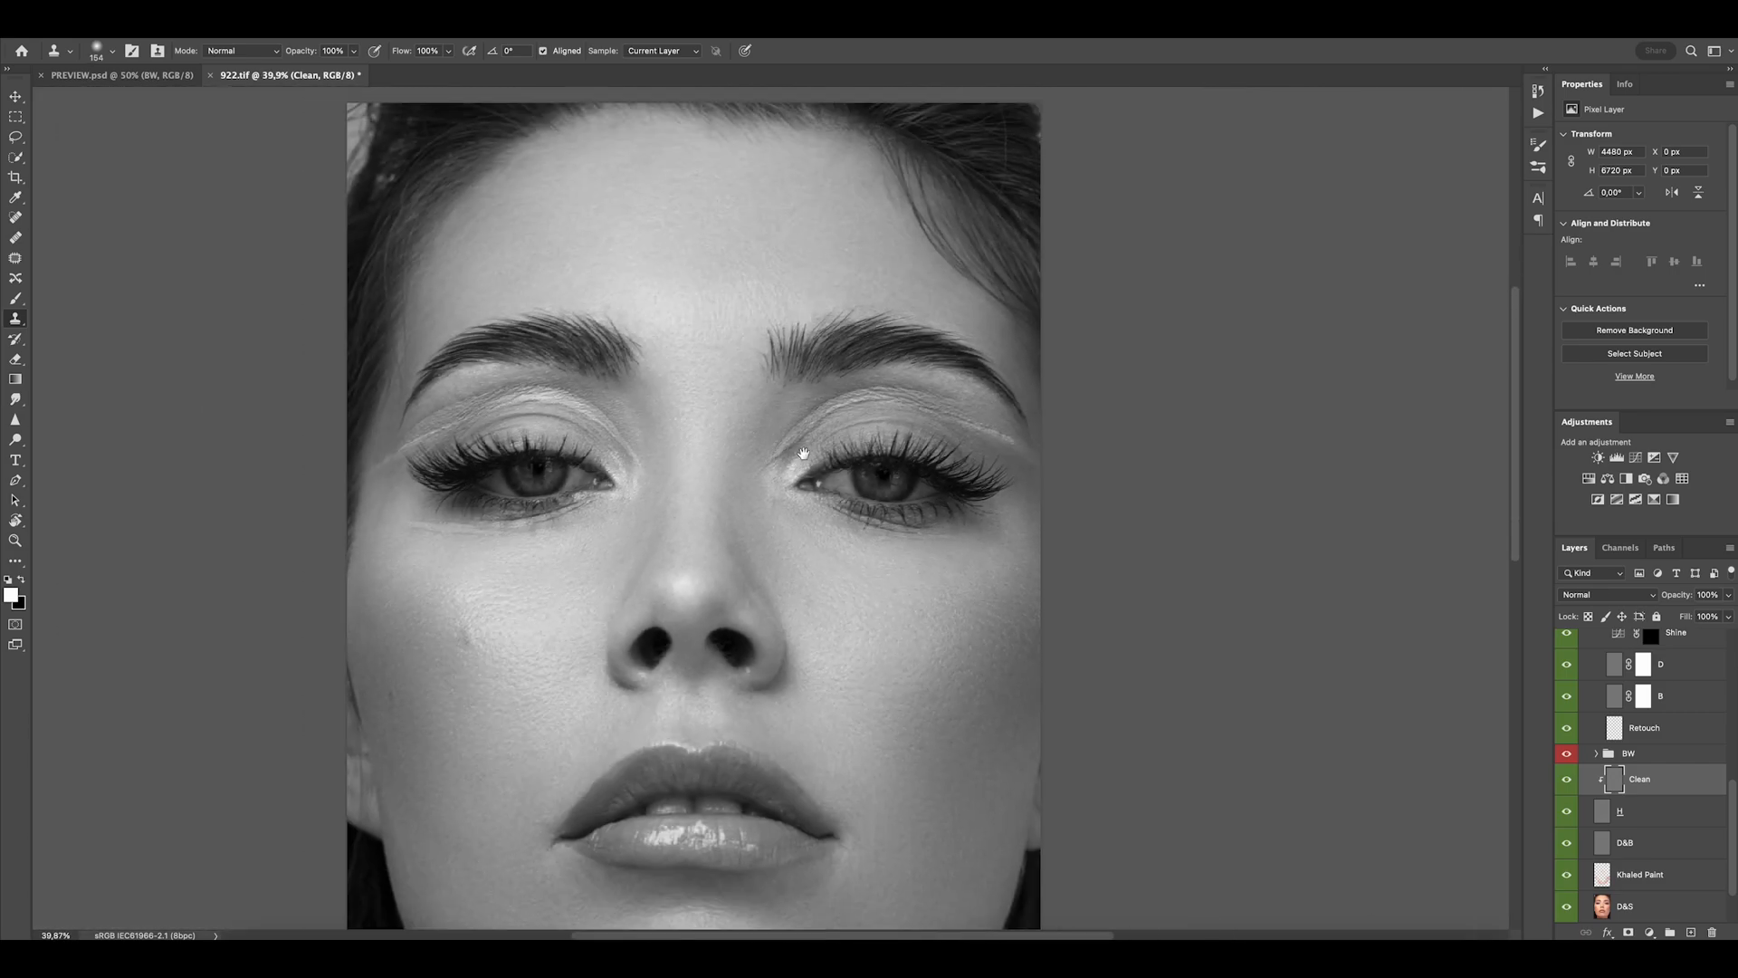
scroll(416, 421, up, 3)
scroll(420, 397, down, 5)
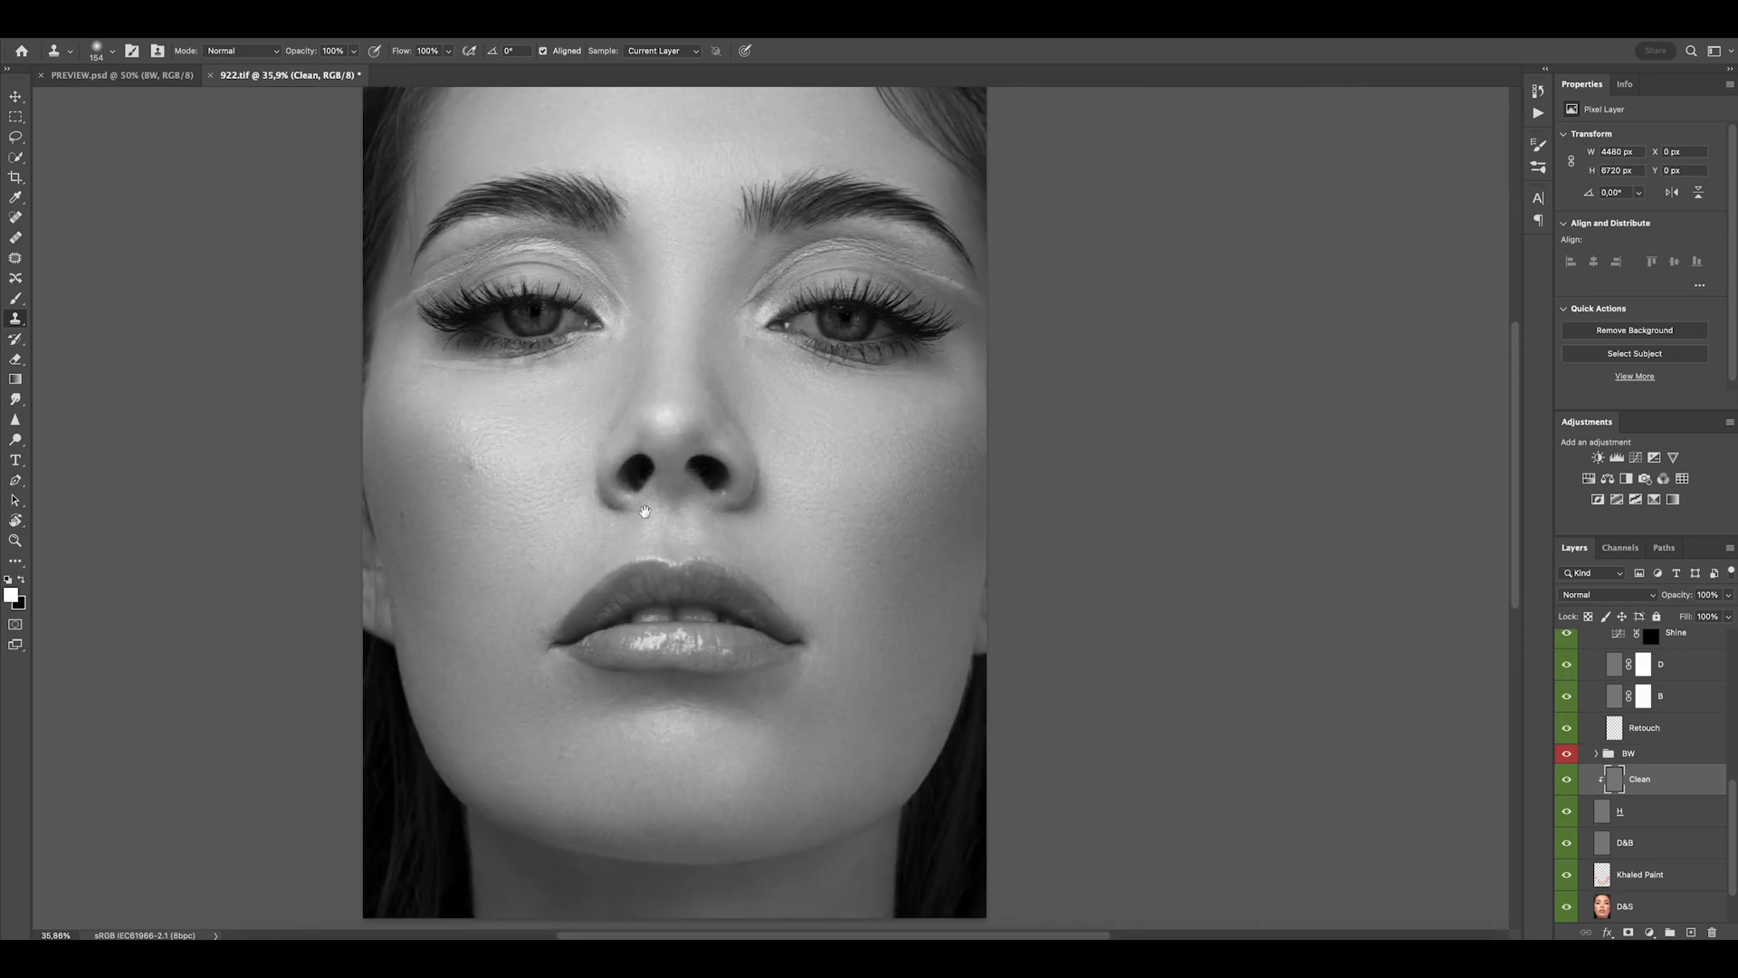
Clone clean skin over the uneven texture around the mouth, chin and jaw on the Clean layer, varying the brush size.
scroll(640, 497, up, 5)
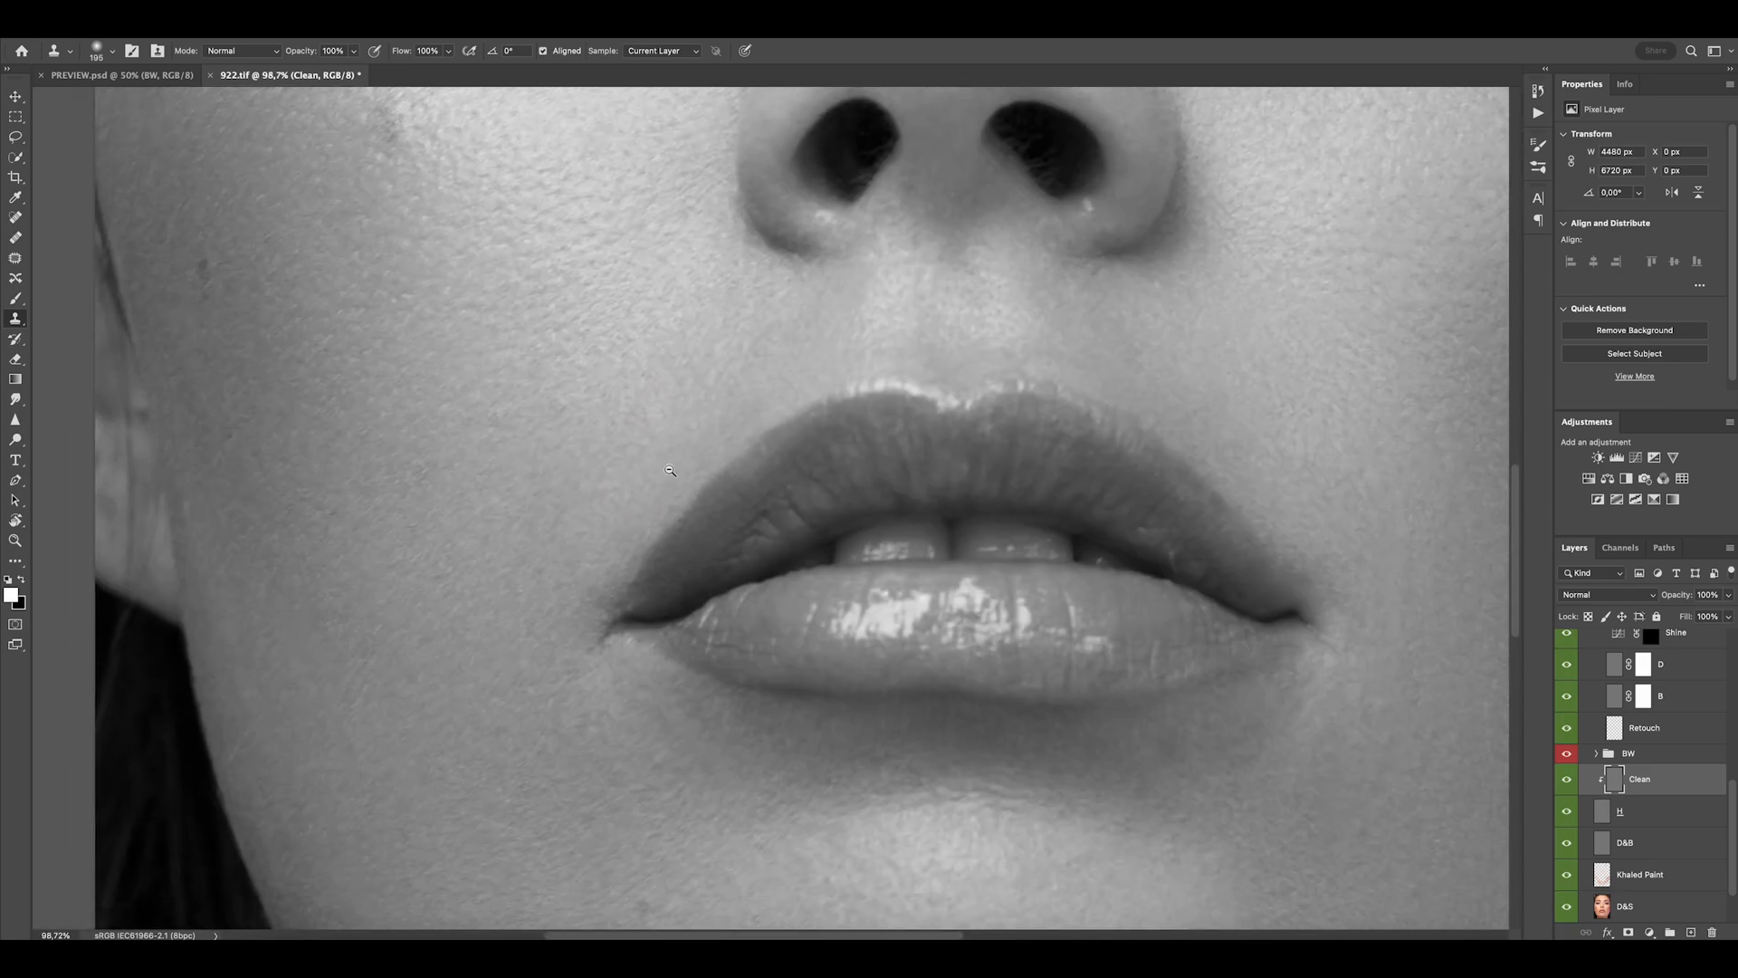
scroll(670, 470, down, 3)
scroll(621, 621, down, 1)
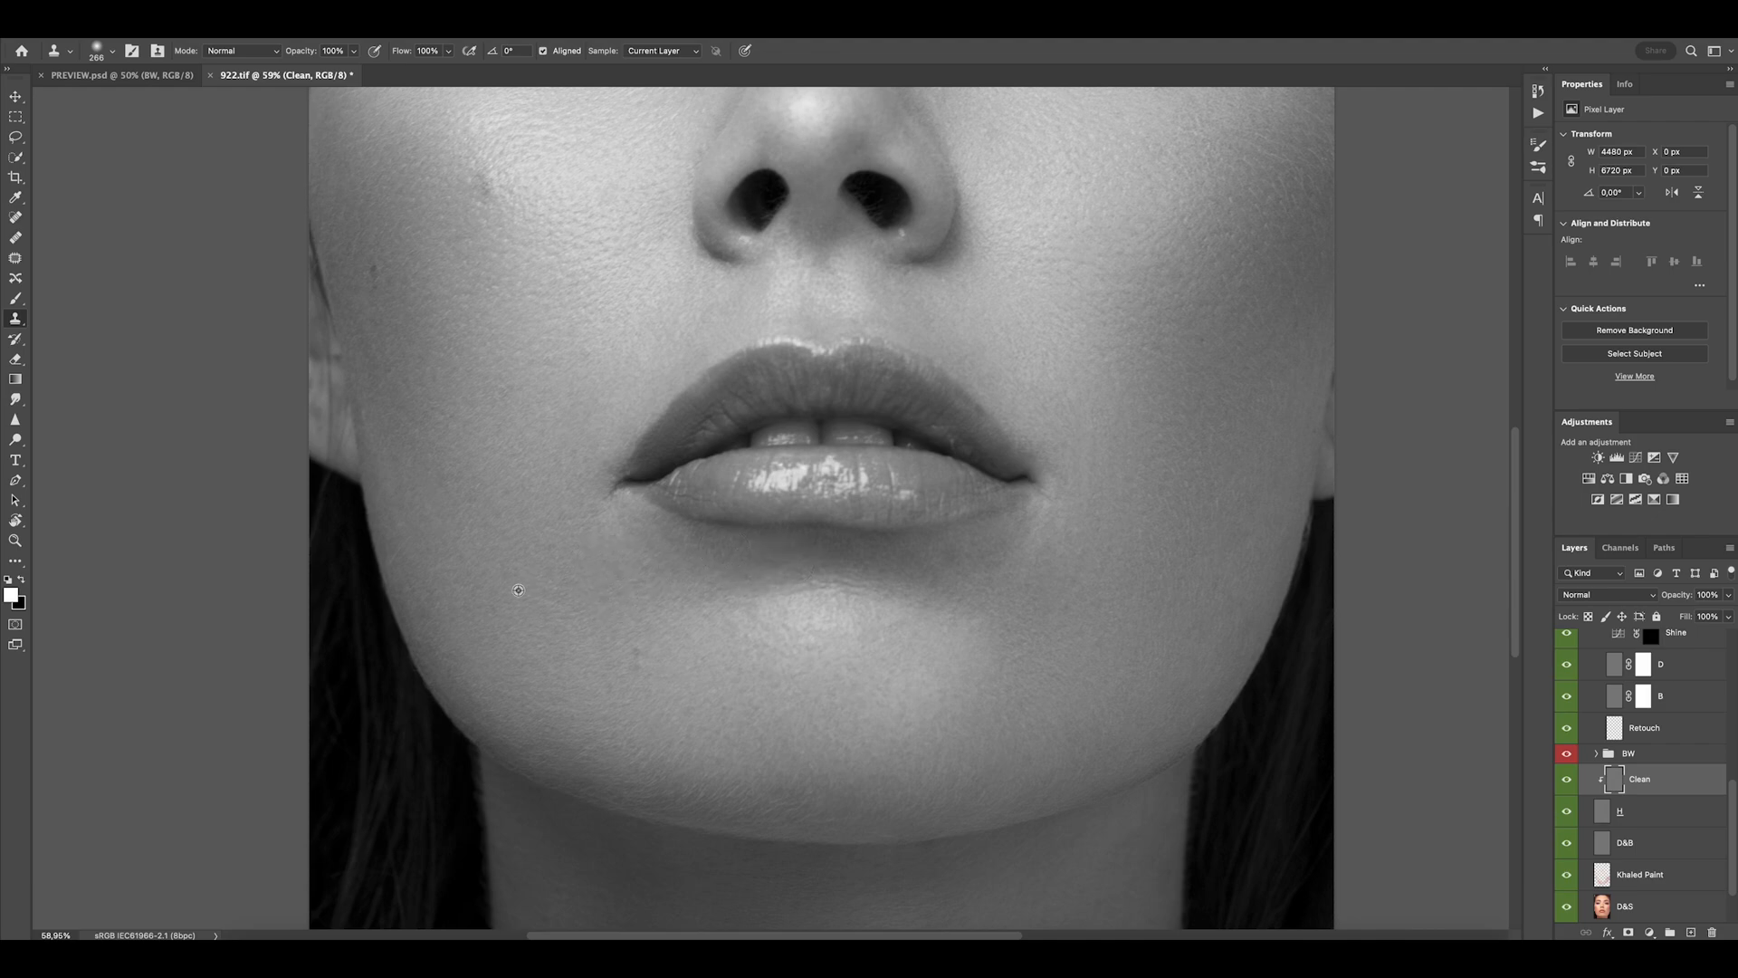
scroll(518, 590, down, 2)
scroll(857, 489, up, 3)
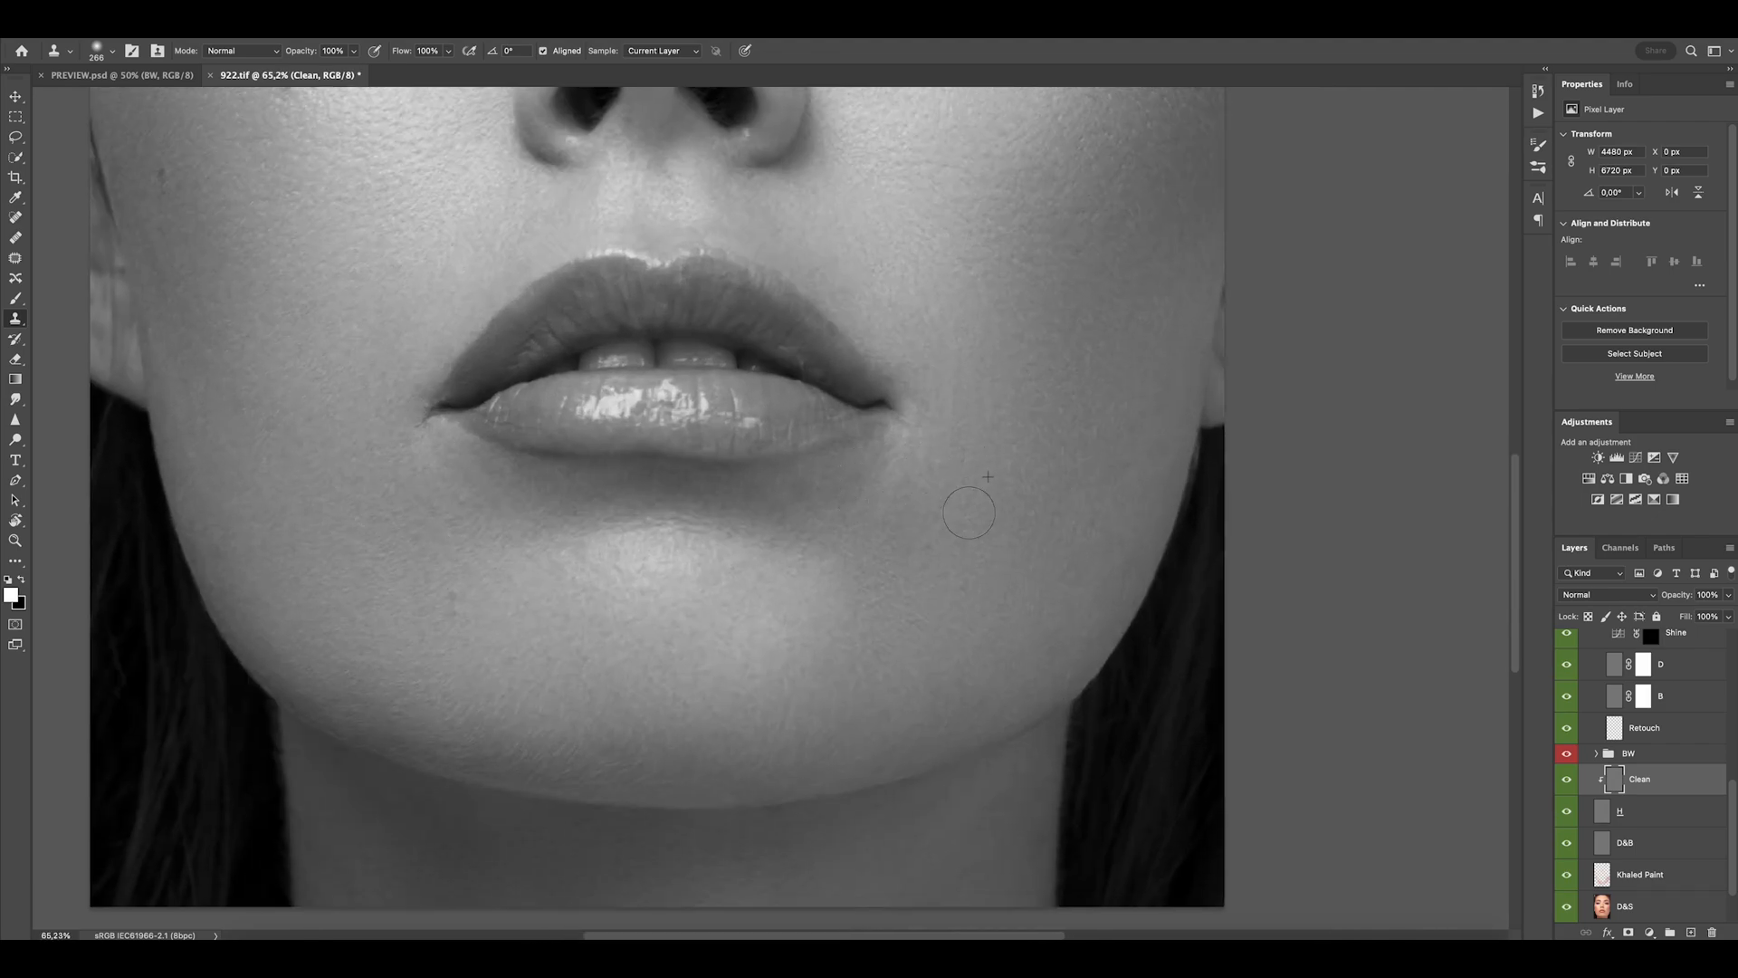
scroll(882, 594, down, 2)
scroll(882, 634, up, 4)
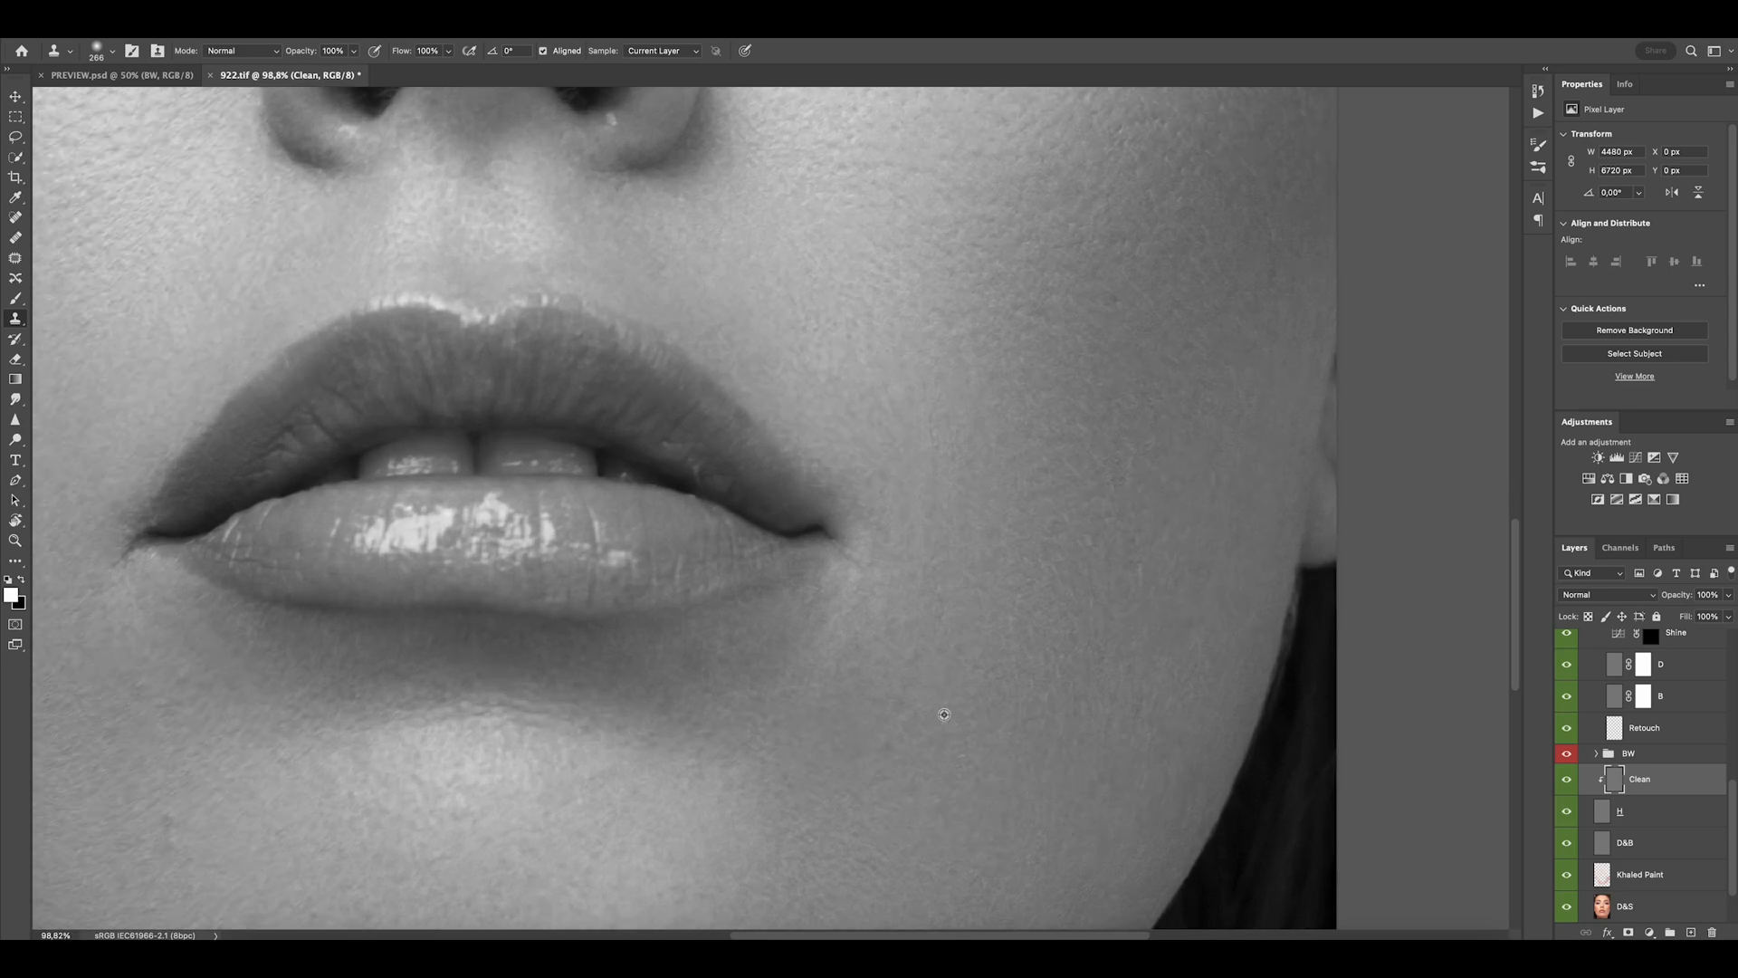
scroll(924, 669, down, 3)
scroll(937, 597, down, 2)
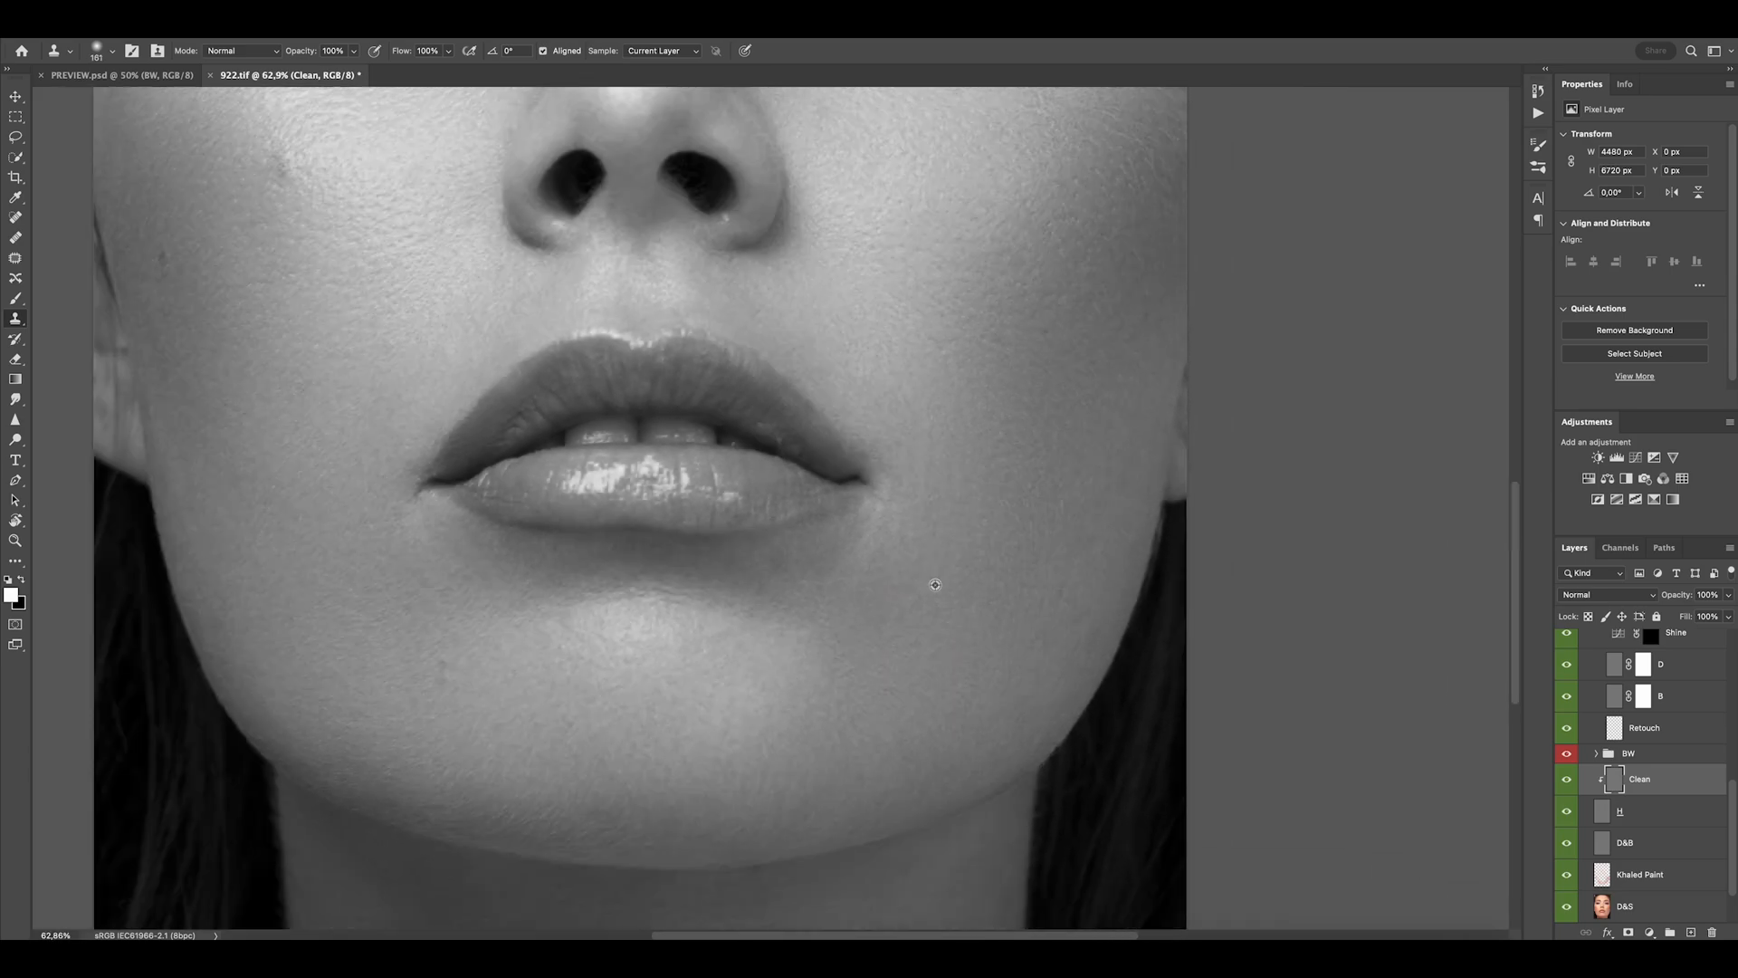
scroll(915, 625, down, 2)
On the D&B layer, paint over the tonal patches below the lips with the Brush at 10% flow.
click(1634, 844)
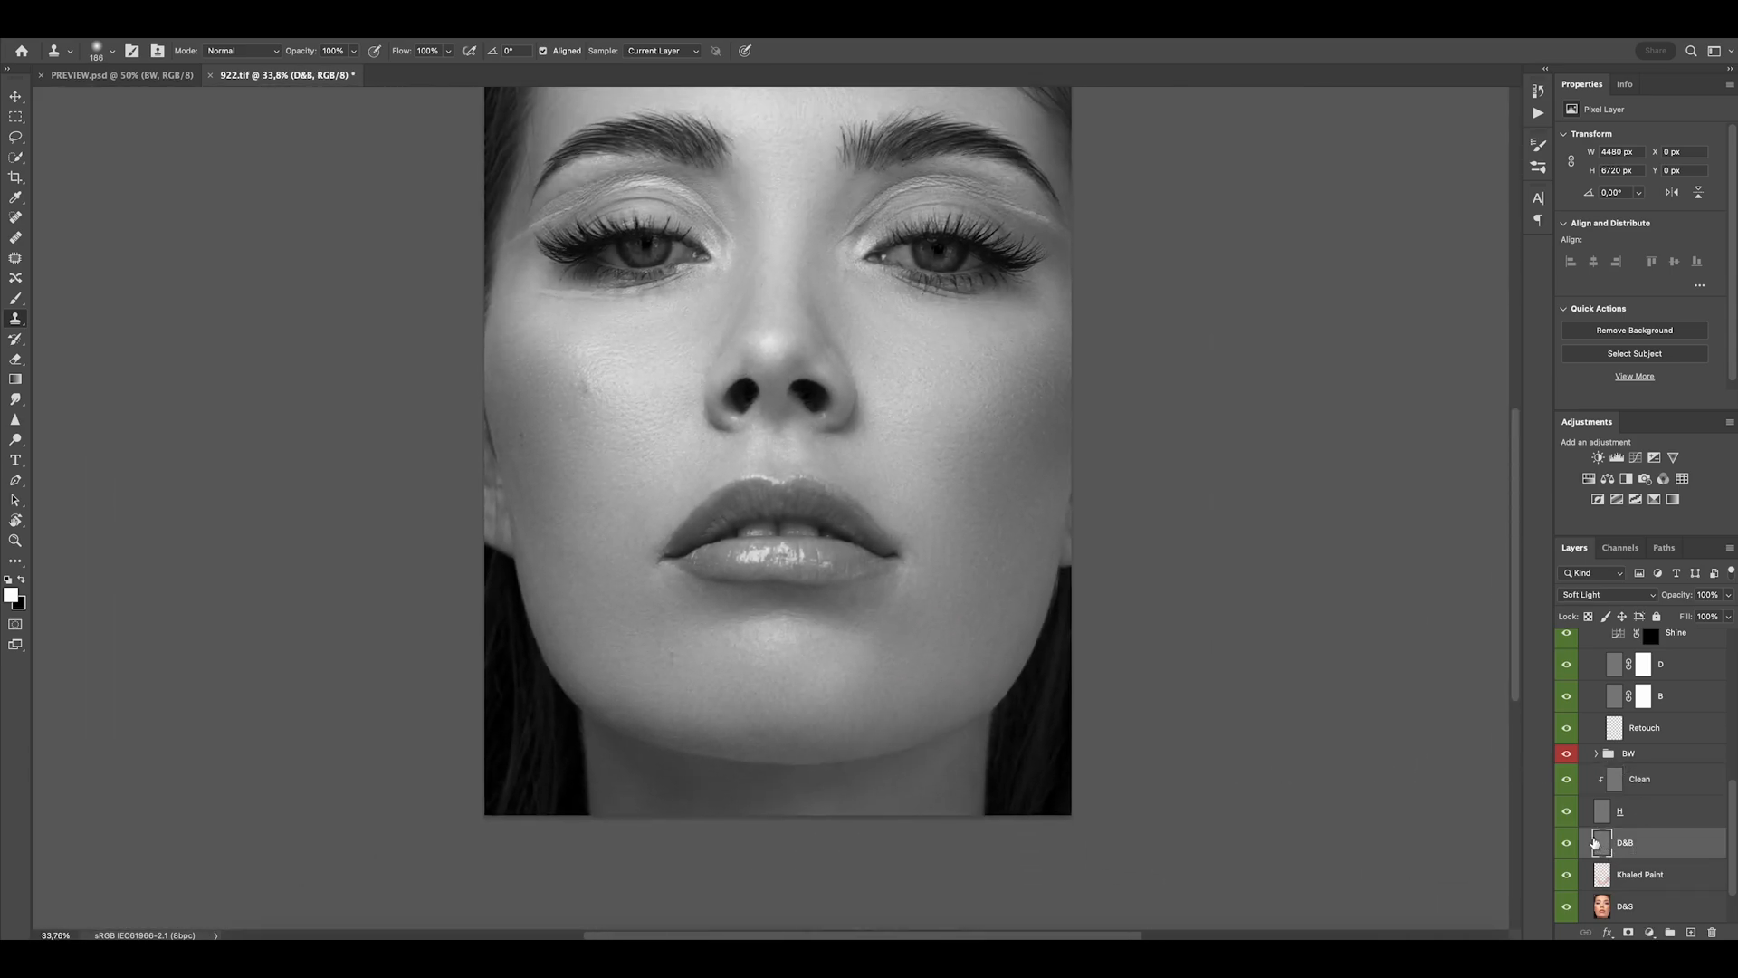
key(b)
key(x)
scroll(931, 609, up, 5)
drag(826, 582, 795, 570)
scroll(962, 594, down, 3)
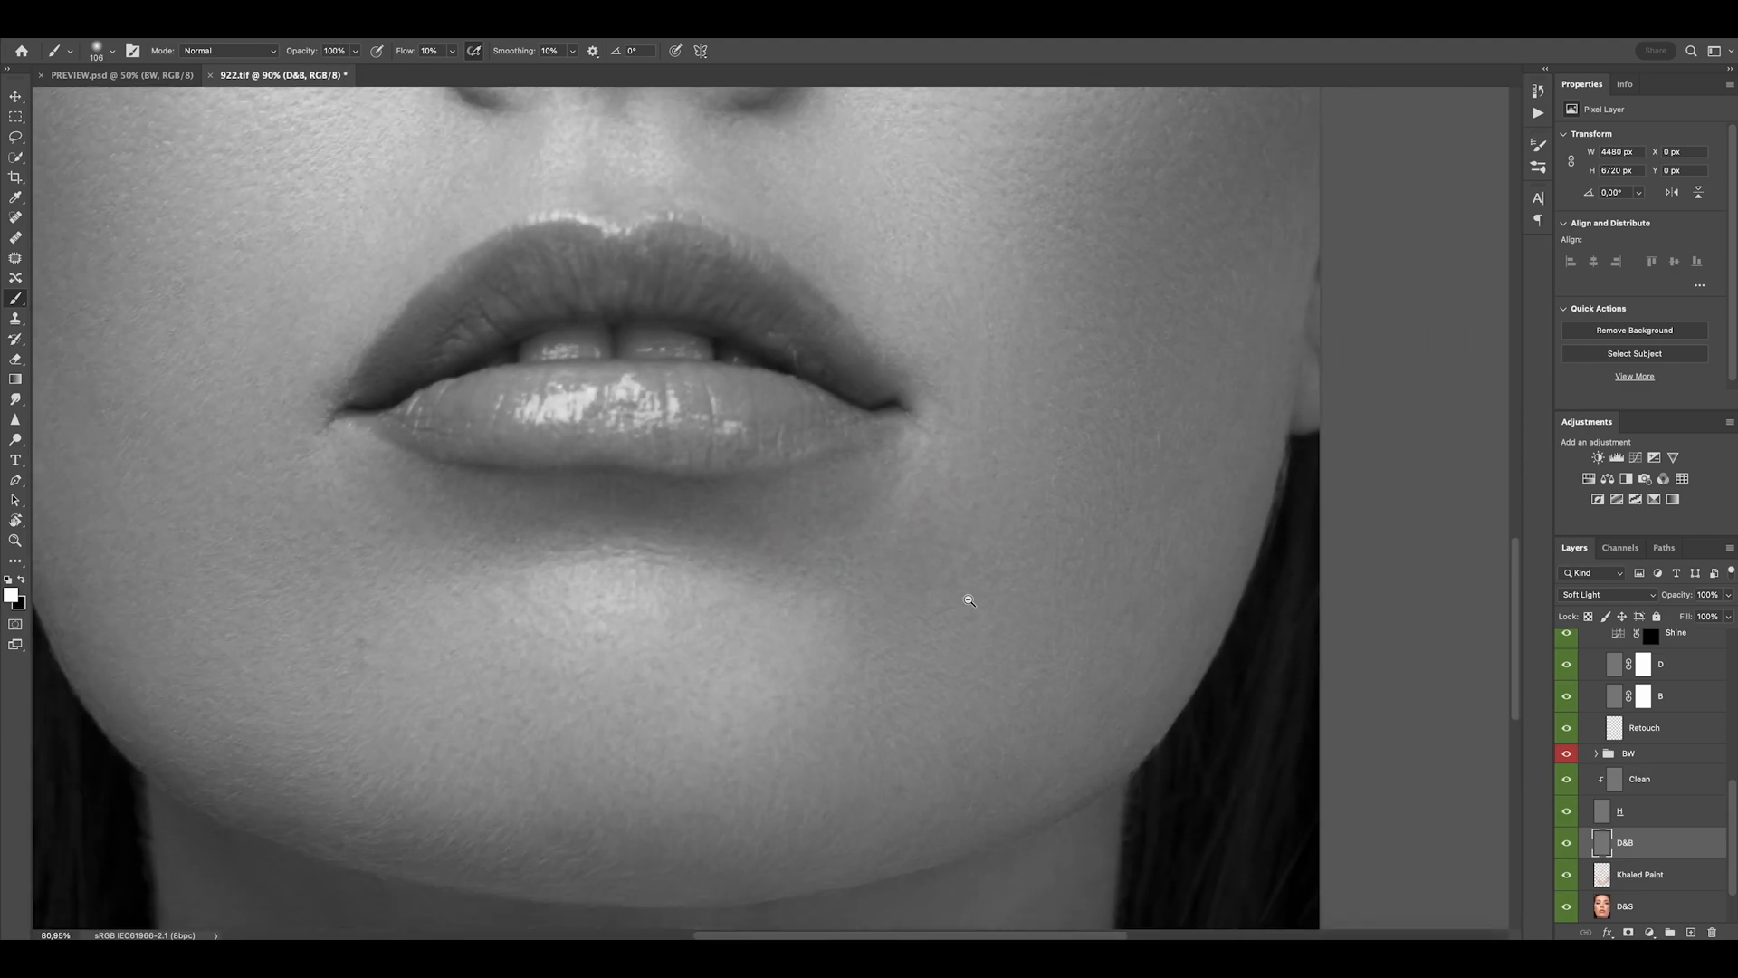
Even the tones beside the mouth corner on the image's right with a soft white brush.
scroll(992, 480, up, 1)
key(x)
key(x)
drag(963, 508, 1012, 494)
scroll(1021, 508, down, 2)
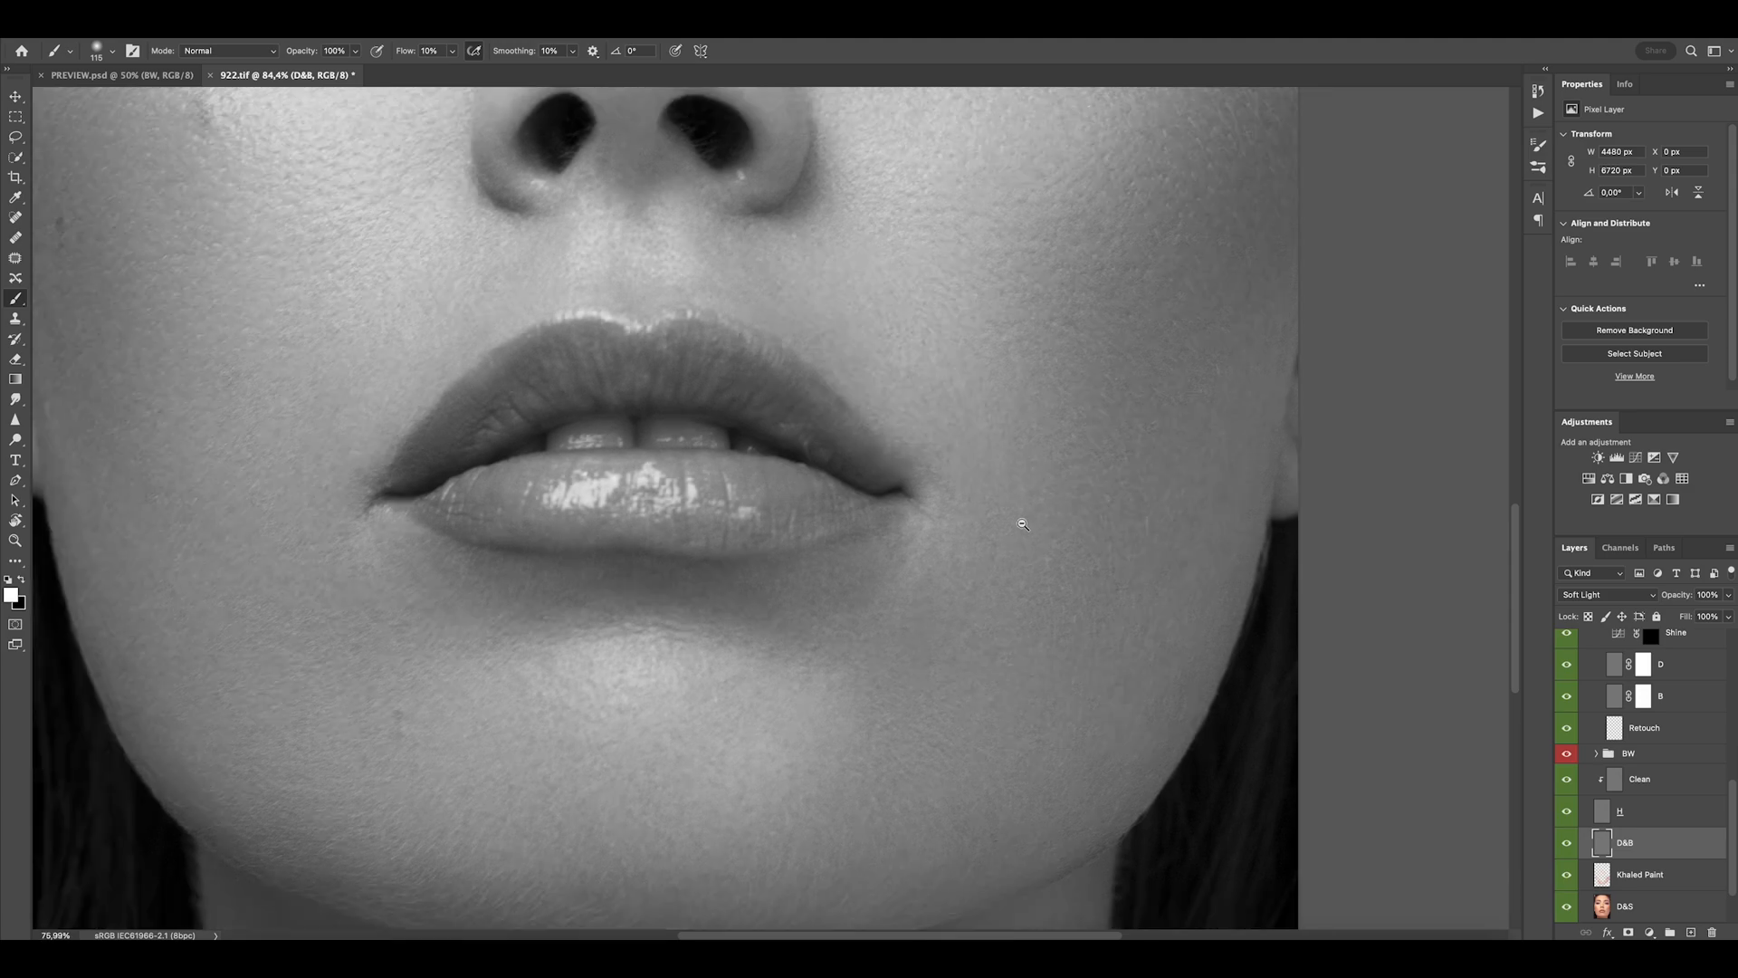
Dodge the remaining dark patches along the lower cheek and jaw on the image's right.
scroll(1137, 610, up, 2)
scroll(1149, 628, down, 2)
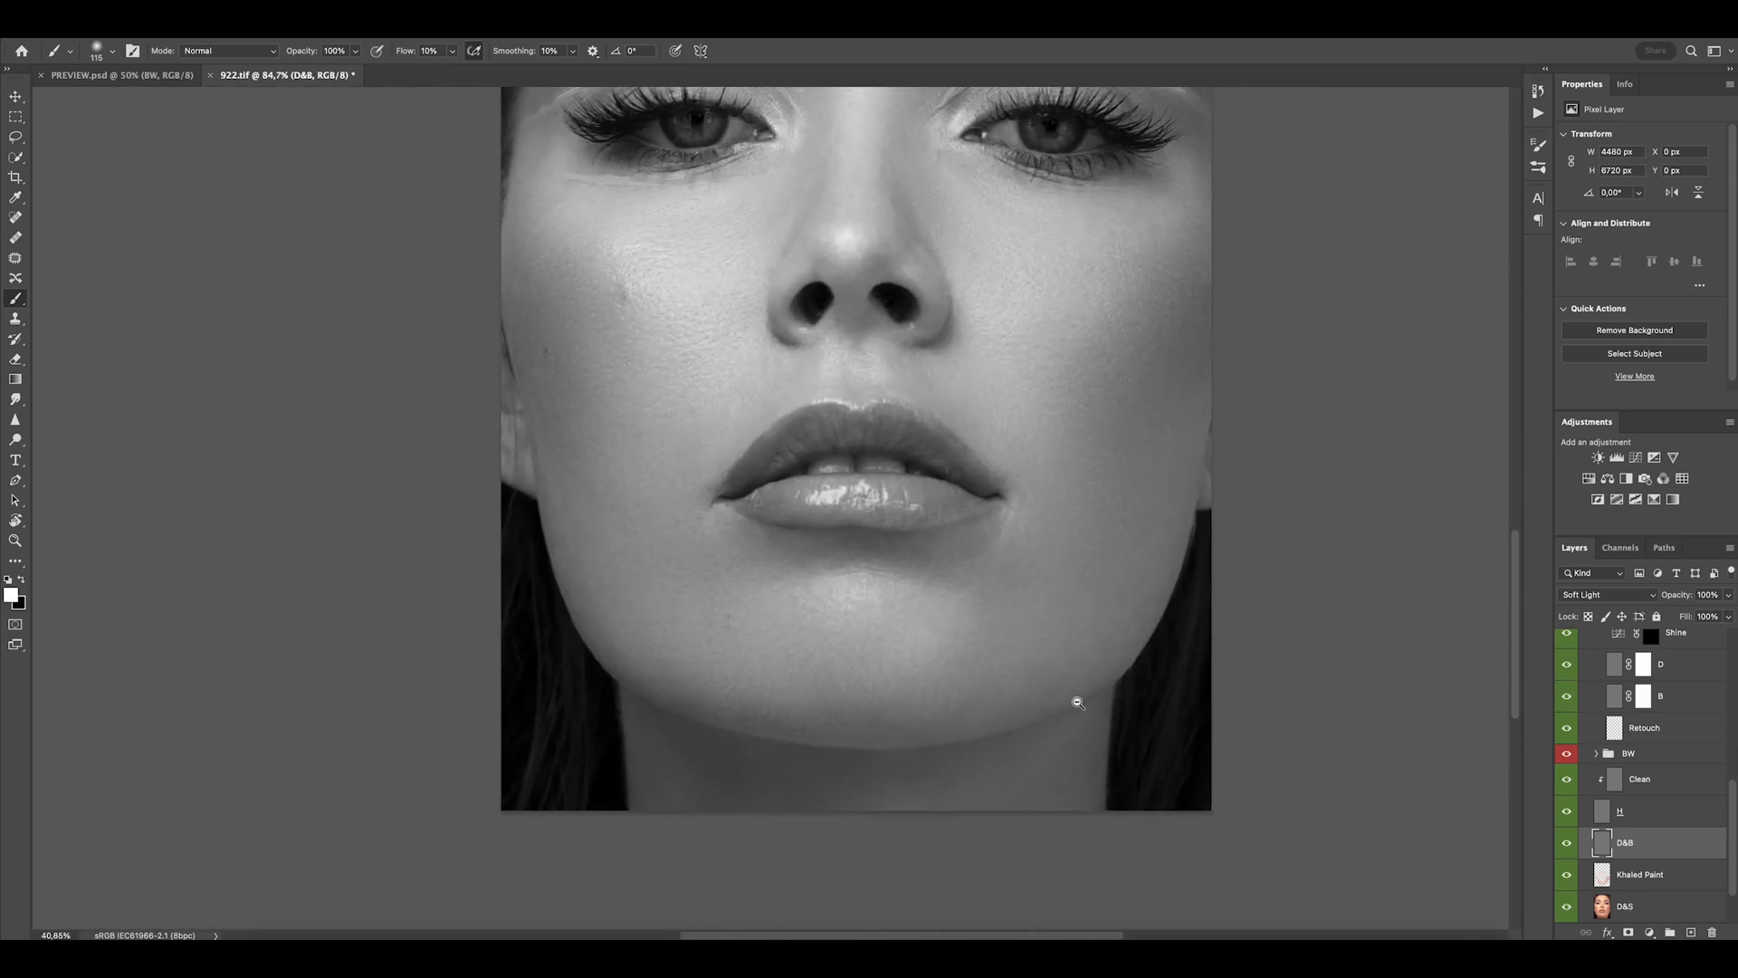
scroll(1146, 600, up, 3)
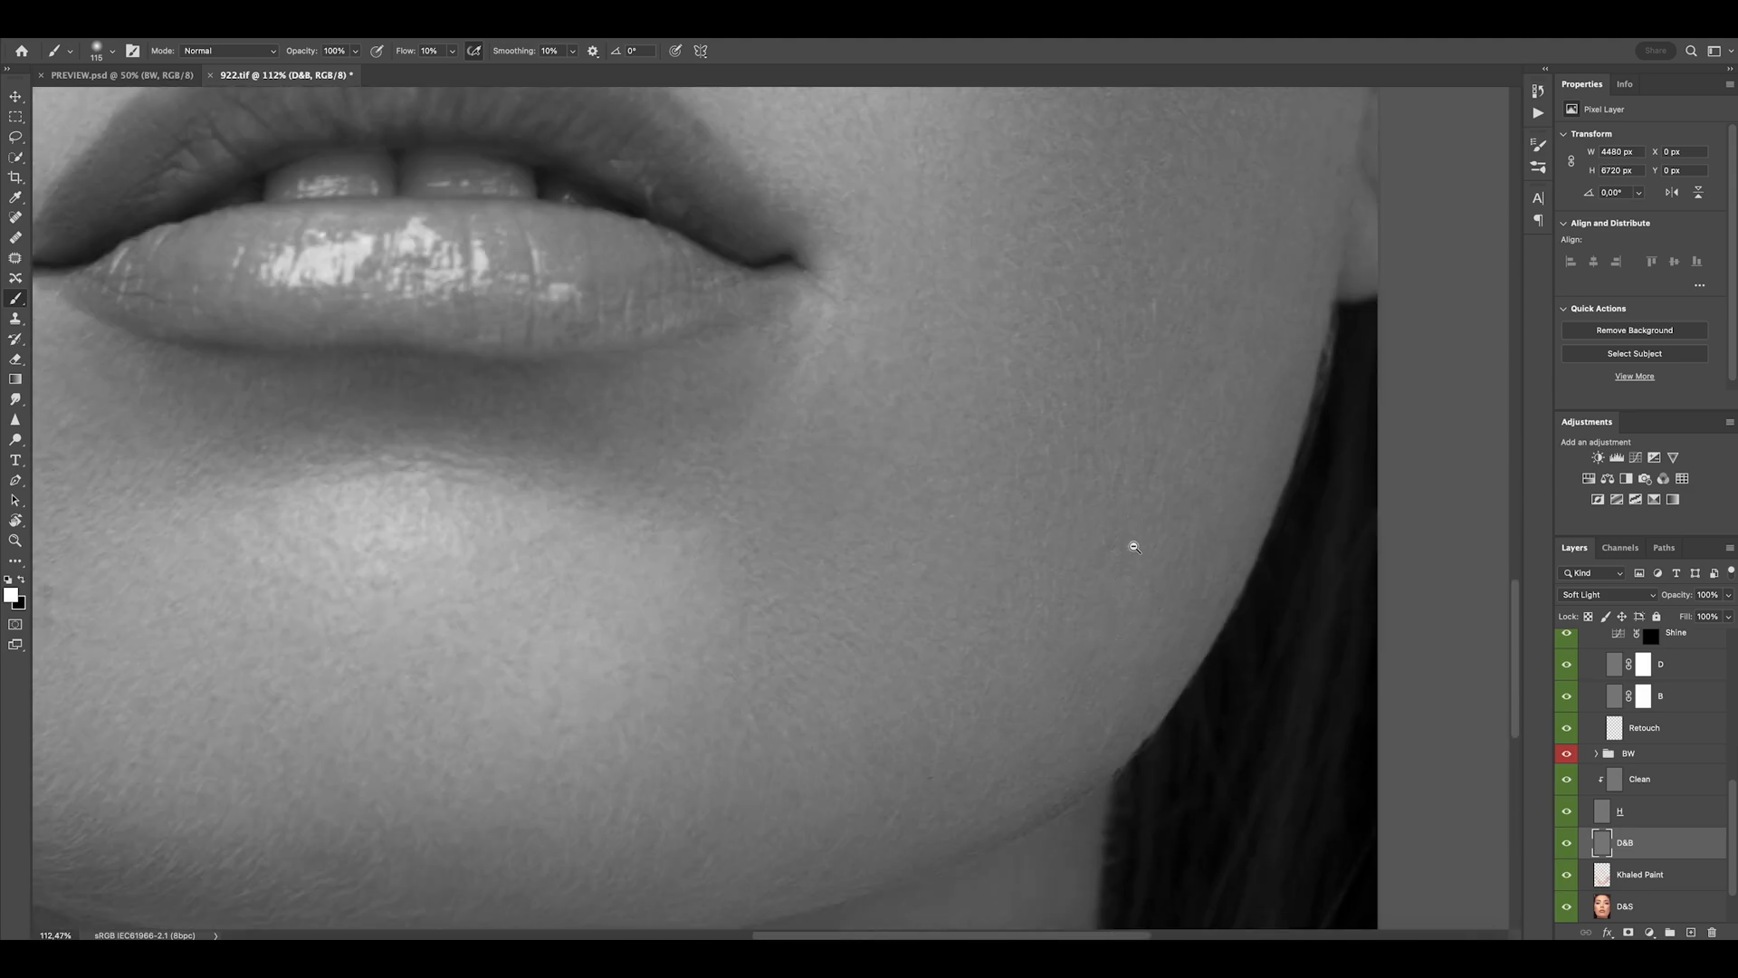
scroll(1013, 578, down, 2)
scroll(652, 528, up, 2)
scroll(538, 640, down, 4)
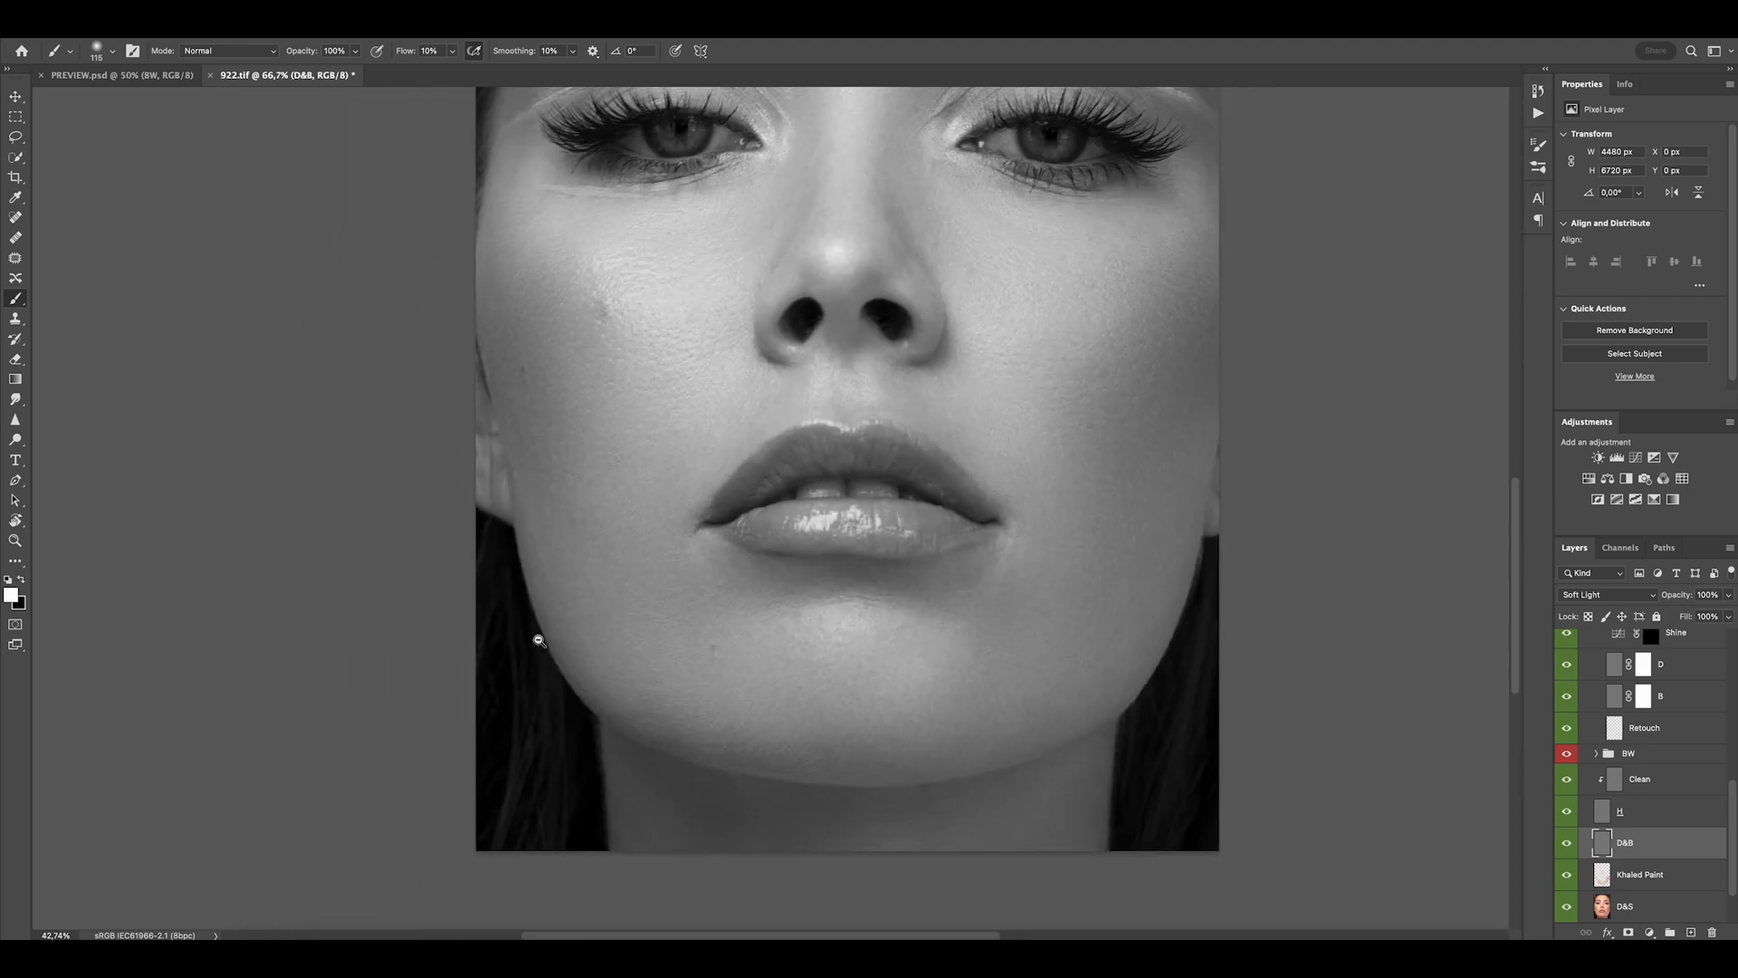
Smooth the tonal transitions on the lower cheek and jaw on the image's left with the 10% flow brush.
scroll(574, 427, up, 4)
key(x)
scroll(588, 496, down, 3)
scroll(582, 496, up, 3)
drag(619, 488, 581, 471)
scroll(617, 475, down, 2)
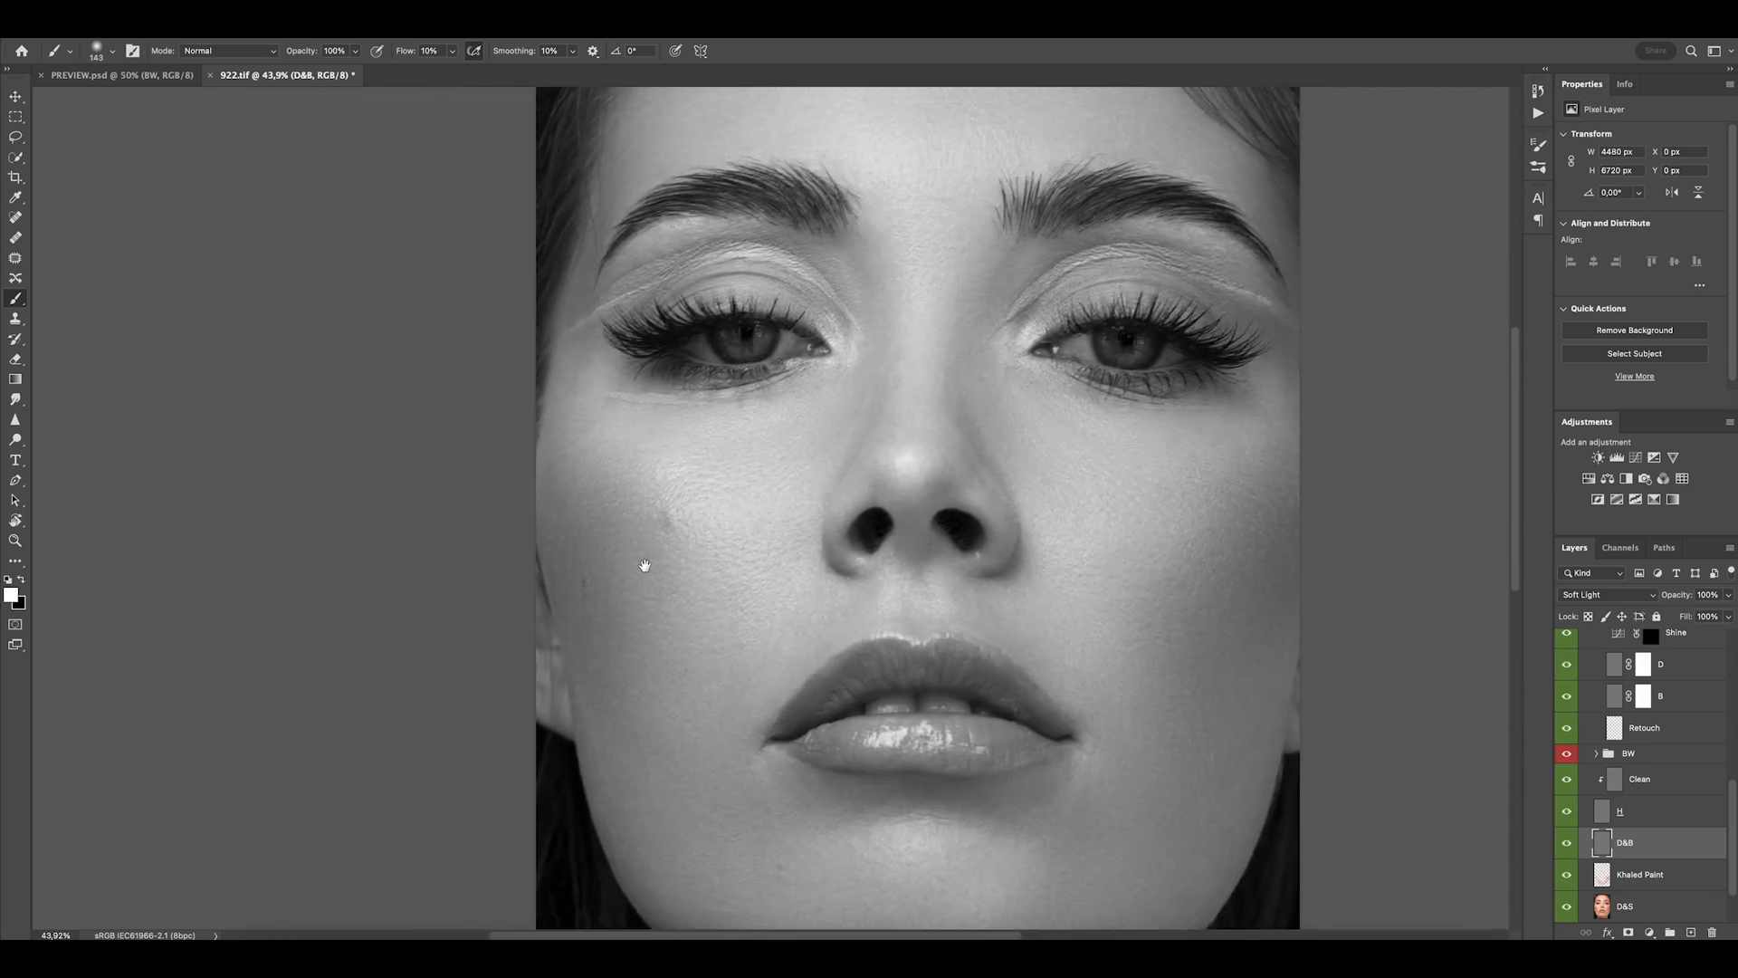
Dodge uneven areas of the mid-face and cheeks on the D&B layer, enlarging the brush for the broader transitions.
scroll(951, 543, up, 3)
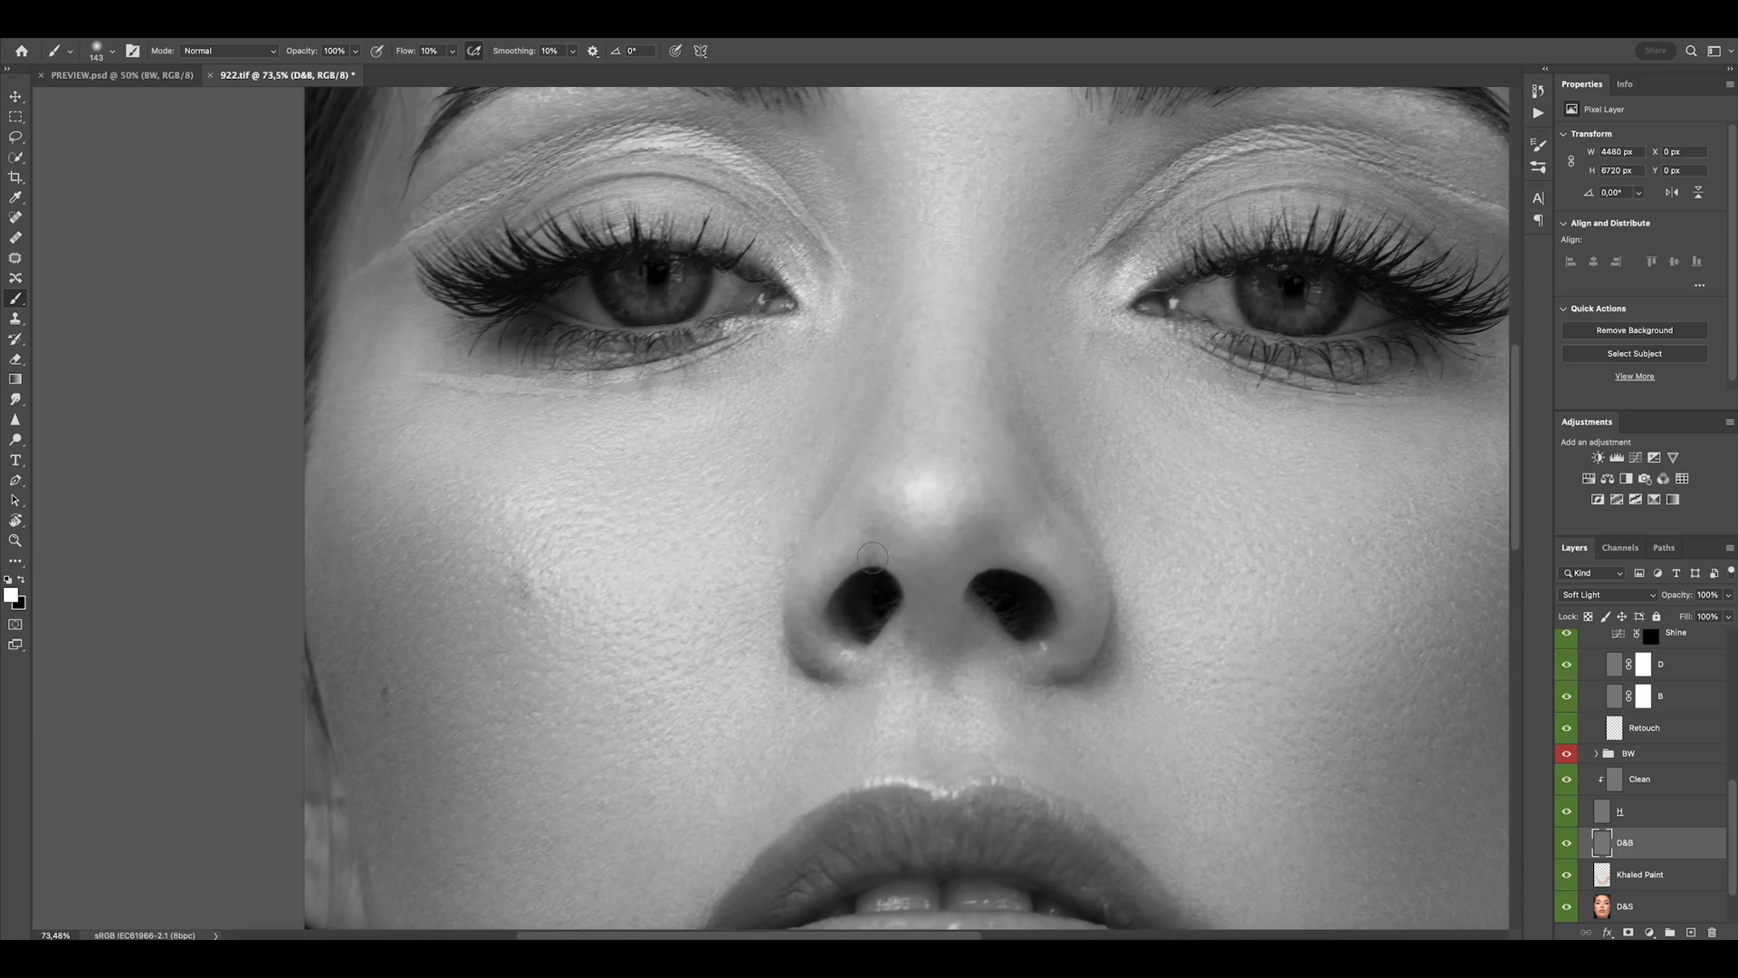
scroll(873, 556, down, 3)
scroll(935, 550, down, 2)
scroll(850, 601, up, 5)
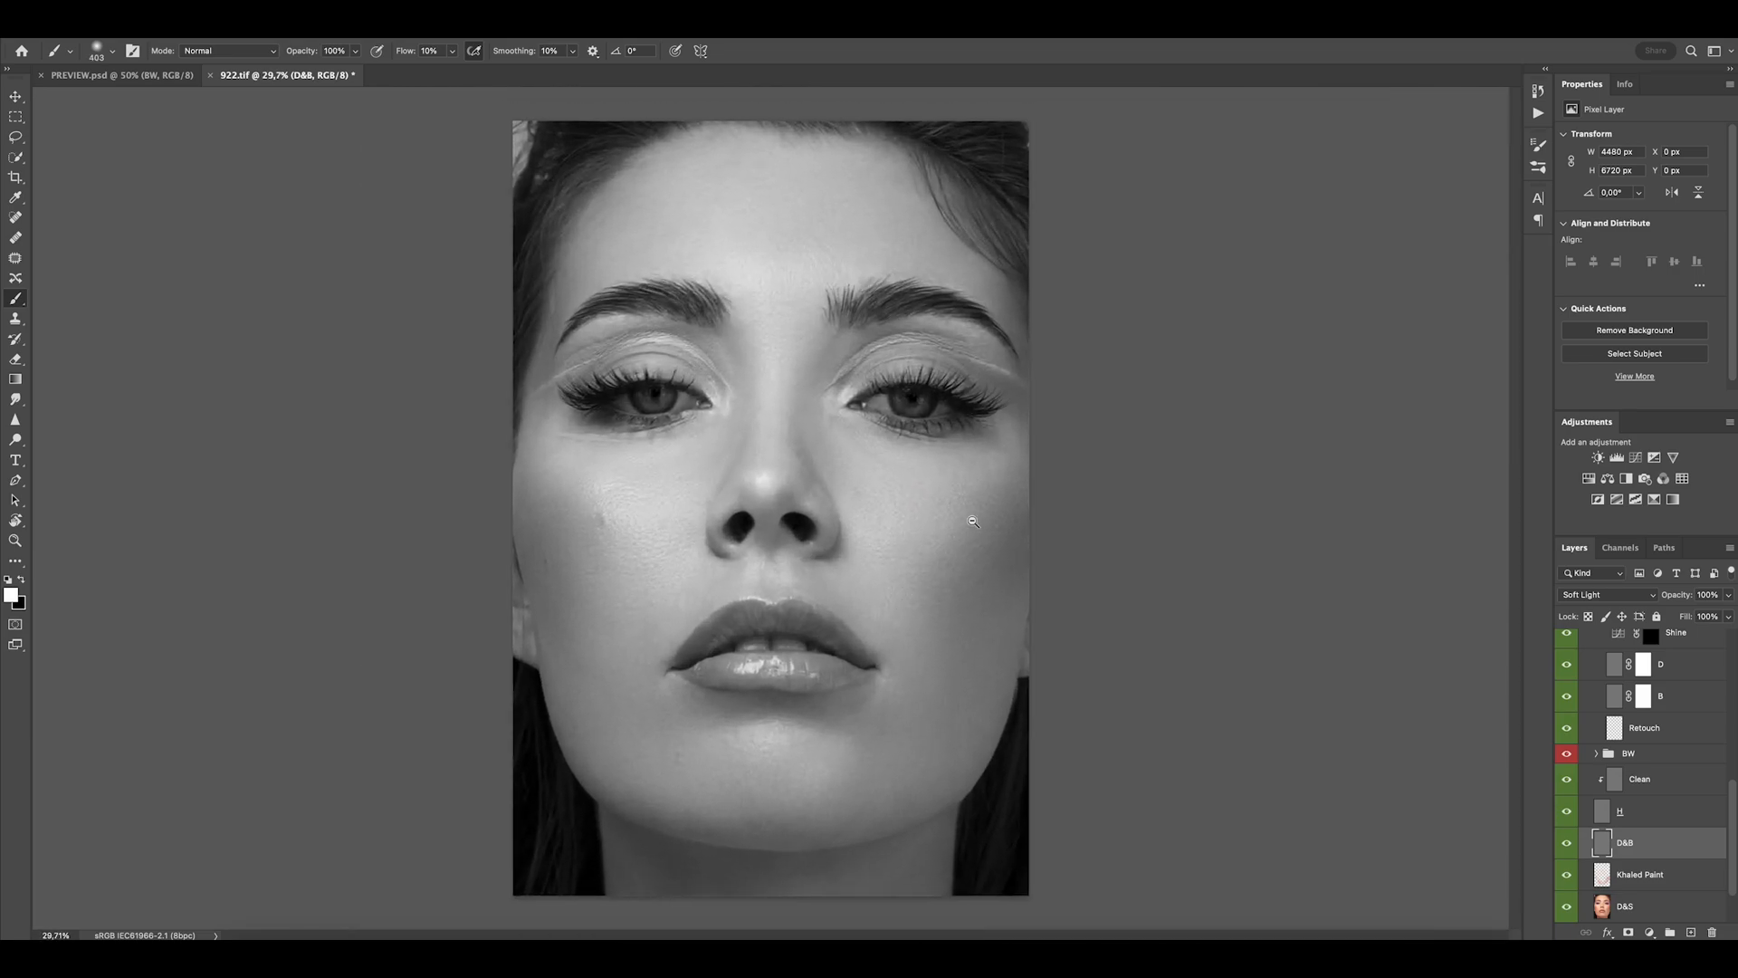
scroll(796, 529, down, 4)
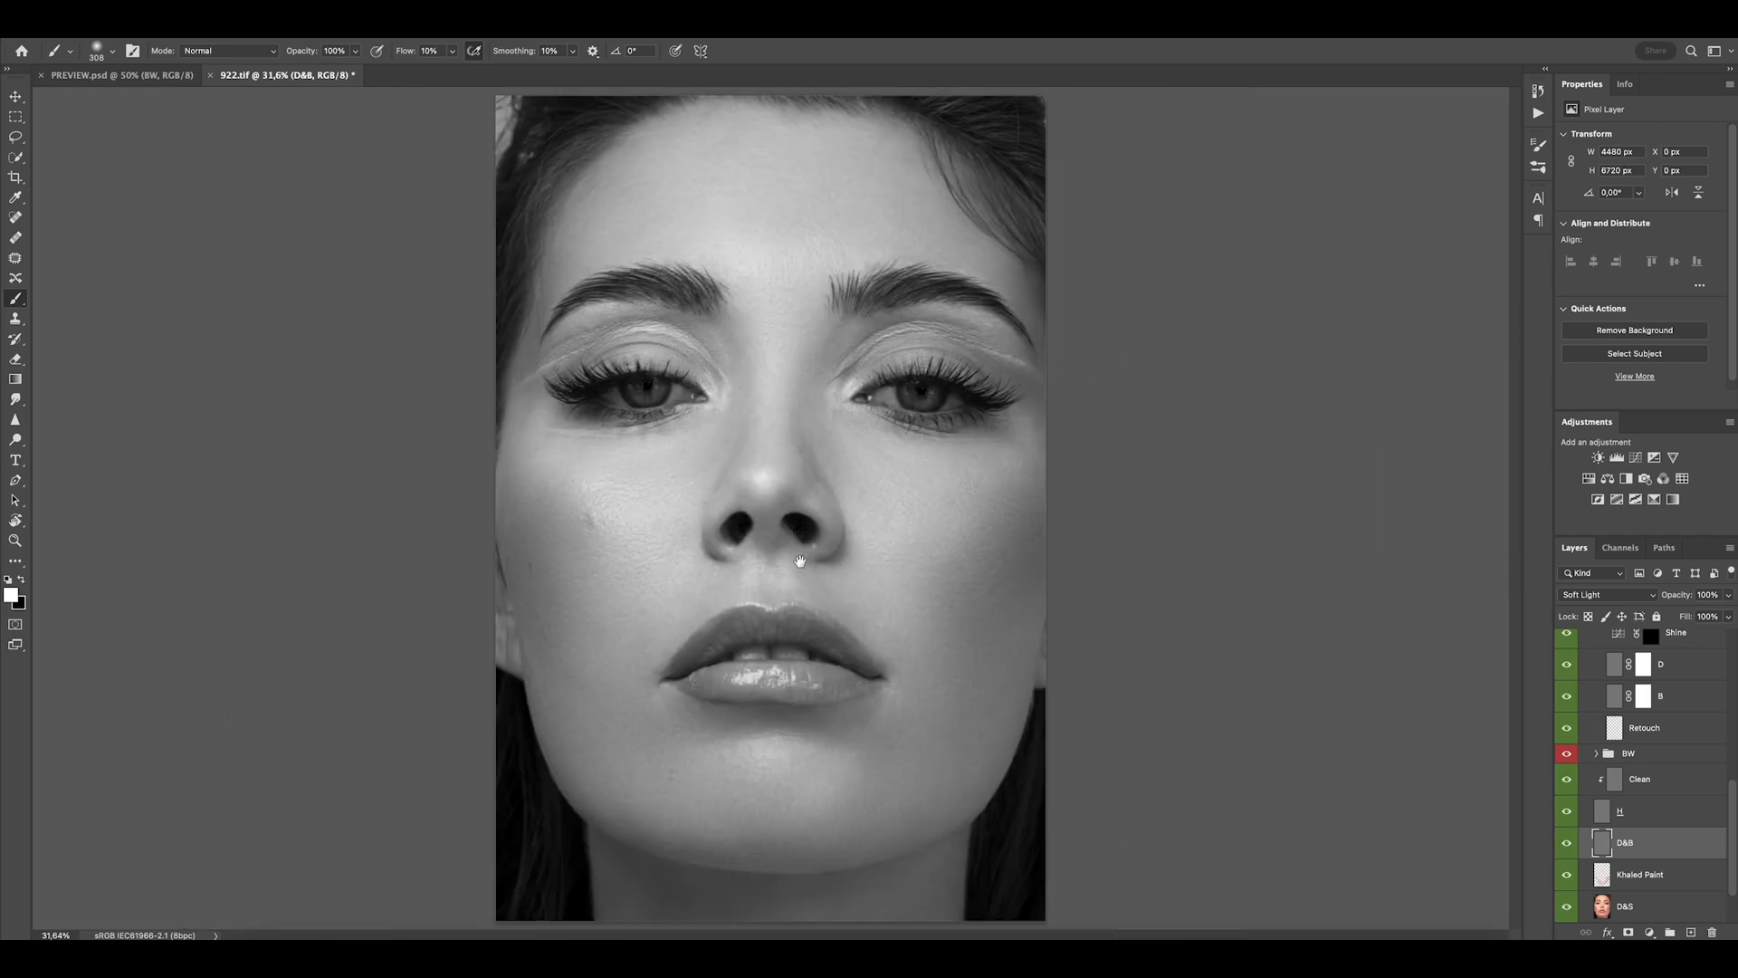
Burn the broad light areas of the face in black with a very large brush of about 1143 px.
scroll(874, 723, down, 2)
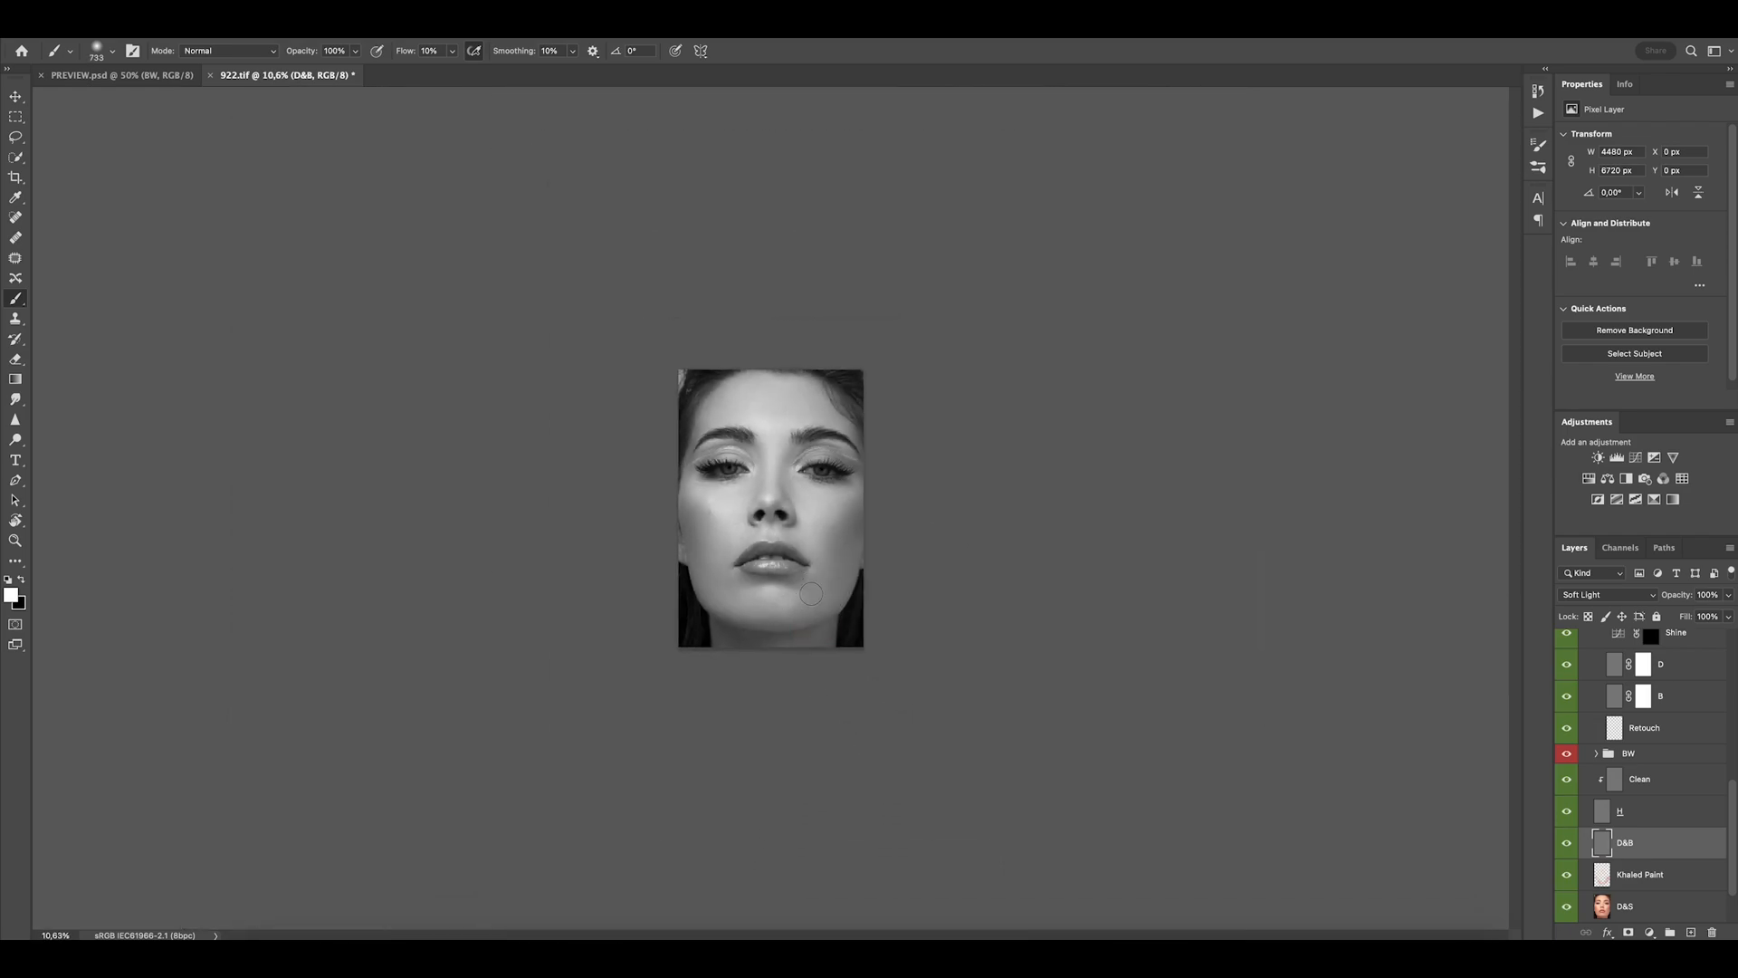
scroll(733, 563, up, 1)
key(x)
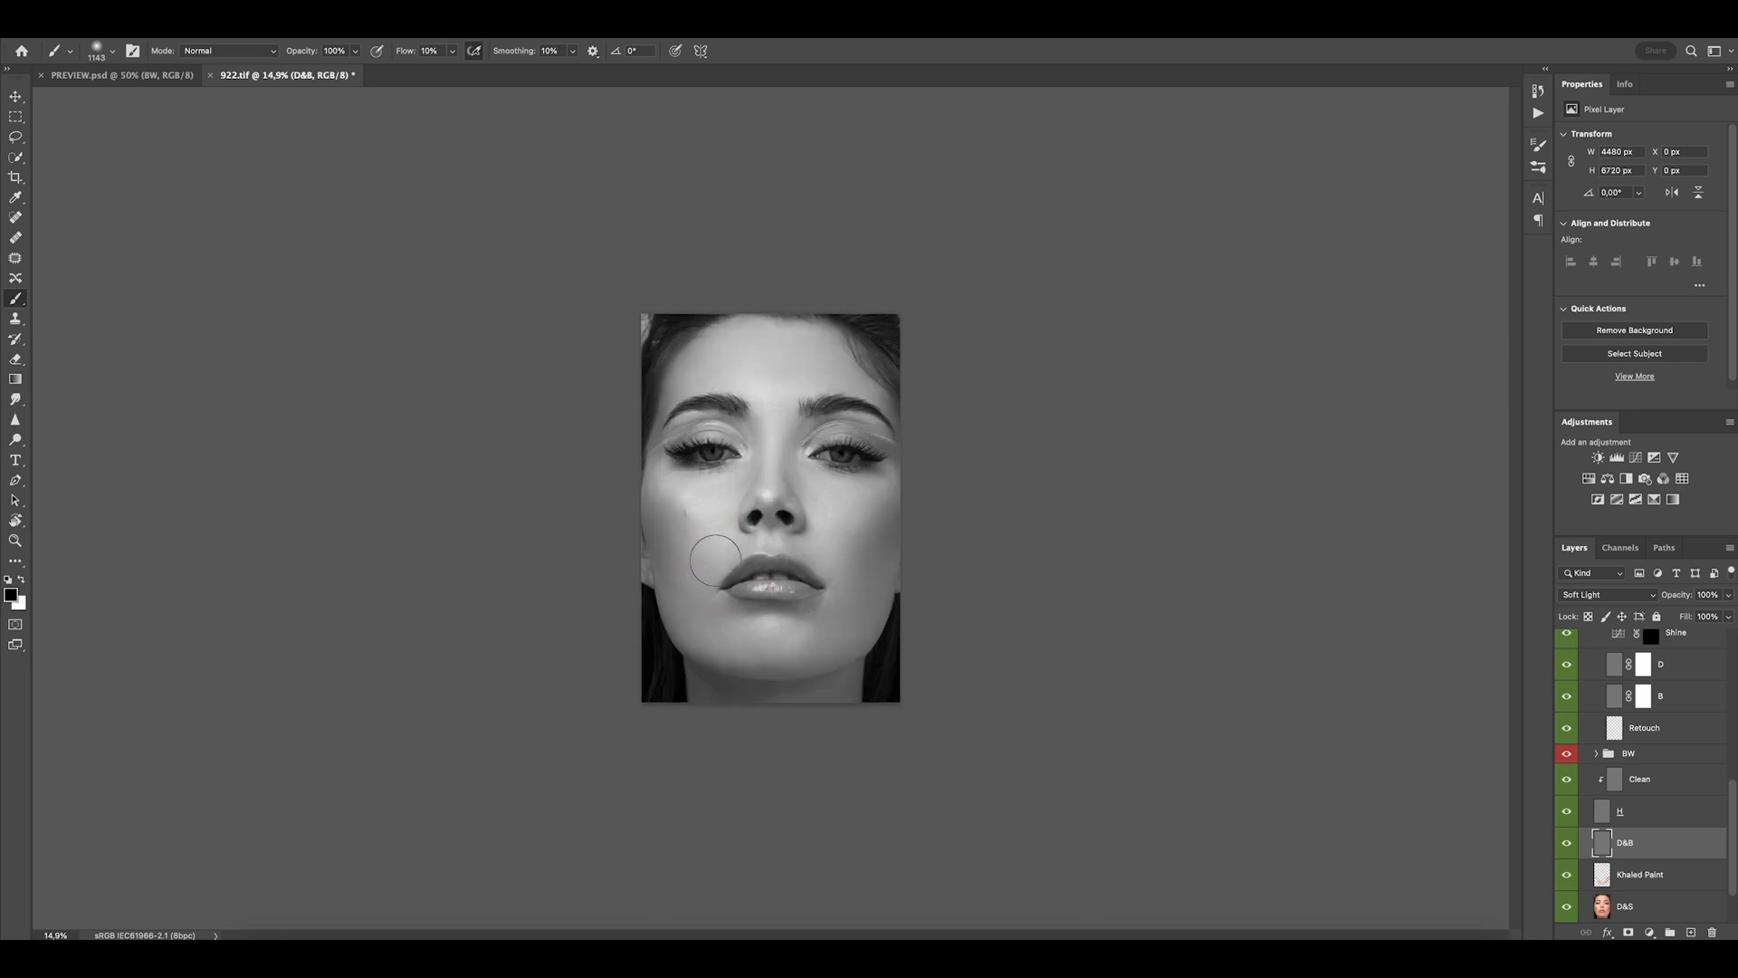
drag(842, 508, 804, 507)
mouse_move(769, 445)
mouse_down()
mouse_move(835, 507)
mouse_move(726, 380)
mouse_up()
Rotate the canvas view so the face lies sideways and burn the lower cheek and jaw on the image's left.
key(r)
key(b)
mouse_move(920, 694)
mouse_down()
mouse_move(993, 715)
mouse_move(963, 722)
mouse_move(964, 753)
mouse_up()
drag(1098, 740, 1014, 664)
scroll(1020, 667, up, 4)
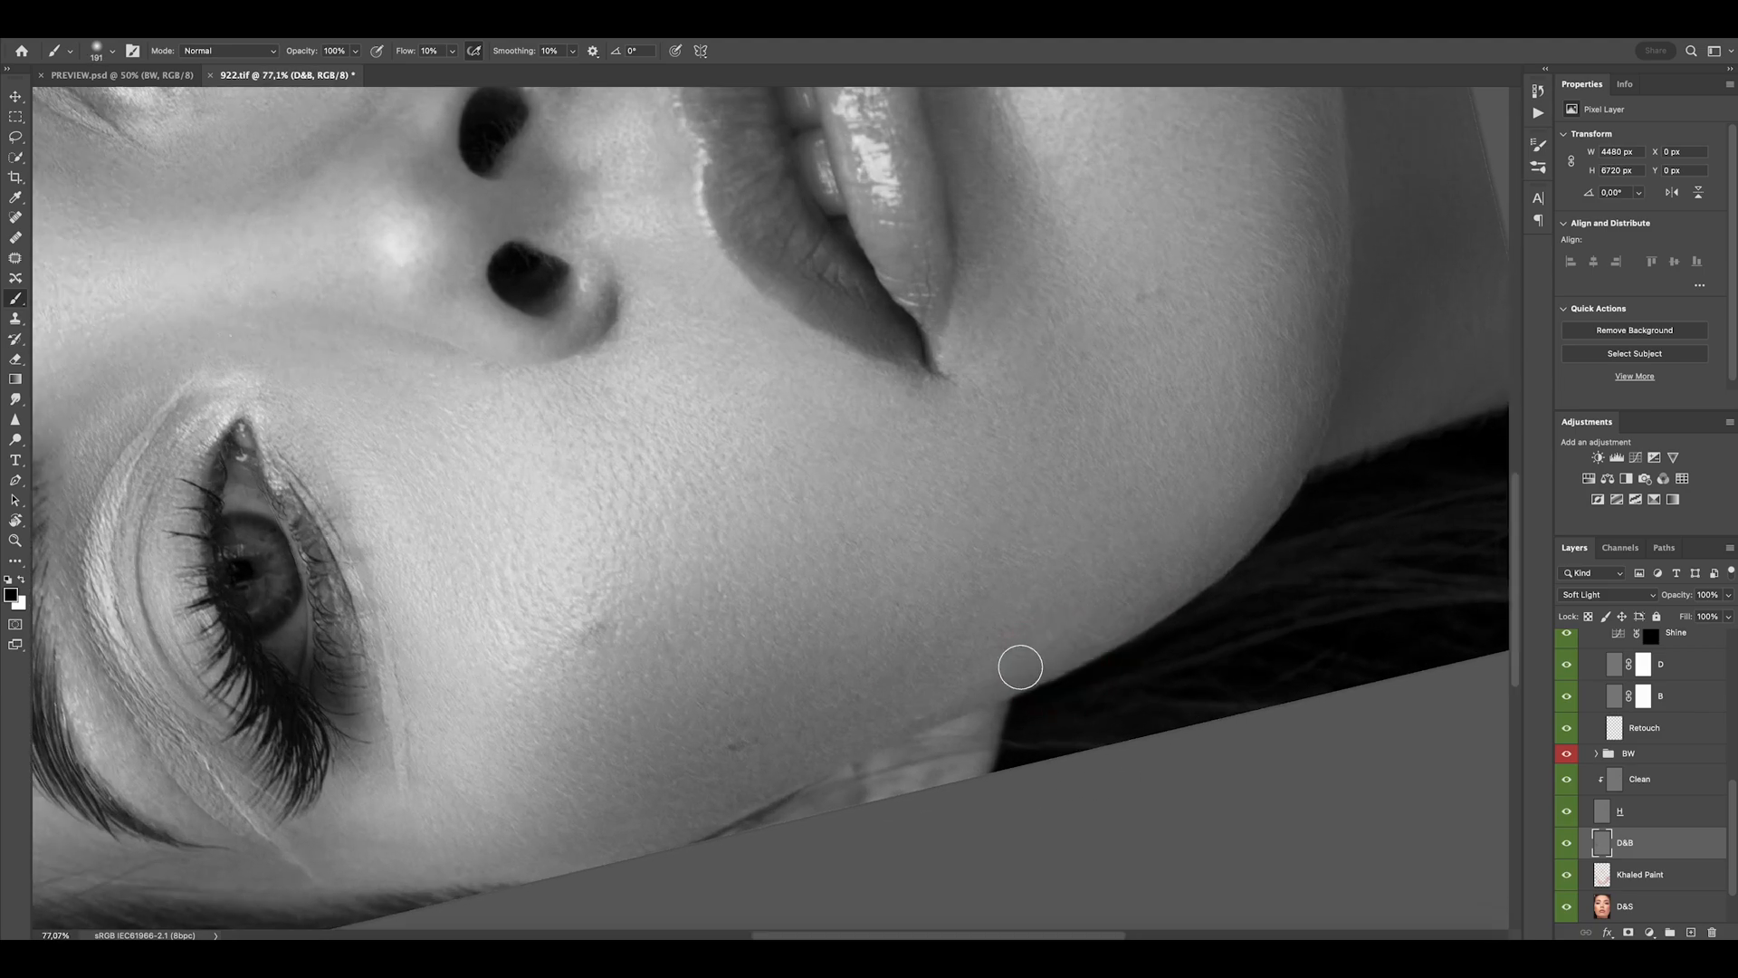
scroll(1075, 617, down, 4)
Switch the brush to white and dodge dark patches on the cheek and jaw edge on the image's left.
key(x)
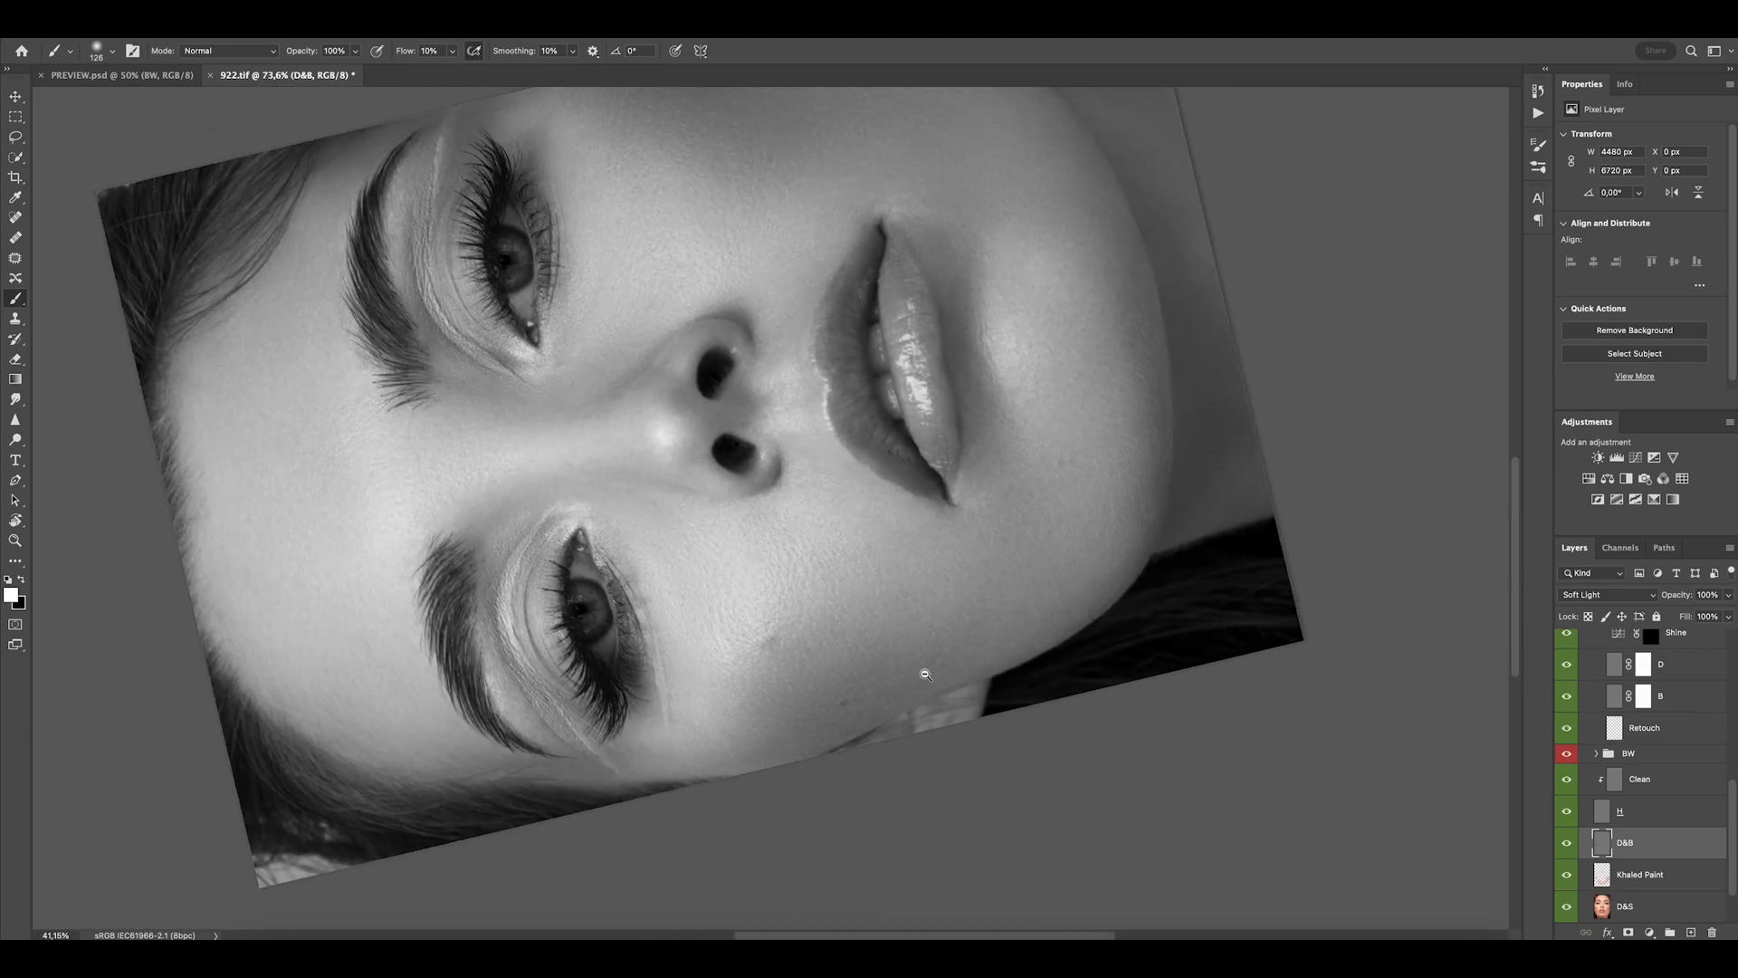
scroll(1014, 589, up, 5)
drag(1025, 593, 962, 667)
drag(835, 765, 892, 775)
drag(786, 766, 969, 801)
Rotate the canvas view until the face is diagonally upside down and dodge uneven tones on the forehead.
key(r)
mouse_move(693, 666)
mouse_down()
mouse_move(633, 491)
mouse_move(772, 445)
mouse_move(838, 499)
mouse_up()
key(b)
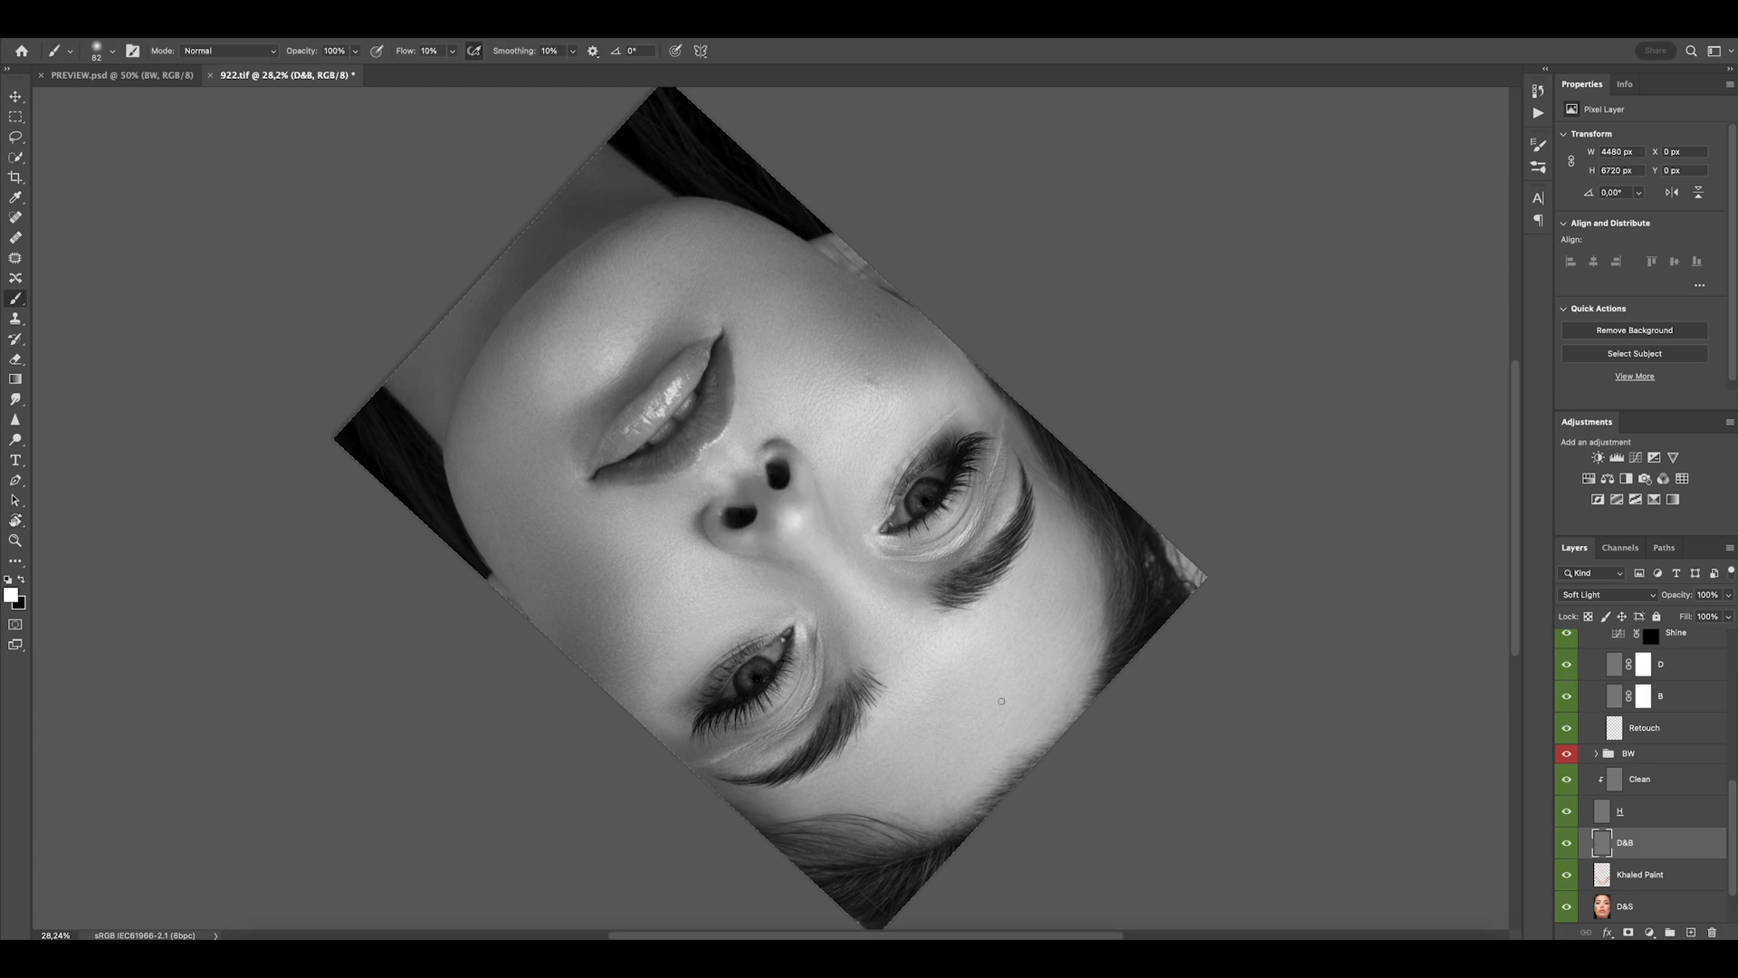
drag(869, 597, 849, 604)
drag(954, 710, 958, 708)
drag(908, 767, 951, 736)
drag(943, 820, 929, 726)
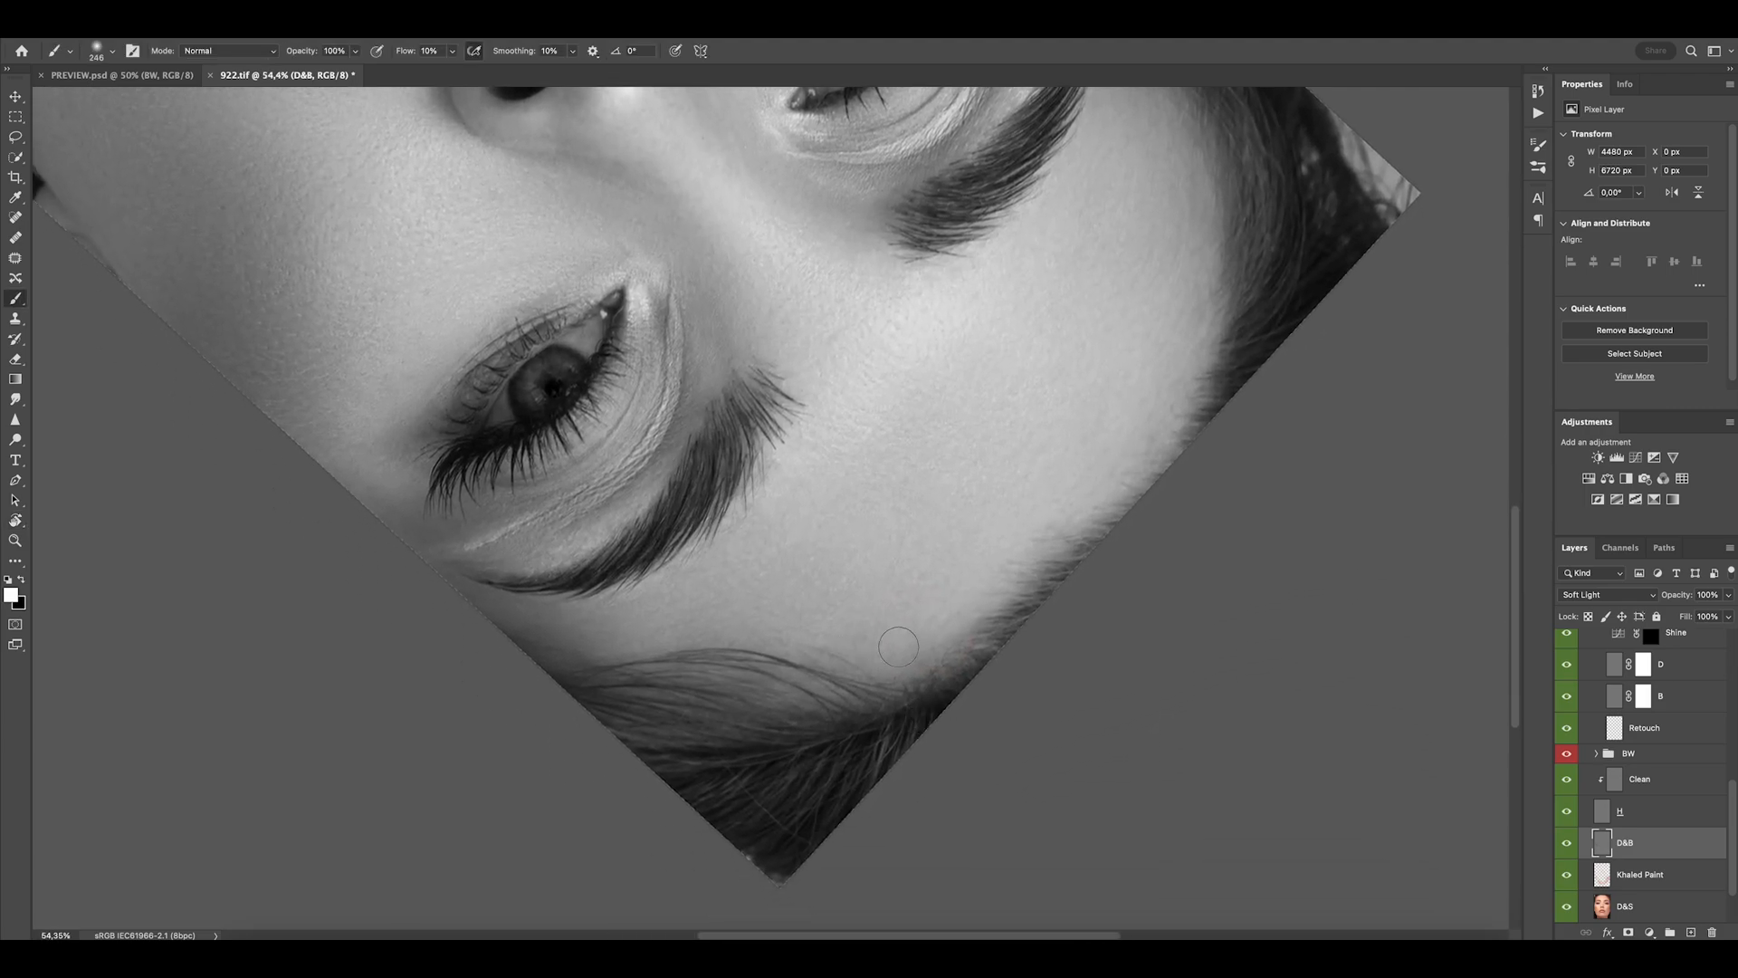
Blend the forehead tones along the hairline and above the eyebrow on the image's right with white strokes.
drag(993, 603, 950, 608)
drag(1027, 540, 1039, 543)
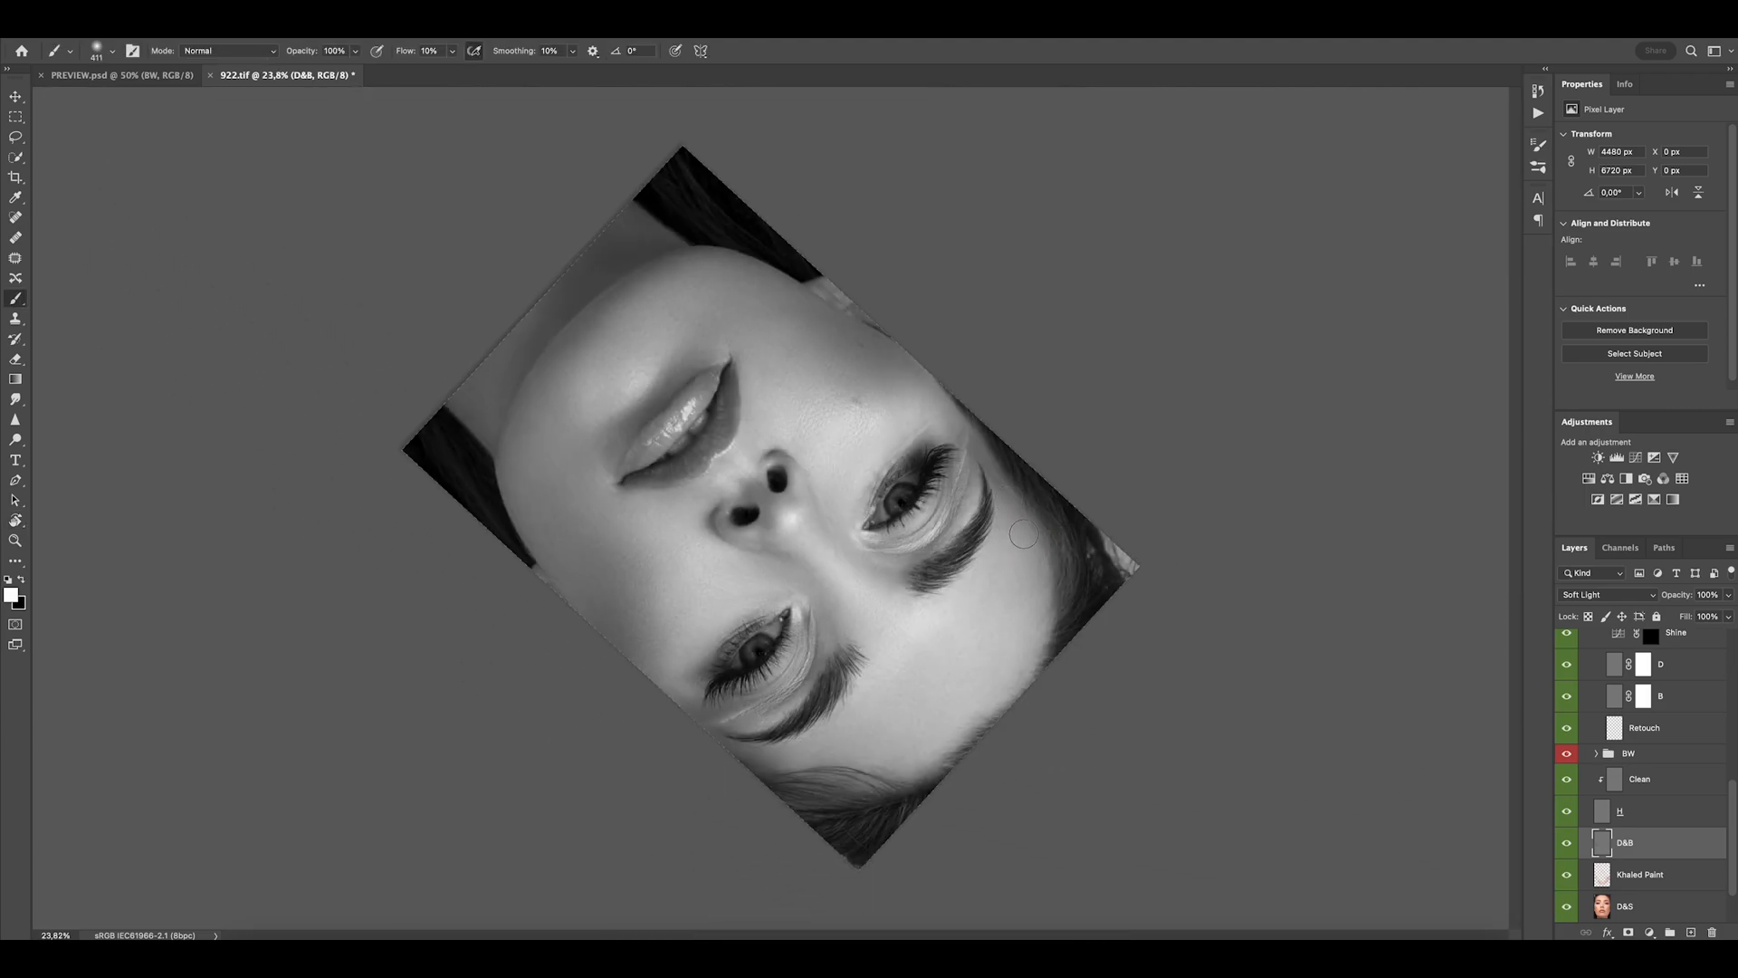
drag(797, 759, 822, 758)
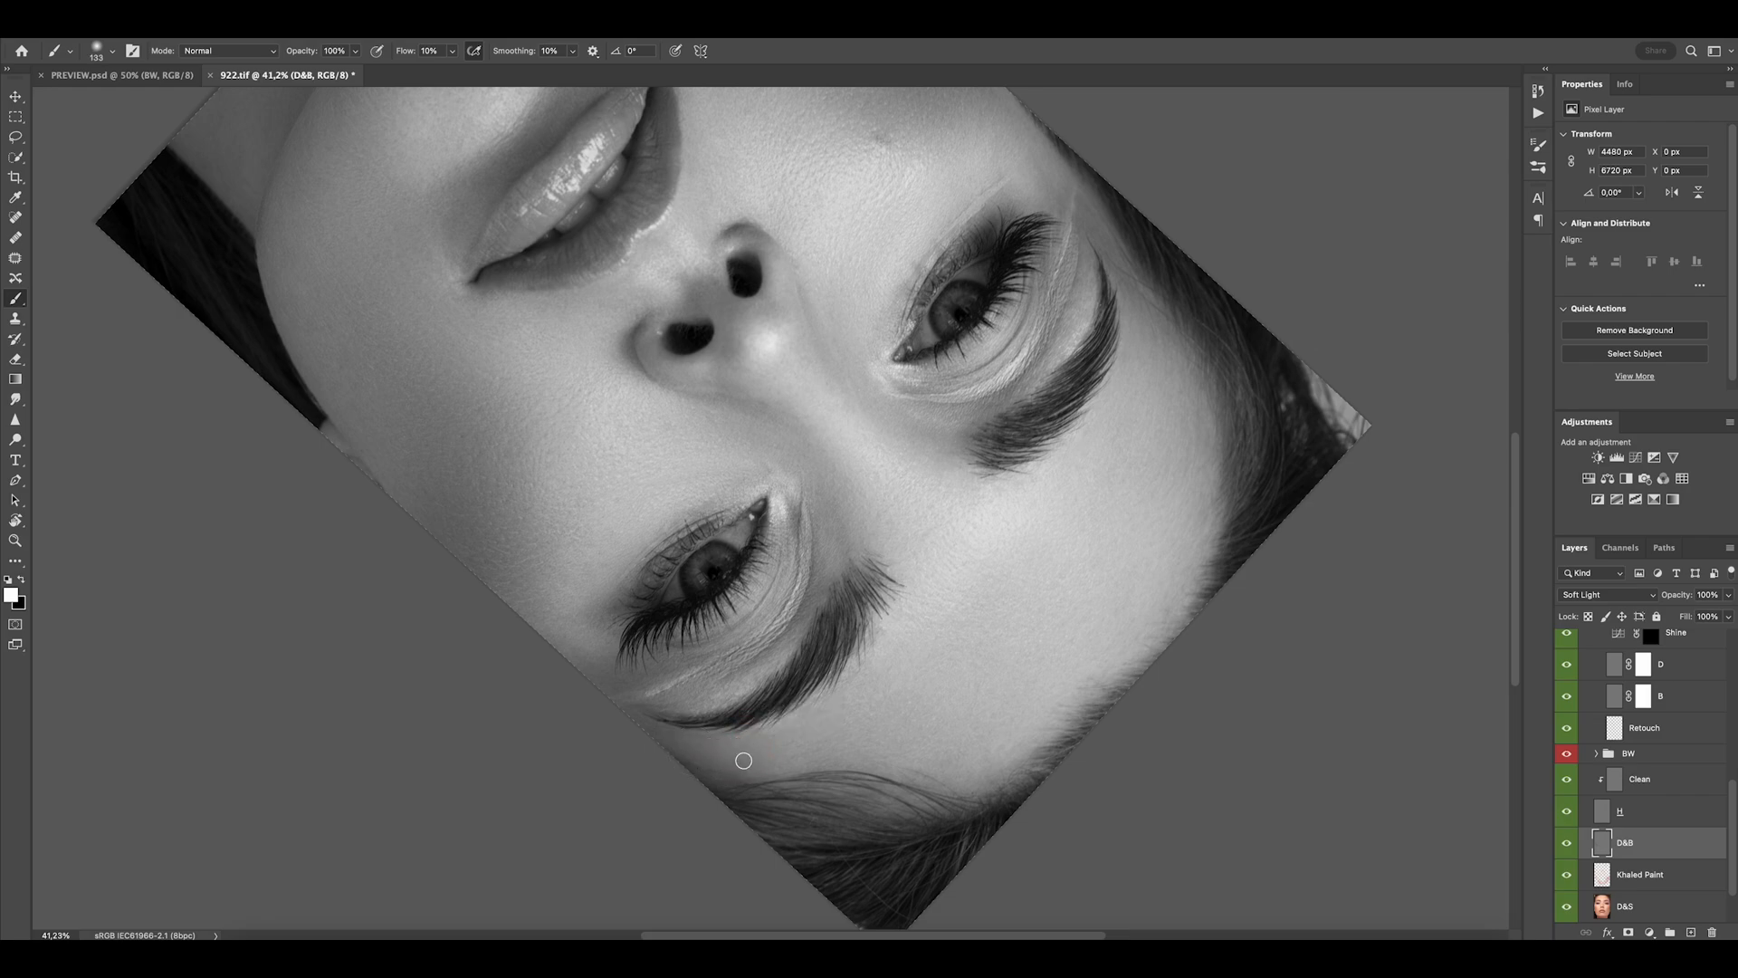
mouse_move(918, 747)
mouse_down()
mouse_move(869, 787)
mouse_move(977, 791)
mouse_move(1006, 715)
mouse_move(931, 755)
mouse_up()
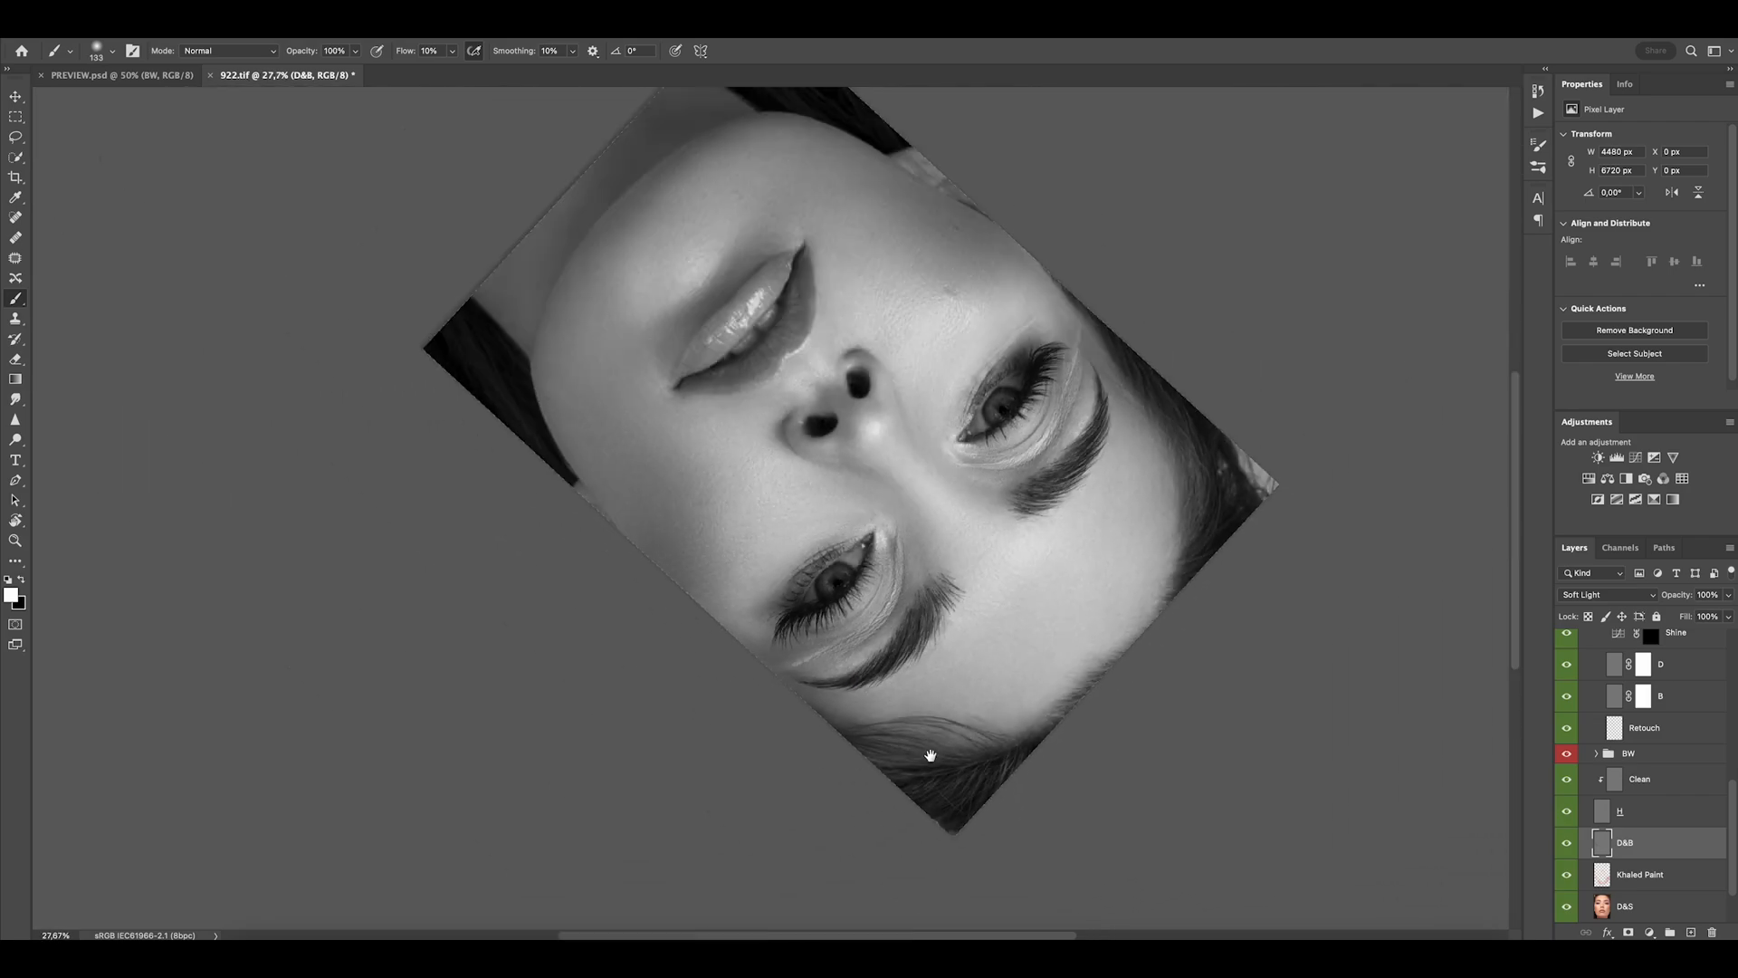
mouse_move(883, 691)
mouse_down()
mouse_move(845, 724)
mouse_move(864, 707)
mouse_up()
Reset the view rotation, touch up the tones around the mouth and toggle the BW group's visibility to check the result.
key(r)
key(Escape)
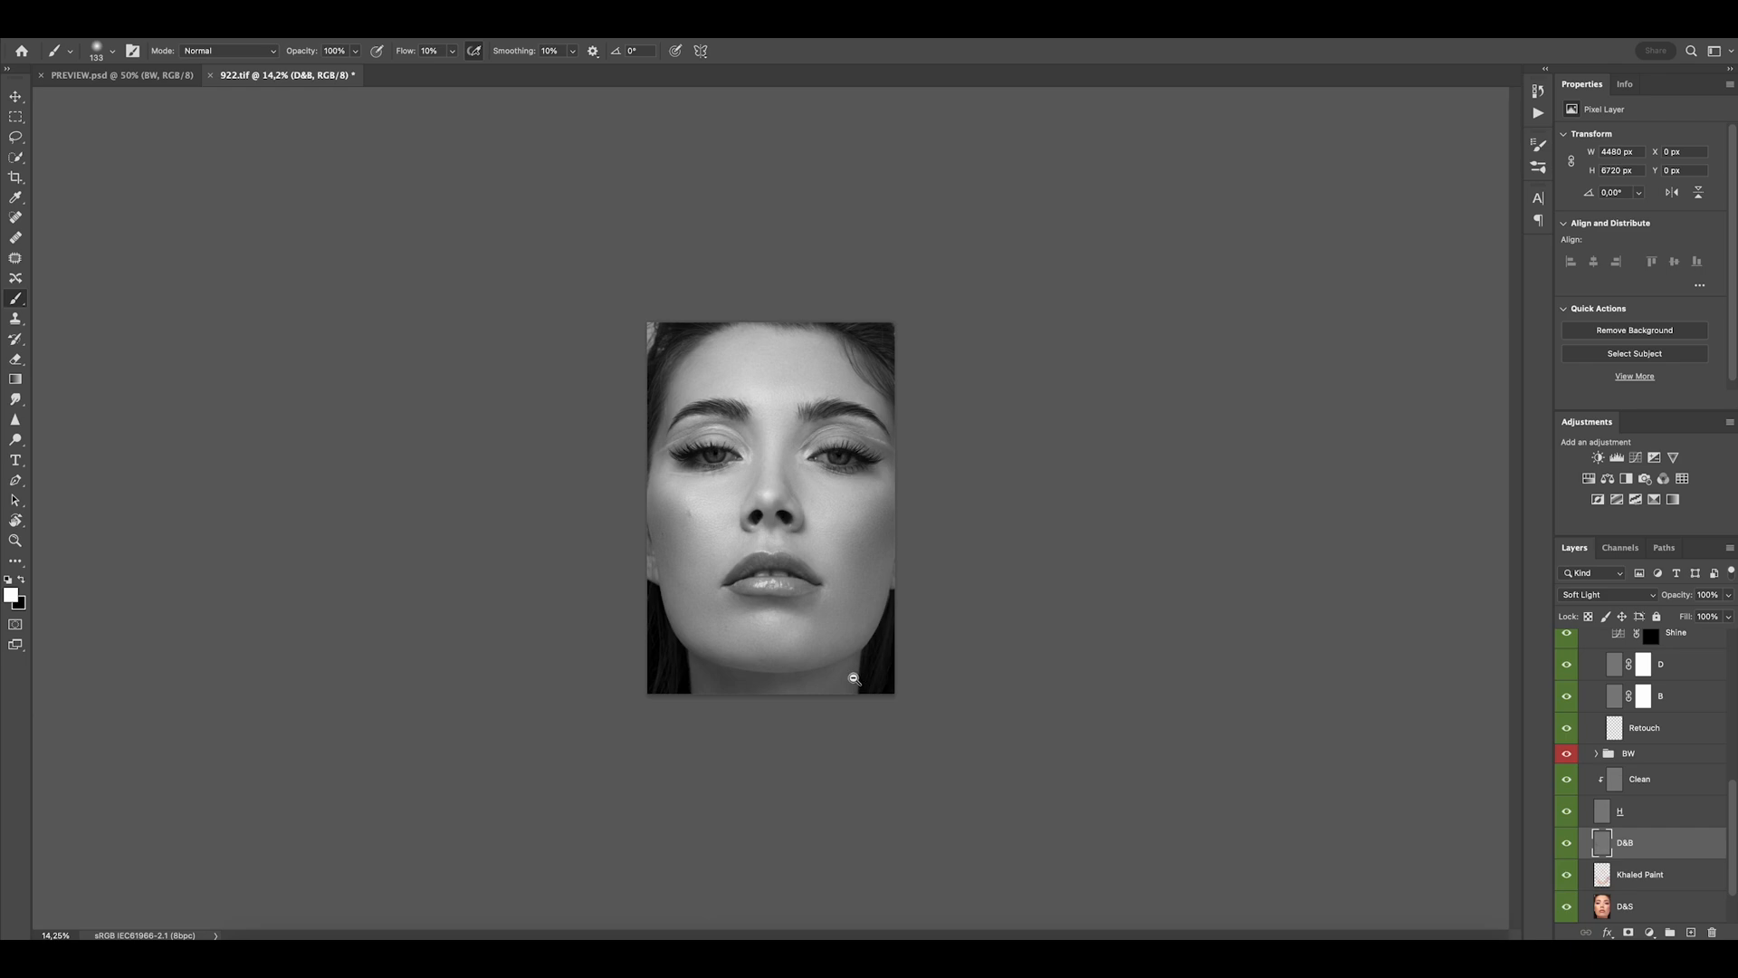
scroll(888, 752, up, 2)
scroll(941, 769, up, 2)
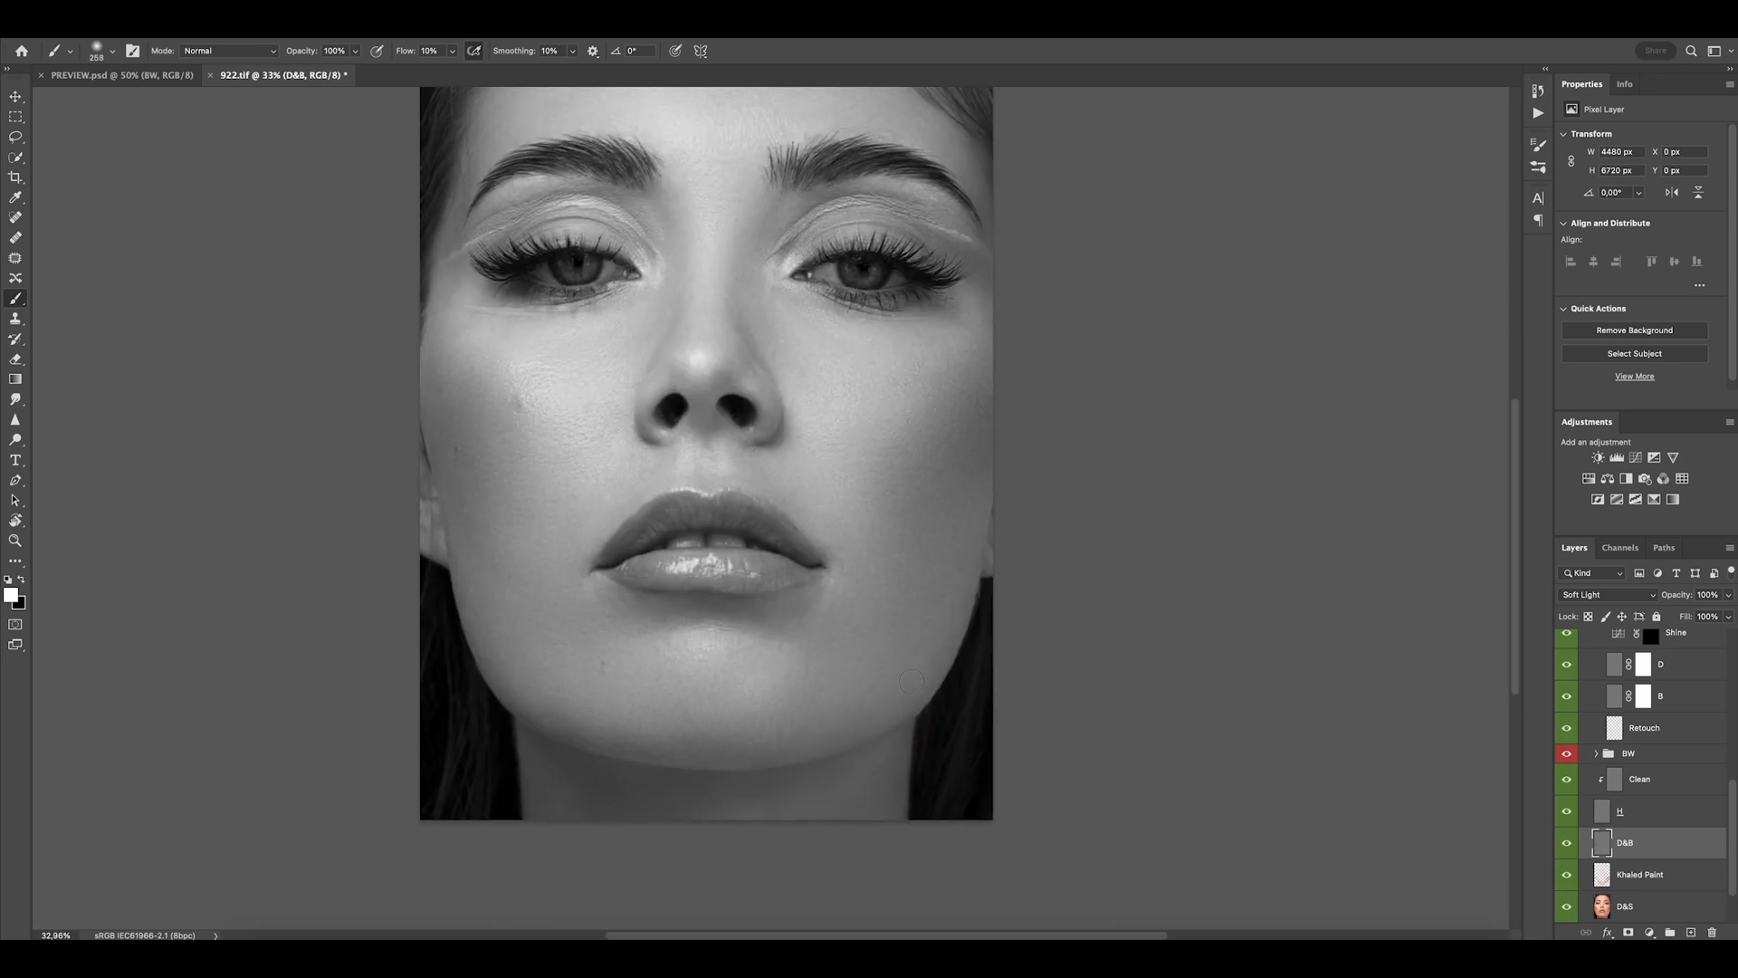
scroll(870, 707, down, 2)
drag(654, 604, 664, 603)
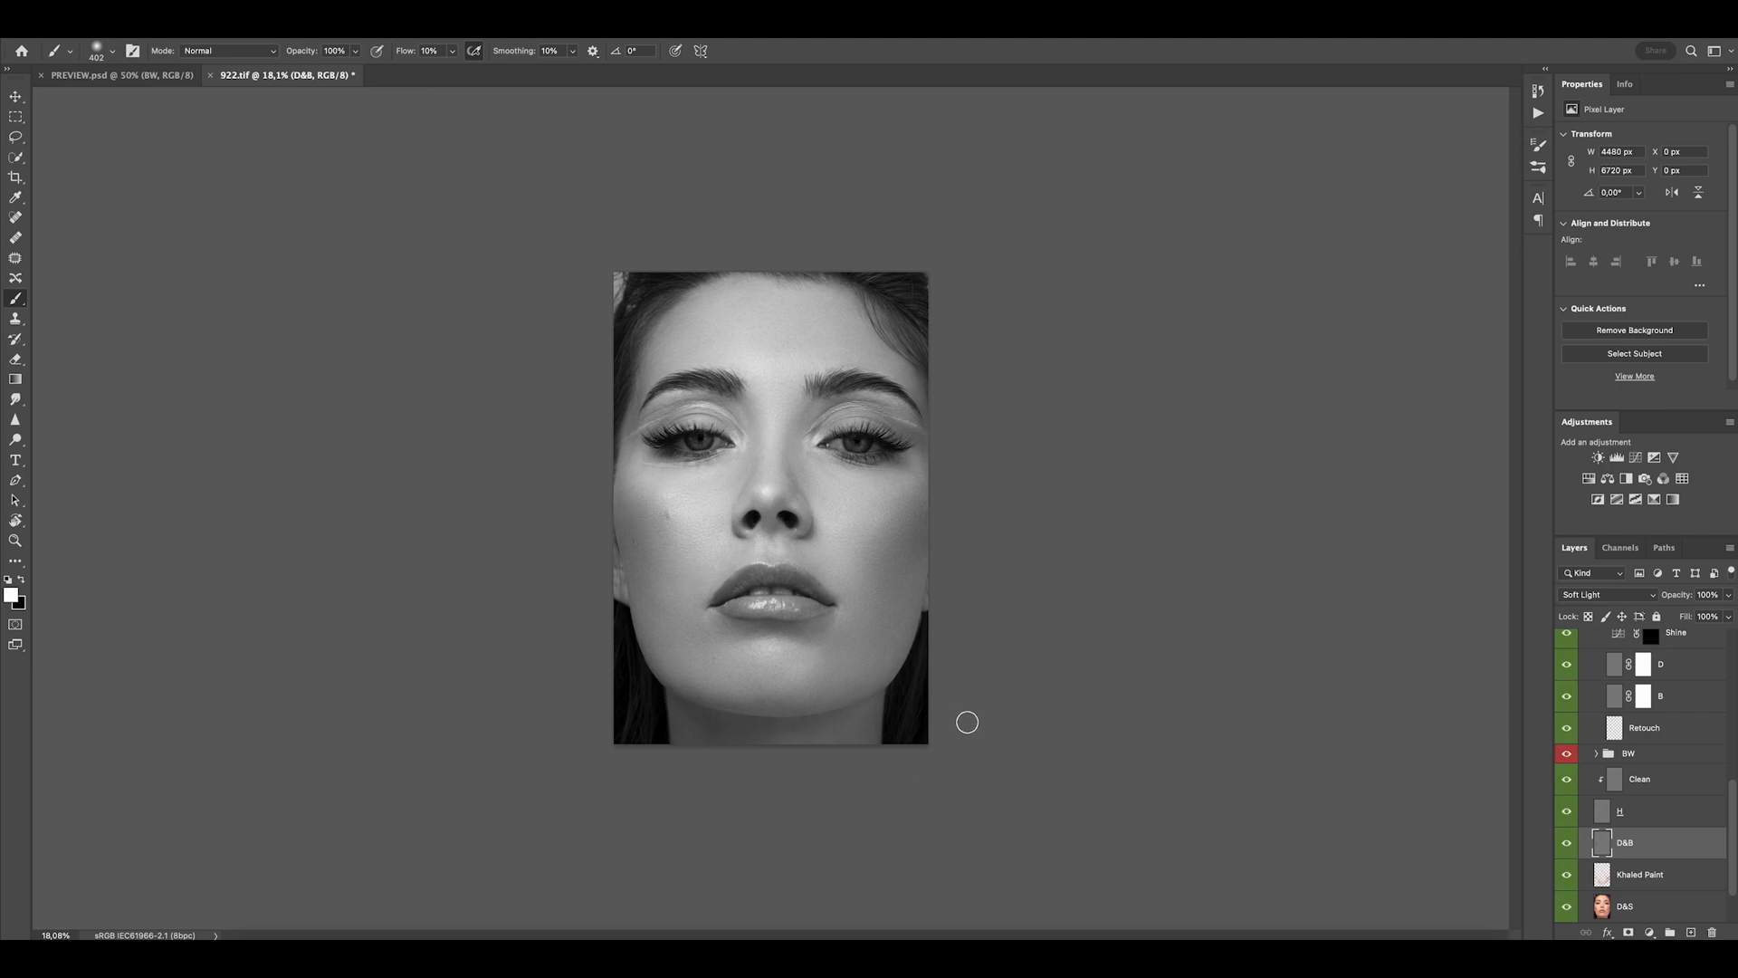
click(1566, 754)
scroll(1569, 910, down, 2)
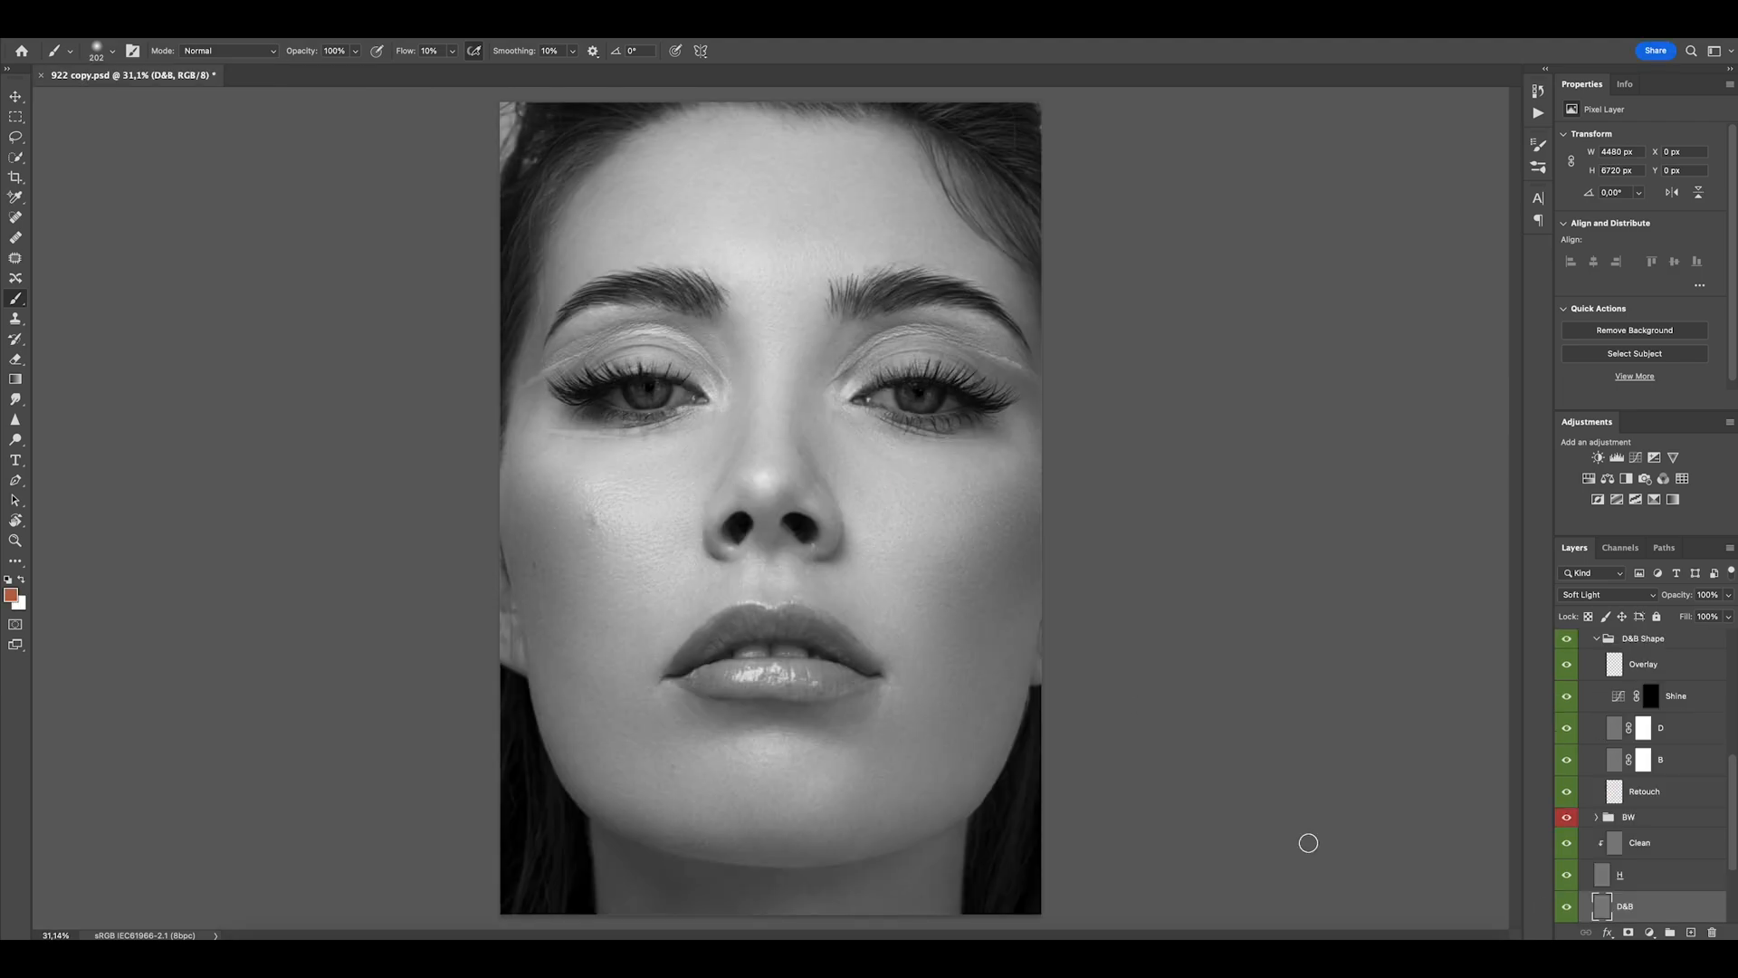
In 922 copy.psd, lay the canvas view sideways and set the brush to white using the default colors.
alt+drag(892, 708, 800, 419)
key(r)
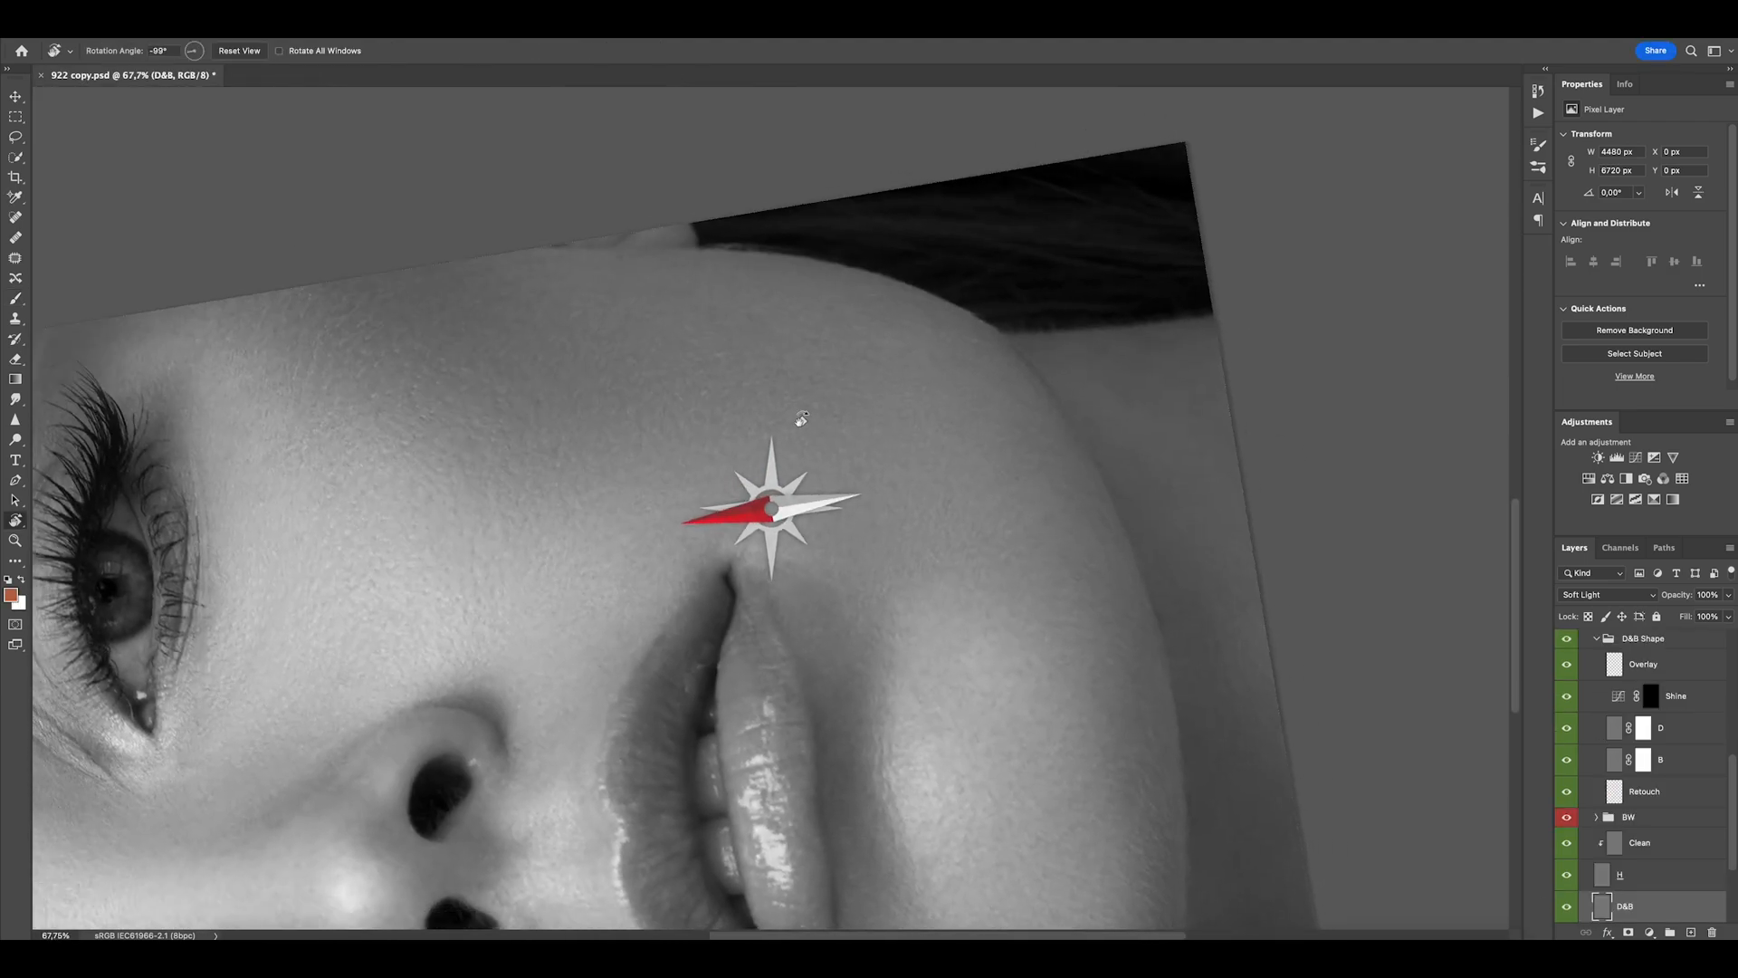
mouse_move(789, 348)
mouse_down()
mouse_move(901, 472)
mouse_move(951, 495)
mouse_up()
mouse_move(952, 497)
ctrl+alt+mouse_down()
mouse_move(898, 504)
mouse_move(940, 529)
ctrl+alt+mouse_up()
key(d)
key(x)
mouse_move(1028, 534)
ctrl+alt+mouse_down()
mouse_move(991, 527)
mouse_move(920, 579)
ctrl+alt+mouse_up()
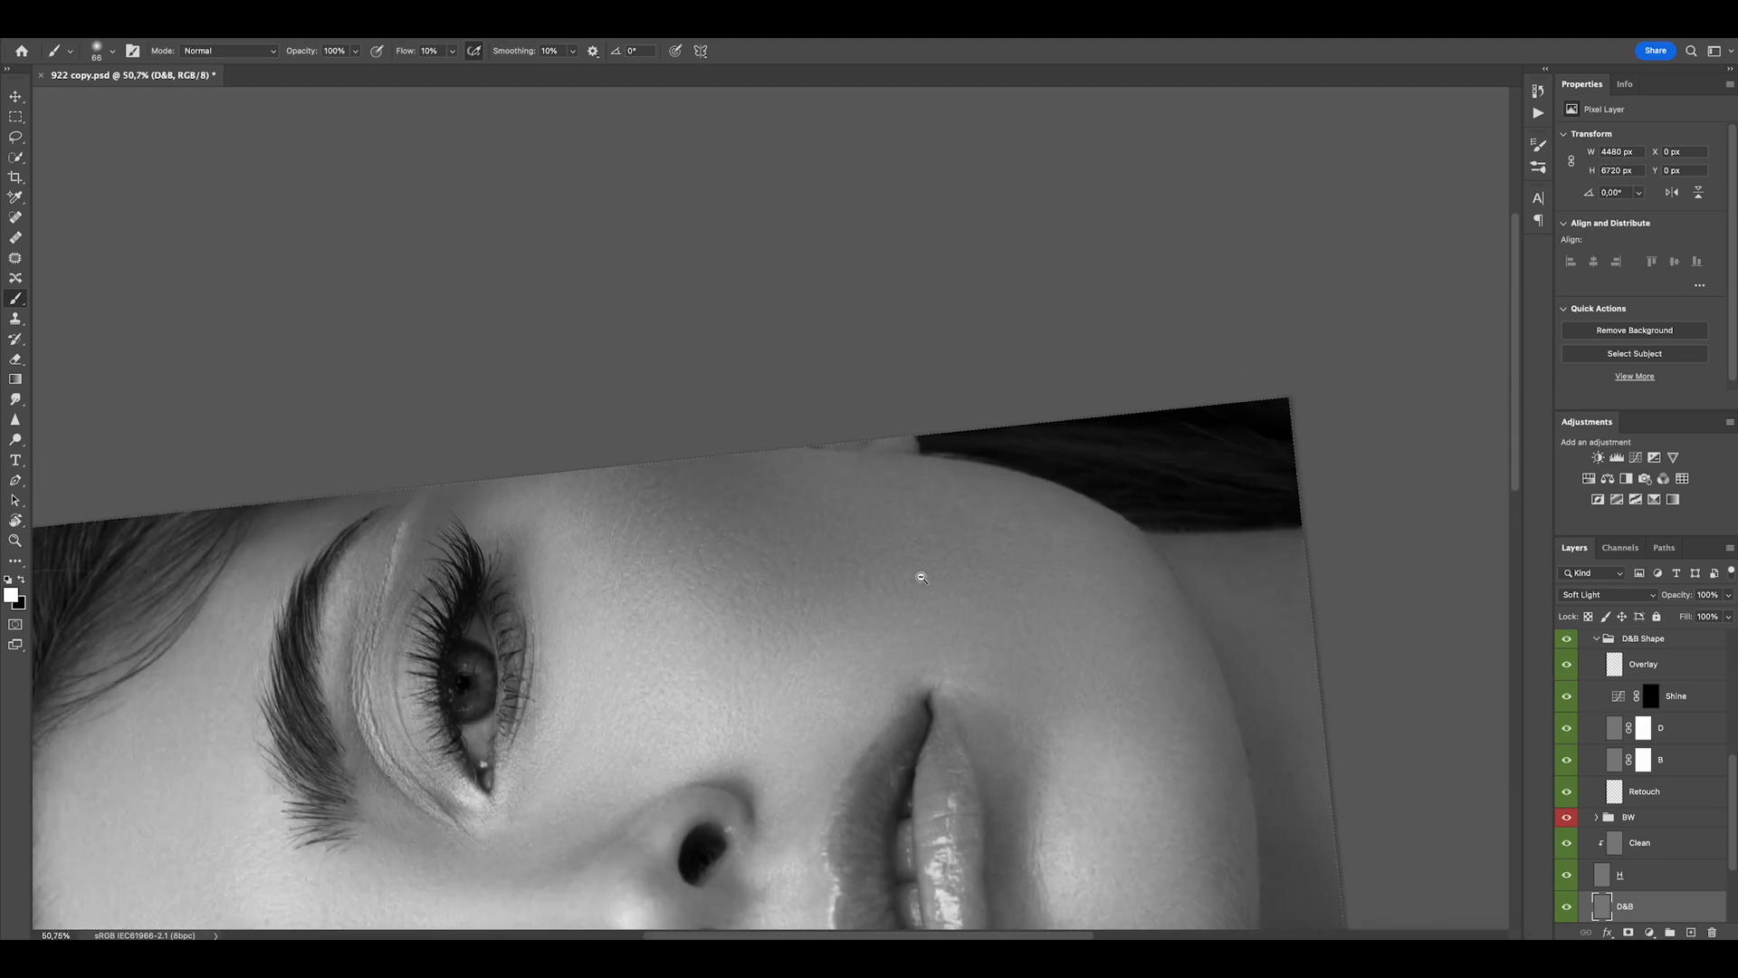
super+drag(957, 517, 1077, 543)
Dodge small dark patches on the lower cheek and jaw on the image's right with a finer brush.
scroll(963, 519, up, 3)
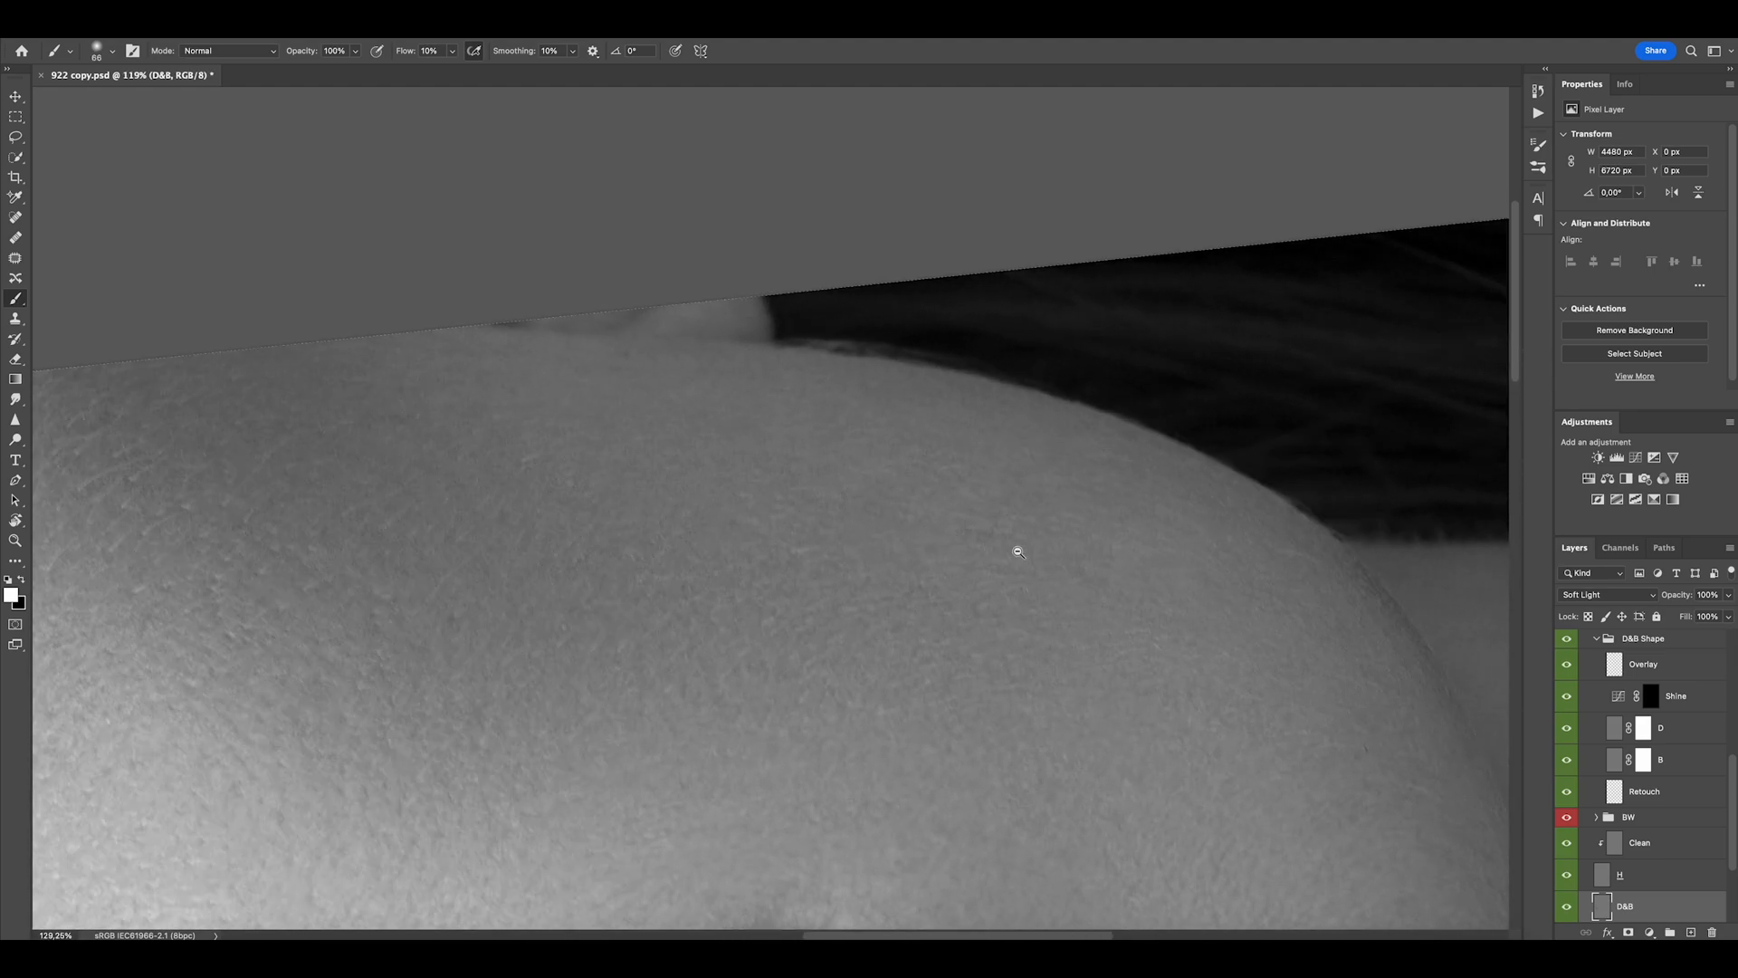
key(bracketleft)
mouse_move(932, 471)
mouse_down()
mouse_move(986, 504)
mouse_move(756, 609)
mouse_move(851, 575)
mouse_move(819, 488)
mouse_up()
ctrl+alt+drag(925, 525, 938, 533)
drag(1060, 299, 1048, 445)
super+drag(1007, 436, 1090, 421)
mouse_move(1093, 417)
ctrl+alt+mouse_down()
mouse_move(996, 496)
mouse_move(1049, 519)
ctrl+alt+mouse_up()
Swap the brush color and even the tones on the upper cheek below the eye on the image's right.
scroll(1086, 389, up, 2)
key(x)
super+drag(864, 394, 933, 385)
mouse_move(760, 312)
mouse_down()
mouse_move(827, 384)
mouse_move(856, 384)
mouse_up()
ctrl+alt+drag(808, 410, 796, 411)
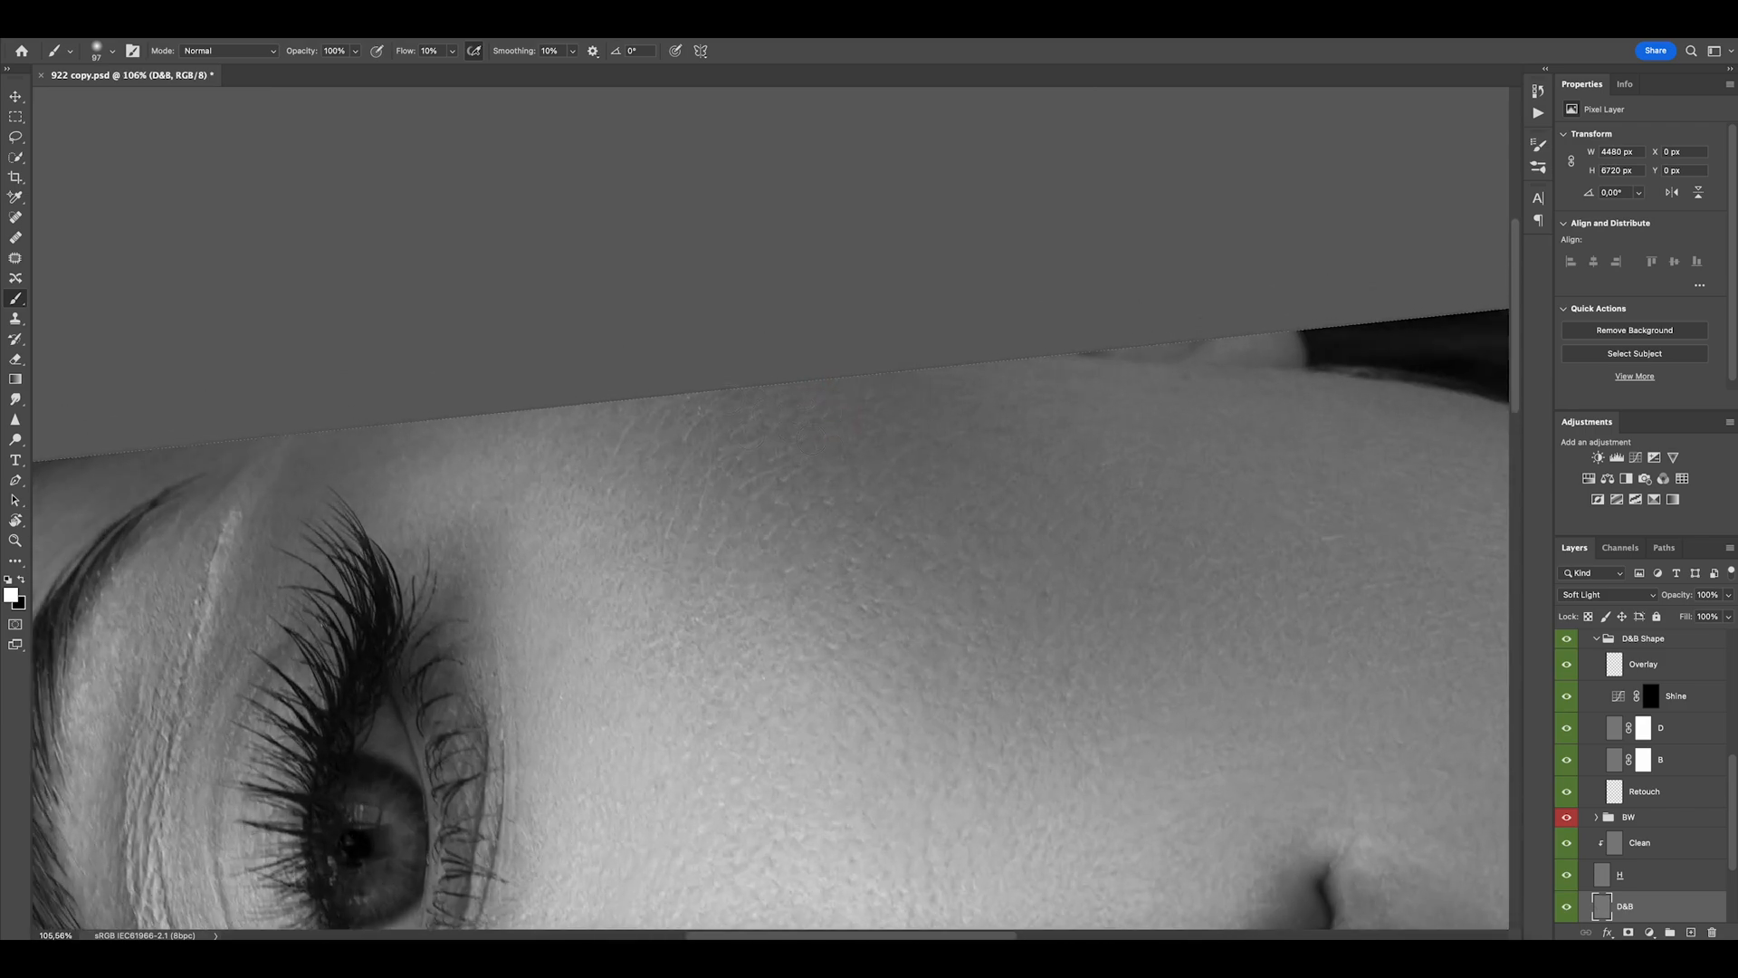
Dodge uneven patches on the lower cheek and beside the mouth corner on the image's left with a soft white brush.
scroll(905, 473, down, 4)
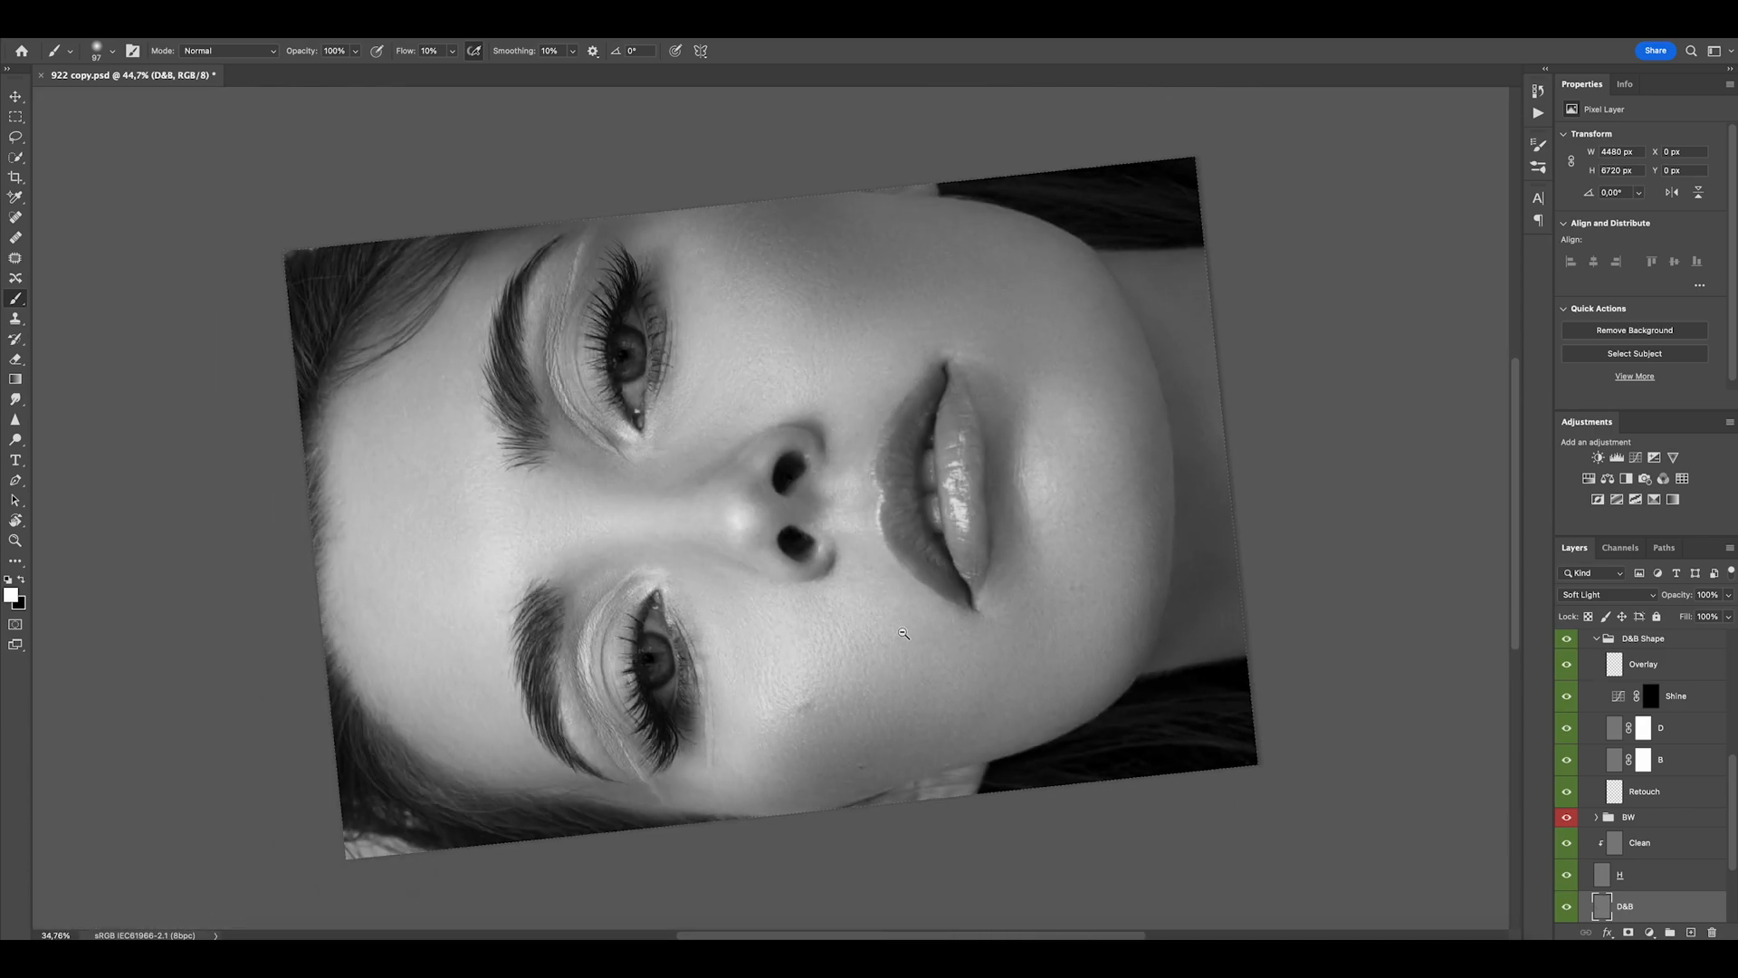
mouse_move(904, 634)
super+mouse_down()
mouse_move(881, 655)
mouse_move(986, 644)
super+mouse_up()
mouse_move(924, 501)
super+mouse_down()
mouse_move(970, 486)
mouse_move(932, 539)
mouse_move(942, 554)
super+mouse_up()
scroll(937, 530, down, 3)
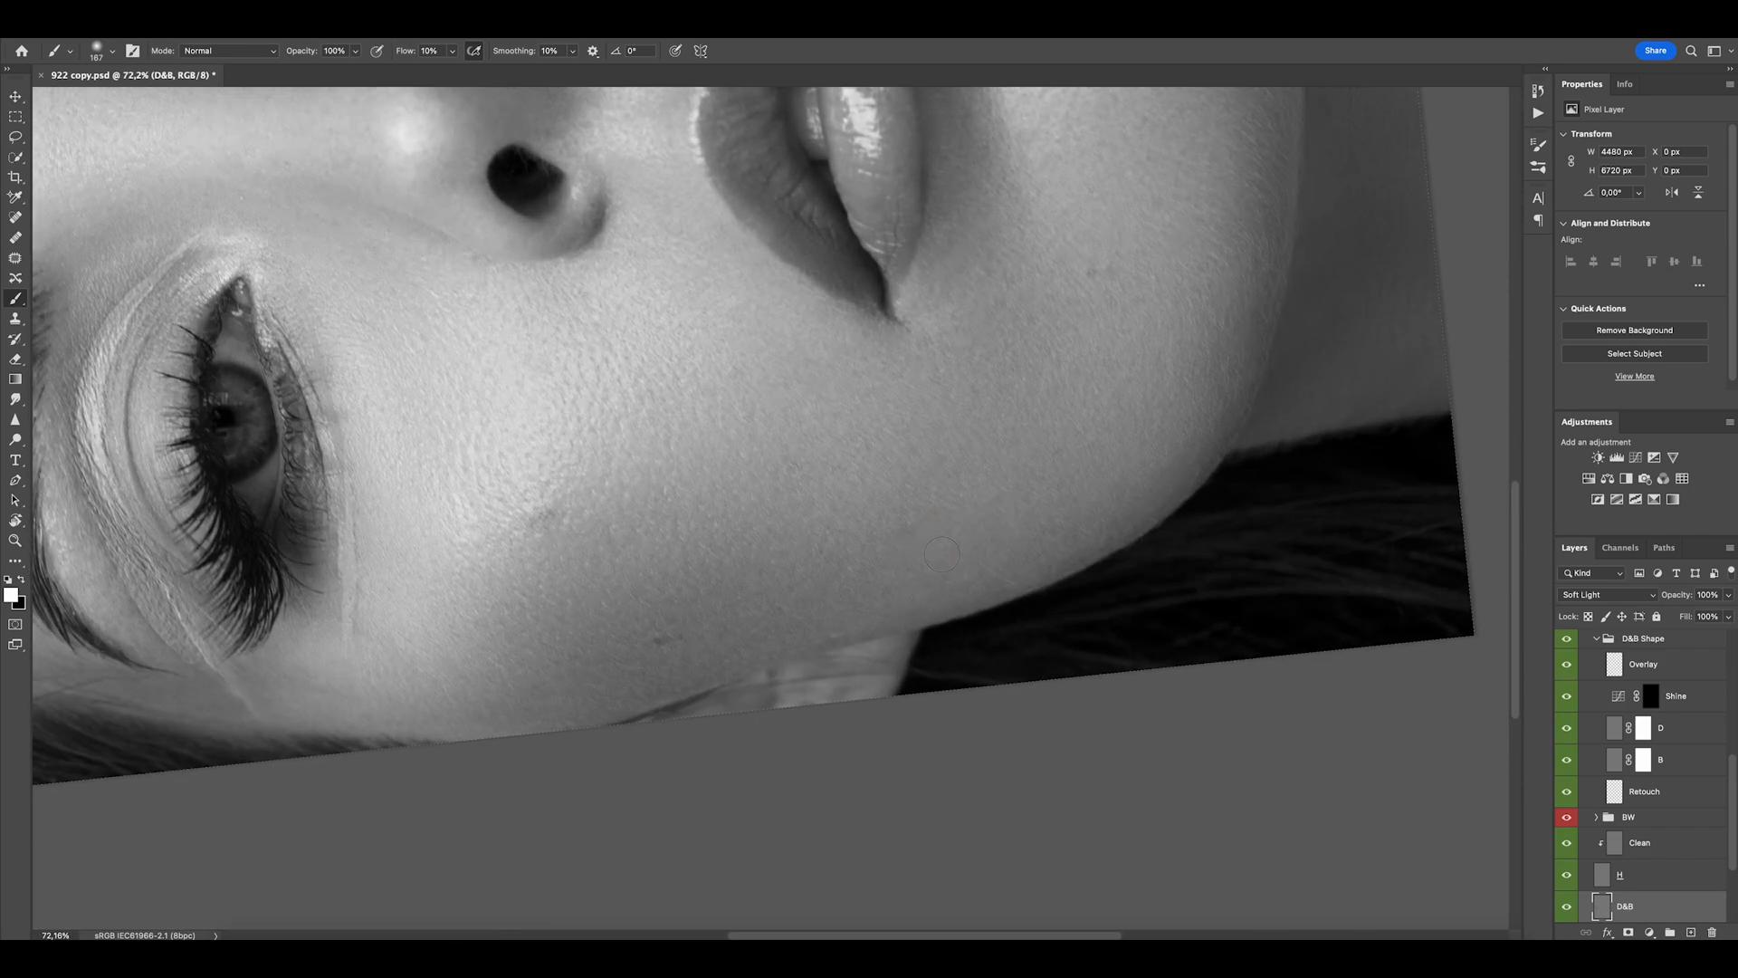
scroll(944, 590, up, 1)
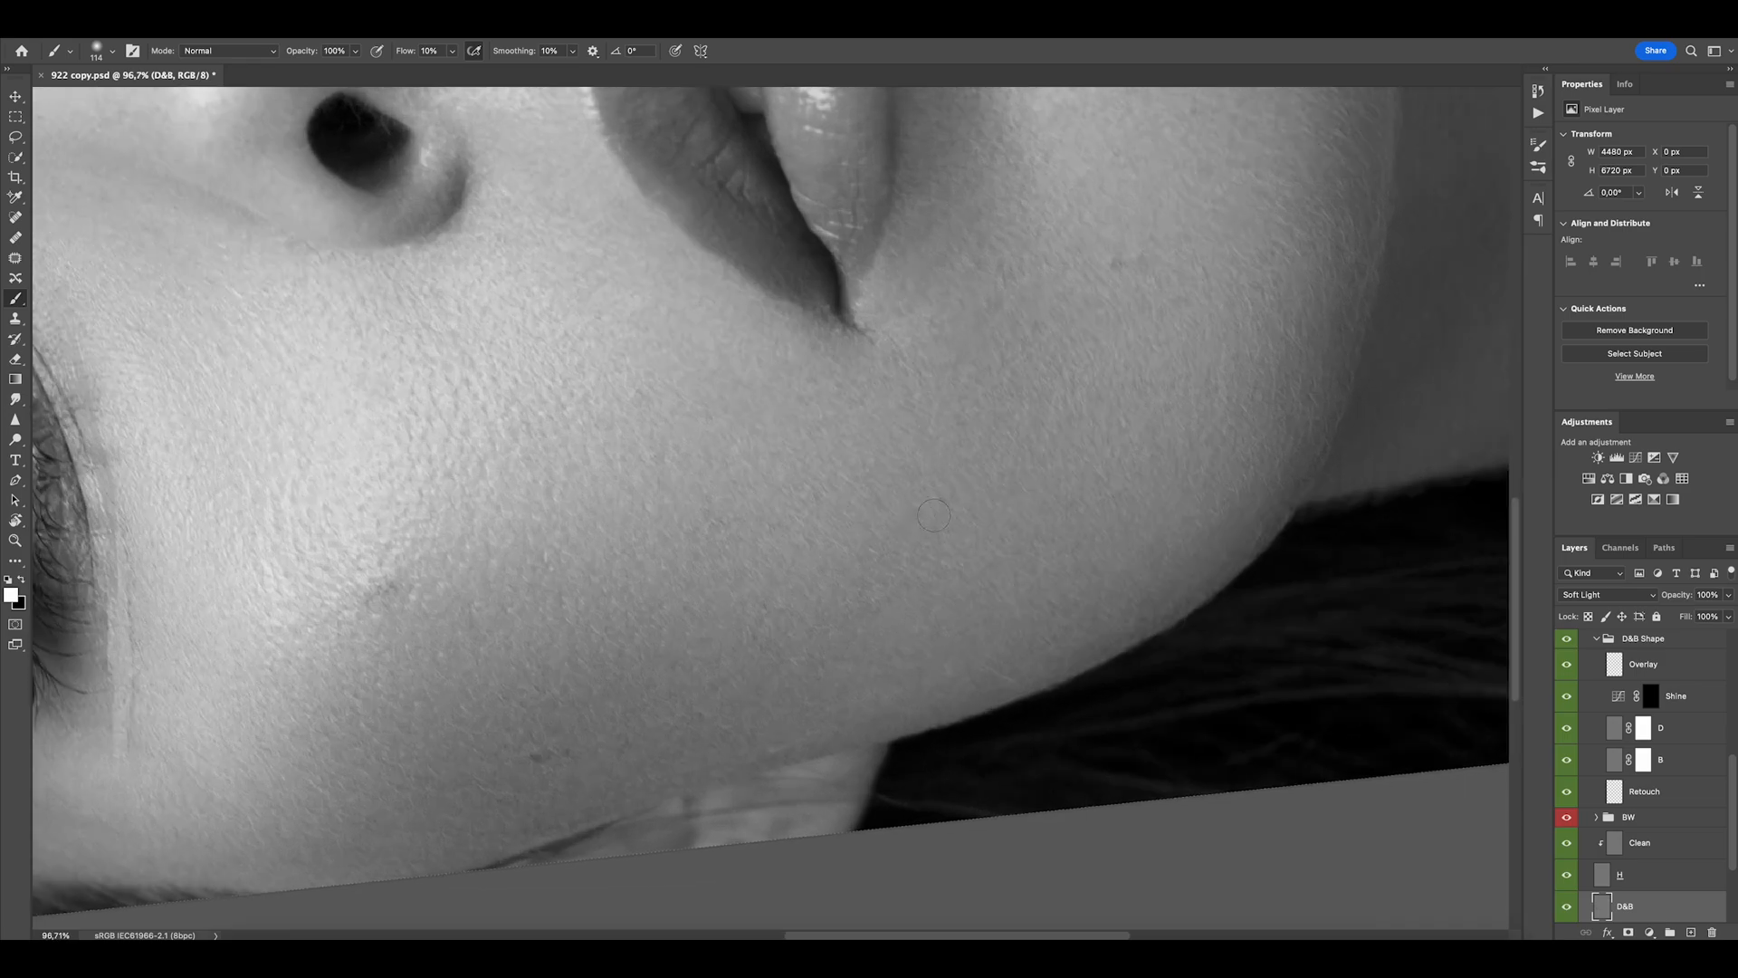
mouse_move(983, 392)
mouse_down()
mouse_move(997, 492)
mouse_move(1028, 473)
mouse_up()
ctrl+alt+drag(1041, 466, 1032, 465)
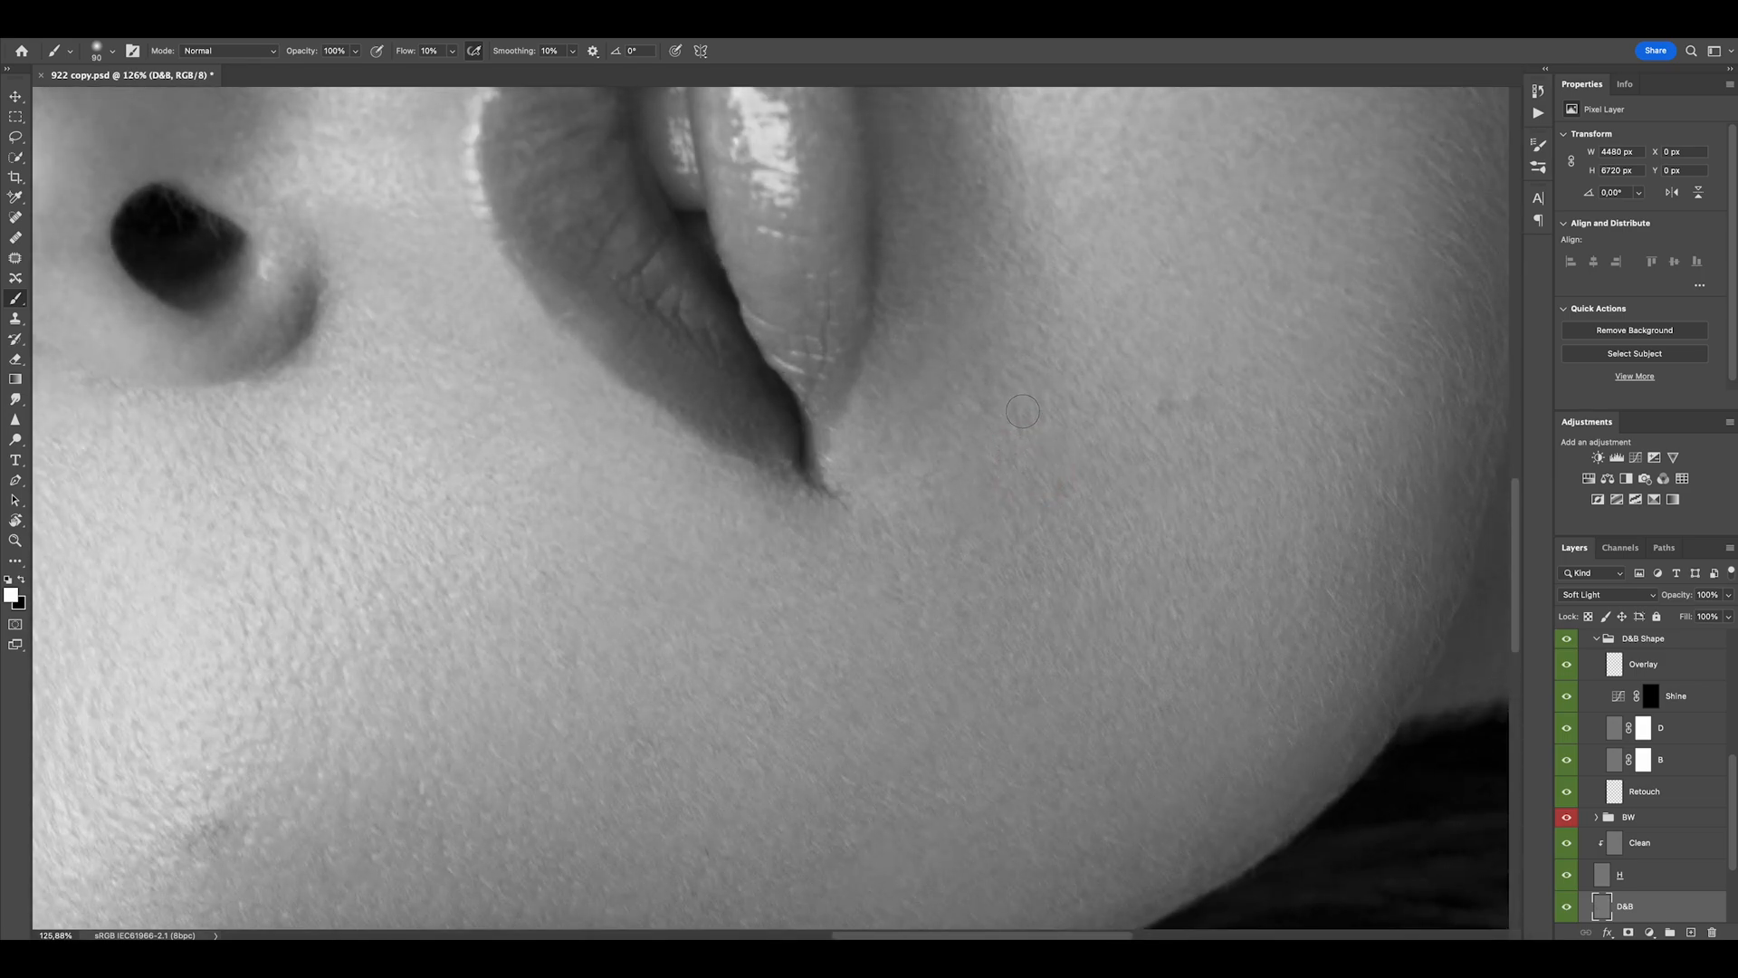
mouse_move(996, 523)
super+mouse_down()
mouse_move(955, 518)
mouse_move(1005, 475)
mouse_move(940, 506)
super+mouse_up()
scroll(956, 518, down, 1)
Swap the brush to black, even a small area of the chin, and restore the upright fitted canvas view.
key(x)
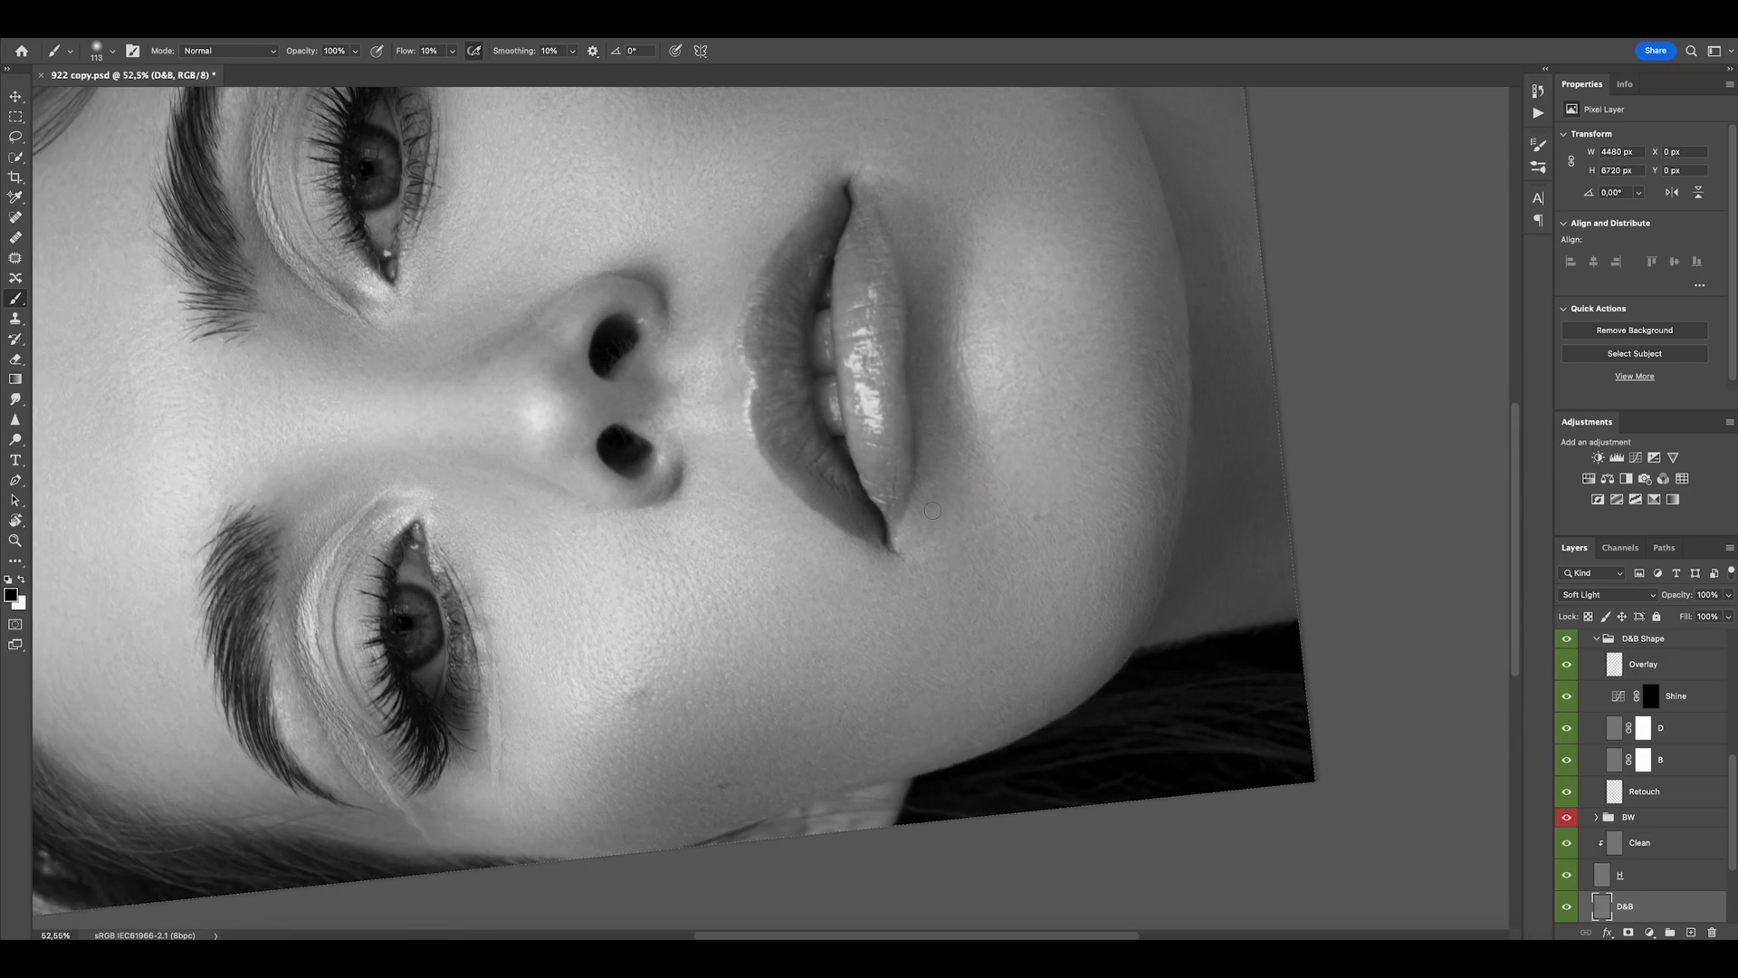
scroll(915, 477, up, 3)
mouse_move(1050, 434)
mouse_down()
mouse_move(1090, 392)
mouse_move(1056, 446)
mouse_up()
key(ctrl+0)
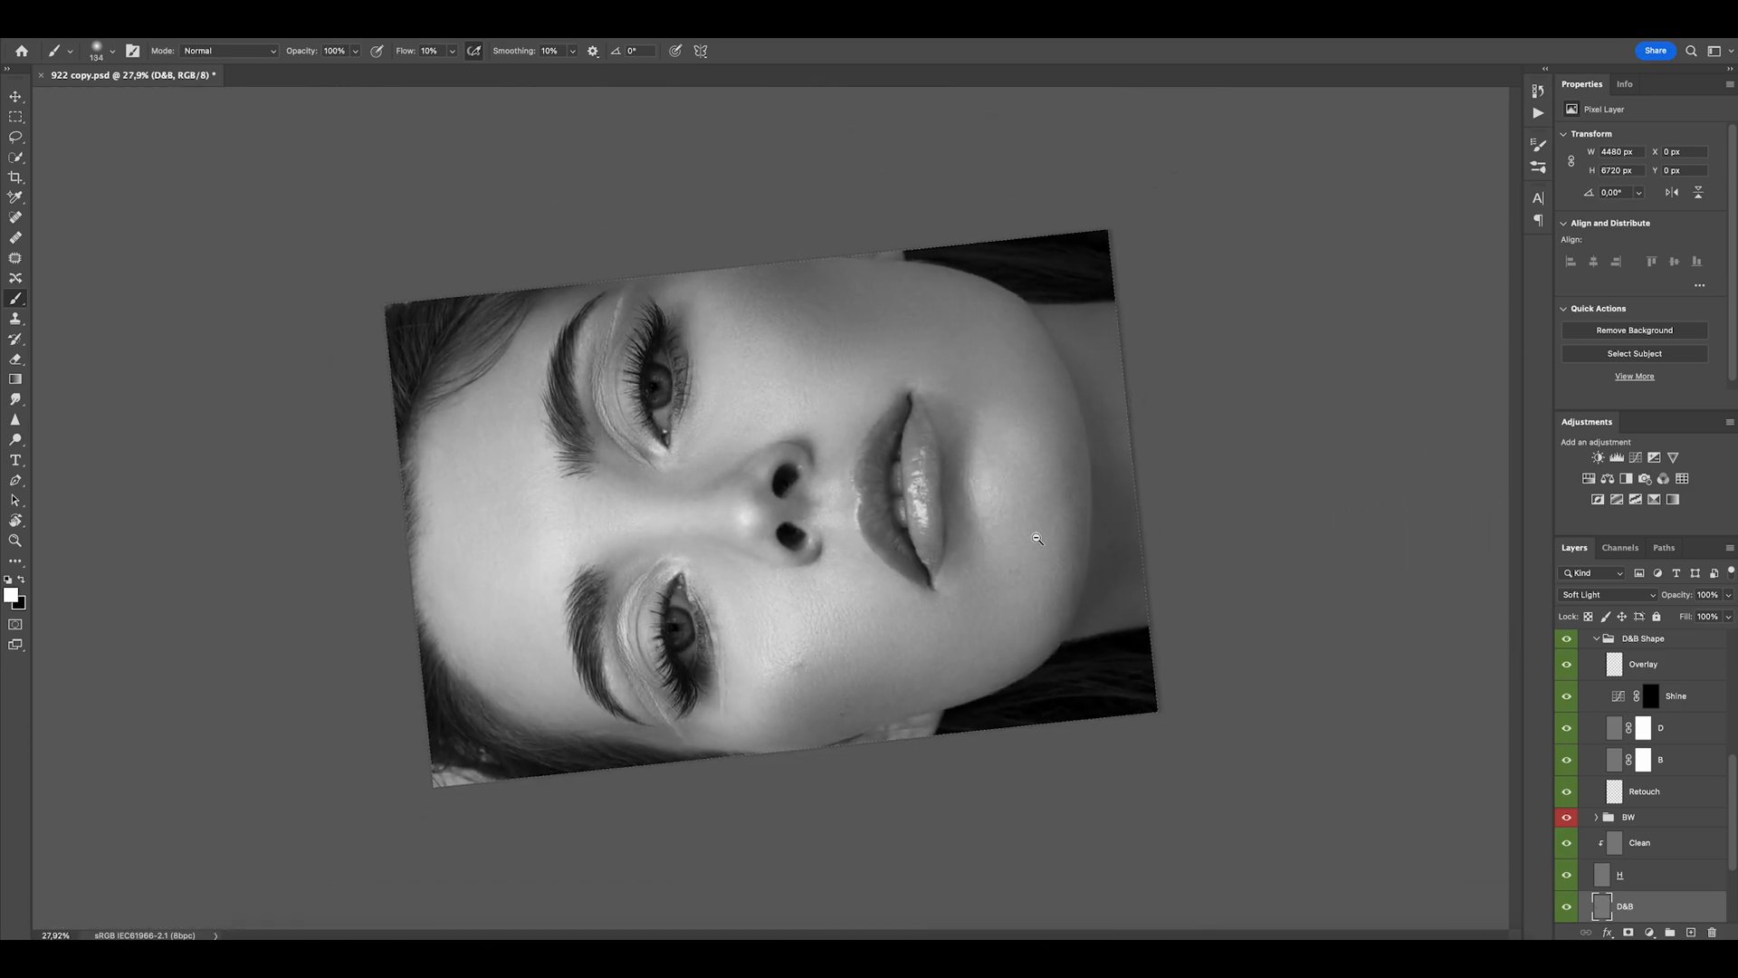
key(ctrl+0)
key(Escape)
scroll(1006, 601, down, 2)
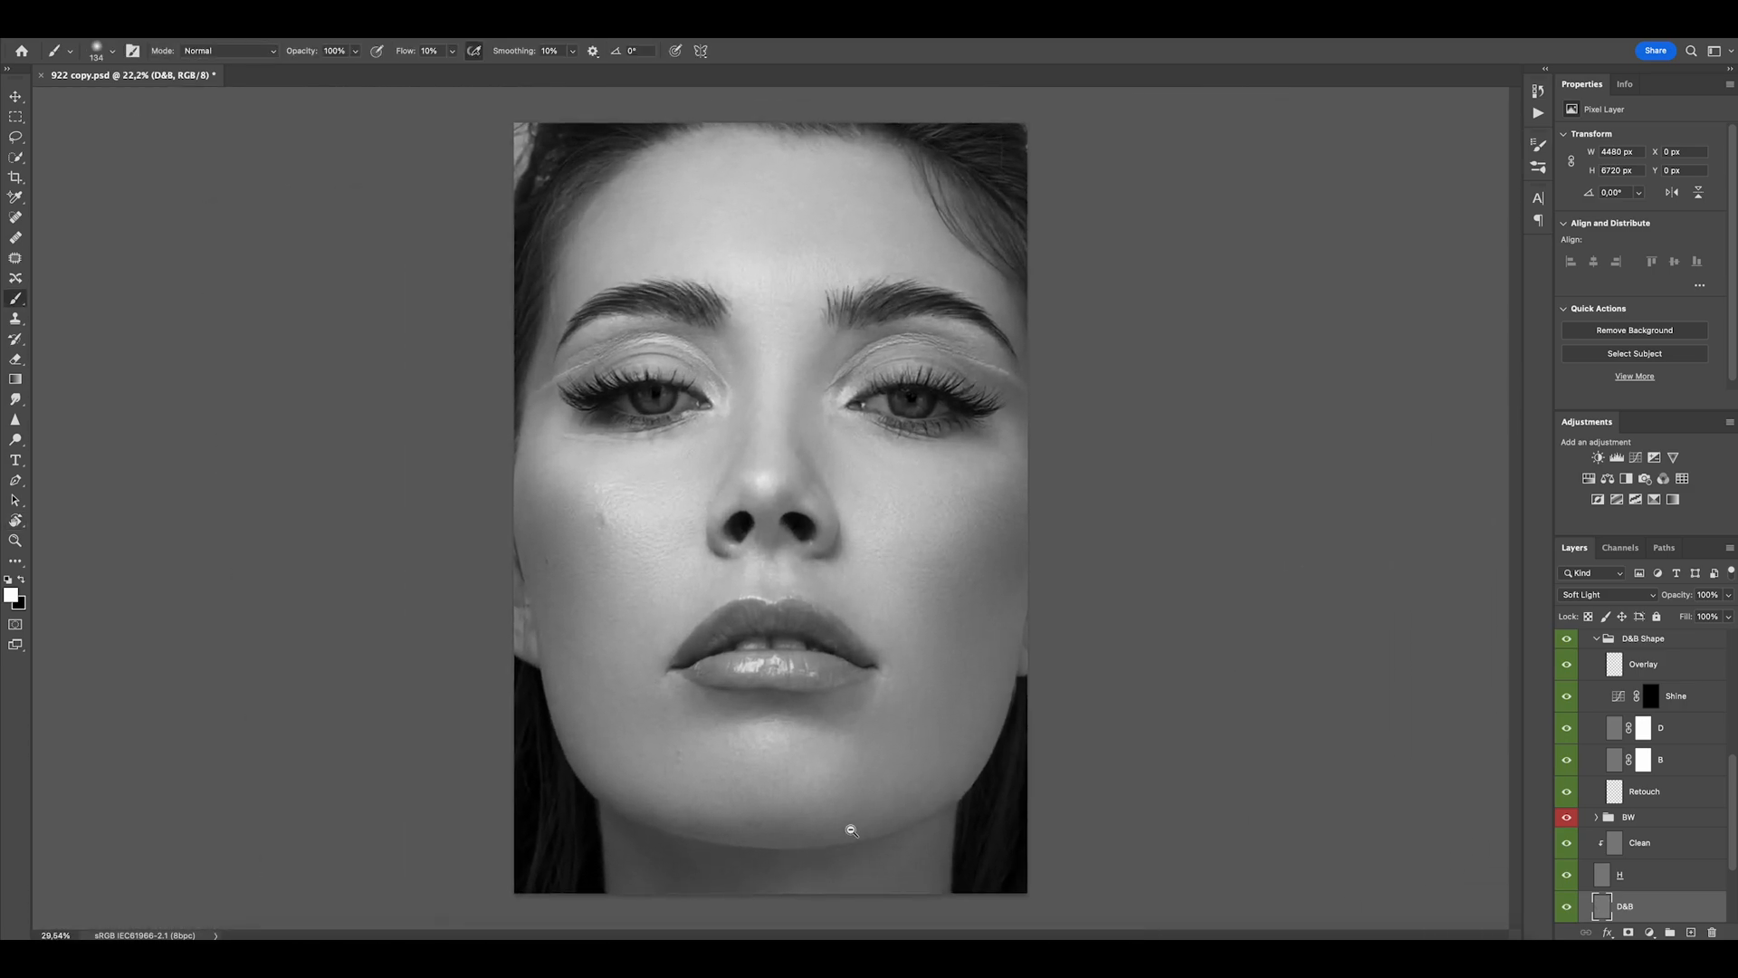
Swap the brush to black and burn uneven tones on the neck below the jaw and the face edge on the image's left.
scroll(905, 850, up, 1)
mouse_move(932, 887)
mouse_down()
mouse_move(928, 673)
mouse_move(947, 662)
mouse_up()
key(x)
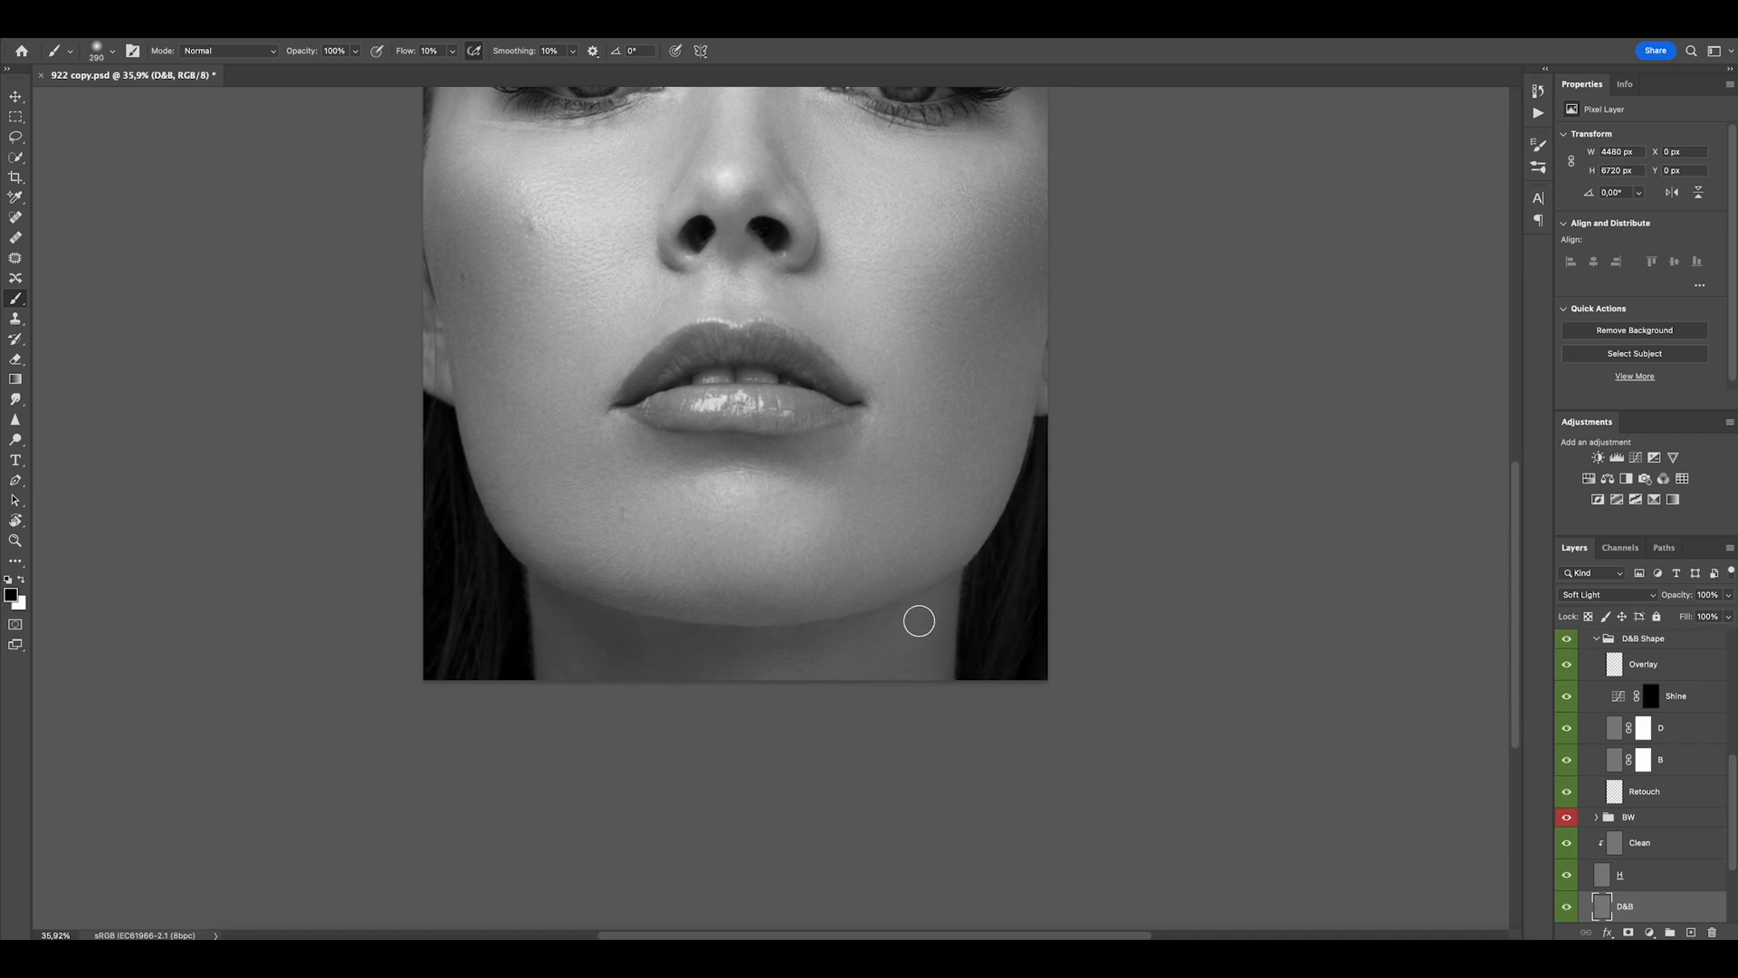
drag(635, 608, 666, 747)
drag(551, 489, 604, 529)
drag(581, 610, 565, 612)
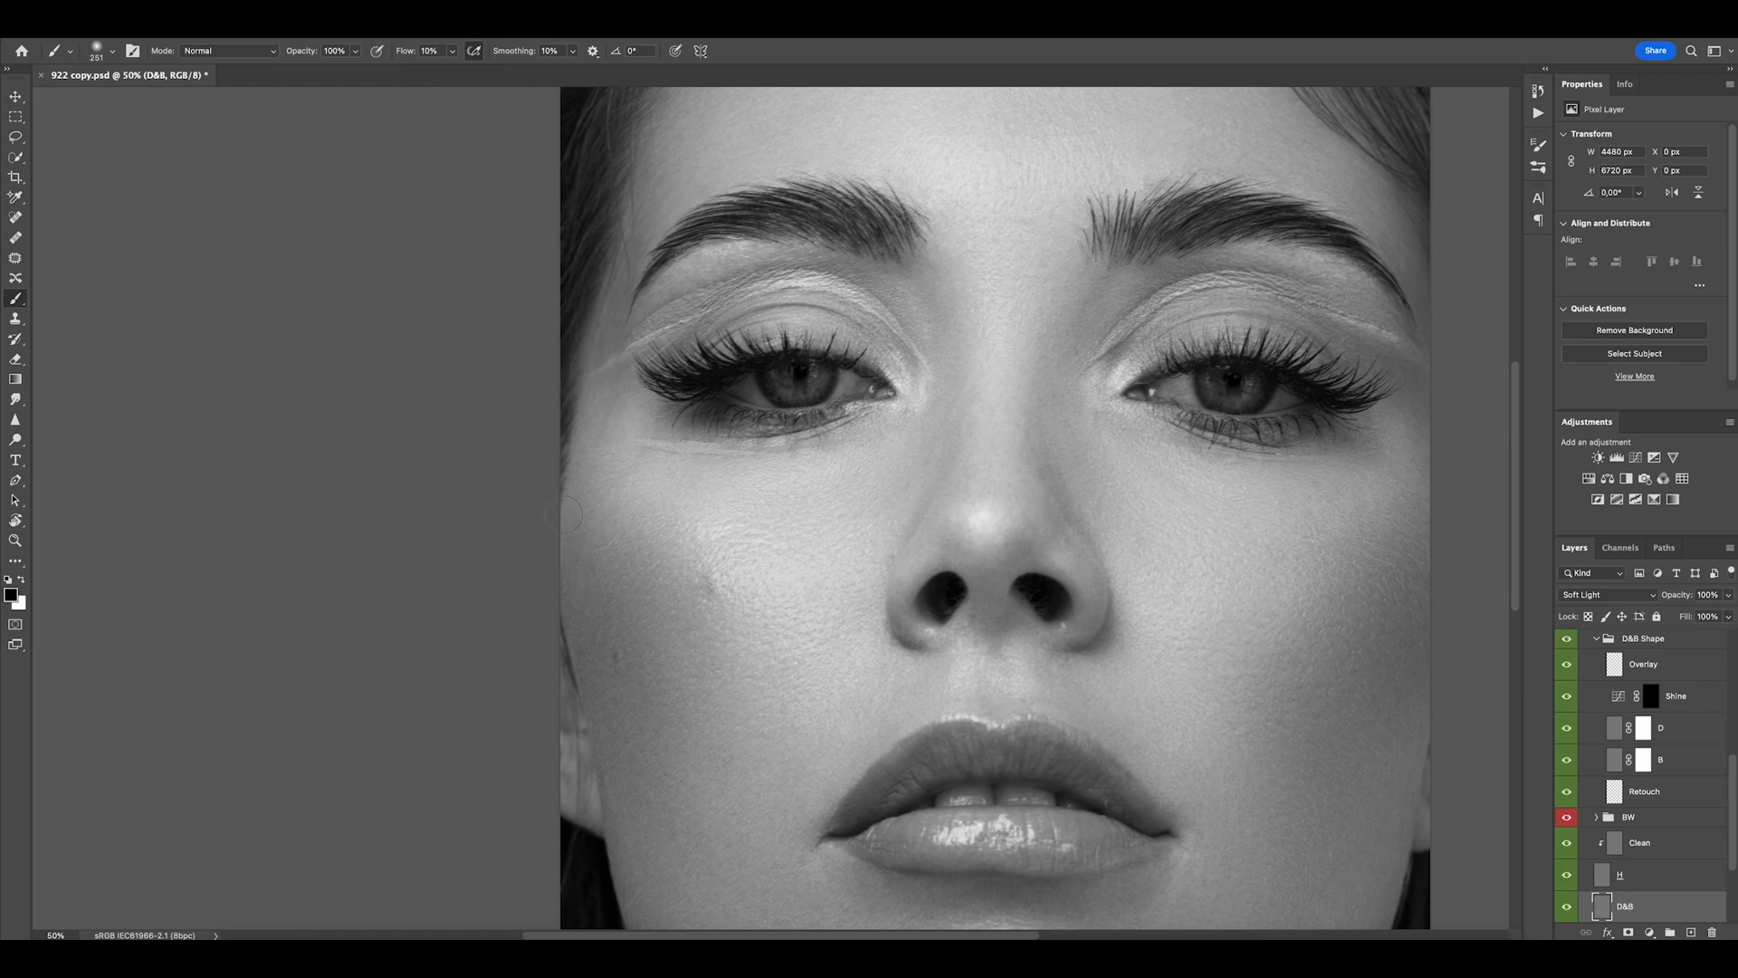
Burn bright areas on the forehead and above the eyebrow on the image's left, finishing with the brush set to white.
scroll(697, 561, down, 2)
drag(963, 349, 1001, 351)
mouse_move(842, 385)
mouse_down()
mouse_move(890, 499)
mouse_move(856, 509)
mouse_up()
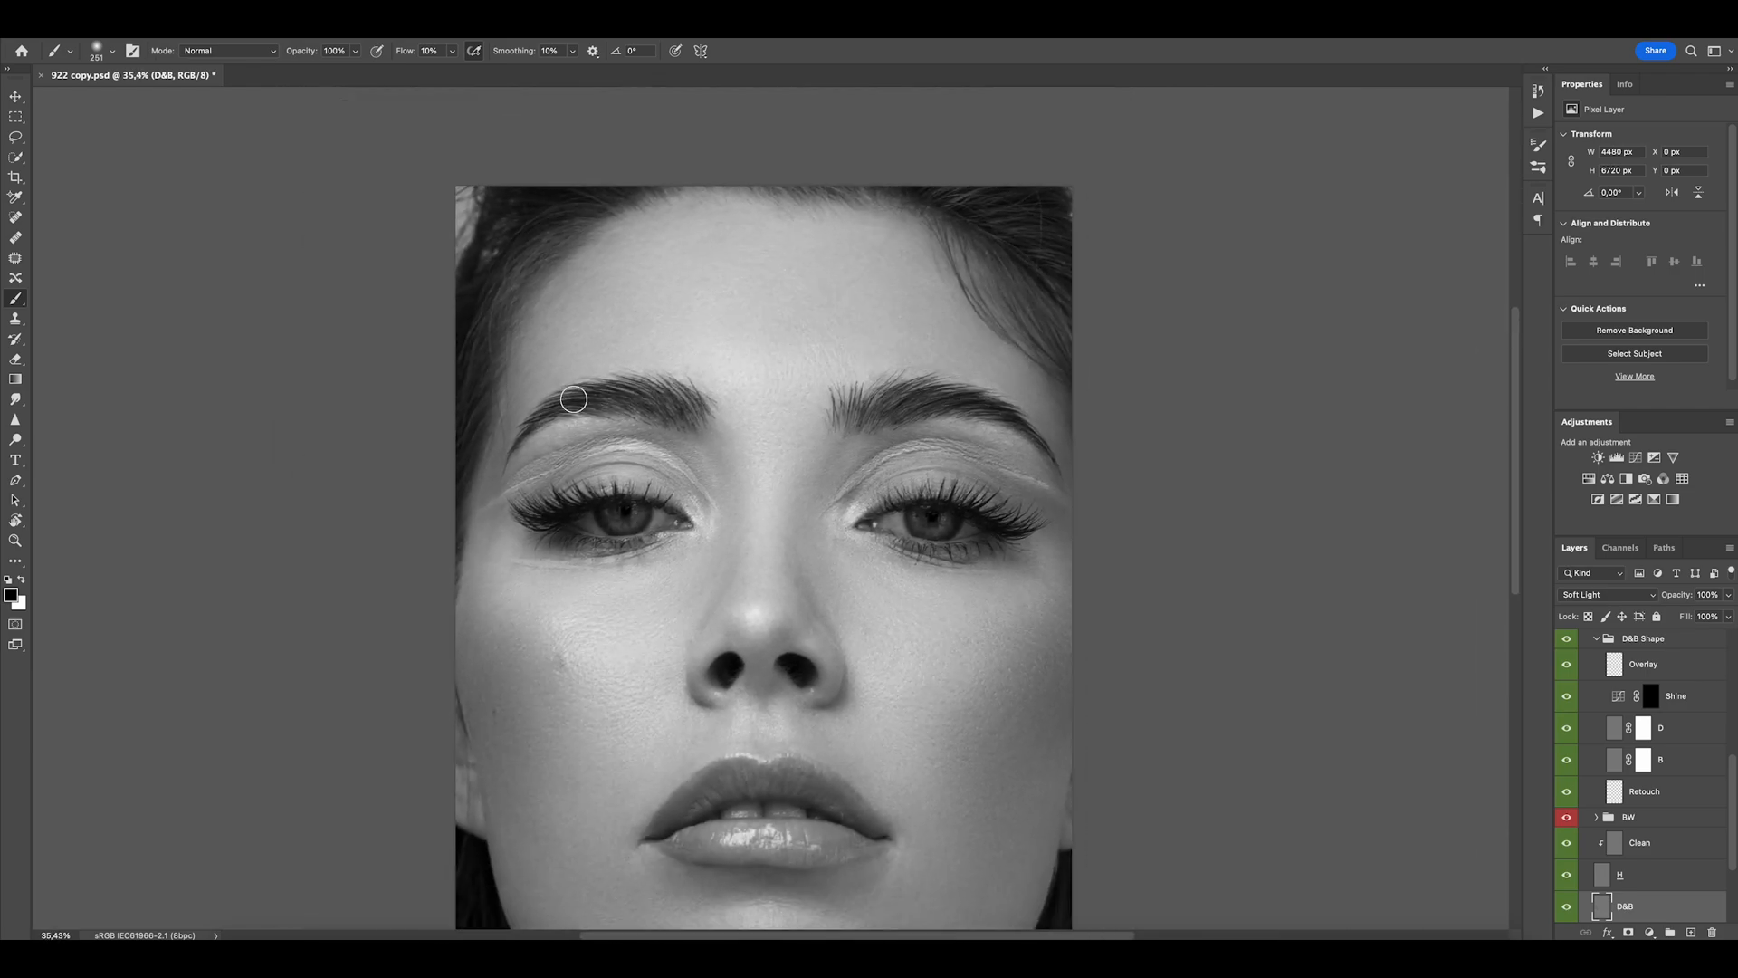
drag(561, 389, 593, 389)
key(x)
Examine the tonal transitions on the cheeks, under-eye area and nose both close up and across the whole portrait.
scroll(540, 450, down, 2)
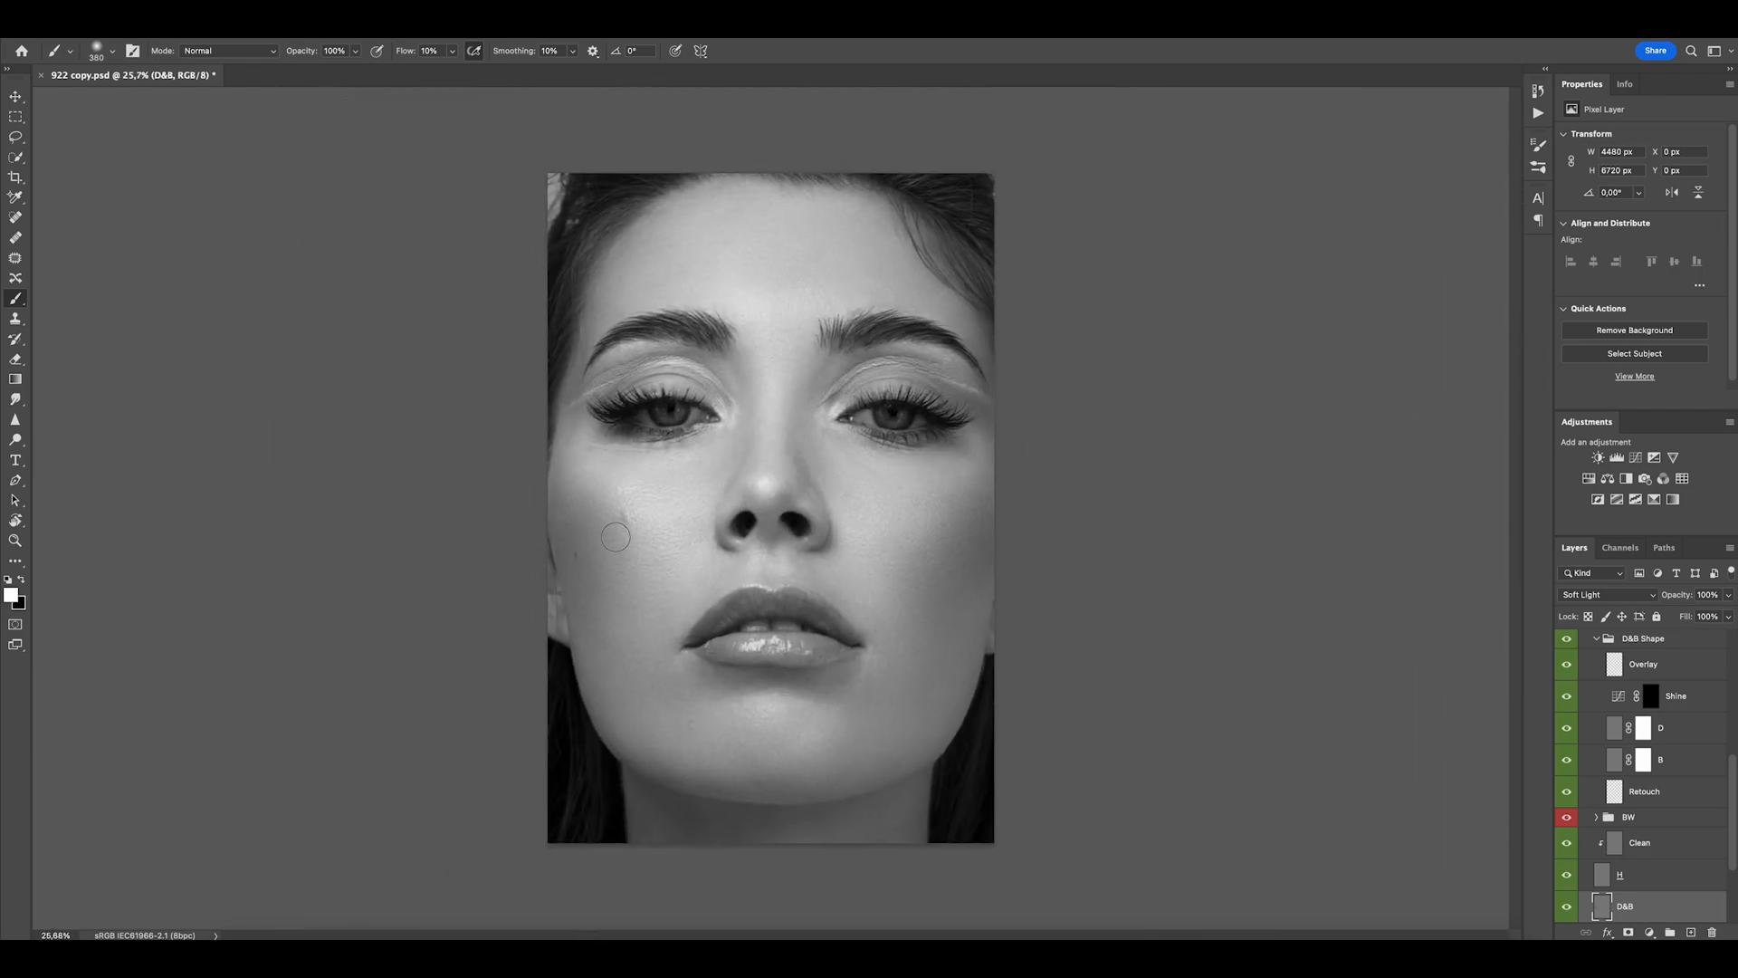
key(x)
scroll(987, 480, up, 4)
key(x)
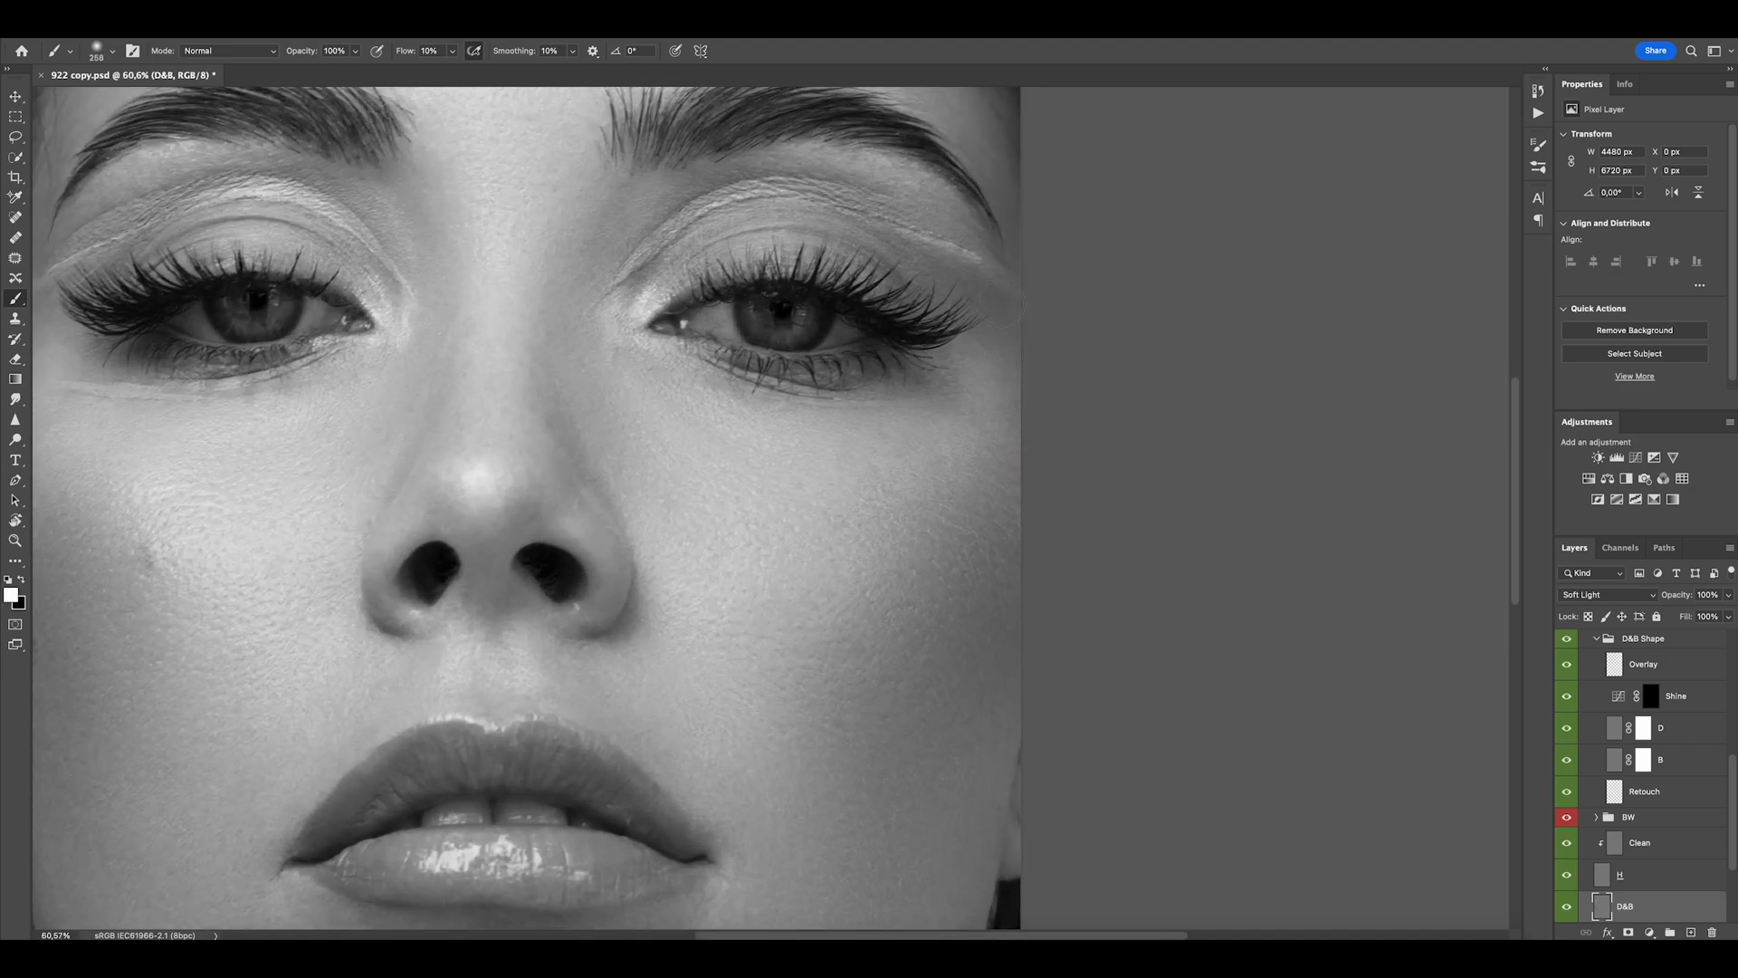
scroll(993, 486, down, 2)
scroll(1017, 388, up, 5)
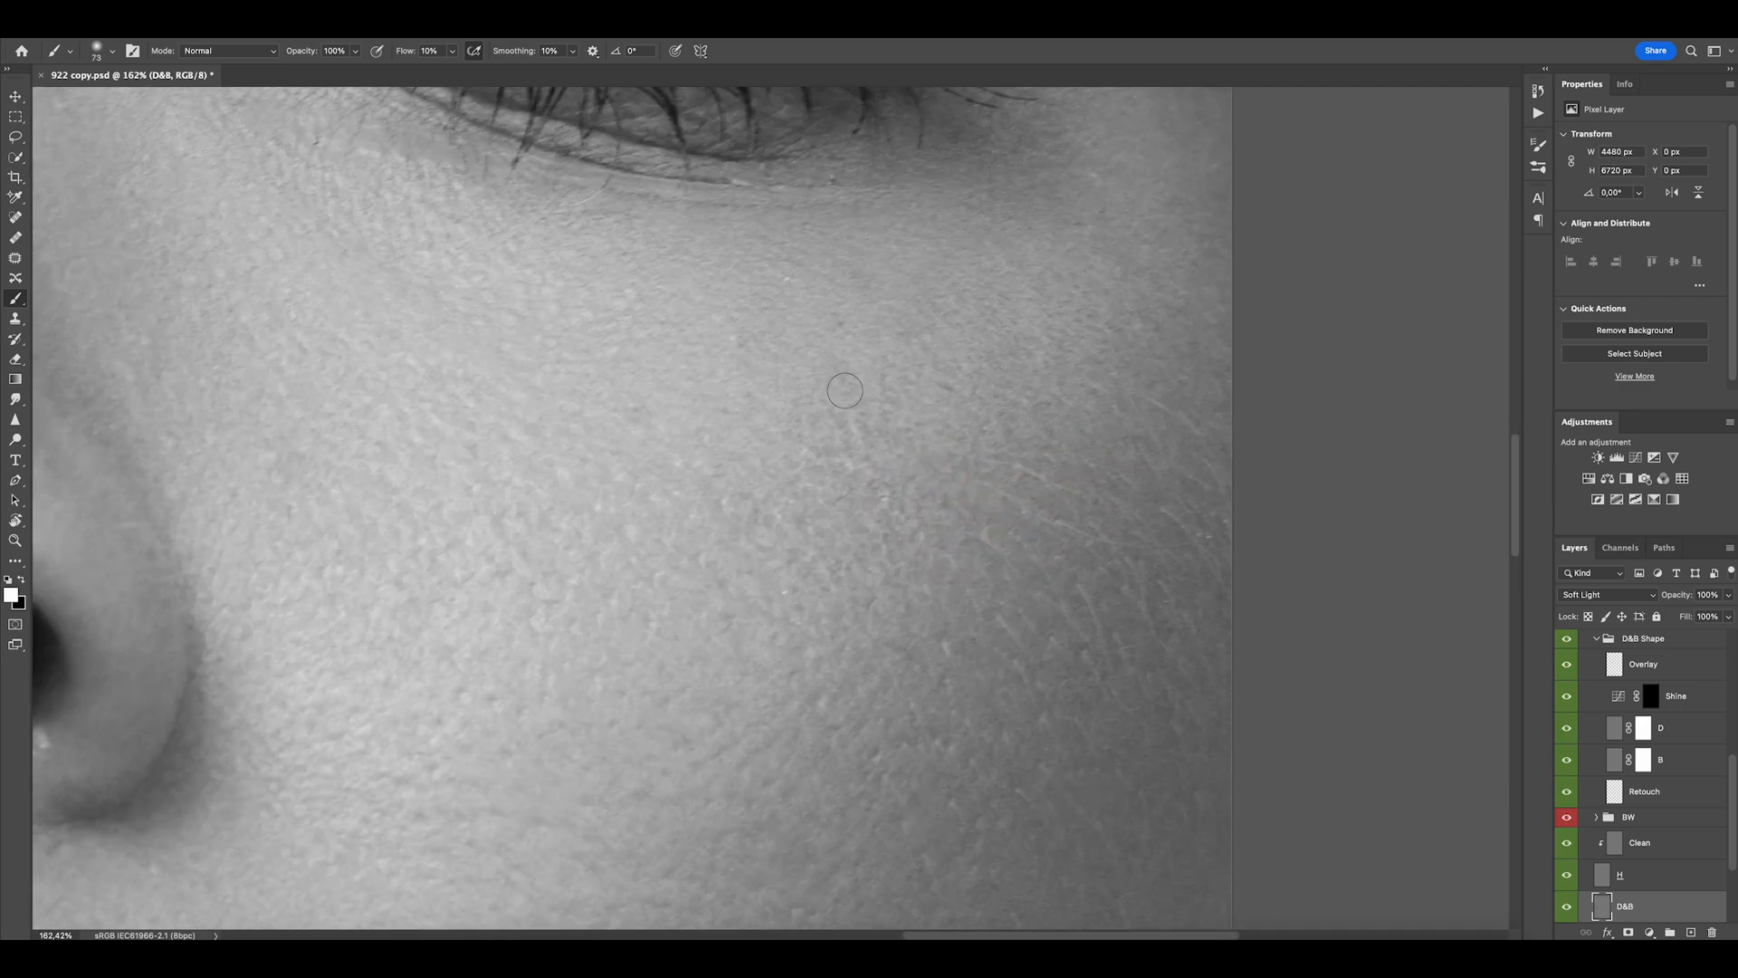
scroll(946, 385, down, 8)
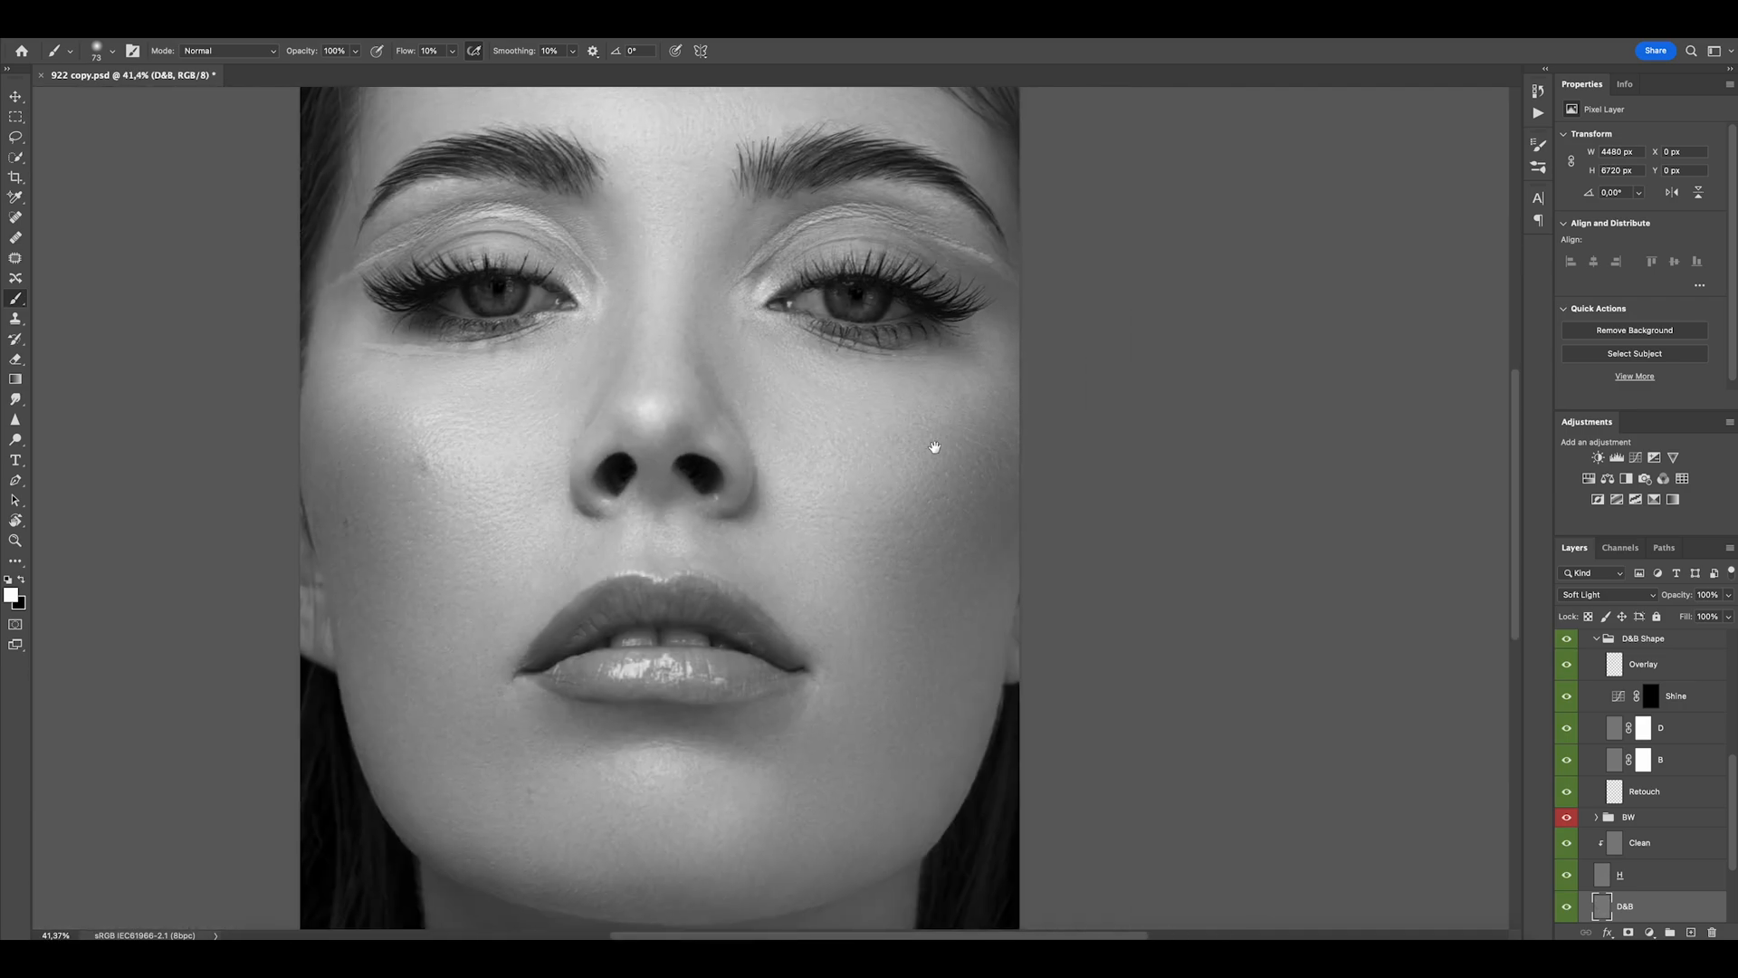
scroll(814, 449, up, 3)
scroll(725, 509, down, 2)
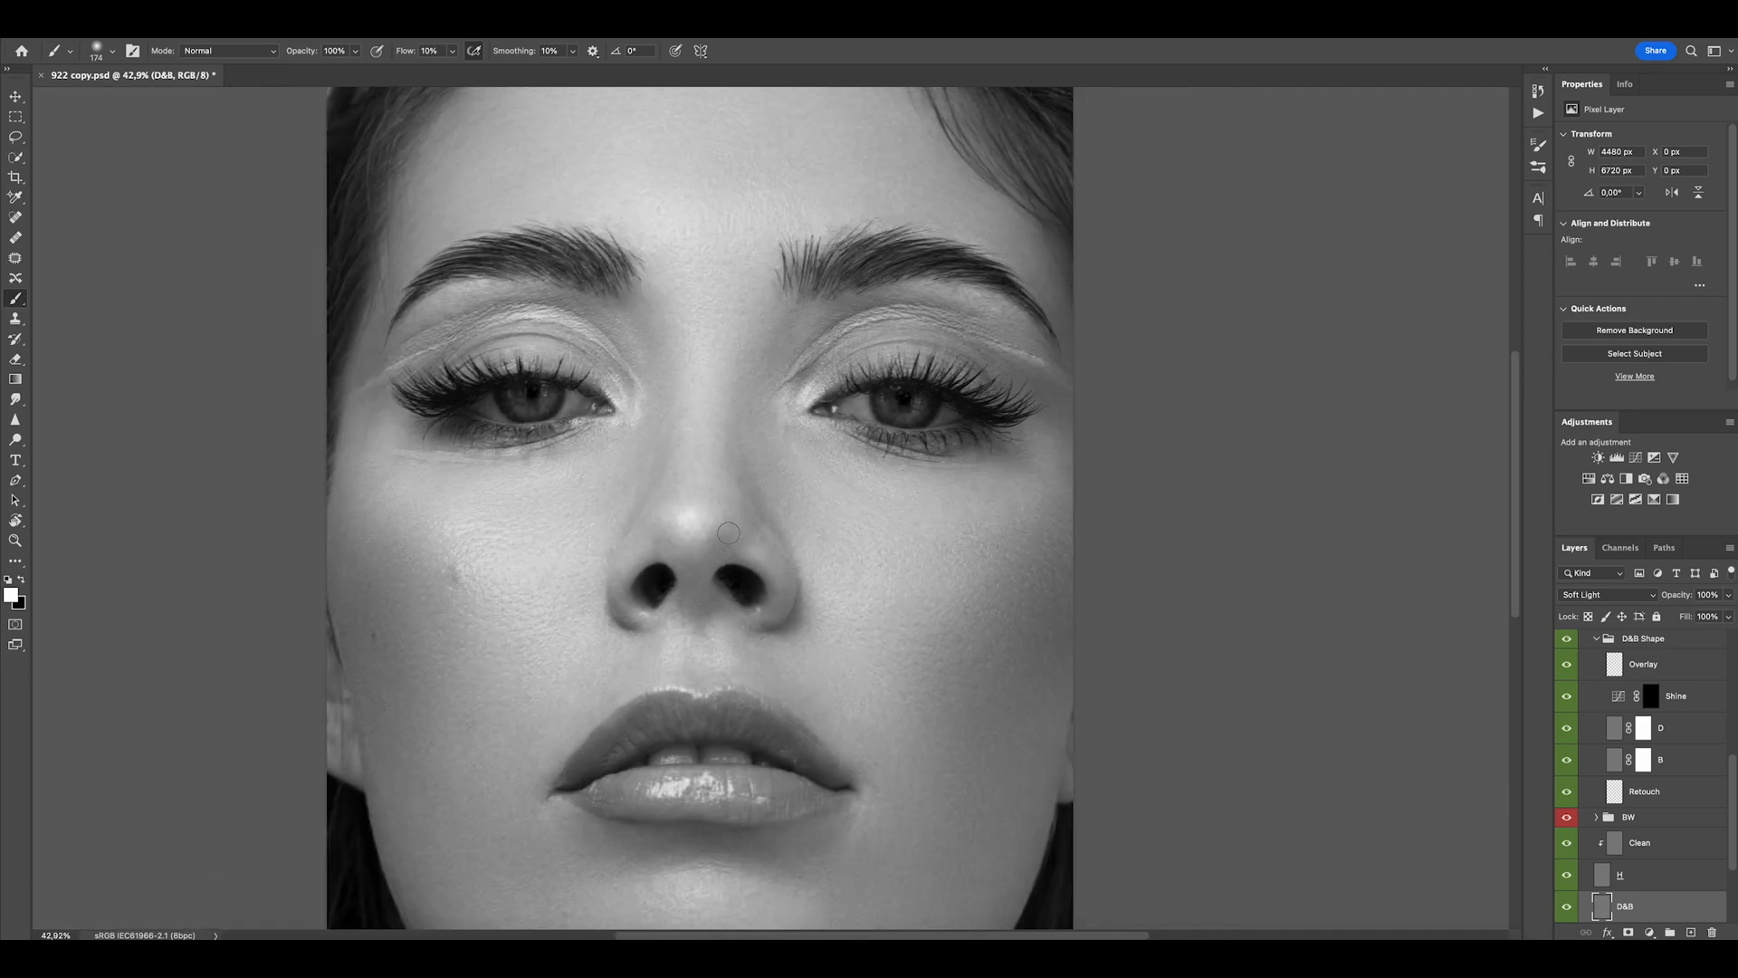
scroll(672, 550, down, 6)
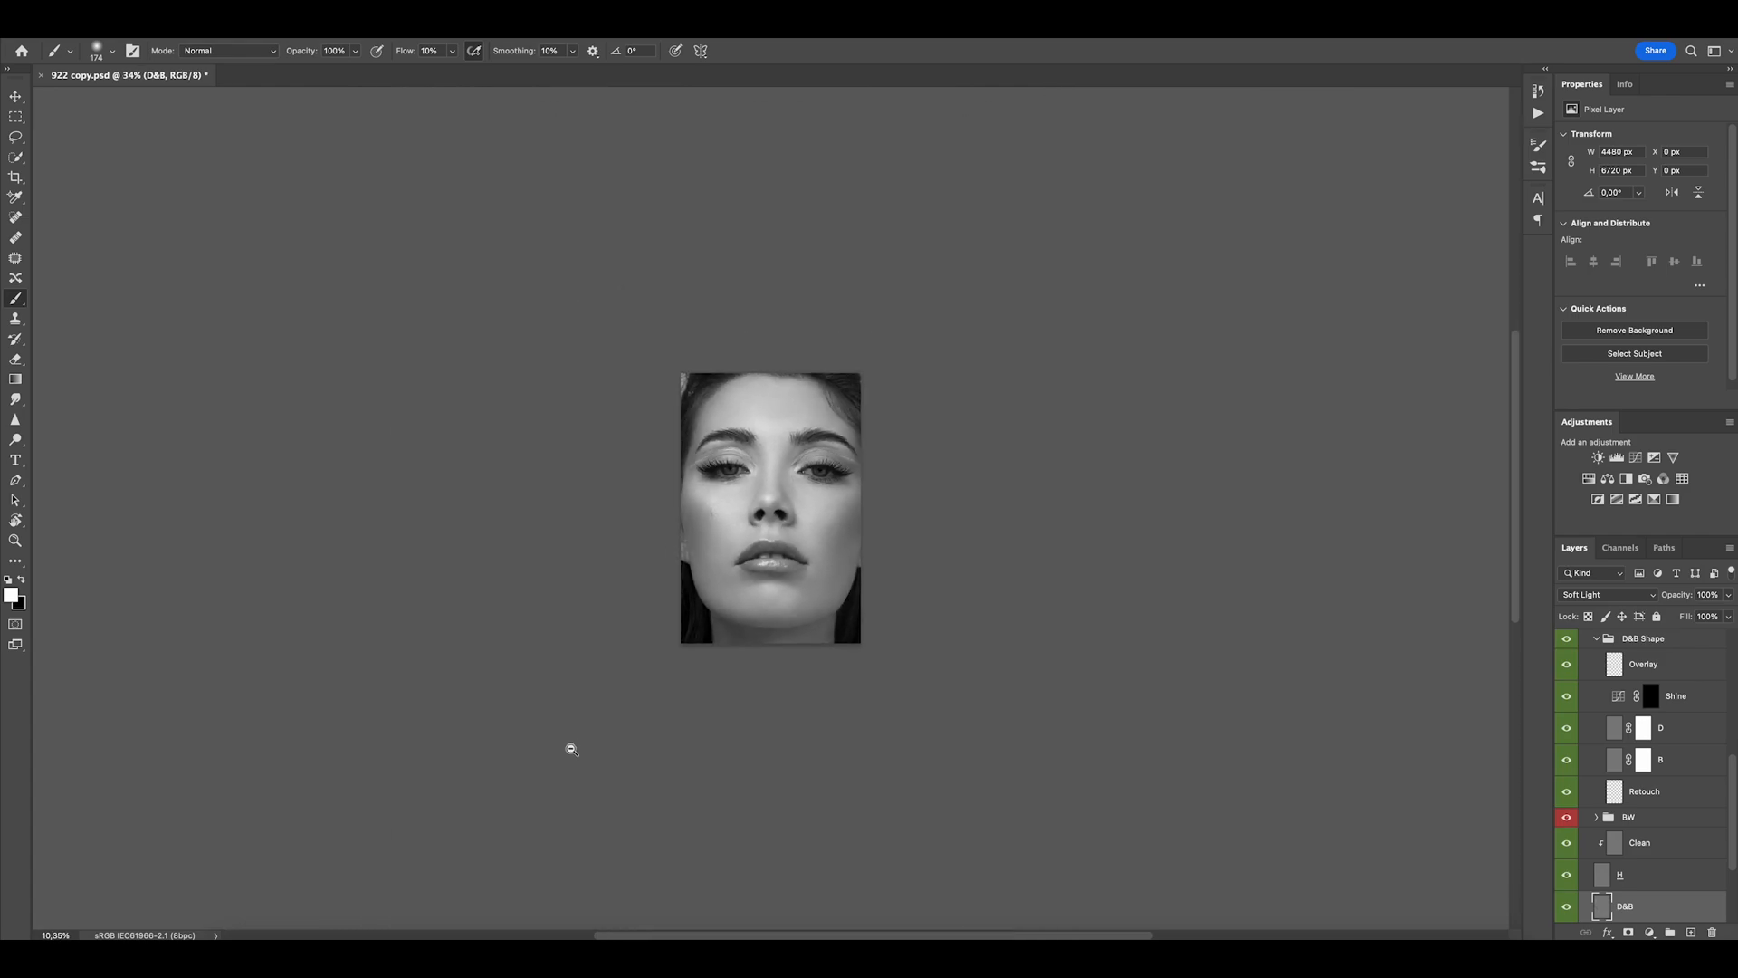
Even the broad tones of the lower face, neck and cheeks with a large brush, alternating black and white.
key(x)
mouse_move(690, 624)
mouse_down()
mouse_move(710, 621)
mouse_move(726, 571)
mouse_up()
key(x)
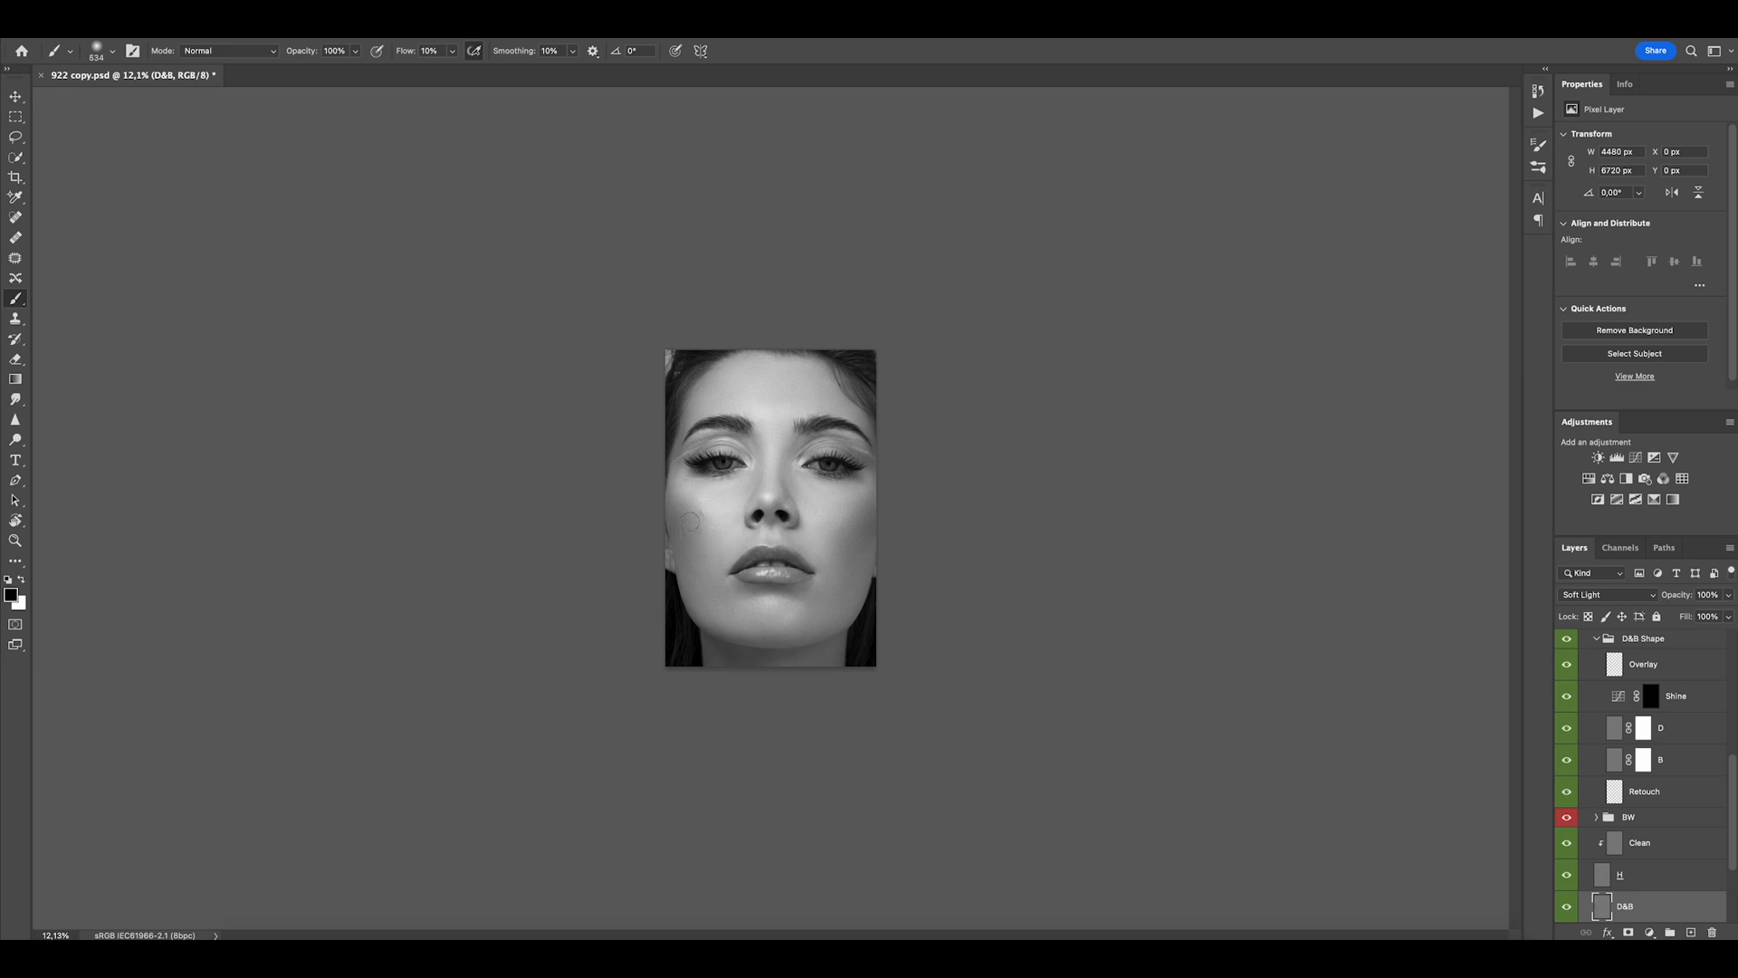
drag(788, 660, 877, 677)
key(x)
drag(807, 586, 697, 589)
drag(688, 589, 761, 580)
drag(880, 508, 702, 523)
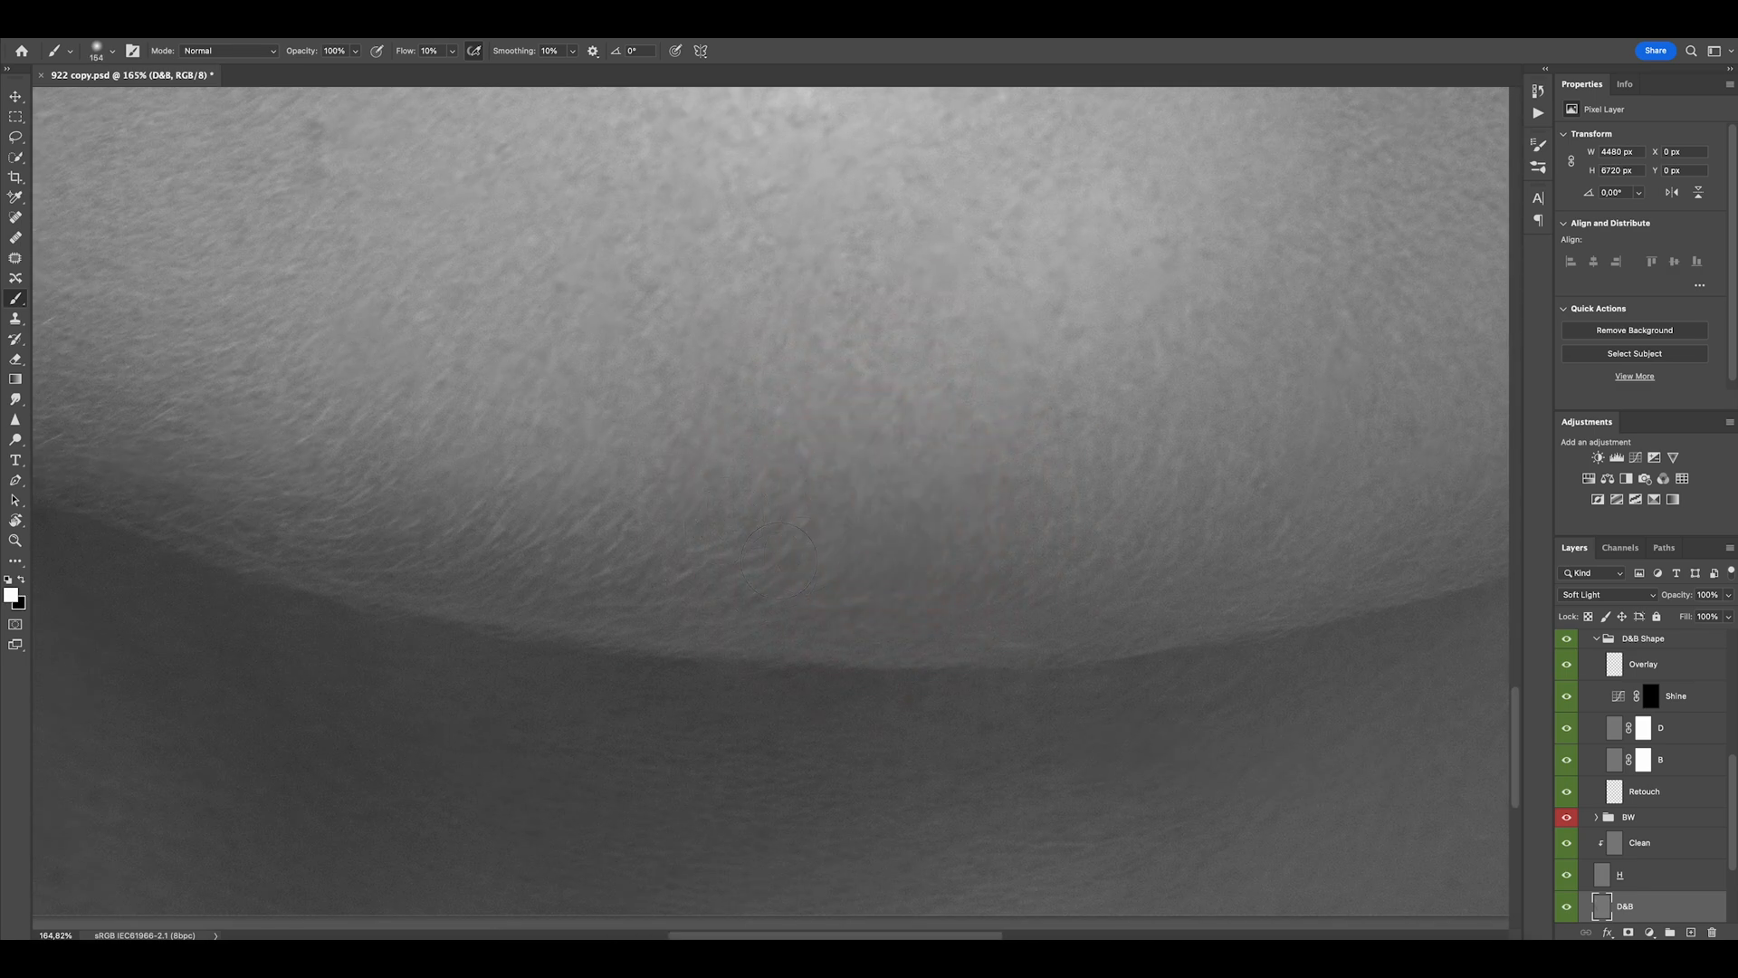
Dodge dark patches along the chin's lower edge and on the neck below the jaw with a smaller white brush.
drag(941, 525, 863, 598)
key(super+0)
drag(900, 805, 973, 814)
drag(1041, 879, 967, 638)
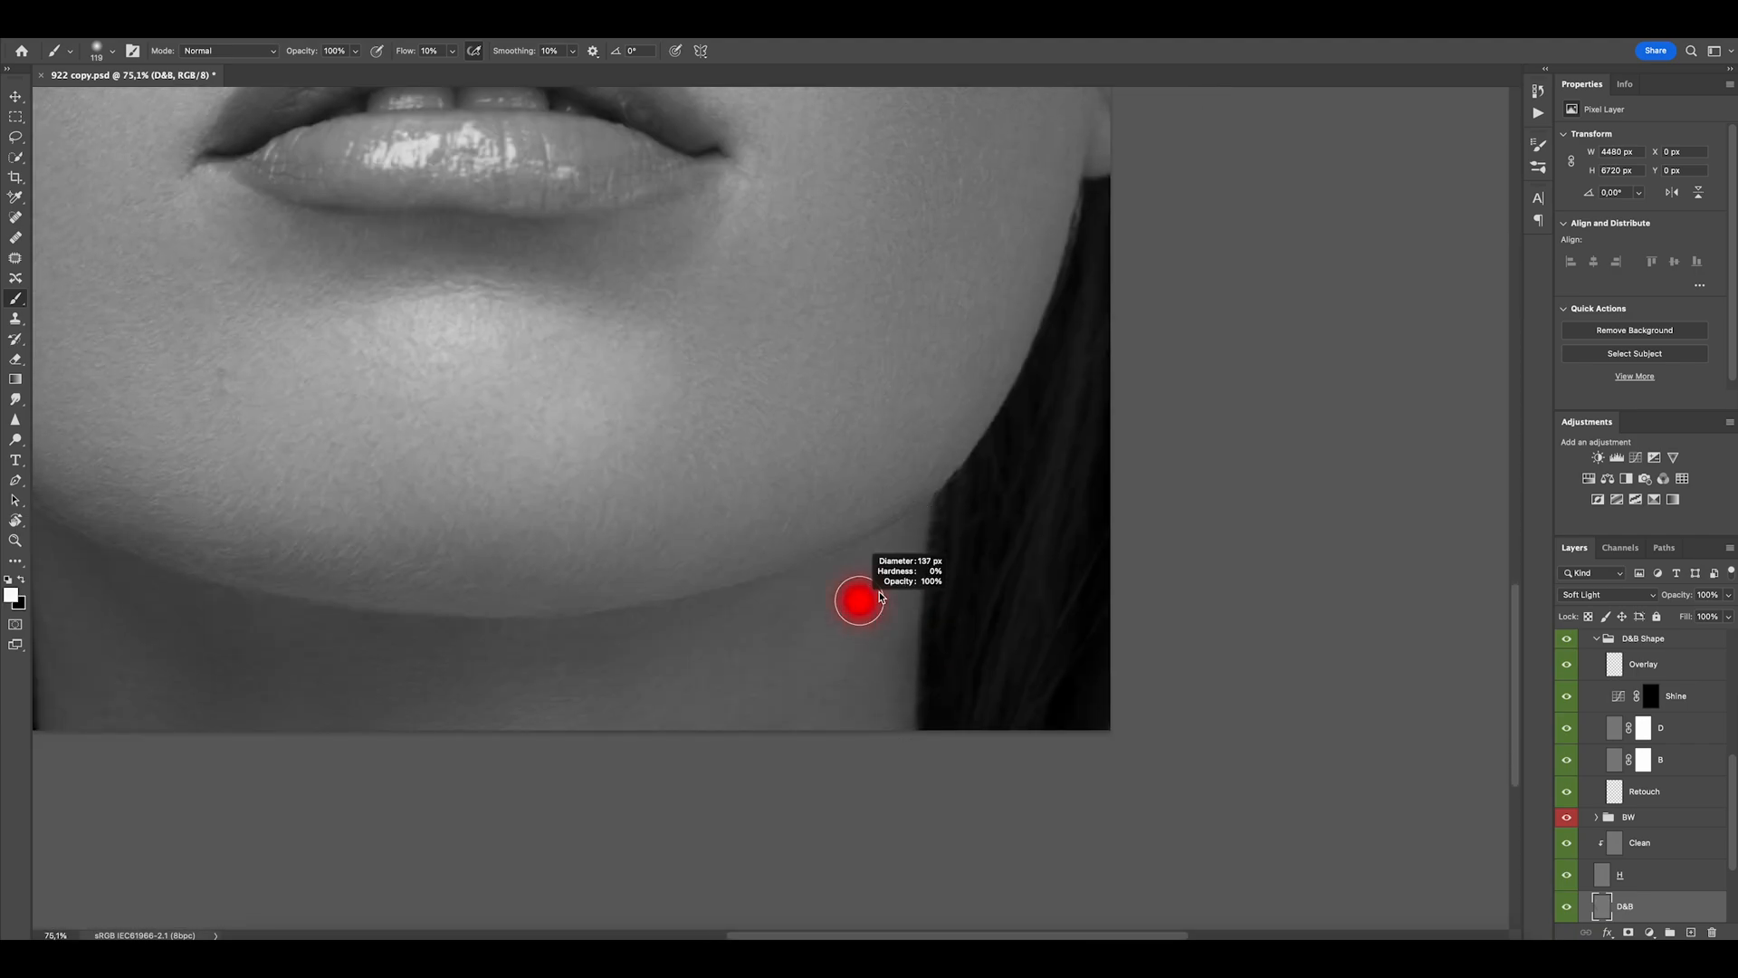
mouse_move(858, 598)
mouse_down()
mouse_move(890, 656)
mouse_move(790, 677)
mouse_up()
mouse_move(750, 408)
mouse_down()
mouse_move(854, 613)
mouse_move(917, 677)
mouse_up()
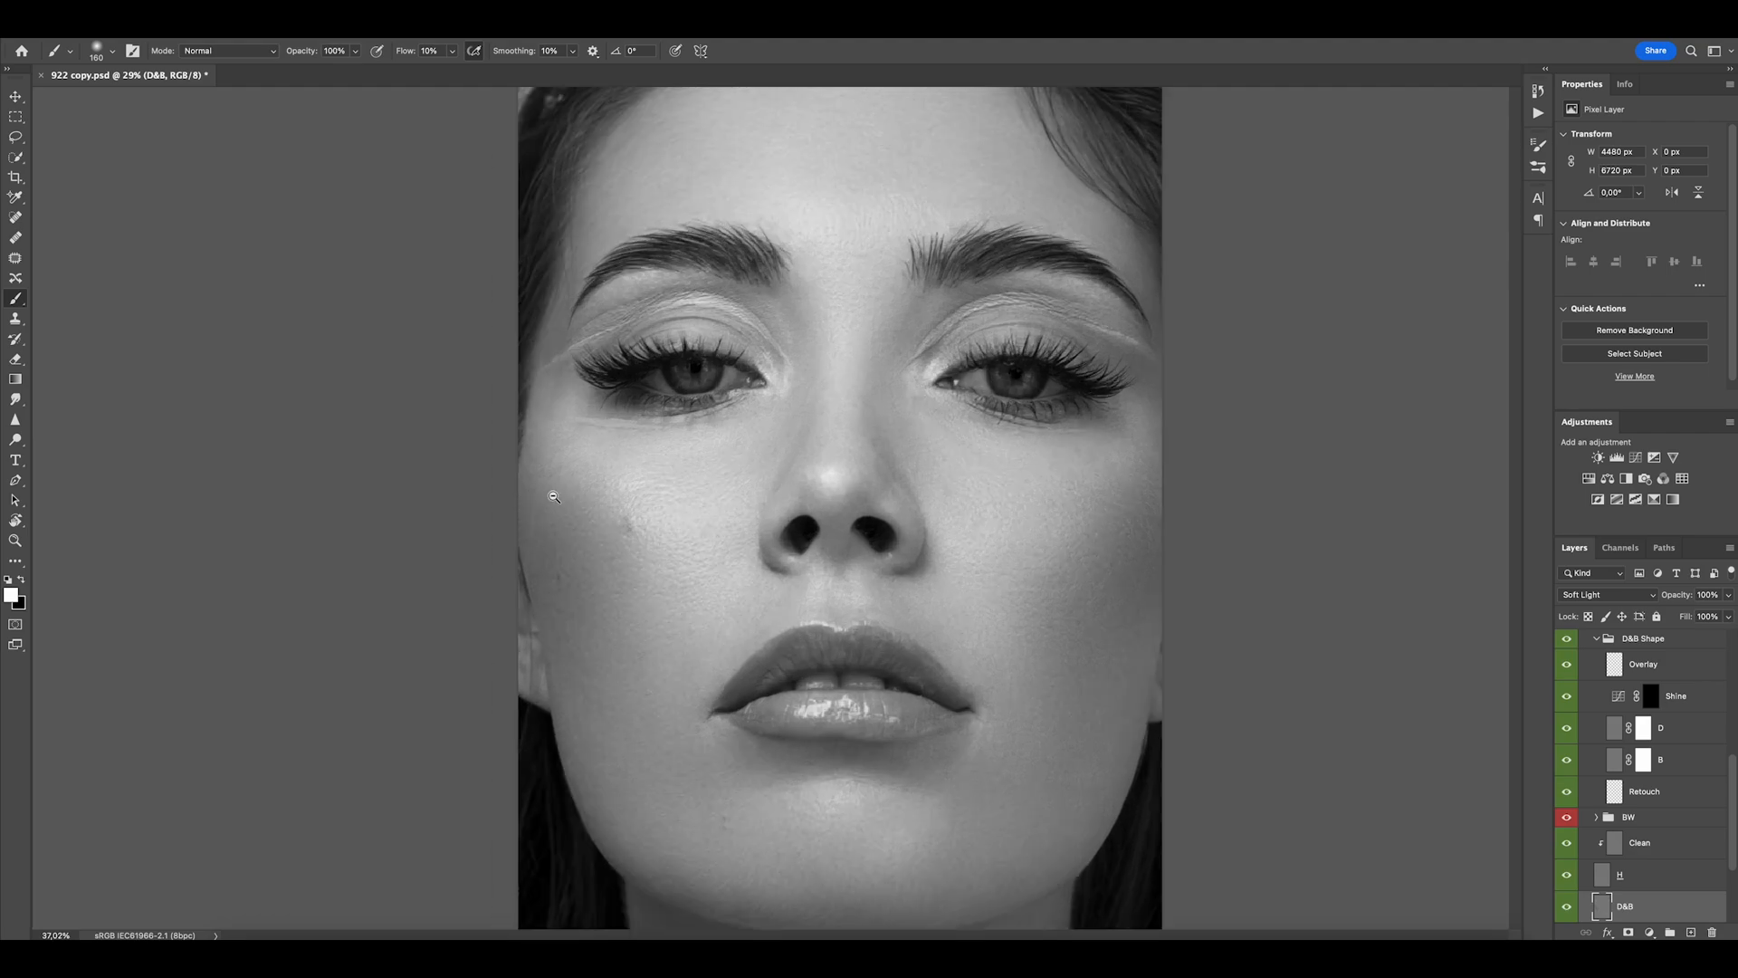
Even the tones on the outer cheek below the eye on the image's left.
drag(525, 492, 625, 503)
drag(624, 518, 584, 534)
scroll(525, 653, down, 5)
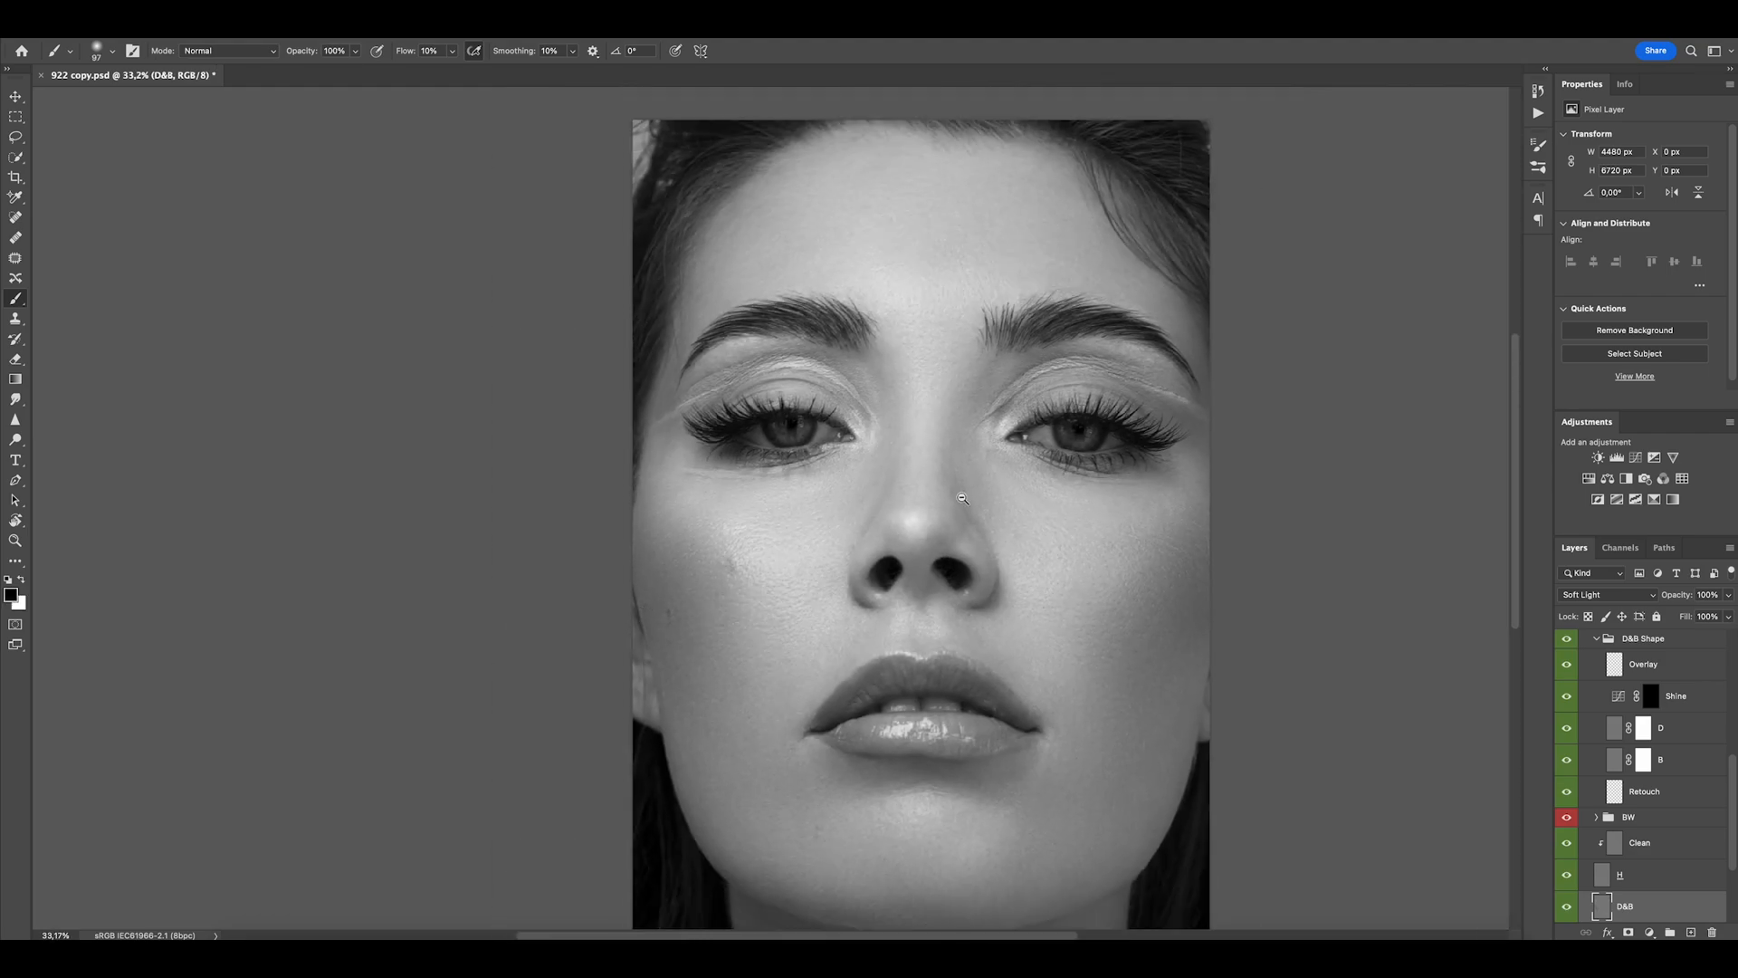
Toggle the BW group's visibility to compare the dodge and burn result in color.
click(1566, 816)
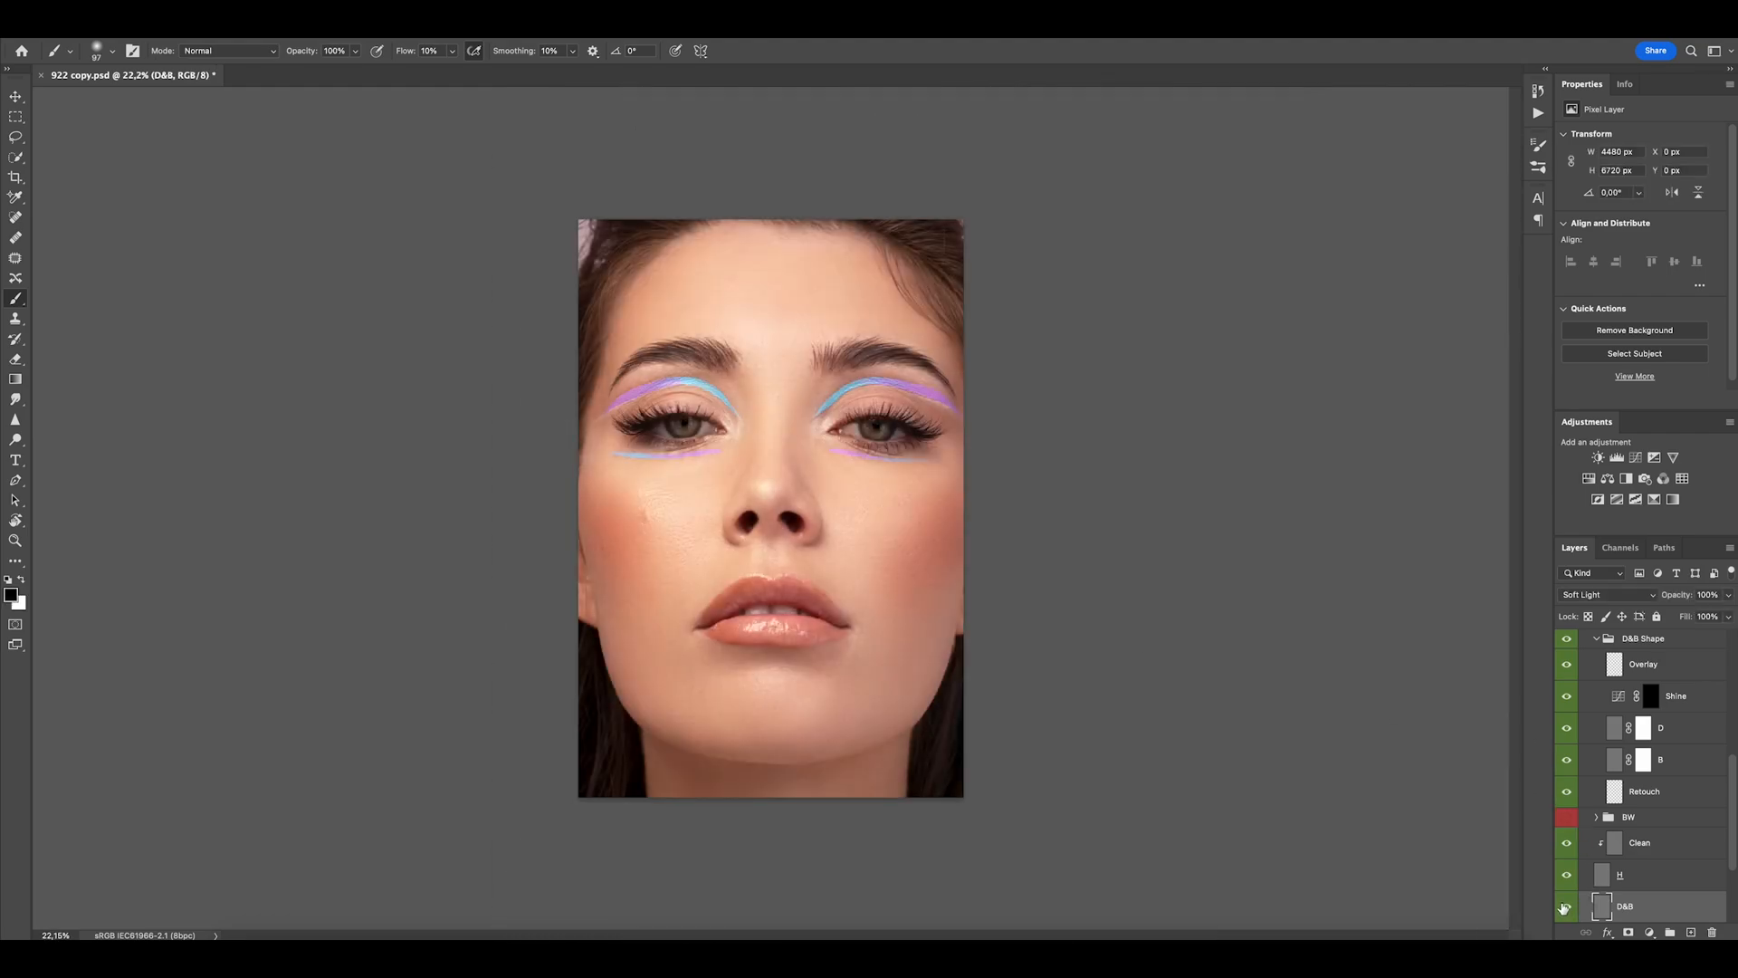
drag(876, 543, 883, 620)
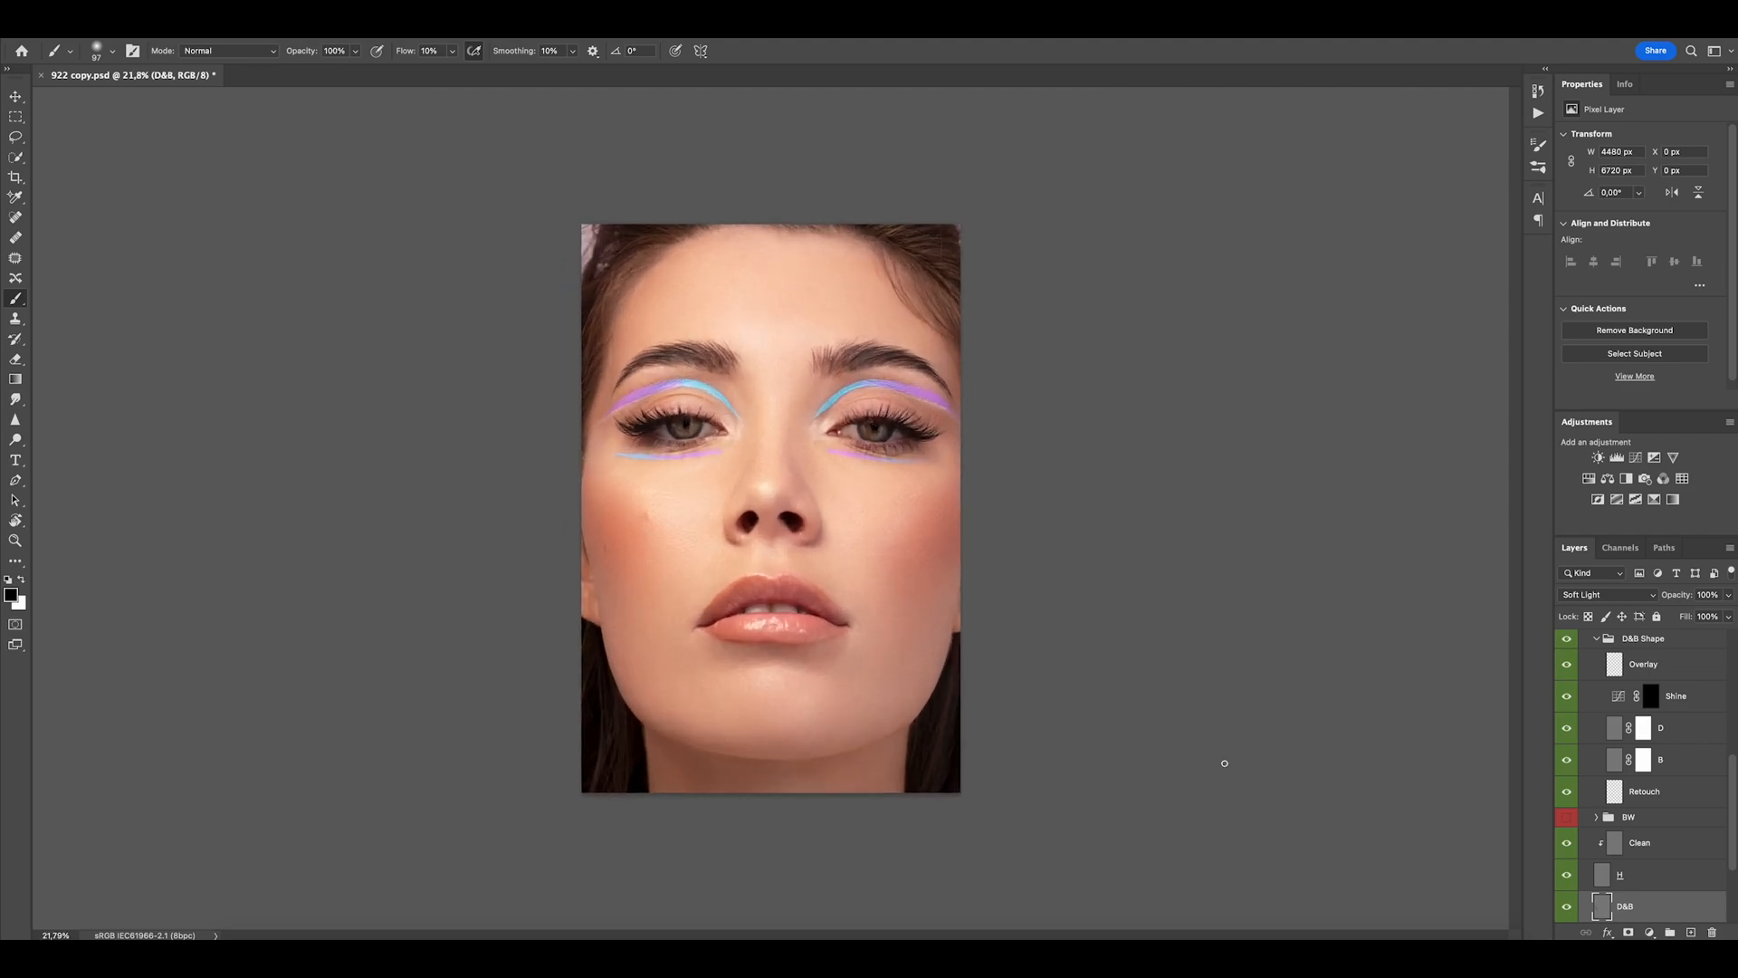
click(1566, 817)
Swap the brush to white, touch up the skin below the nostrils and hide the BW group.
scroll(752, 552, up, 3)
key(x)
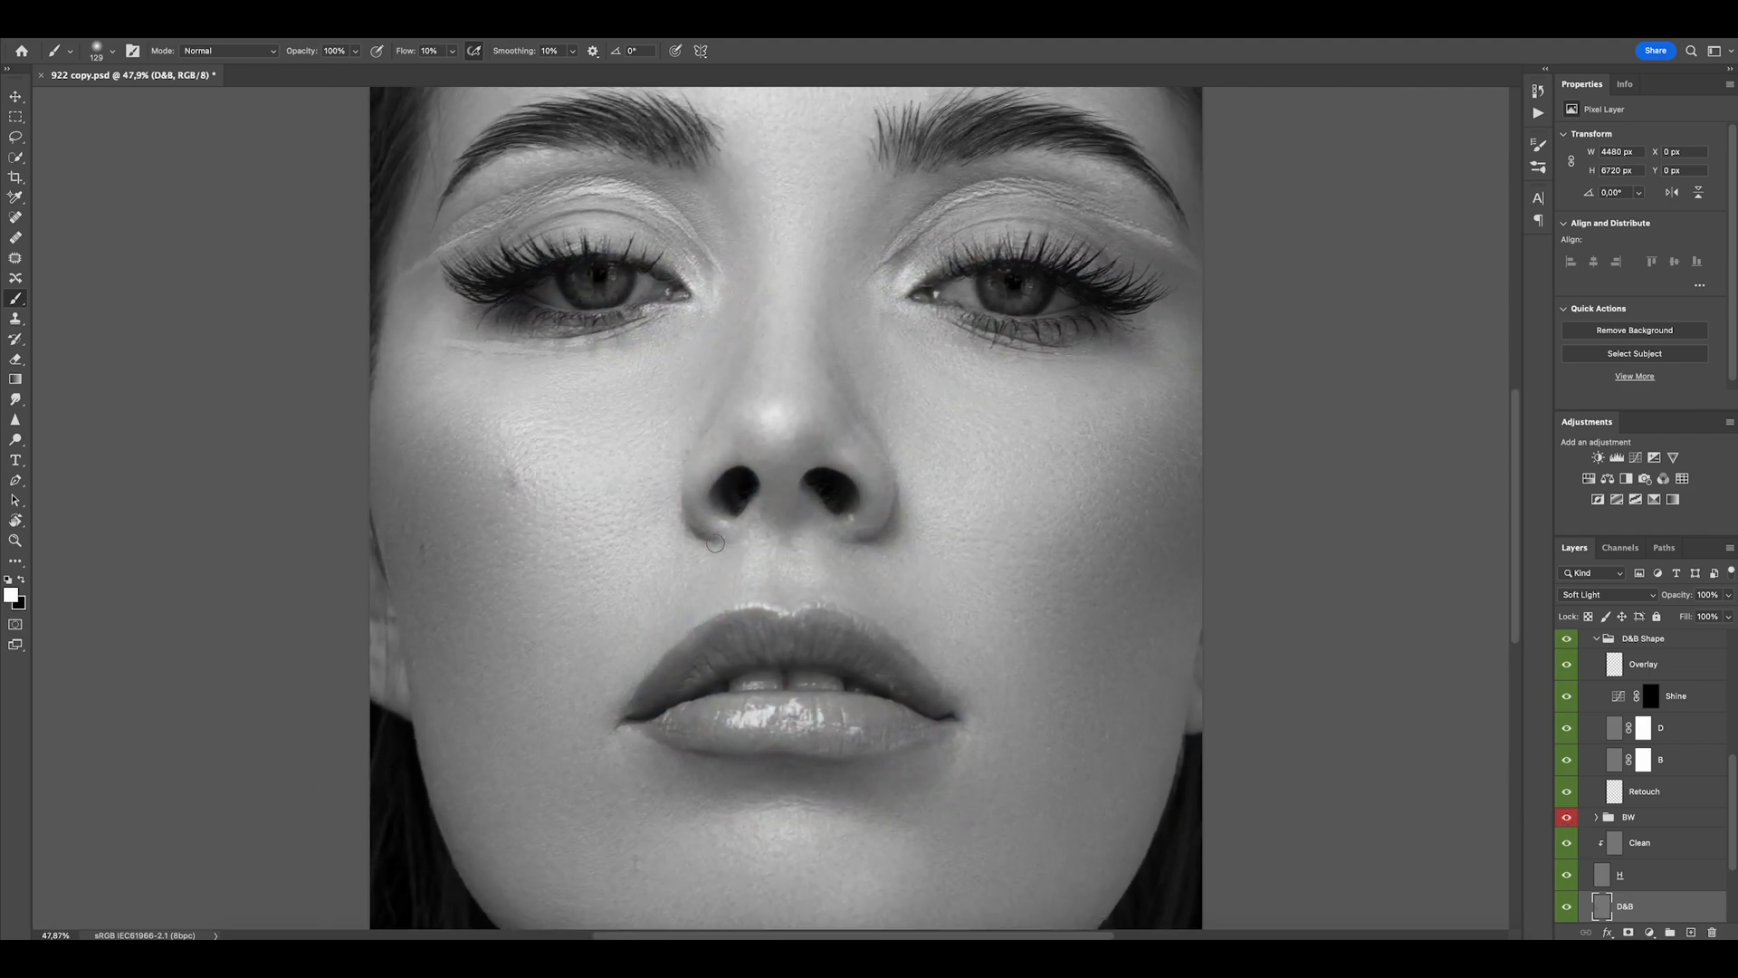
scroll(705, 572, down, 3)
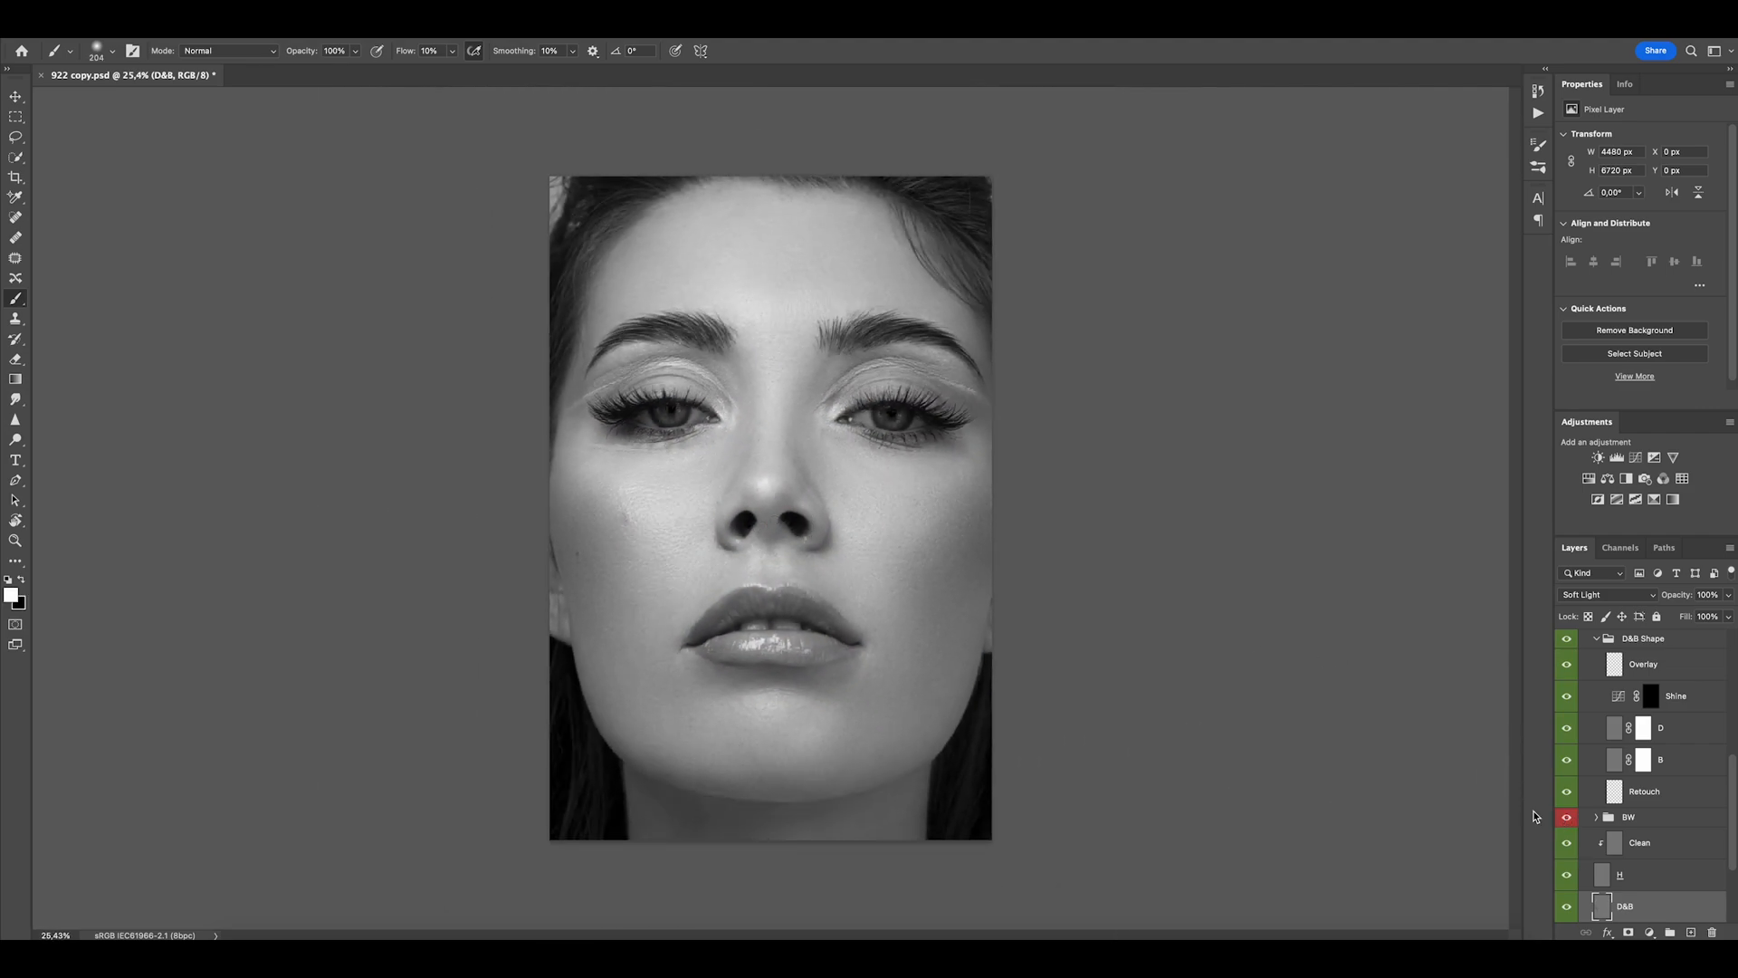
click(1566, 818)
scroll(1165, 586, down, 2)
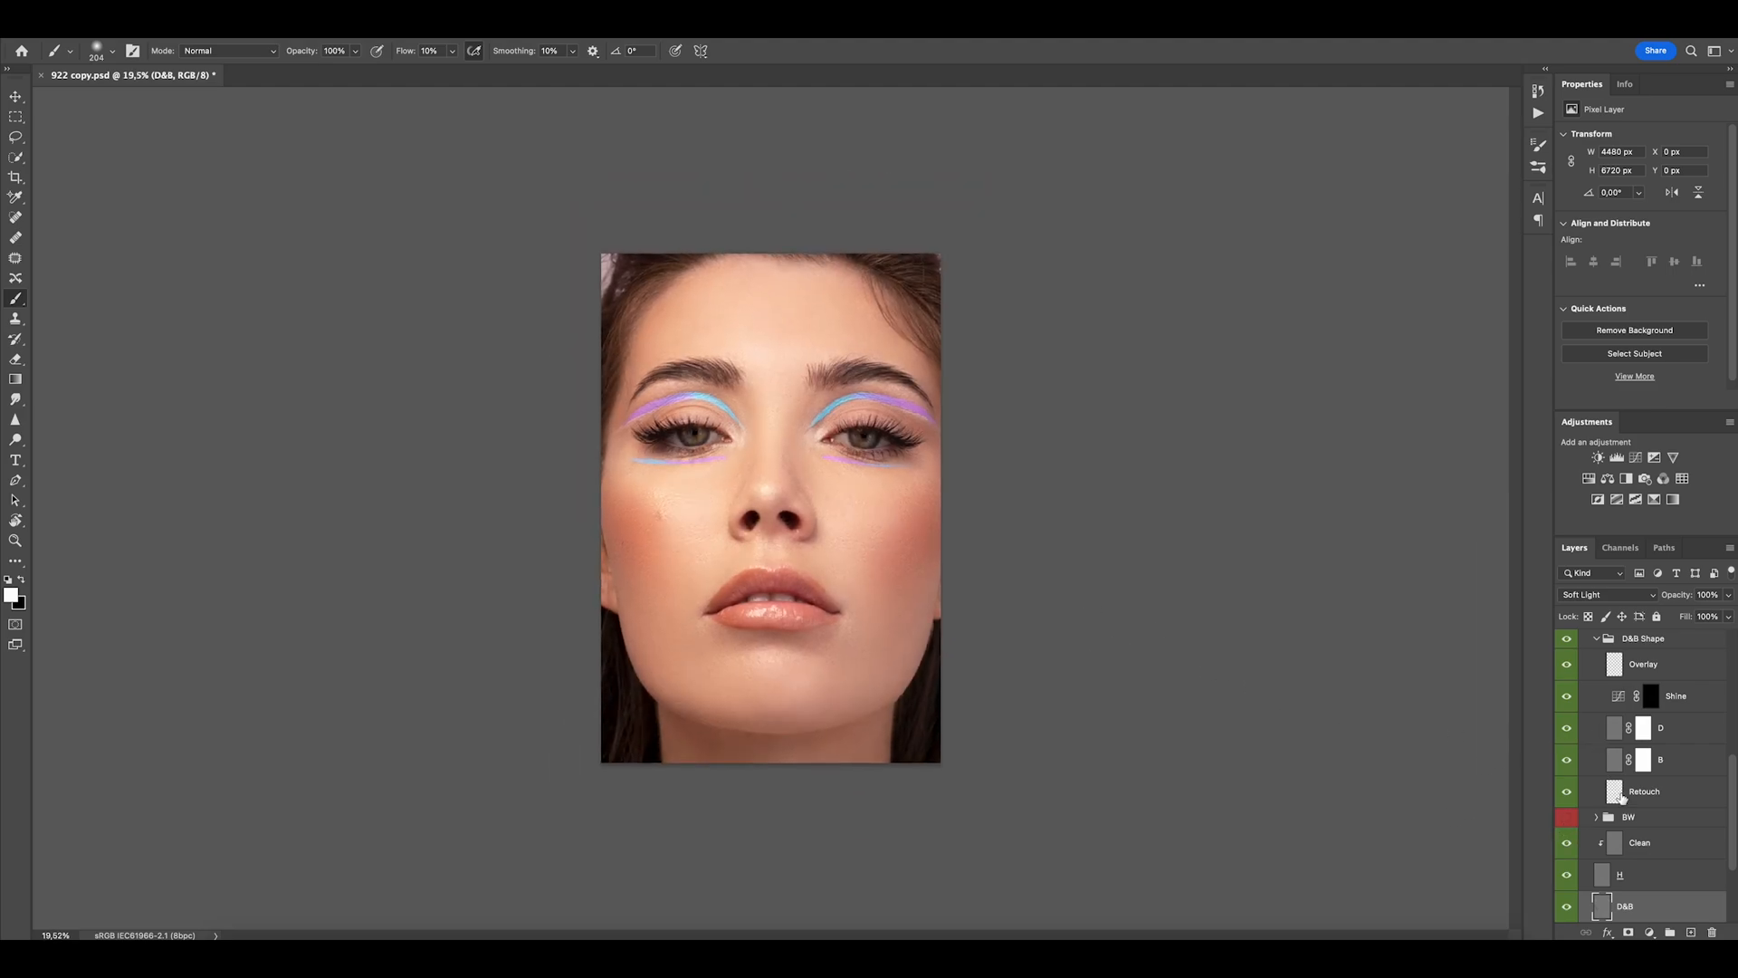
On the Retouch layer, sample the cheek's skin color and paint it over the outer cheeks, jaw and forehead to unify the color.
click(1644, 792)
alt+click(919, 559)
mouse_move(945, 545)
mouse_down()
mouse_move(900, 678)
mouse_move(909, 622)
mouse_move(897, 674)
mouse_move(855, 691)
mouse_move(904, 641)
mouse_up()
drag(618, 582, 641, 674)
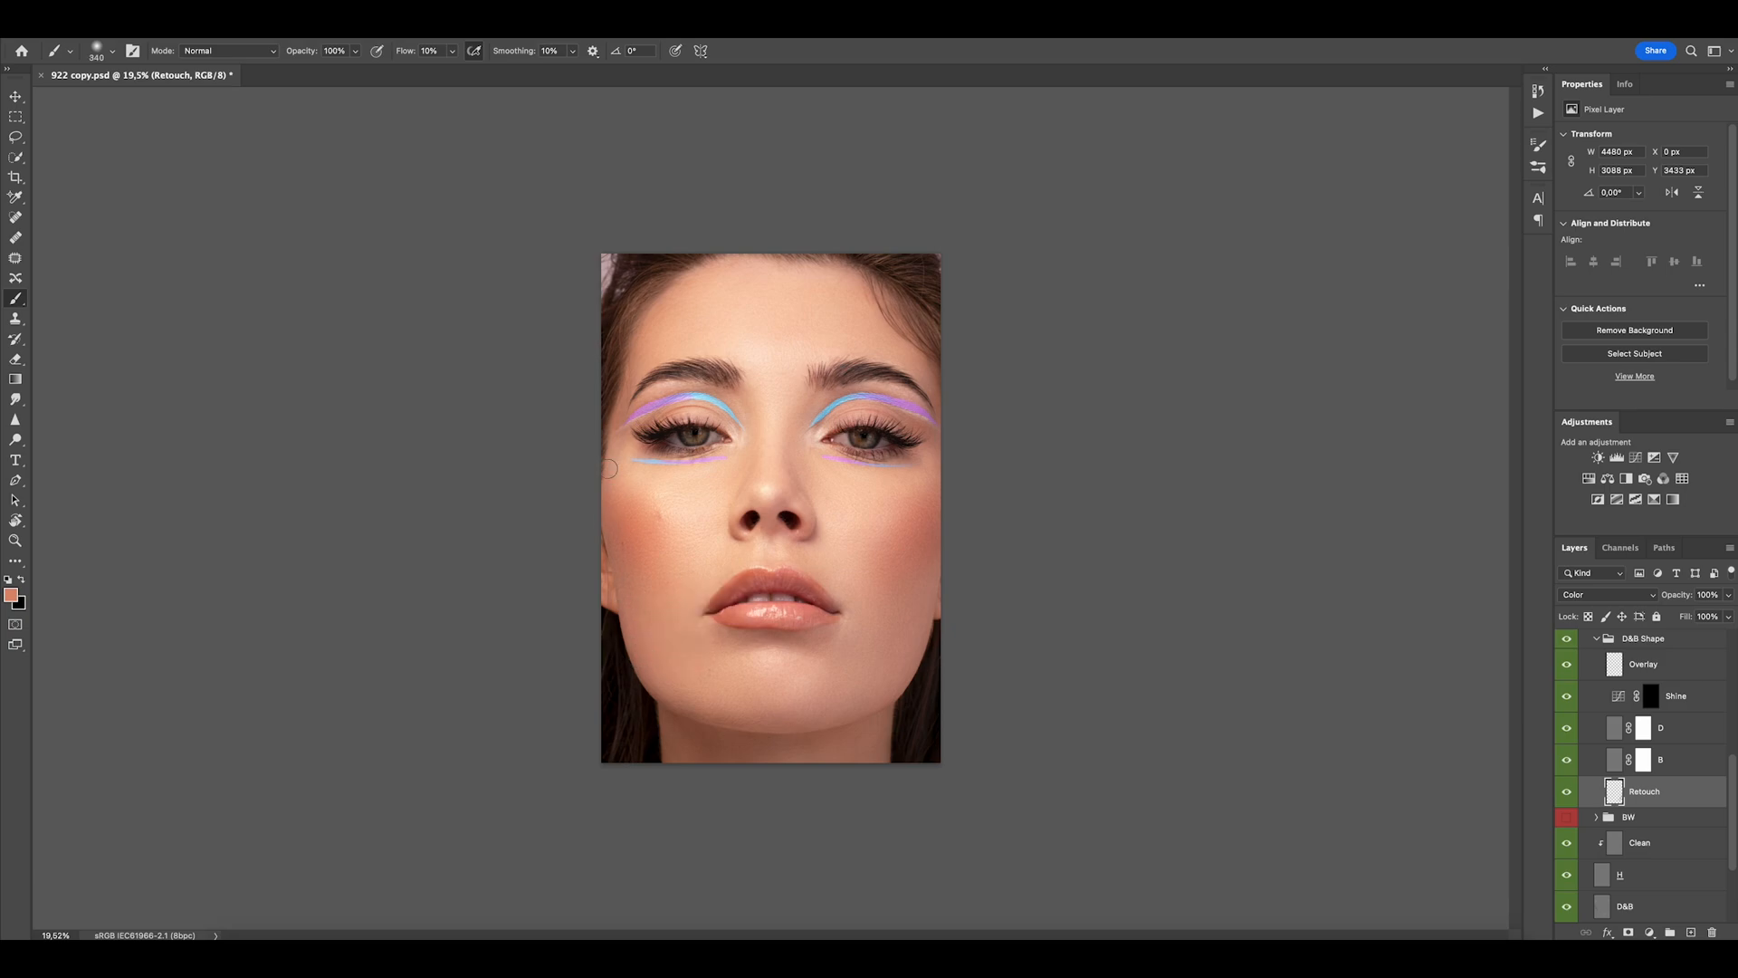
drag(912, 369, 663, 292)
On the Overlay layer, set the brush to white using the default colors and brighten the irises of both eyes.
click(1648, 672)
drag(915, 404, 1023, 408)
drag(811, 489, 634, 508)
key(d)
key(x)
mouse_move(679, 599)
mouse_down()
mouse_move(908, 486)
mouse_move(952, 493)
mouse_move(937, 471)
mouse_up()
drag(1045, 412, 1548, 448)
mouse_move(521, 479)
mouse_down()
mouse_move(543, 482)
mouse_move(473, 506)
mouse_up()
drag(567, 465, 494, 464)
mouse_move(551, 442)
mouse_down()
mouse_move(577, 443)
mouse_move(557, 416)
mouse_up()
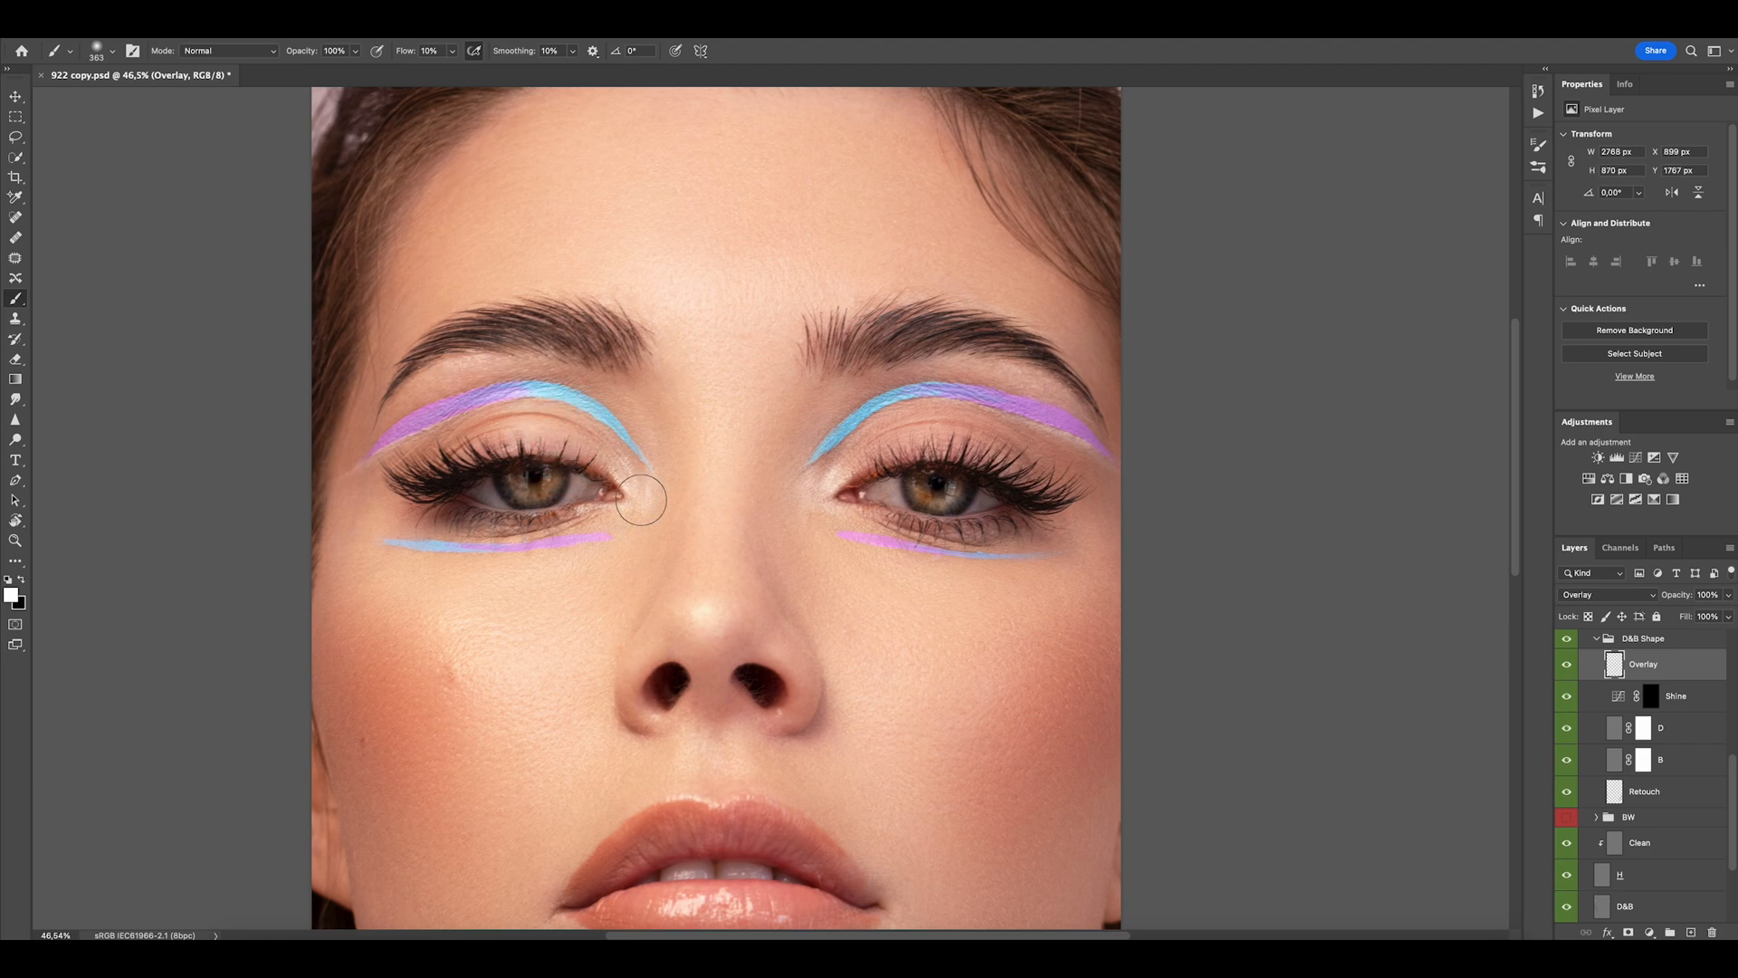
Accent the inner eye corners, lids and colored liner of both eyes on the Overlay layer, alternating black and white.
drag(882, 427, 851, 464)
drag(644, 494, 637, 484)
key(x)
mouse_move(485, 475)
mouse_down()
mouse_move(458, 475)
mouse_move(520, 446)
mouse_up()
key(x)
drag(576, 408, 523, 389)
drag(853, 426, 1041, 434)
drag(990, 453, 977, 454)
drag(566, 536, 593, 532)
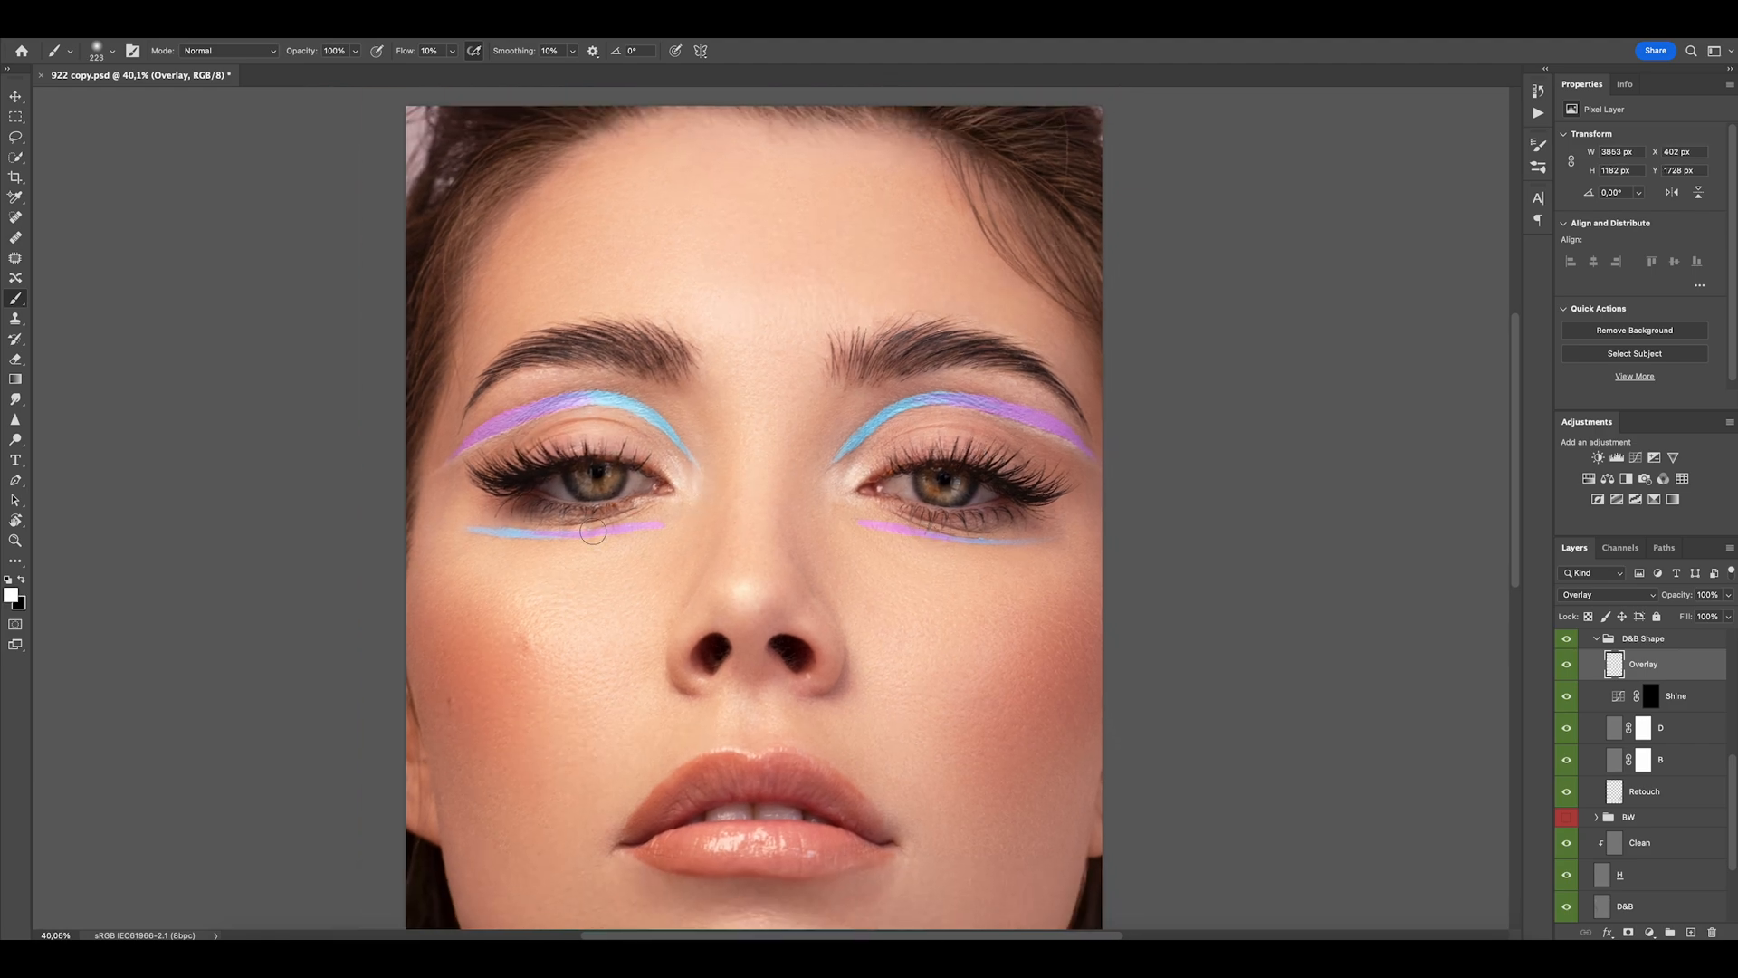
Brighten the lips on the Overlay layer with a large white brush.
scroll(593, 531, down, 5)
drag(752, 559, 797, 558)
click(769, 593)
Show the Boost and color lookup layers in the Coloring group and select the group.
scroll(773, 497, down, 3)
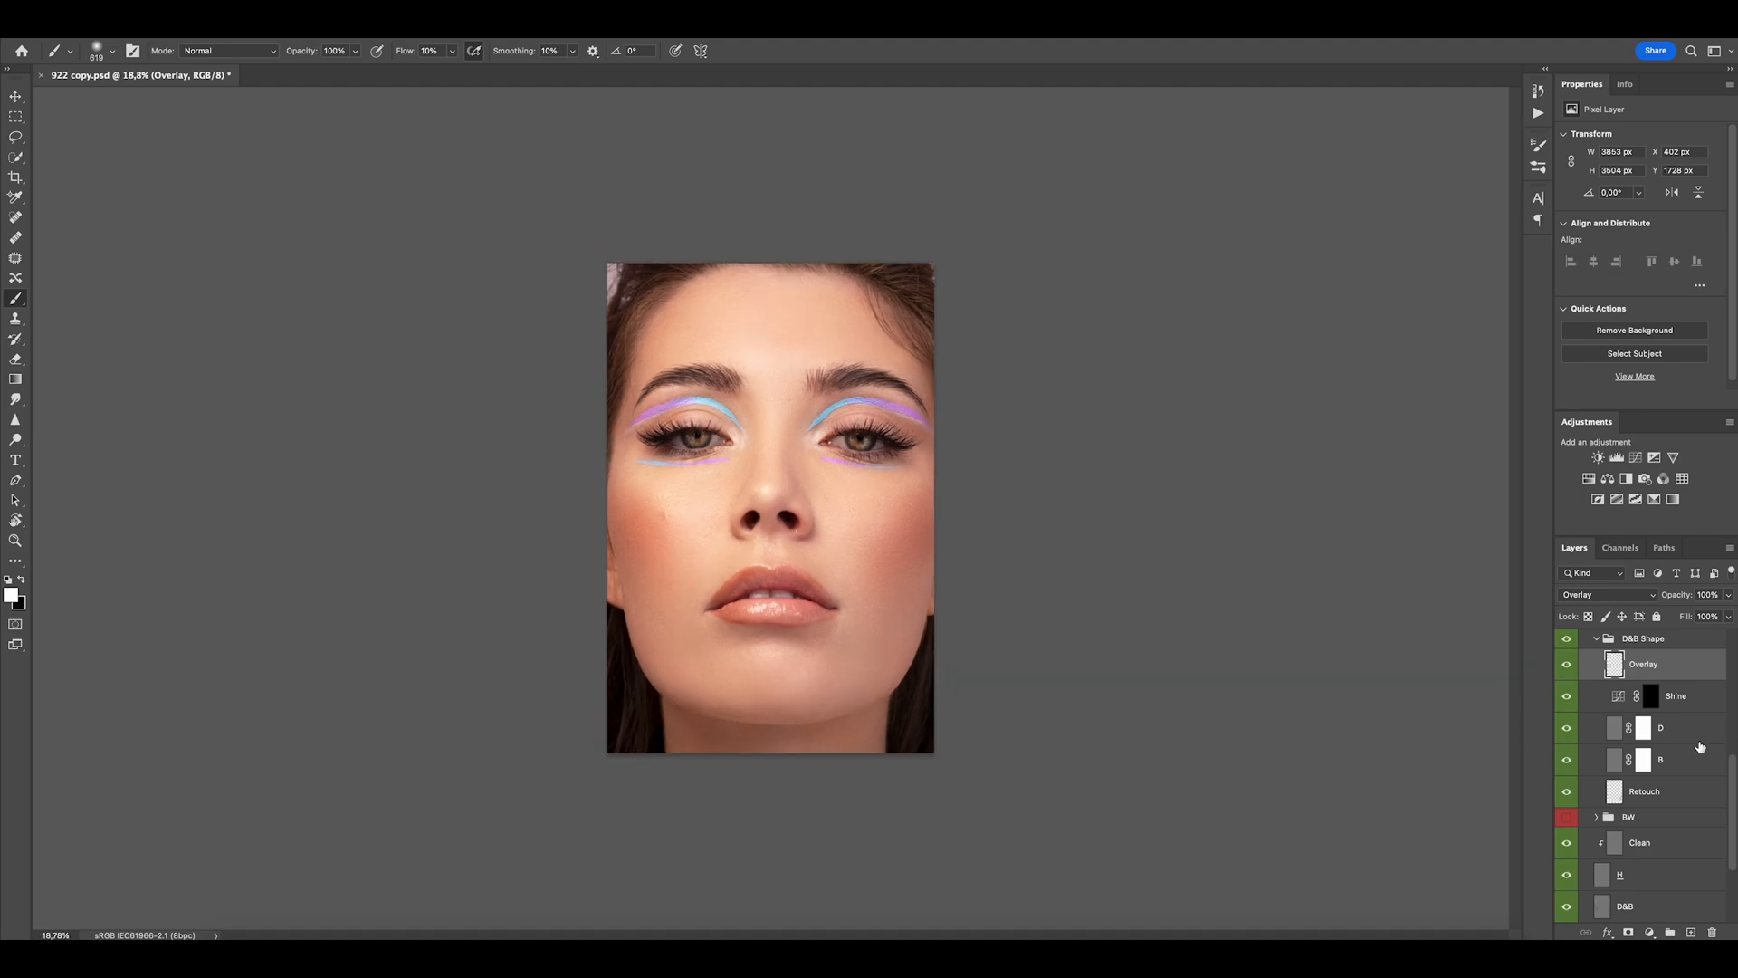
drag(1735, 786, 1568, 727)
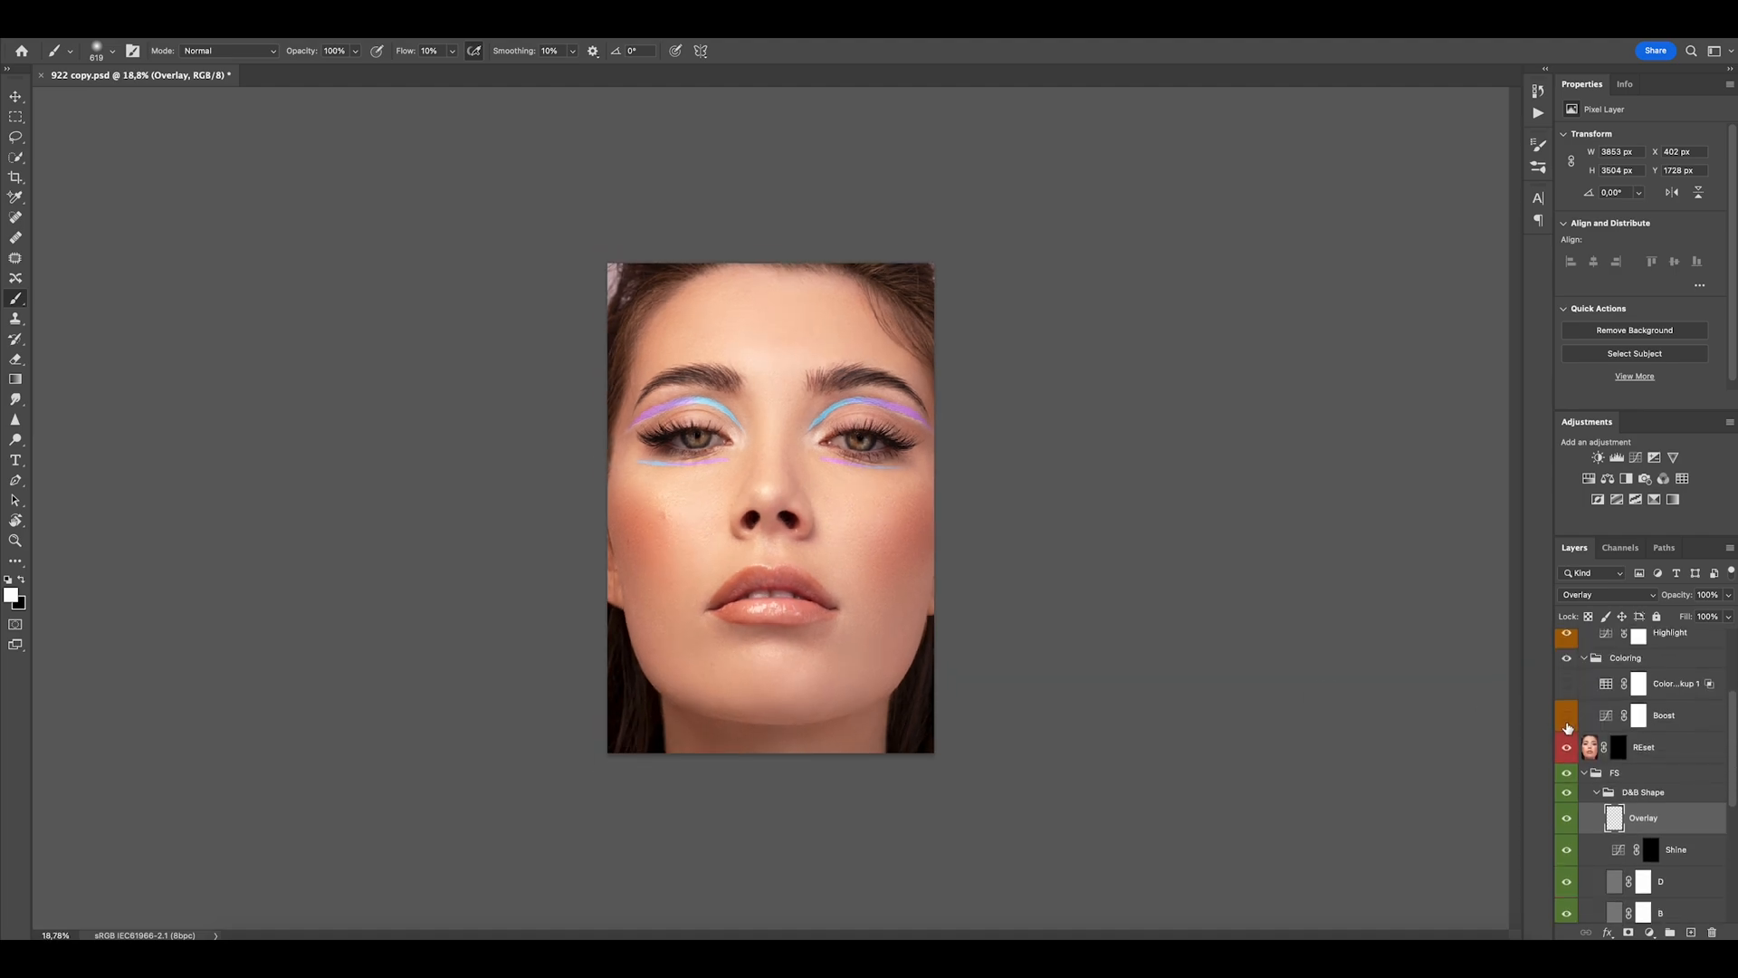
click(1575, 659)
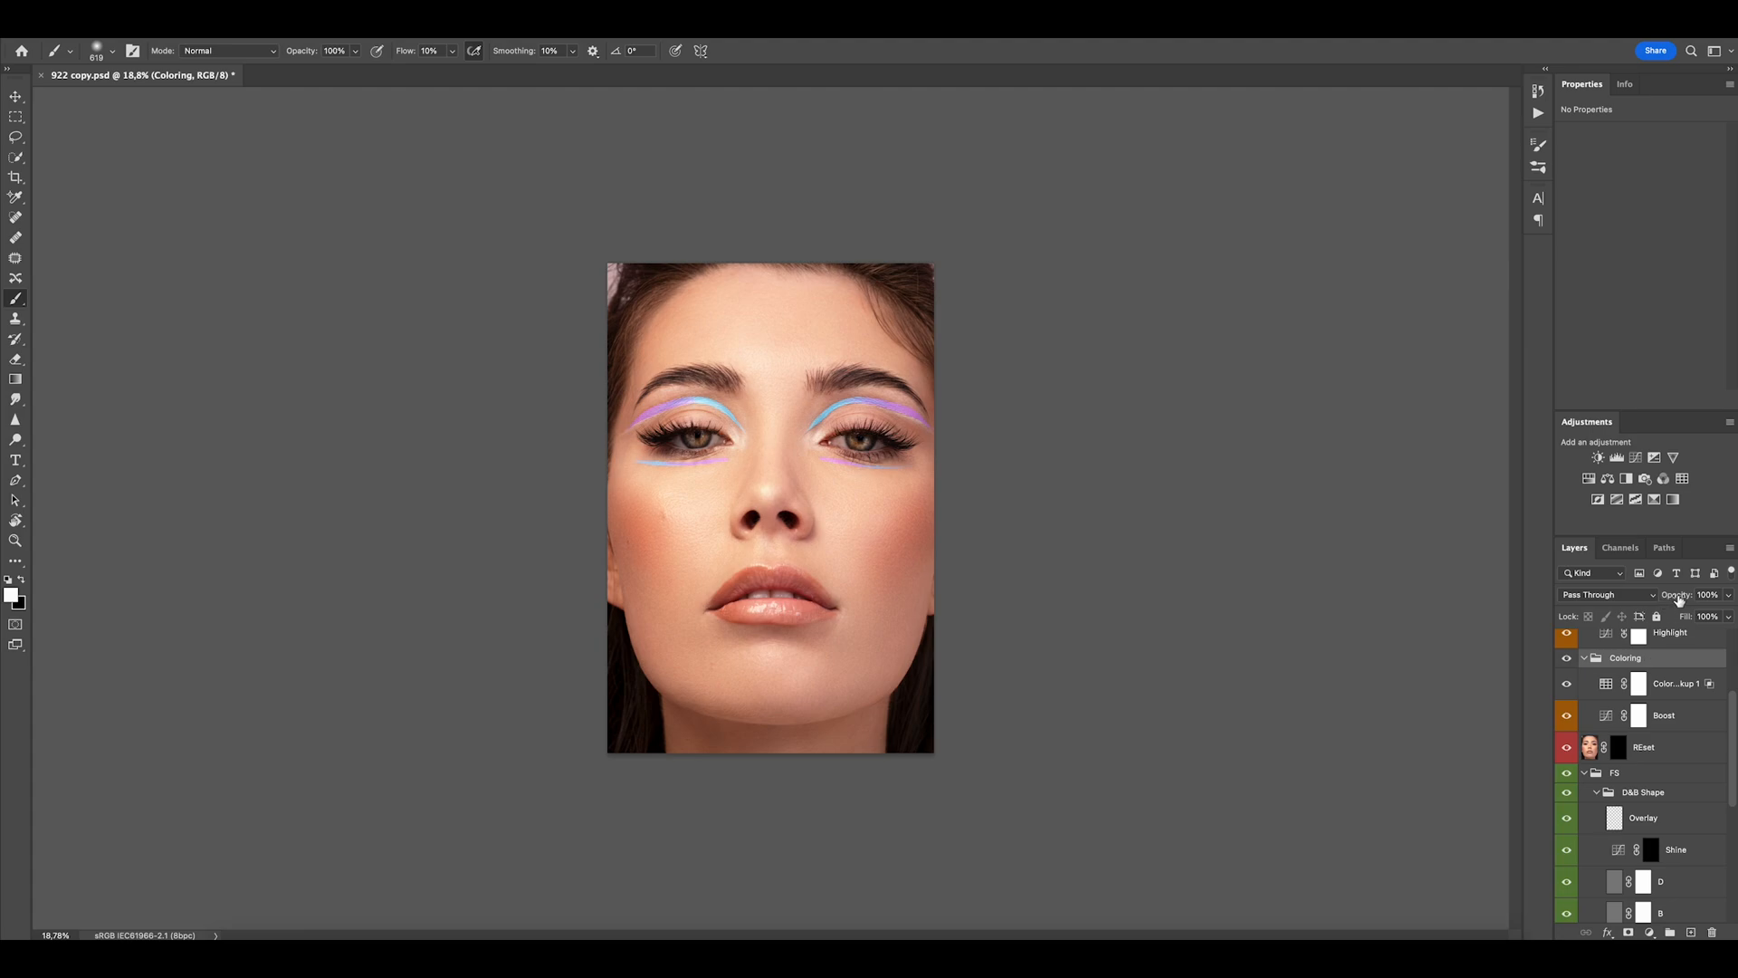
Restrict the Highlight curves layer's mask to the image's highlights using Color Range, adjusting fuzziness and range.
click(1664, 641)
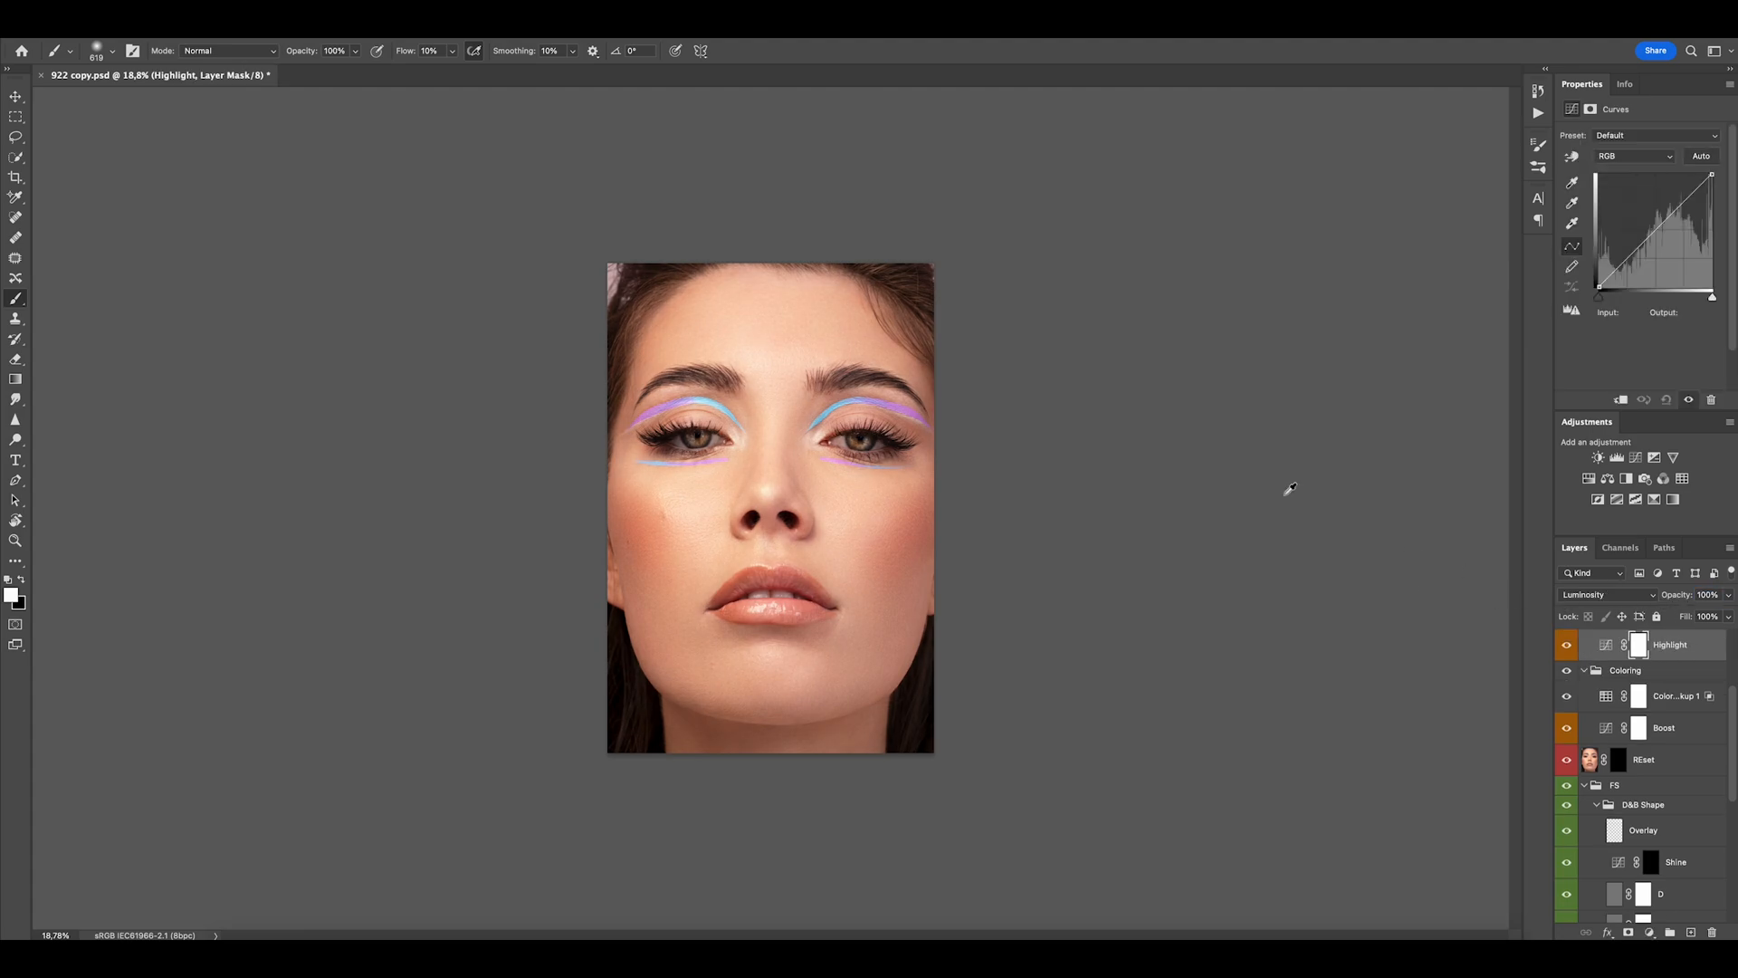
key(alt+shift+super+c)
click(1343, 233)
click(1349, 362)
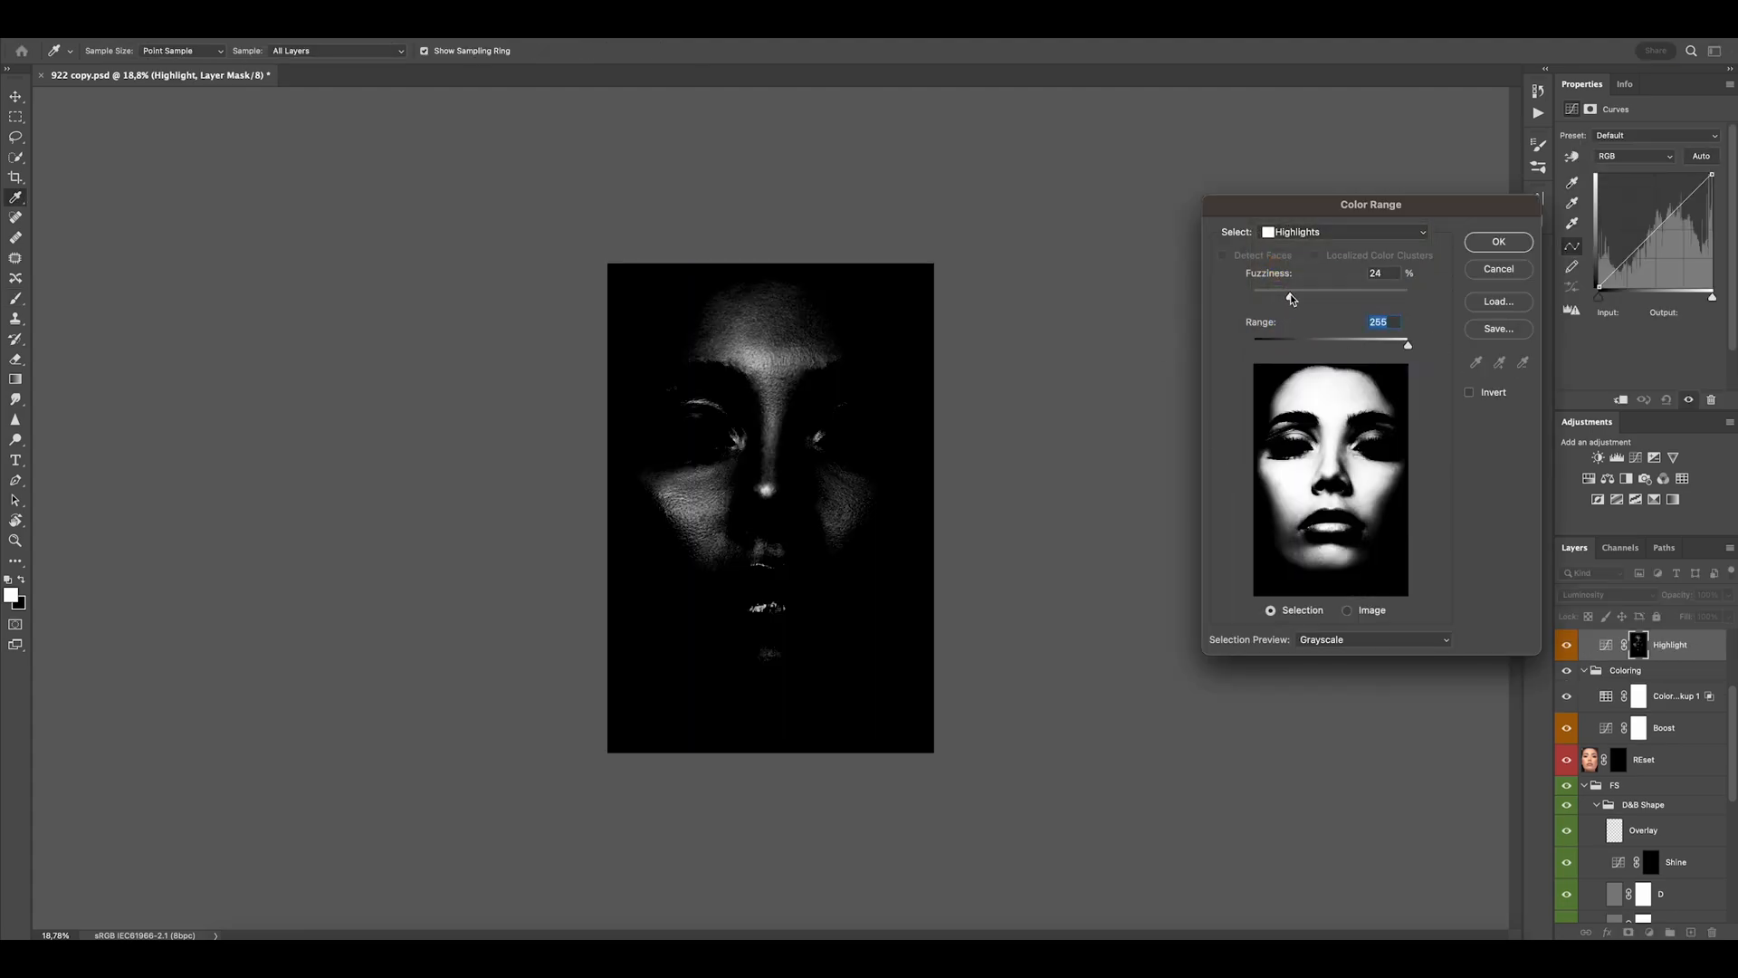
click(1498, 241)
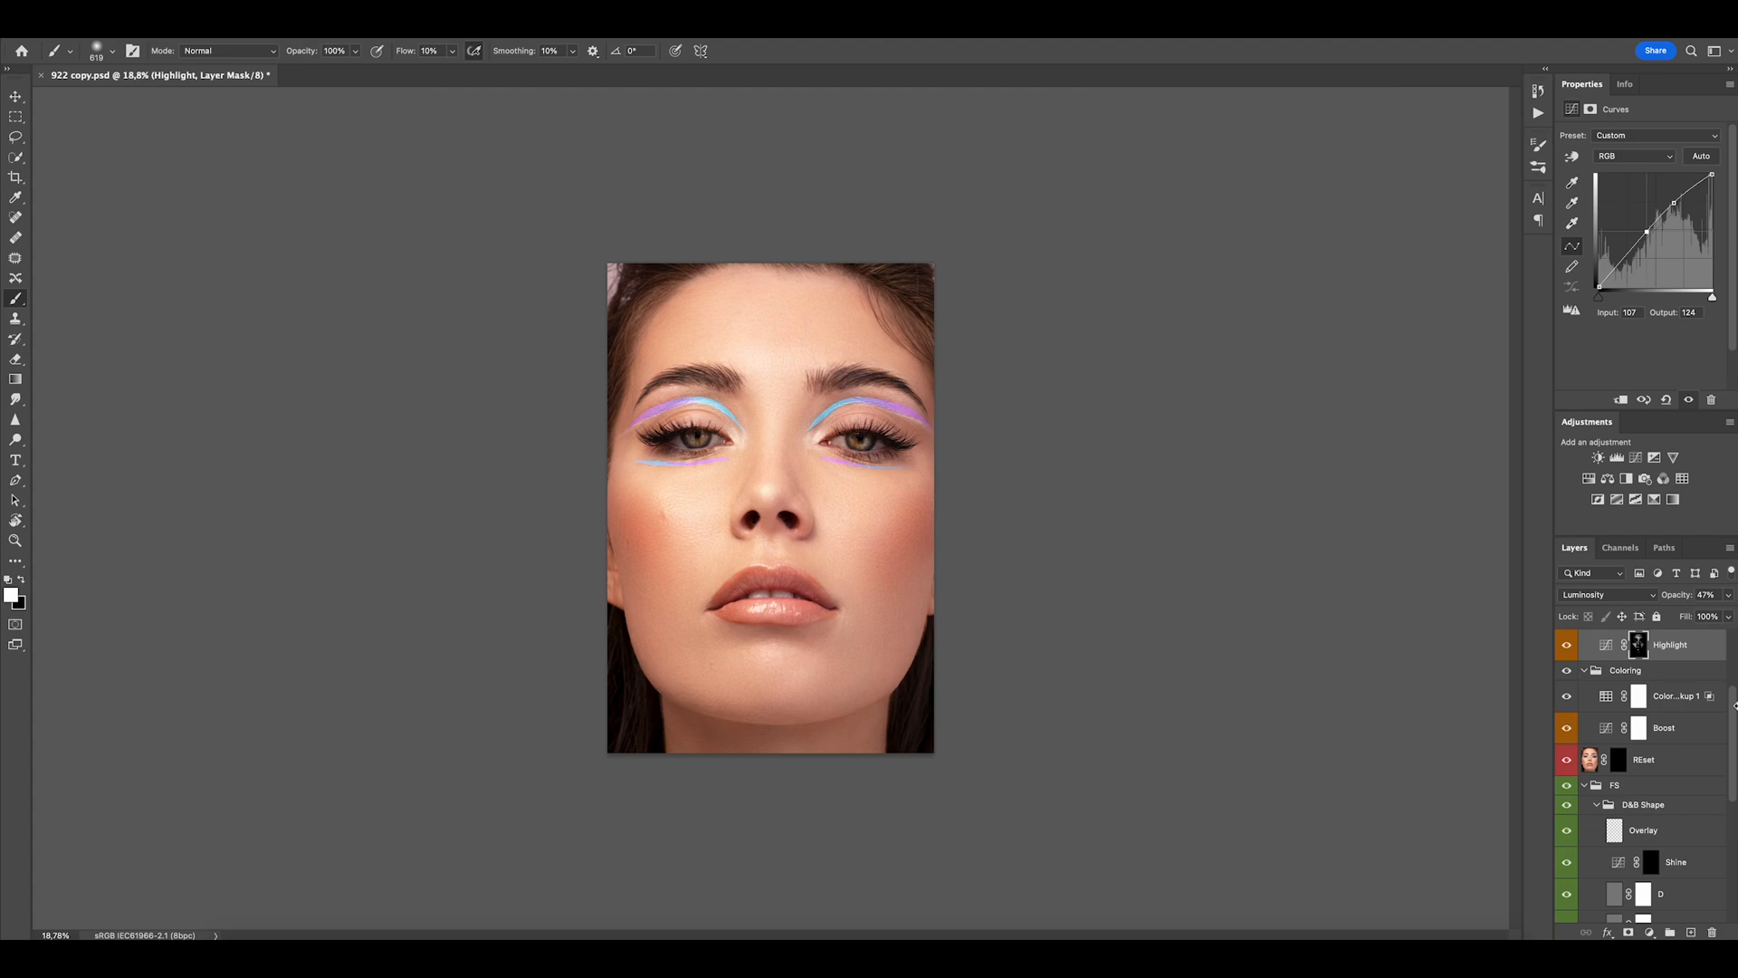
Reshape the lip outline and mouth corners on the Liquify layer in the Liquify filter, using pressure 17.
scroll(1734, 706, up, 5)
click(1625, 654)
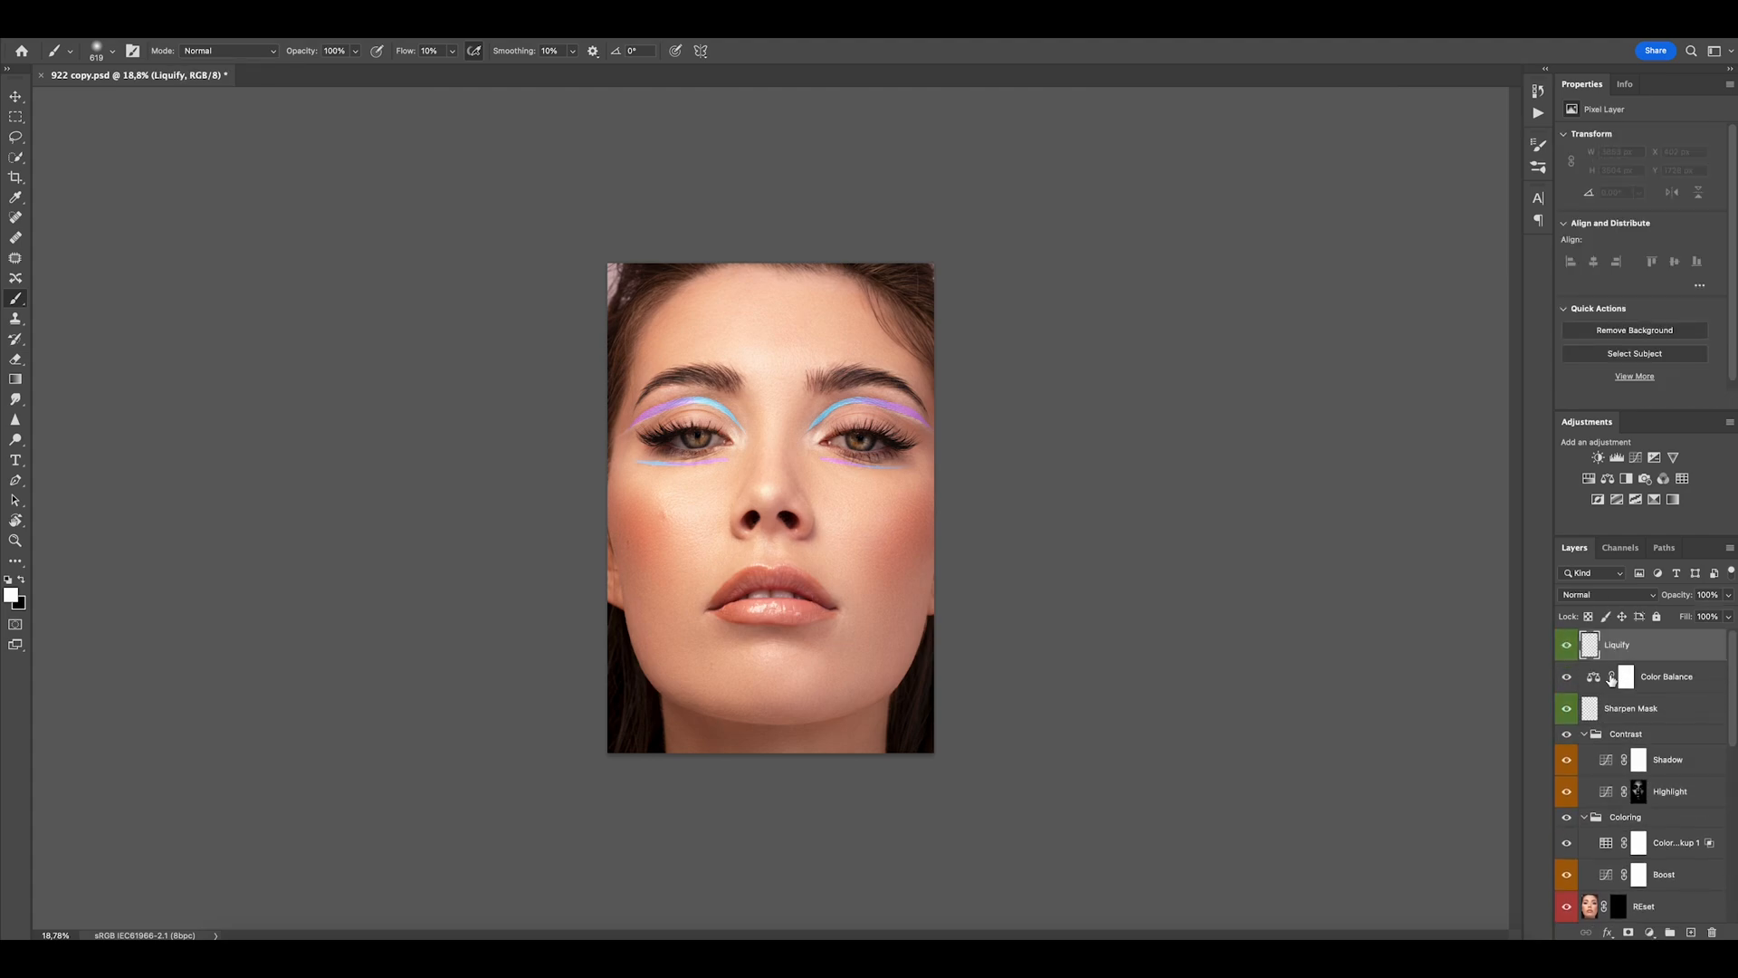
key(ctrl+shift+x)
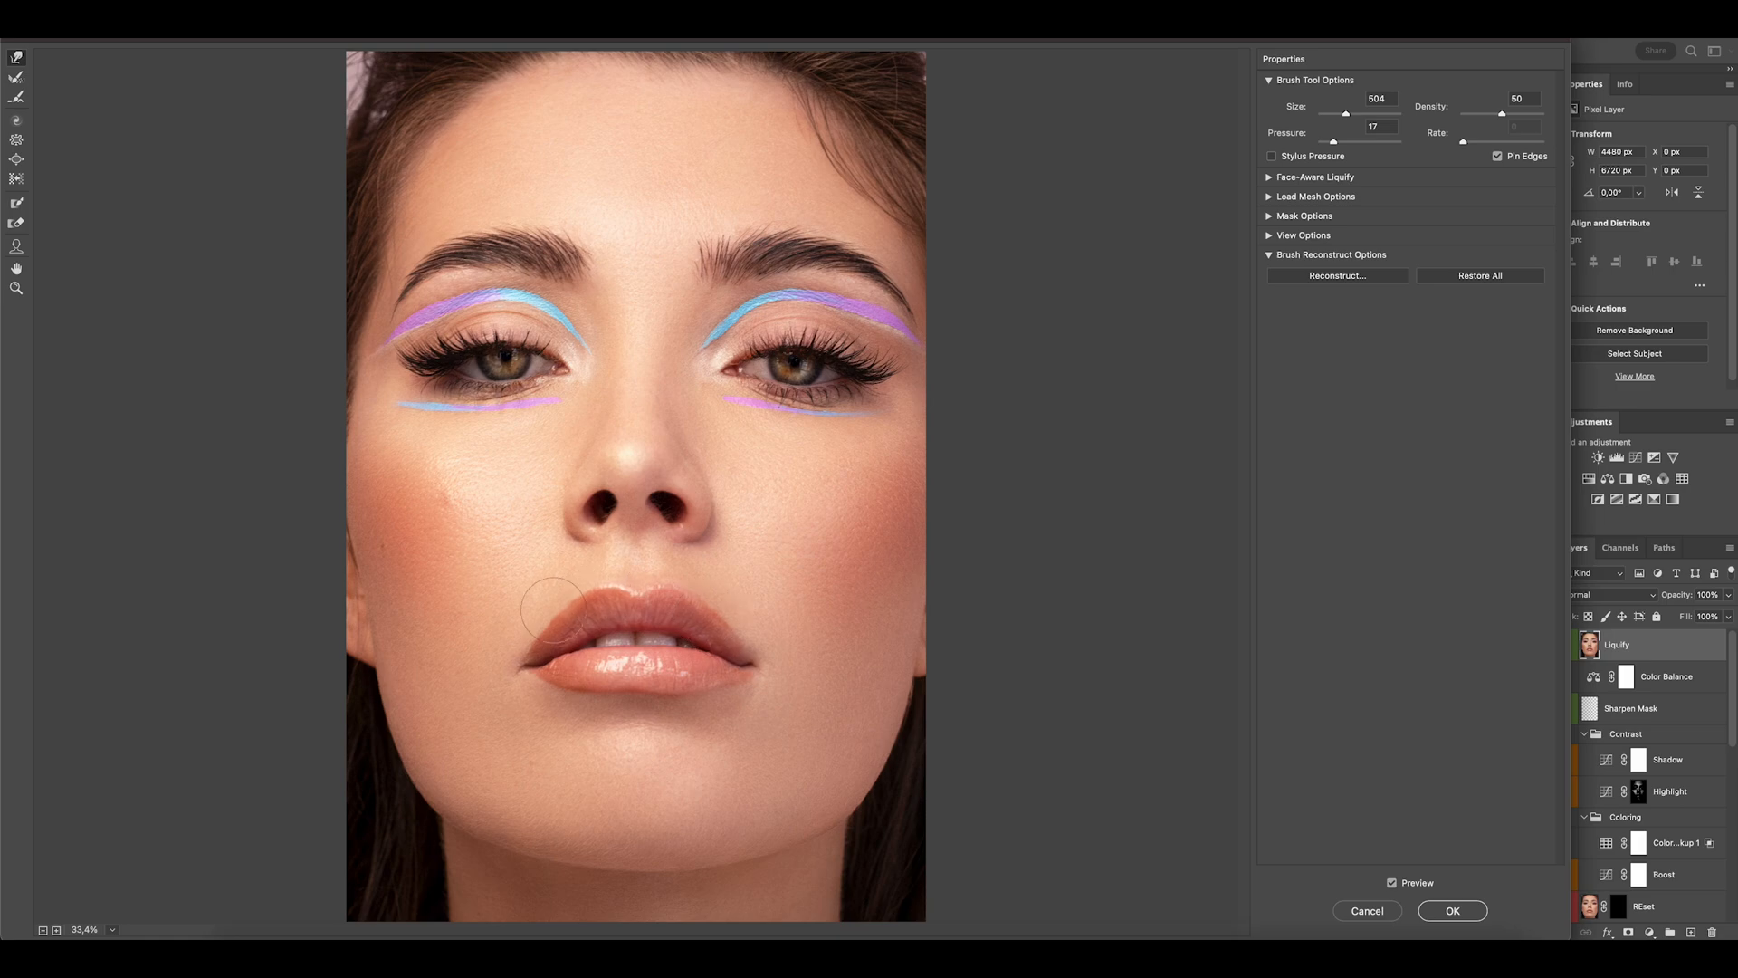
drag(571, 602, 547, 611)
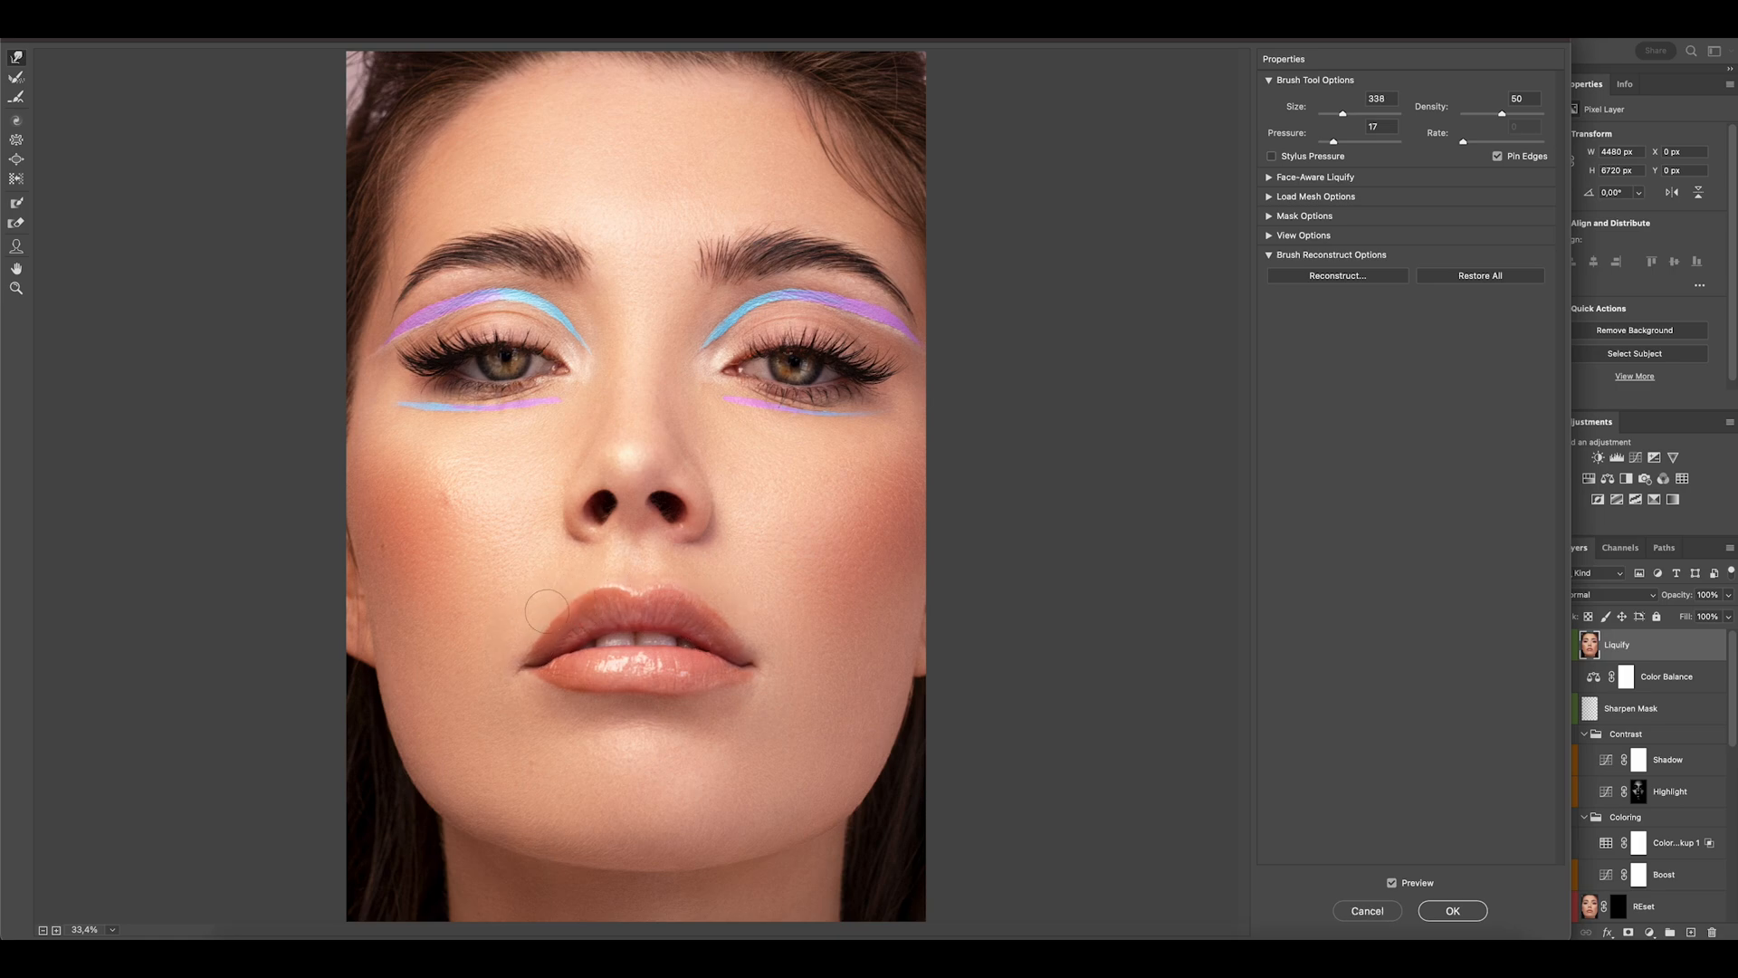
alt+click(672, 602)
drag(663, 622, 743, 635)
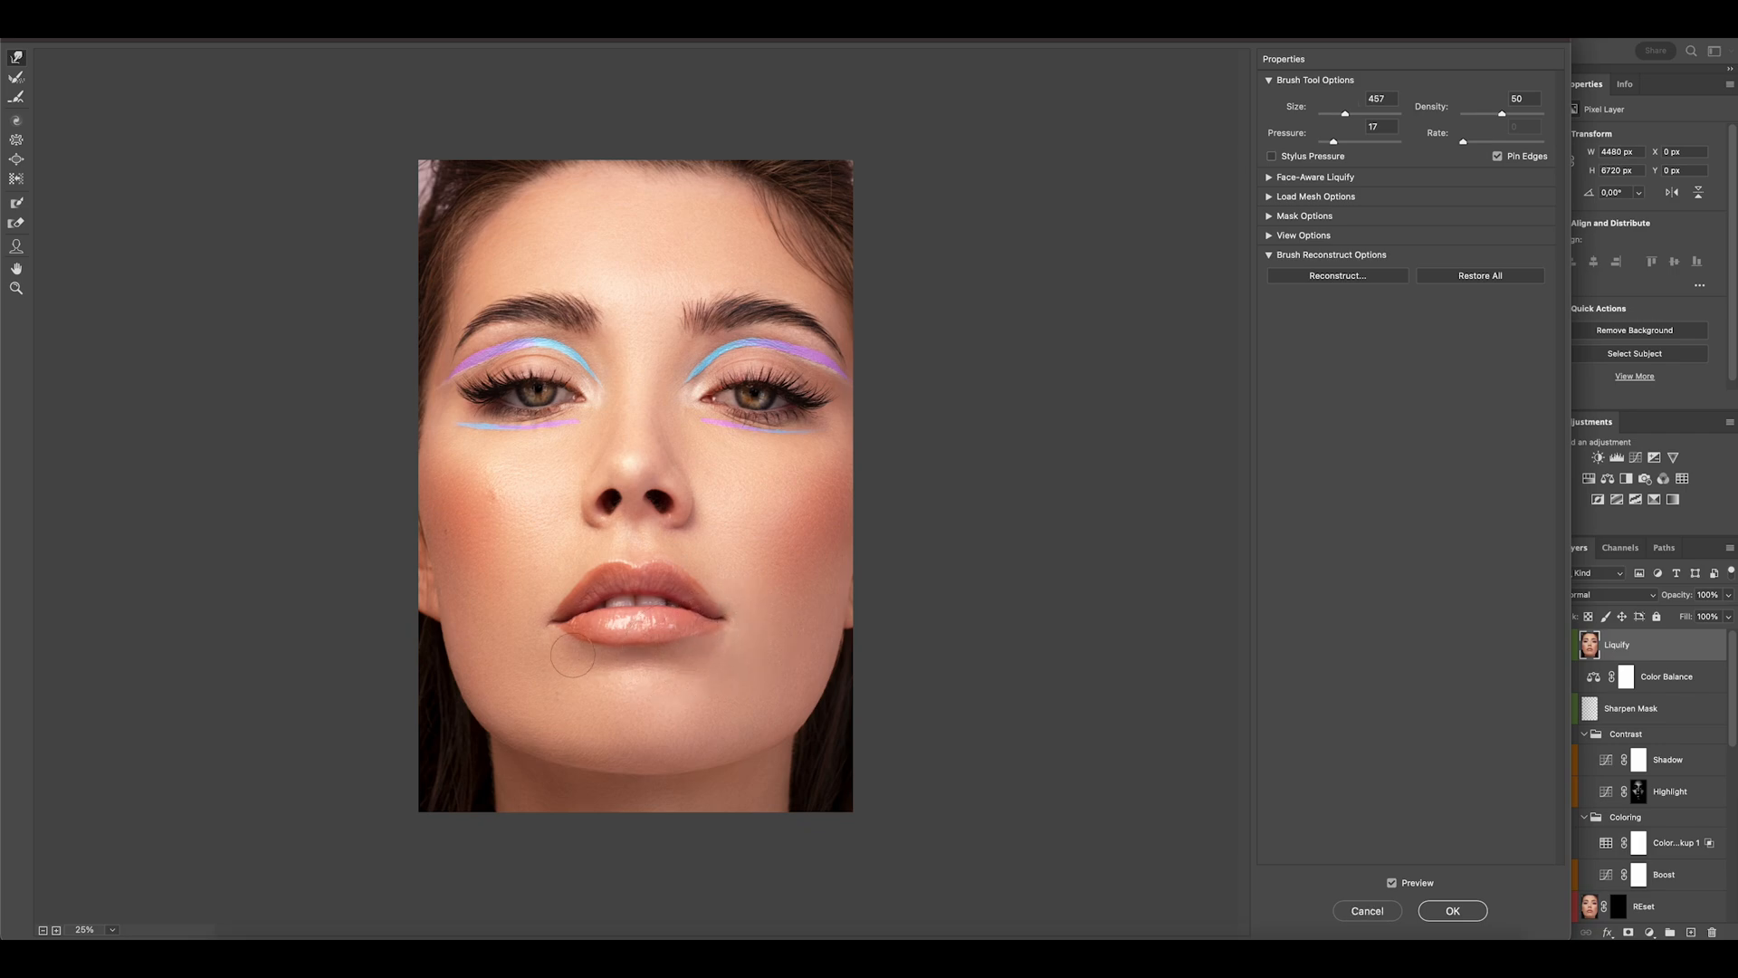
Refine the brow, eye and face contours in Liquify with a larger brush, compare with the original, and apply the filter.
drag(709, 569, 749, 569)
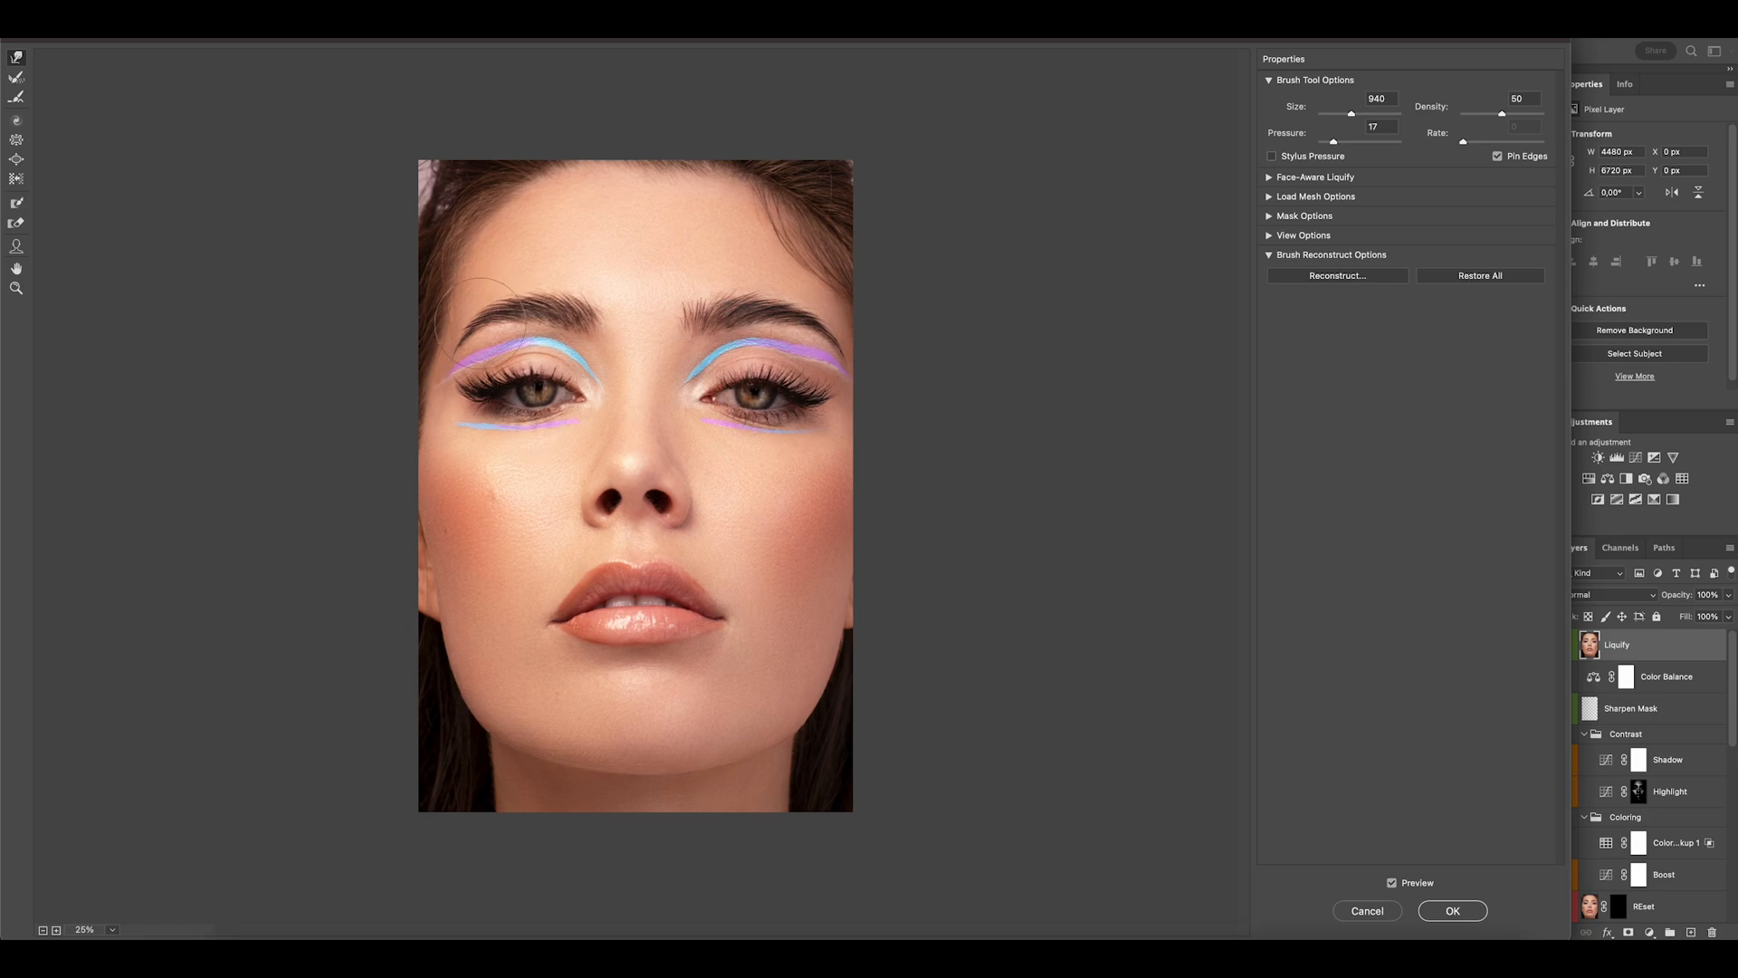
drag(520, 348, 484, 351)
drag(782, 444, 829, 446)
drag(706, 378, 690, 367)
key(ctrl+minus)
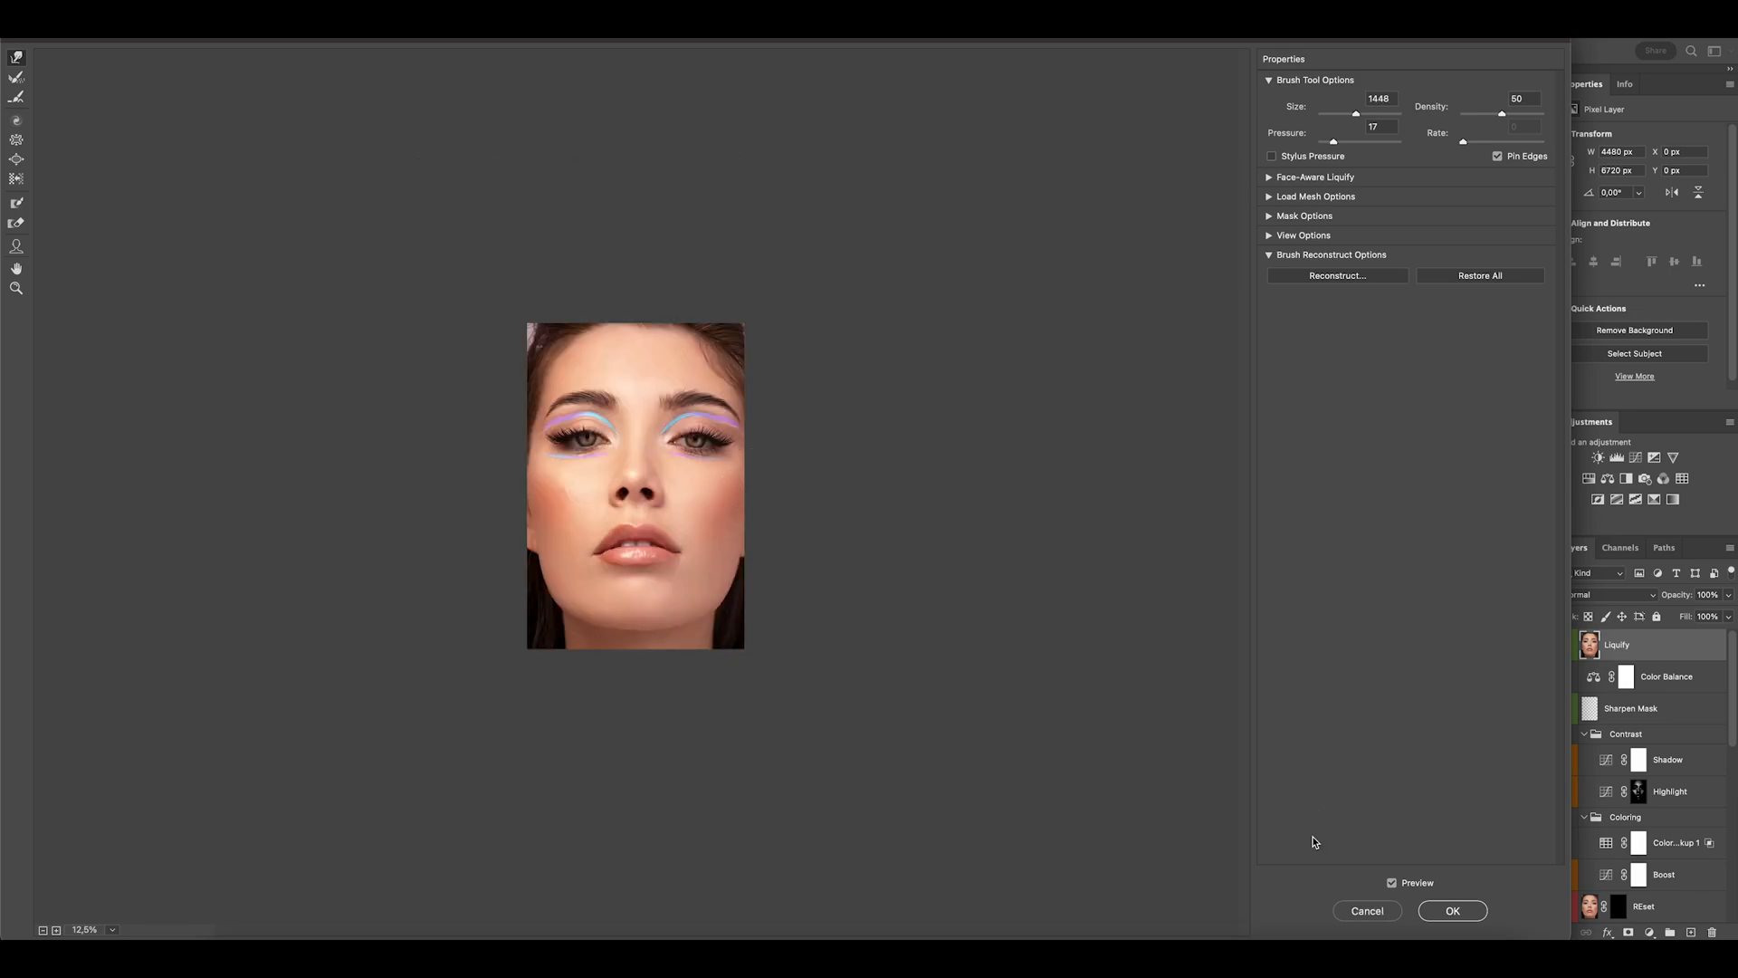
click(1392, 882)
click(1392, 882)
click(1467, 908)
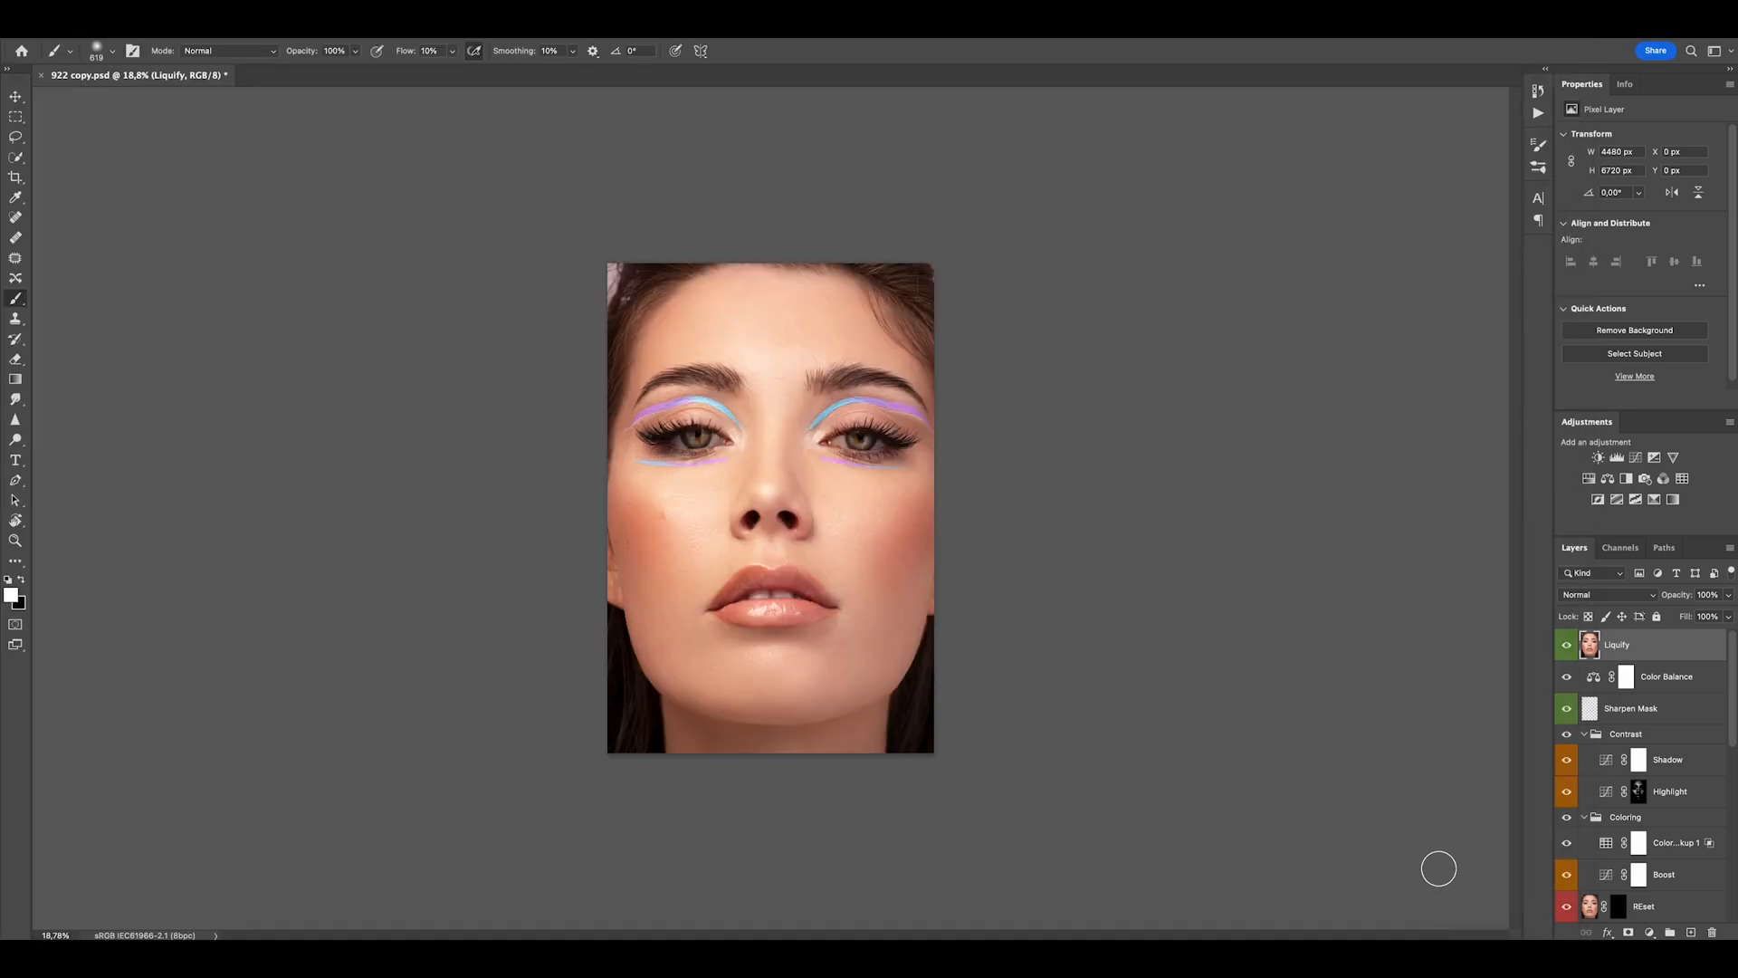
On a new layer above the flattened image, heal the bright specks in the hair at the photo's upper-left corner.
click(1693, 933)
drag(407, 278, 492, 261)
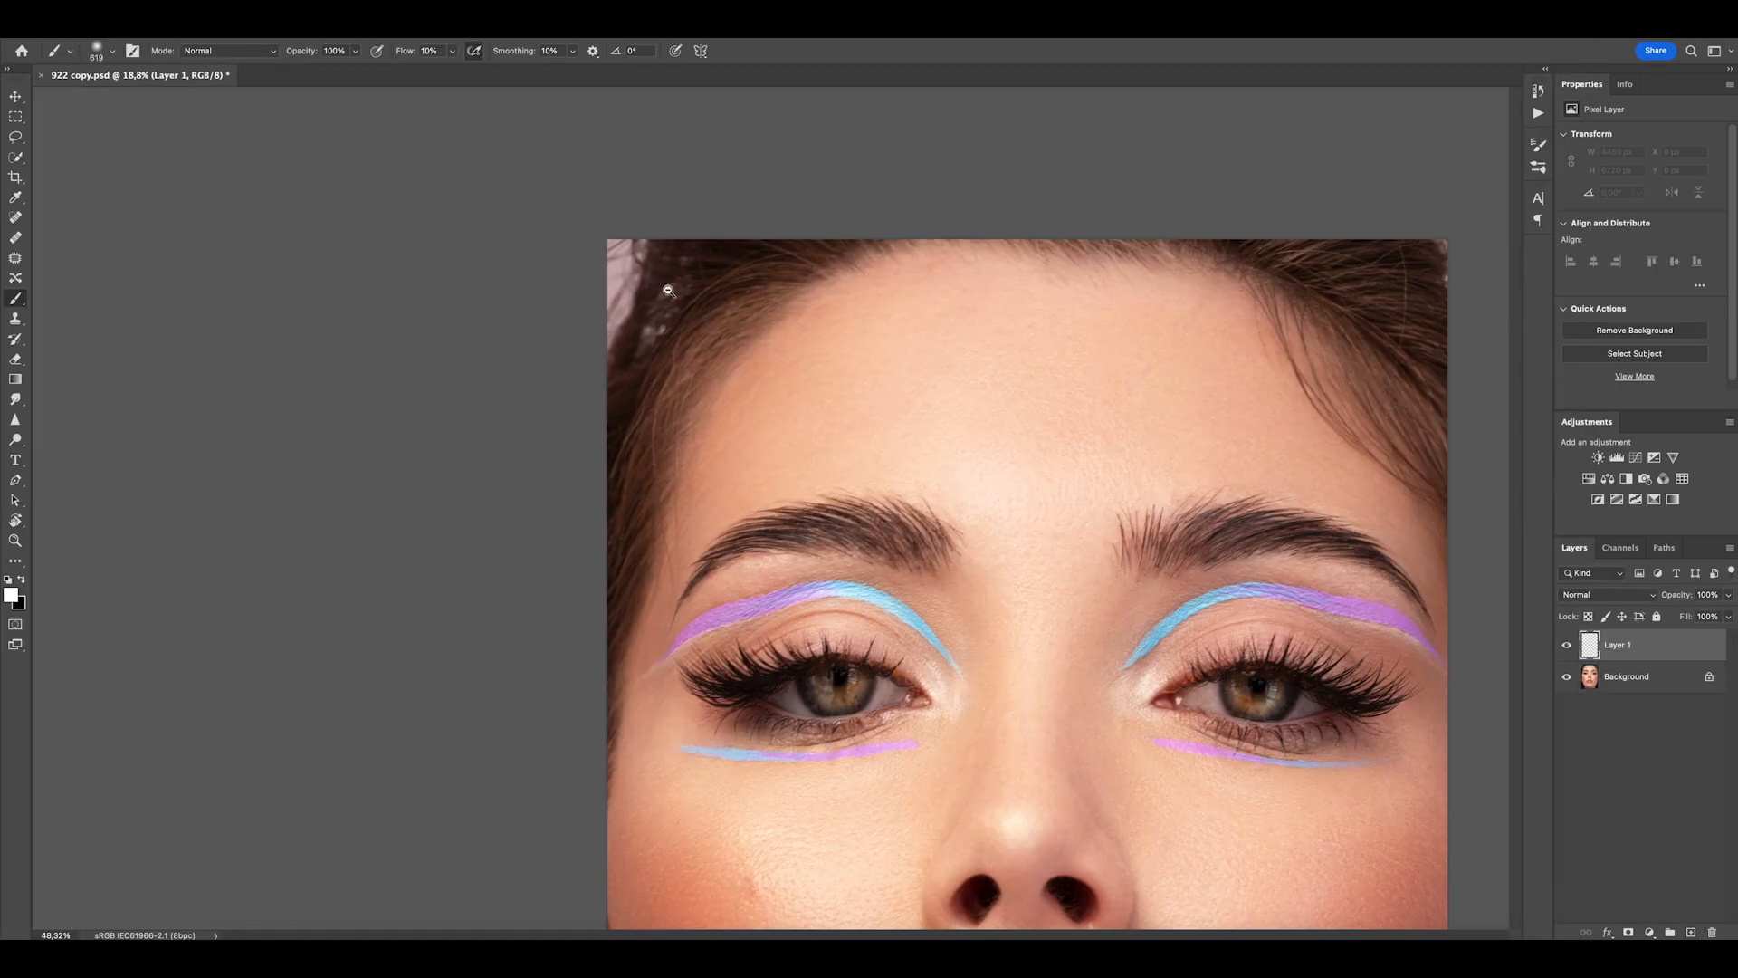
key(j)
mouse_move(679, 306)
mouse_down()
mouse_move(660, 318)
mouse_move(690, 272)
mouse_up()
mouse_move(676, 324)
mouse_down()
mouse_move(634, 378)
mouse_move(551, 406)
mouse_up()
drag(880, 416, 1578, 469)
Add a Hue/Saturation layer with the Reds at saturation -100 and lightness +40, and invert its mask to black.
click(1588, 478)
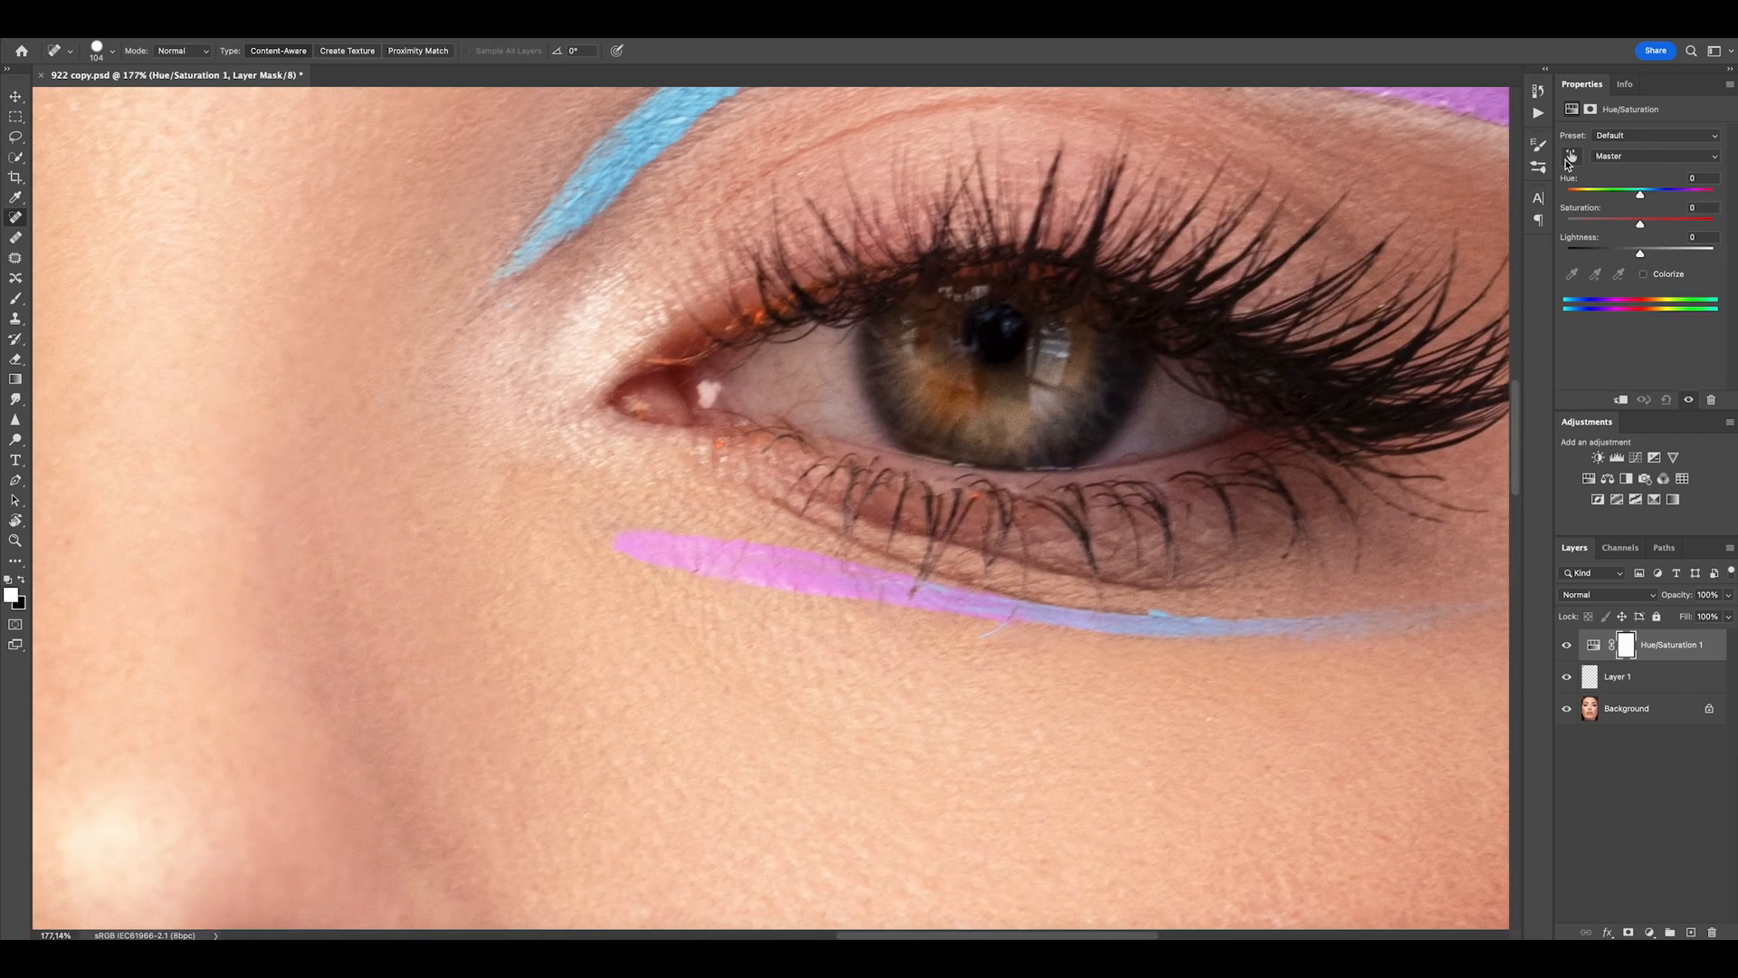
click(1572, 156)
drag(1030, 380, 830, 382)
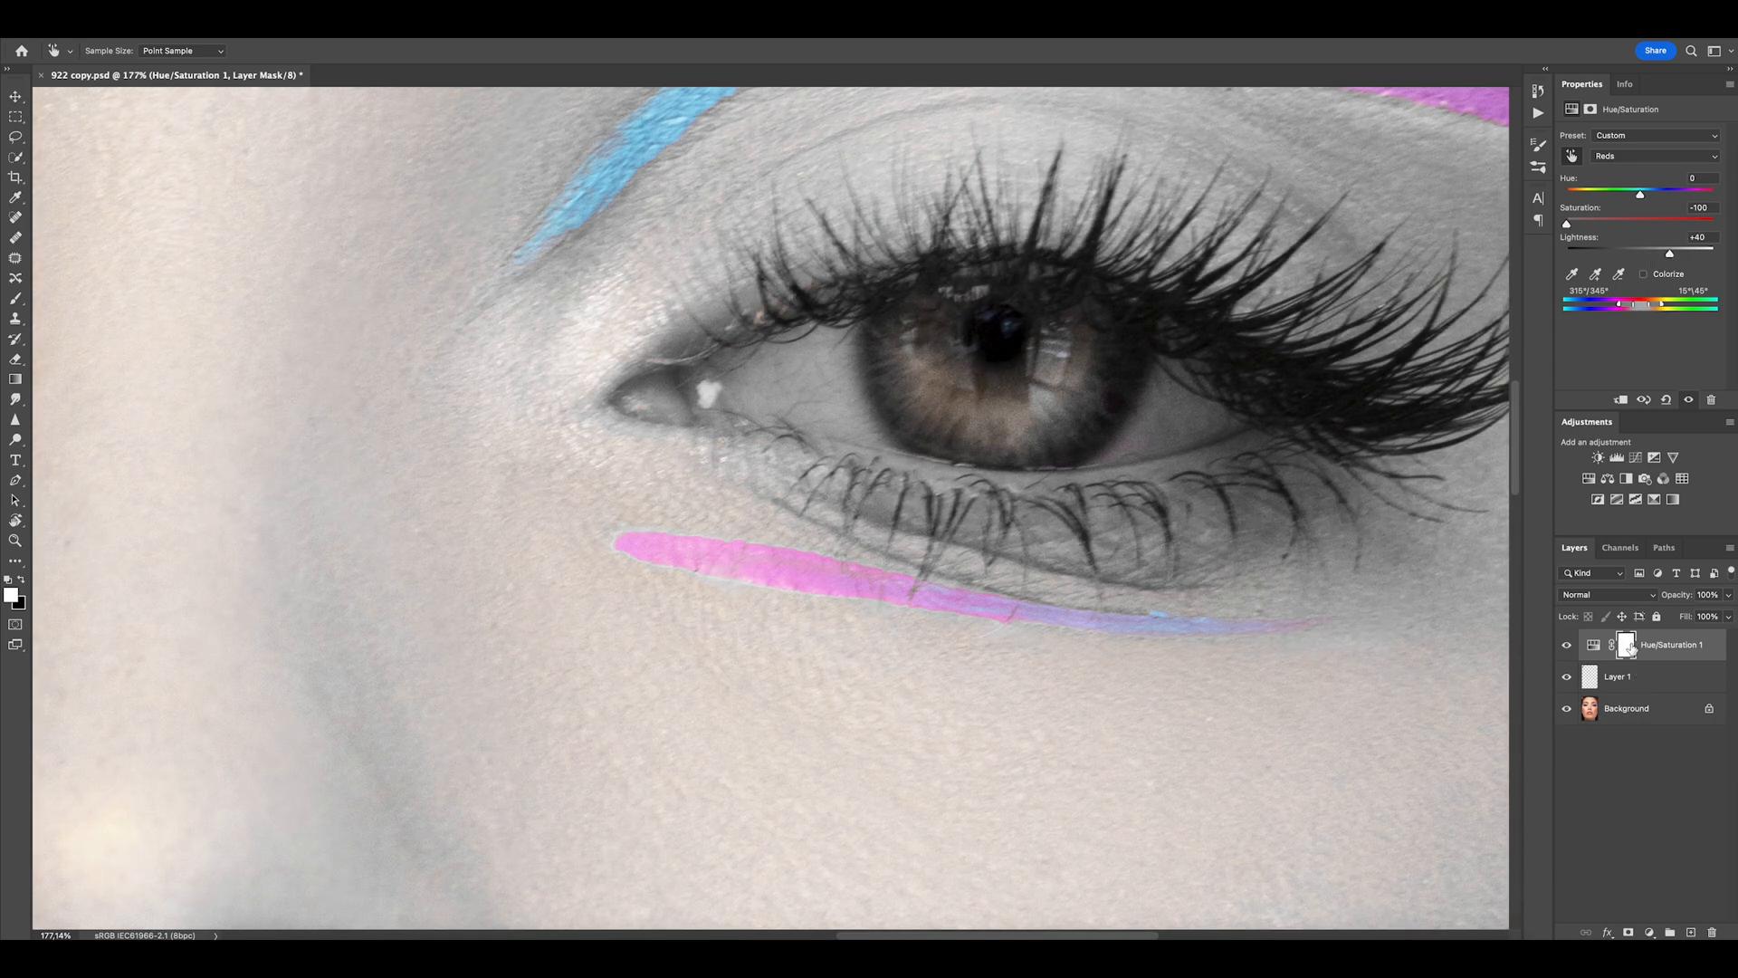
click(1626, 645)
key(ctrl+i)
Paint the Hue/Saturation mask white over the whites of both eyes with a soft brush at 20% flow.
key(b)
key(2)
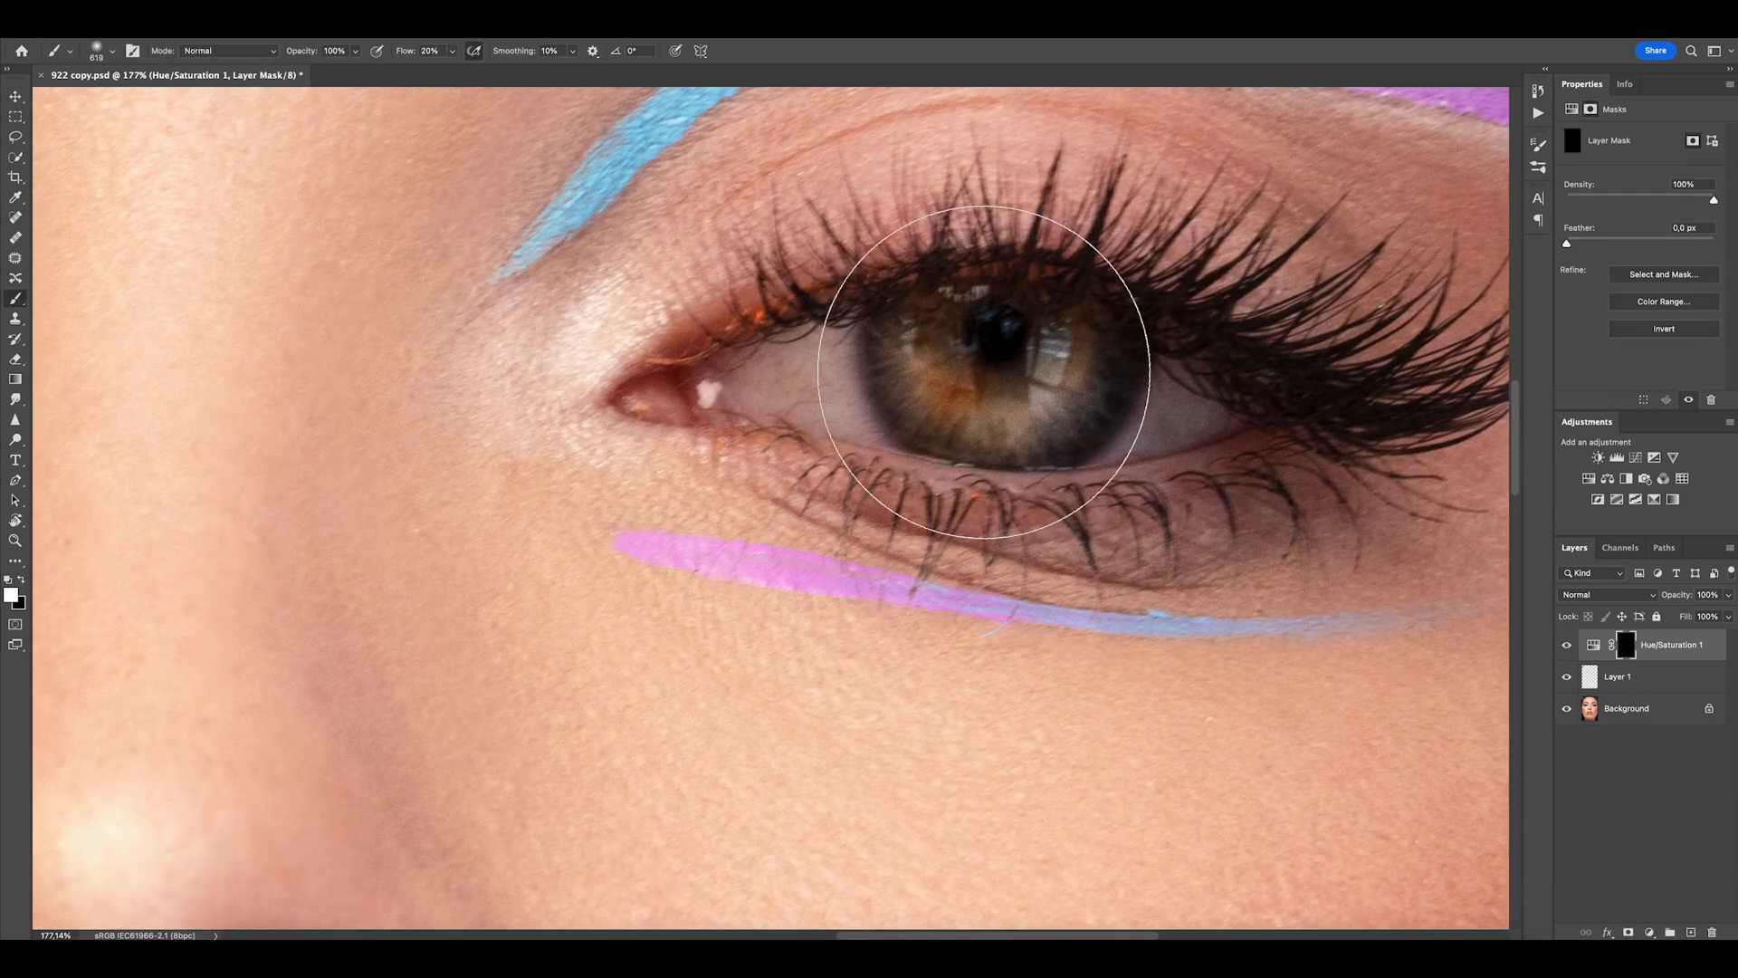
drag(985, 373, 866, 373)
drag(731, 393, 819, 392)
drag(1117, 418, 1163, 413)
key(bracketleft)
key(bracketleft)
key(bracketleft)
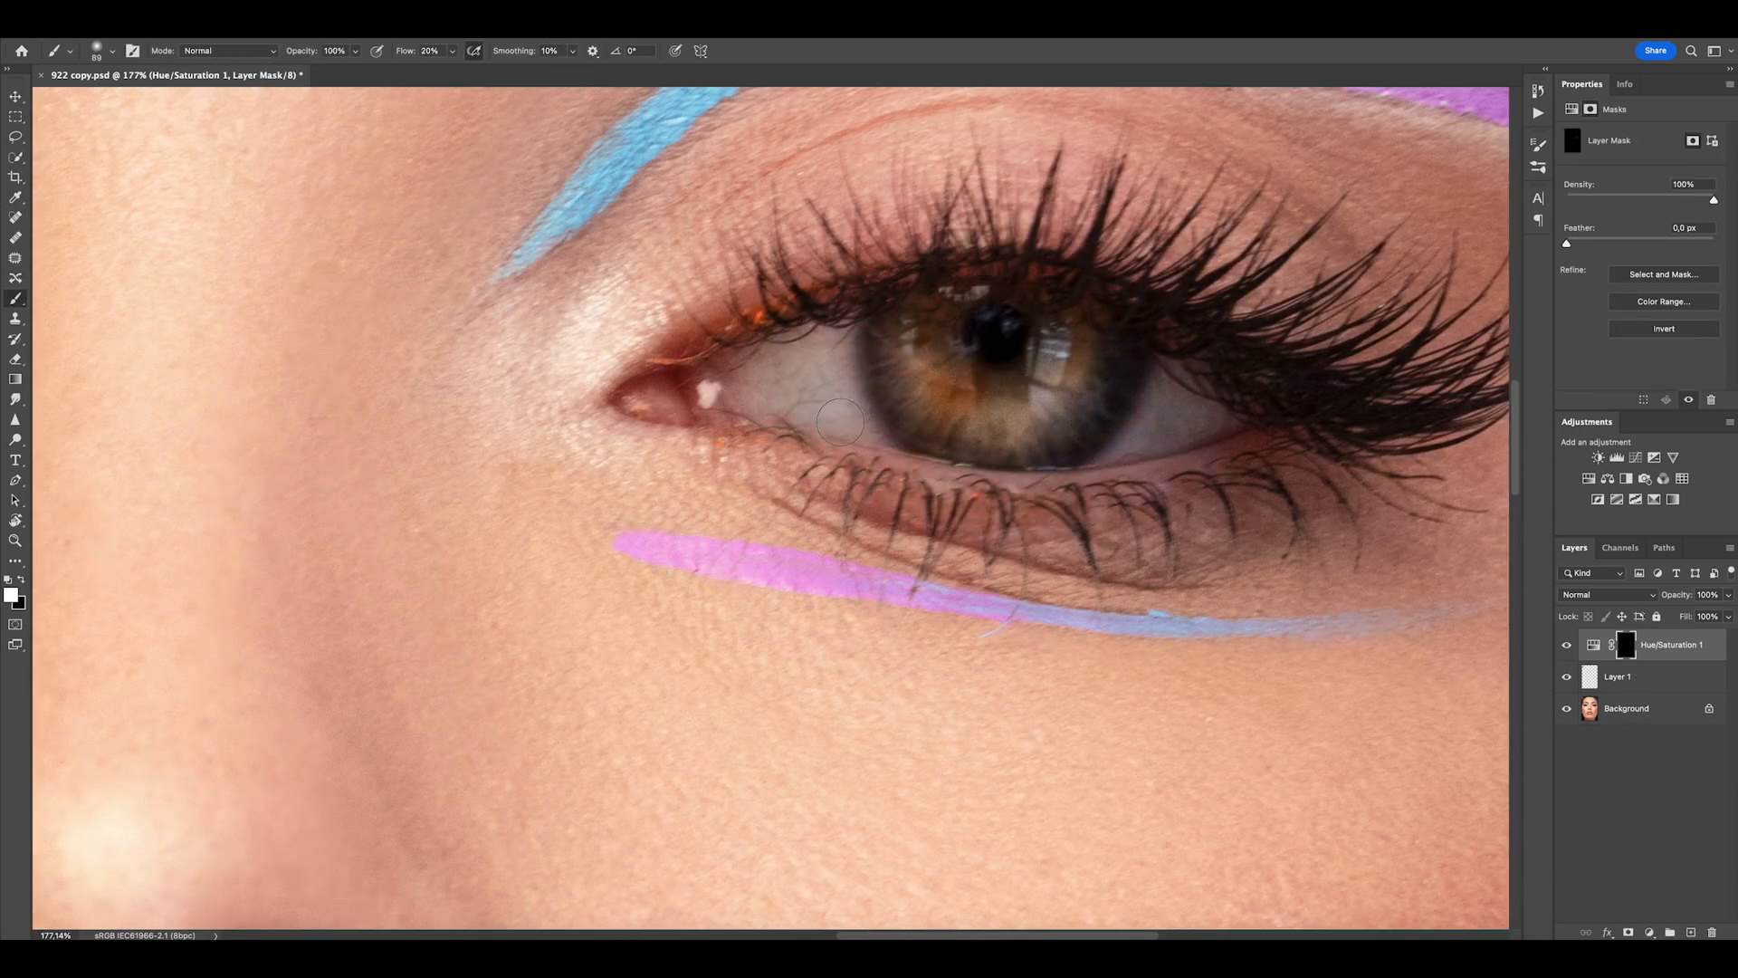
scroll(802, 371, left, 10)
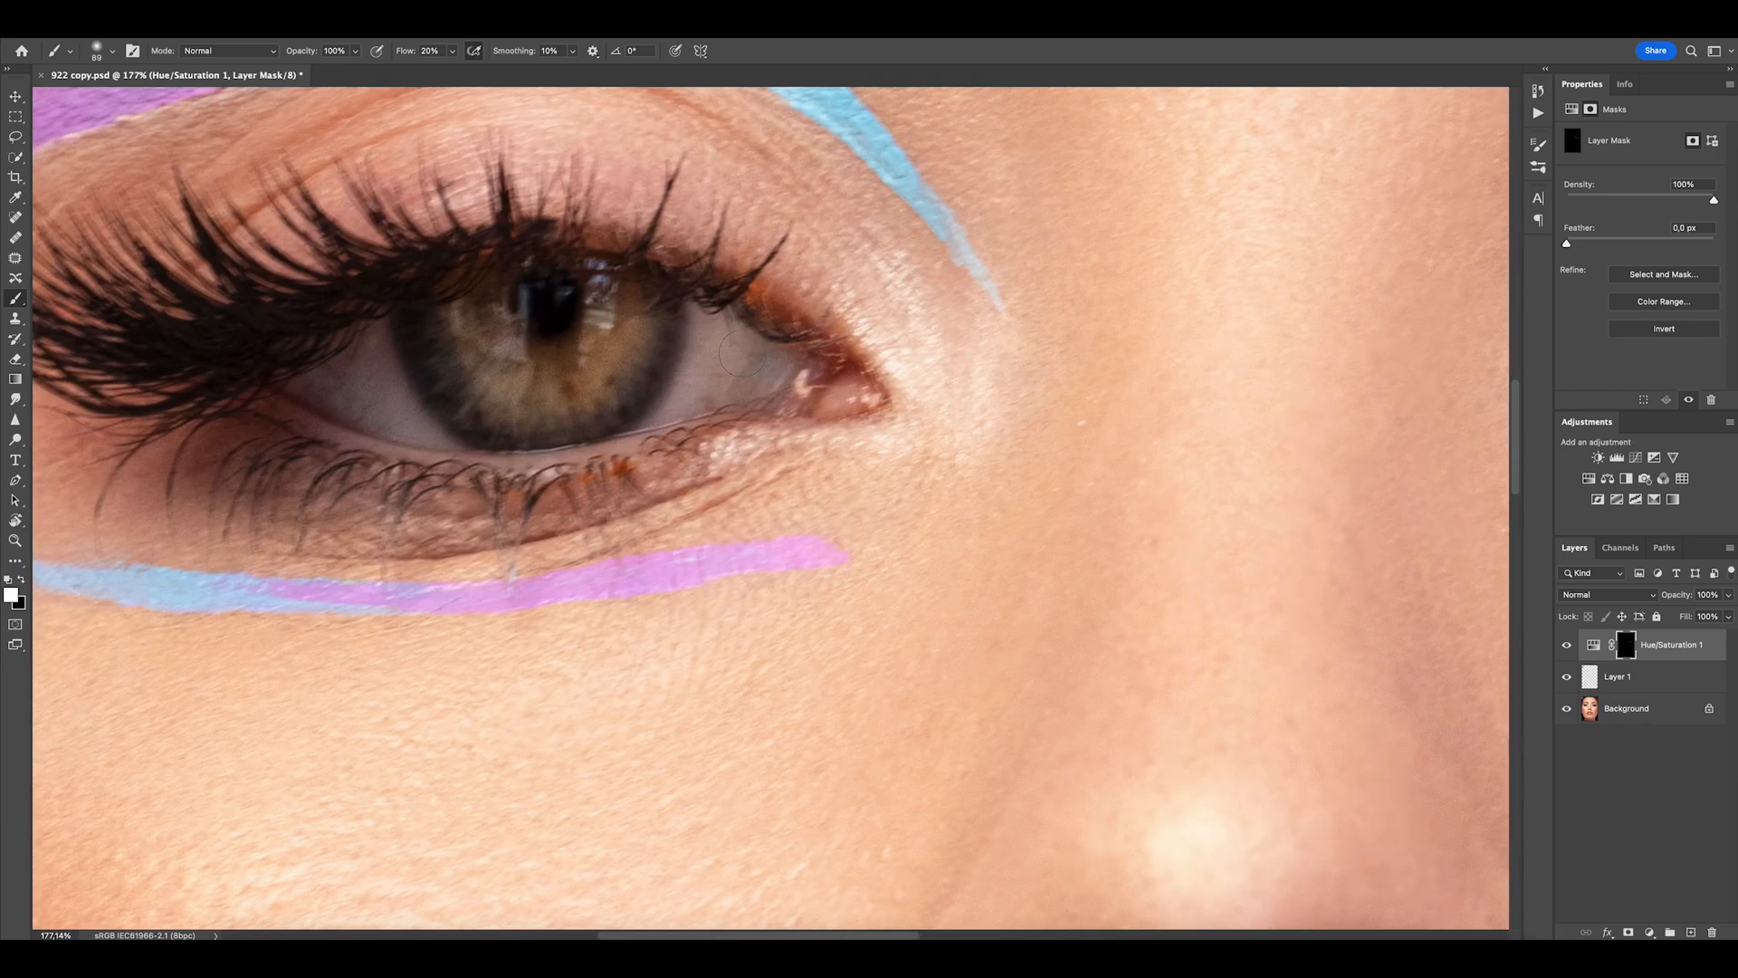
drag(347, 387, 387, 389)
scroll(898, 456, down, 5)
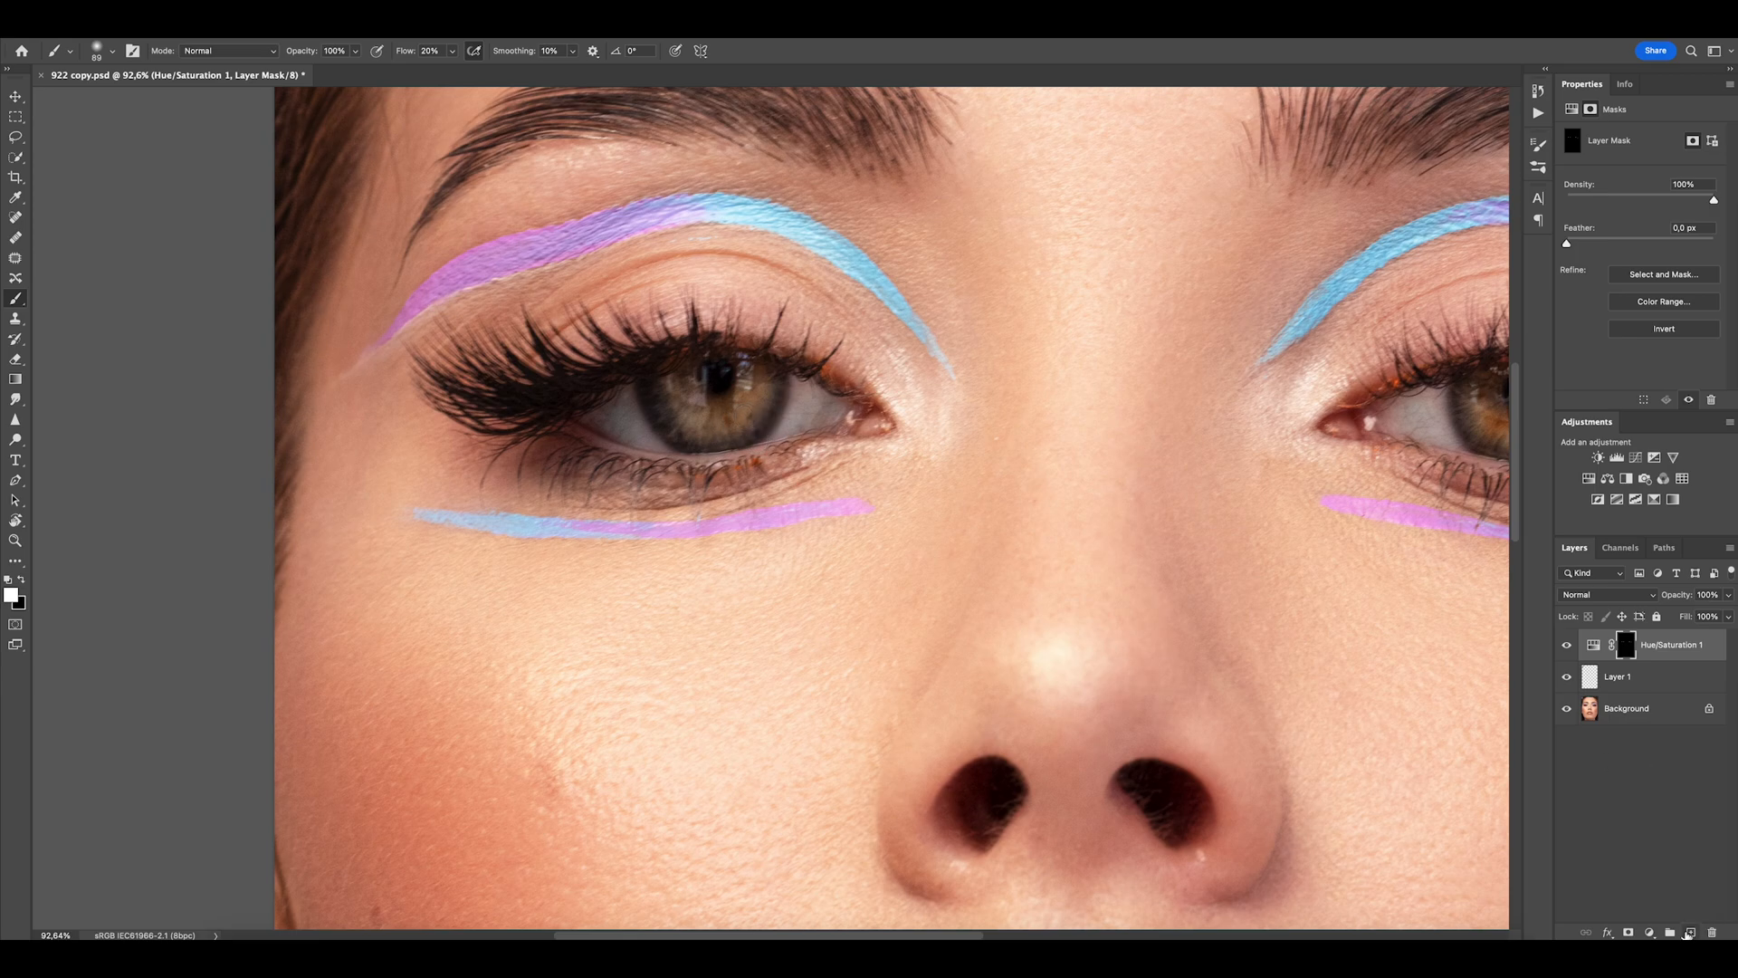
Add a new layer and clone-stamp the veins out of the white of the left-hand eye at 10% flow.
click(1688, 932)
scroll(804, 375, up, 5)
key(s)
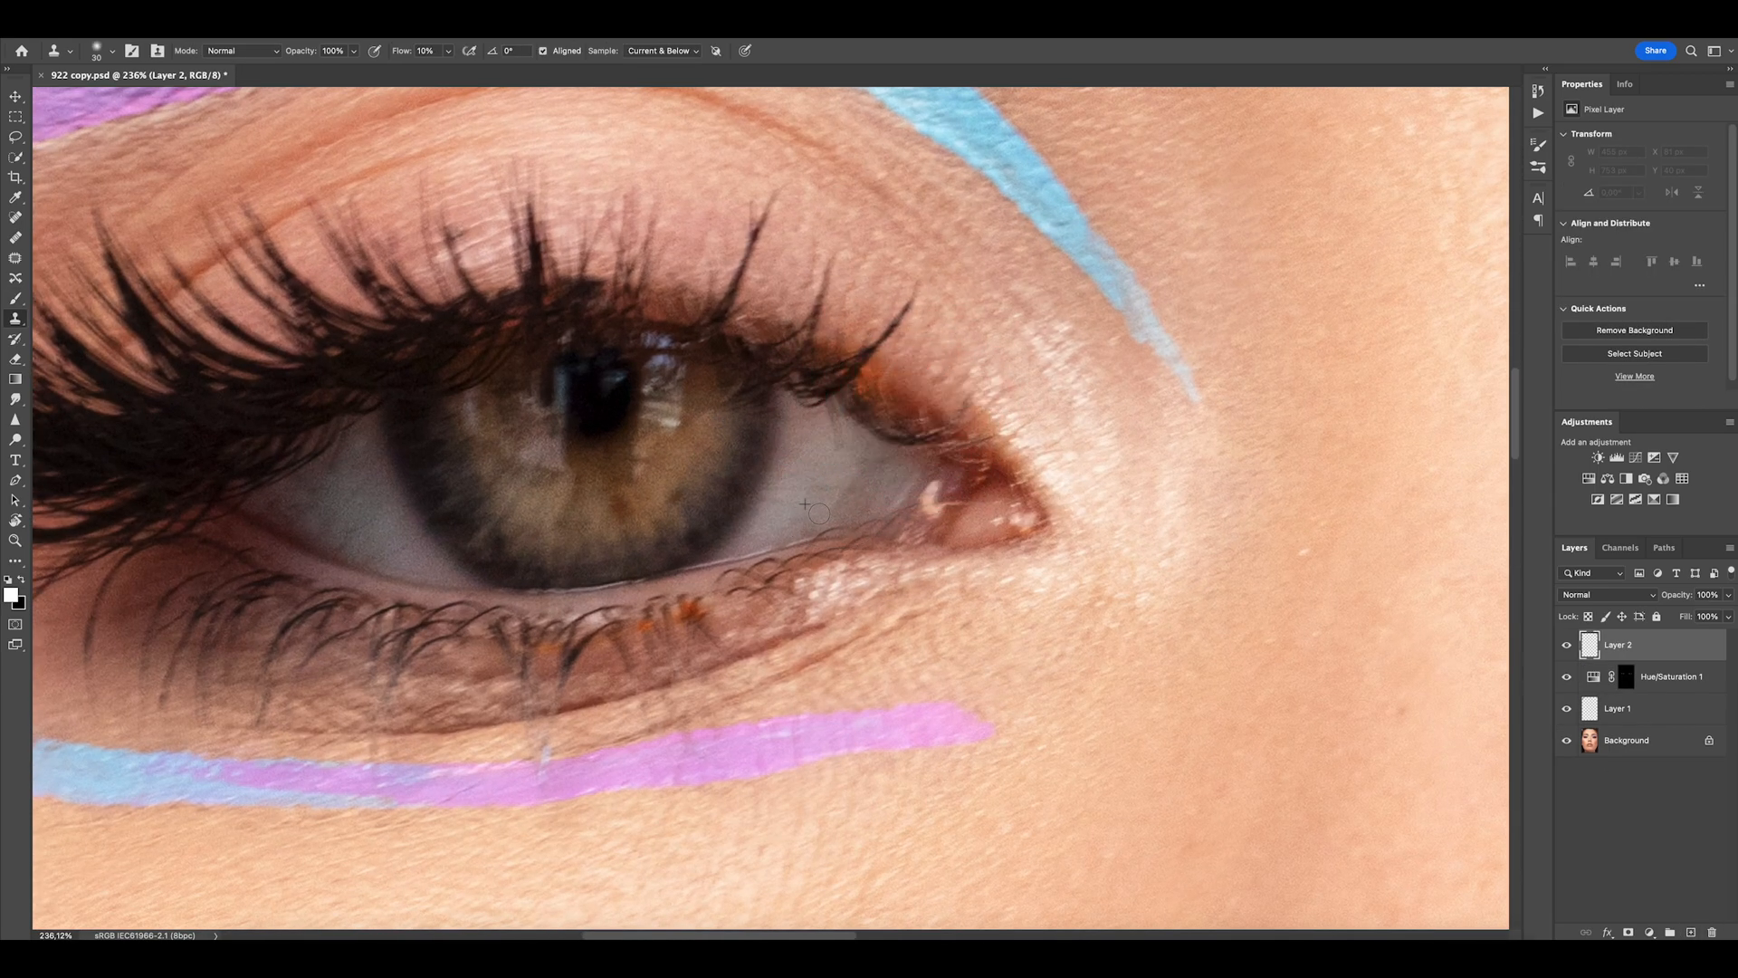
drag(818, 513, 820, 508)
mouse_move(819, 506)
mouse_down()
mouse_move(835, 506)
mouse_move(805, 507)
mouse_up()
alt+click(362, 522)
mouse_move(372, 526)
mouse_down()
mouse_move(315, 485)
mouse_move(351, 472)
mouse_up()
Remove the veins from the white of the right-hand eye with the Spot Healing Brush and Clone Stamp.
drag(1150, 421, 953, 460)
key(j)
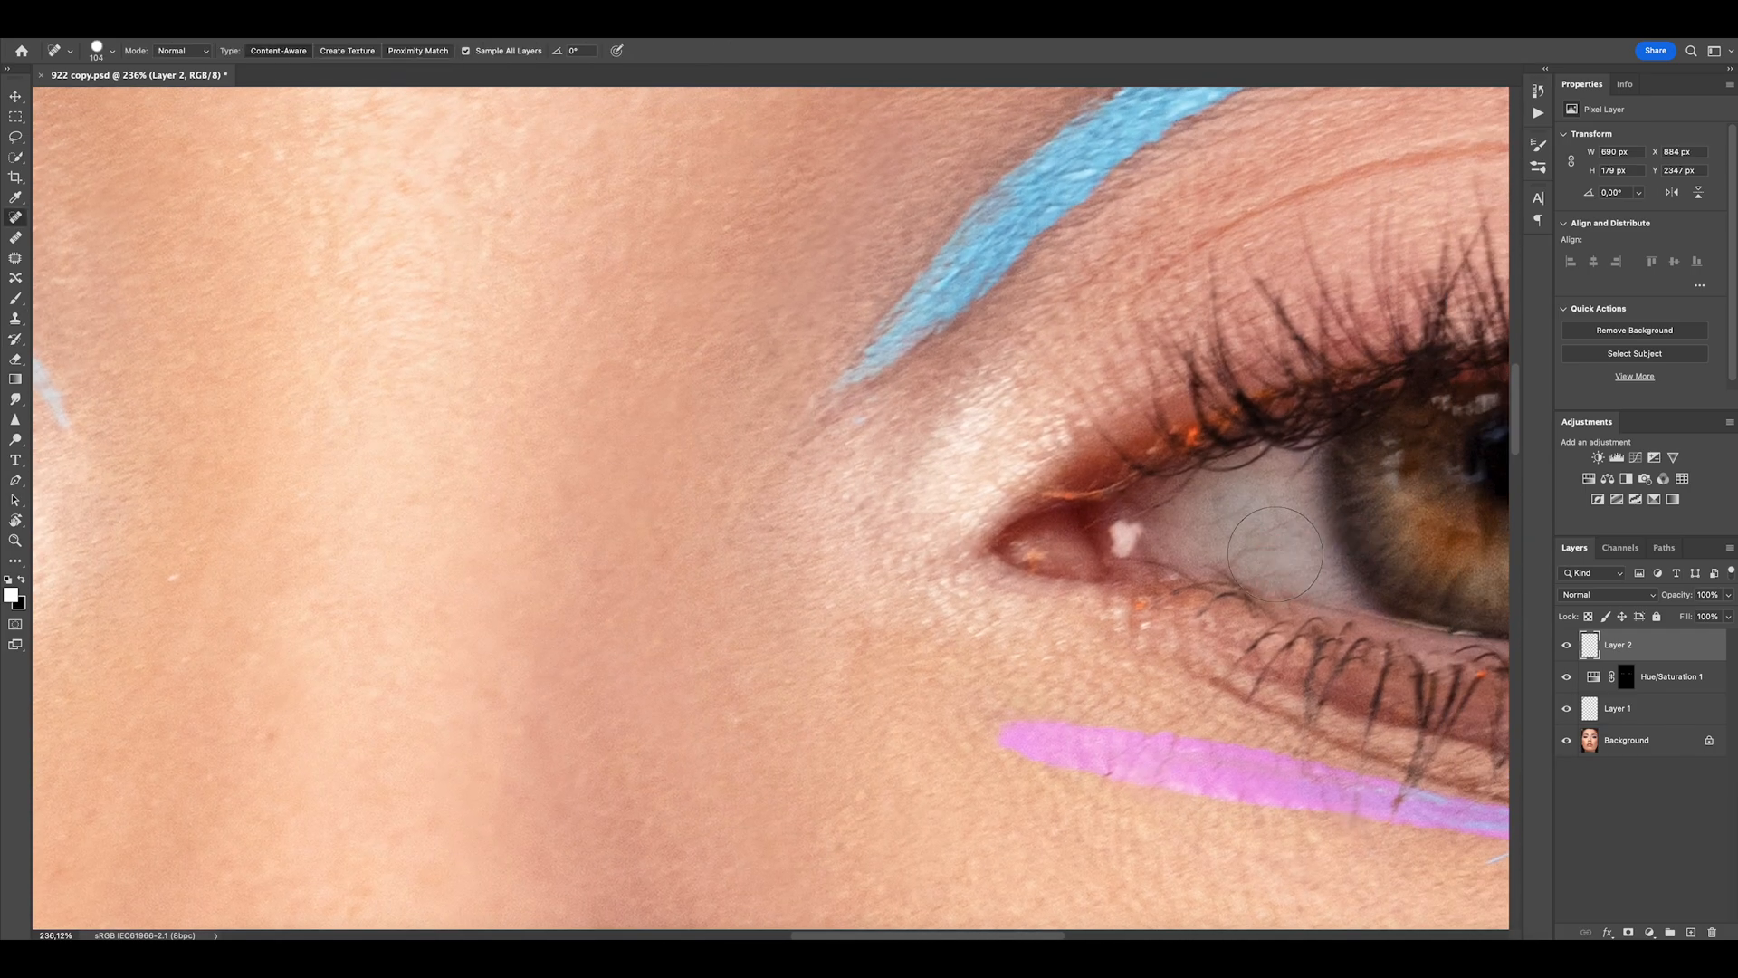
drag(1343, 512, 737, 501)
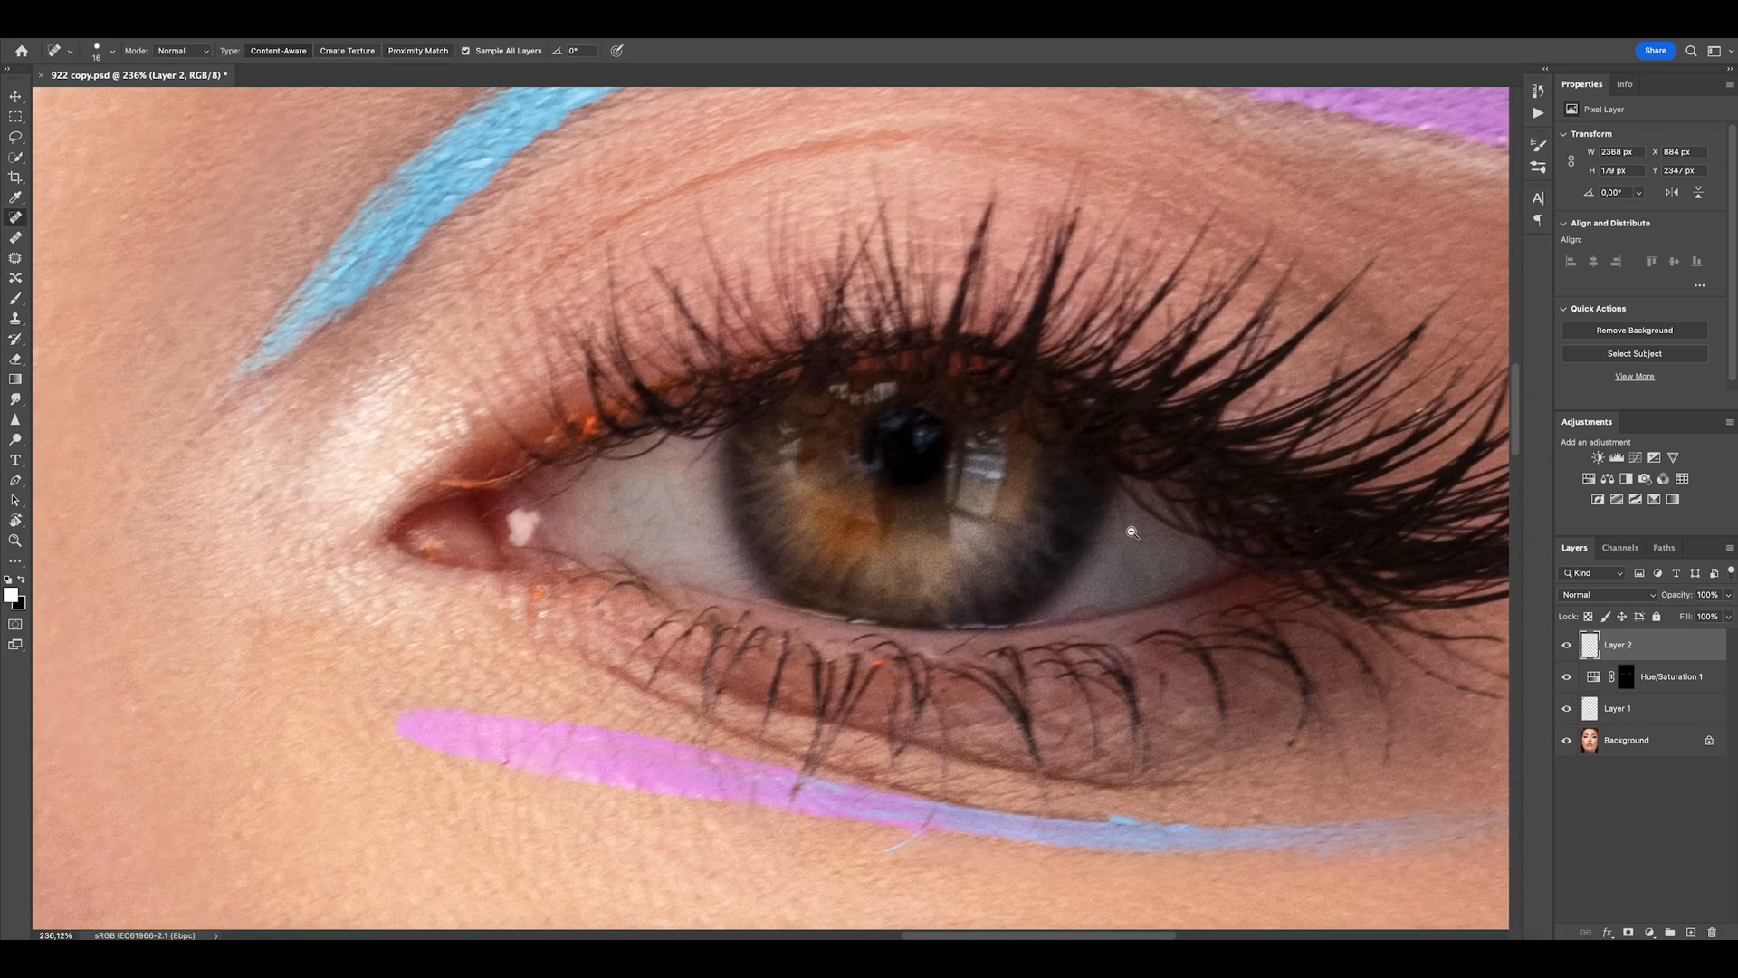
drag(1133, 532, 854, 530)
key(s)
drag(1097, 542, 1088, 541)
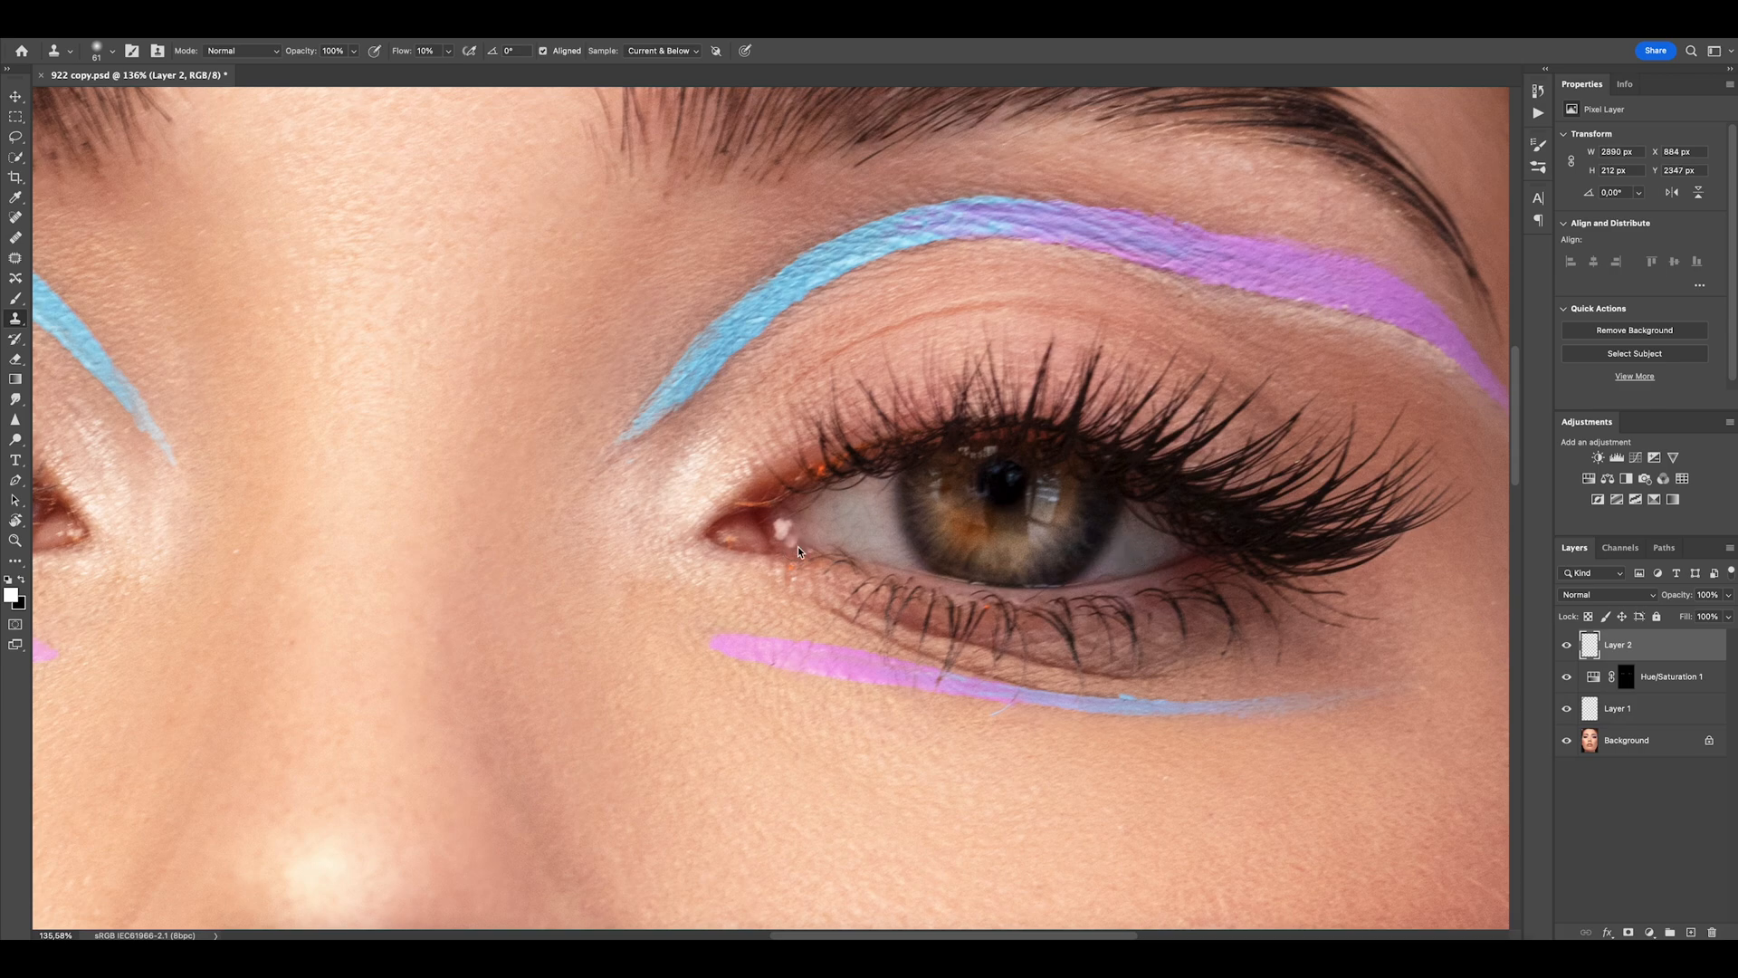
Heal the remaining small marks around the inner corners and lids of both eyes, and check the whole face.
scroll(734, 535, up, 2)
key(j)
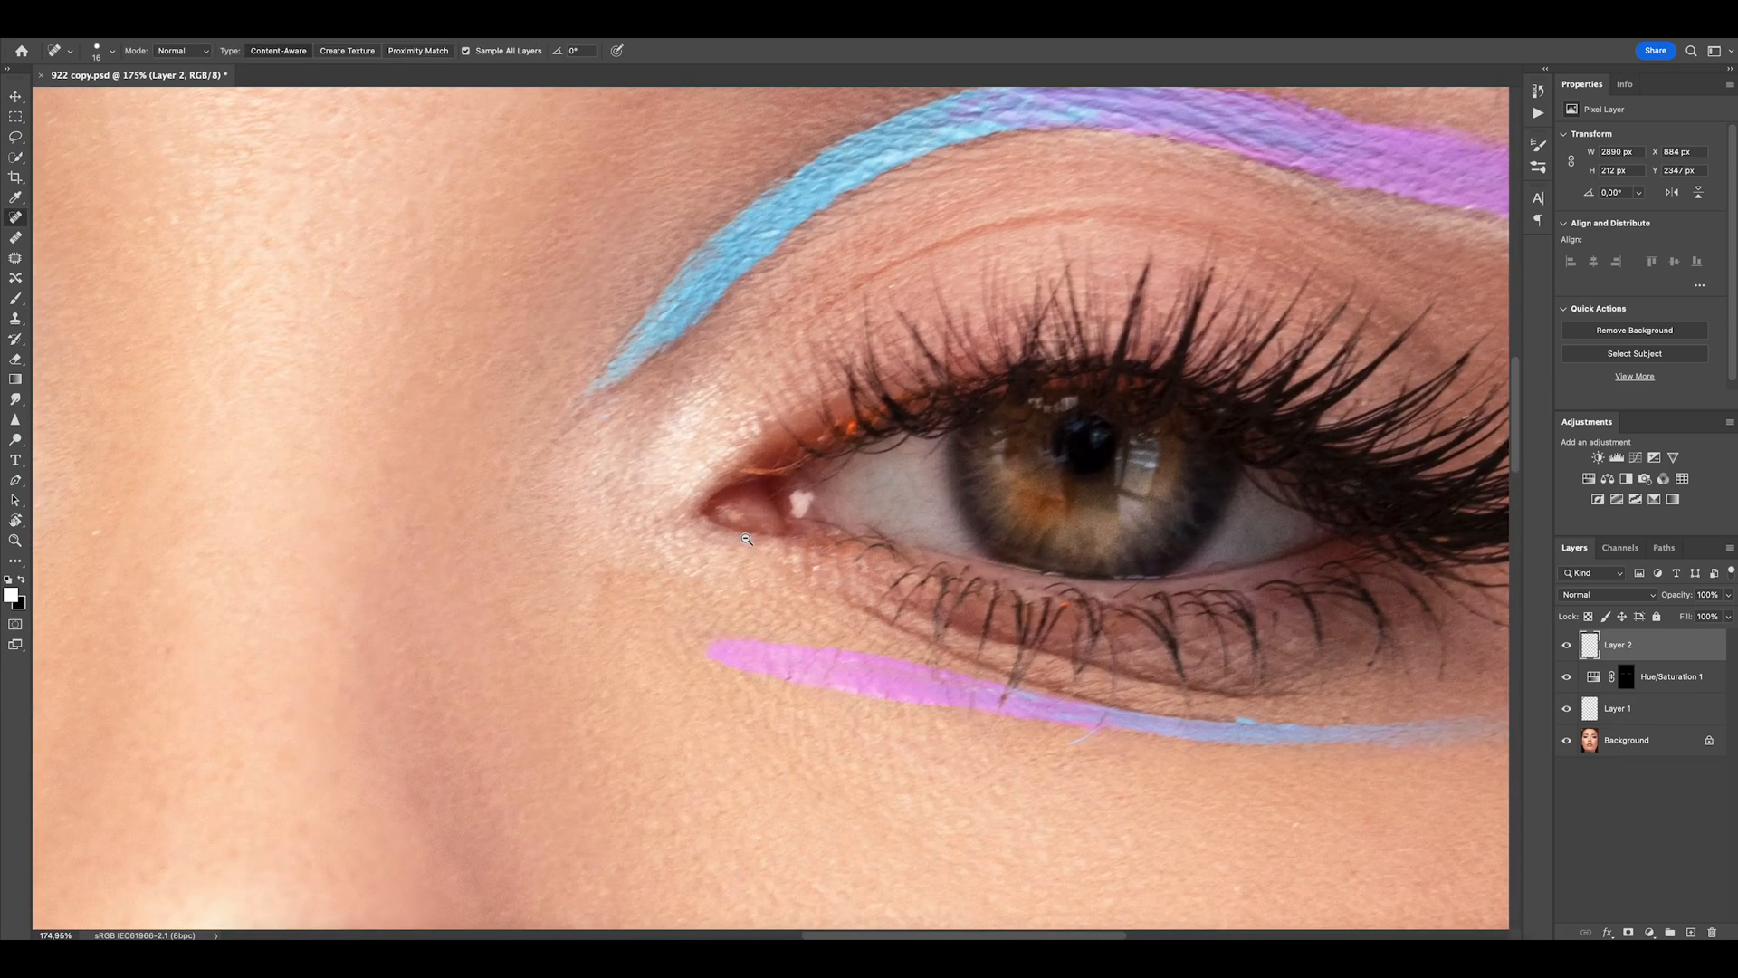
scroll(746, 539, down, 4)
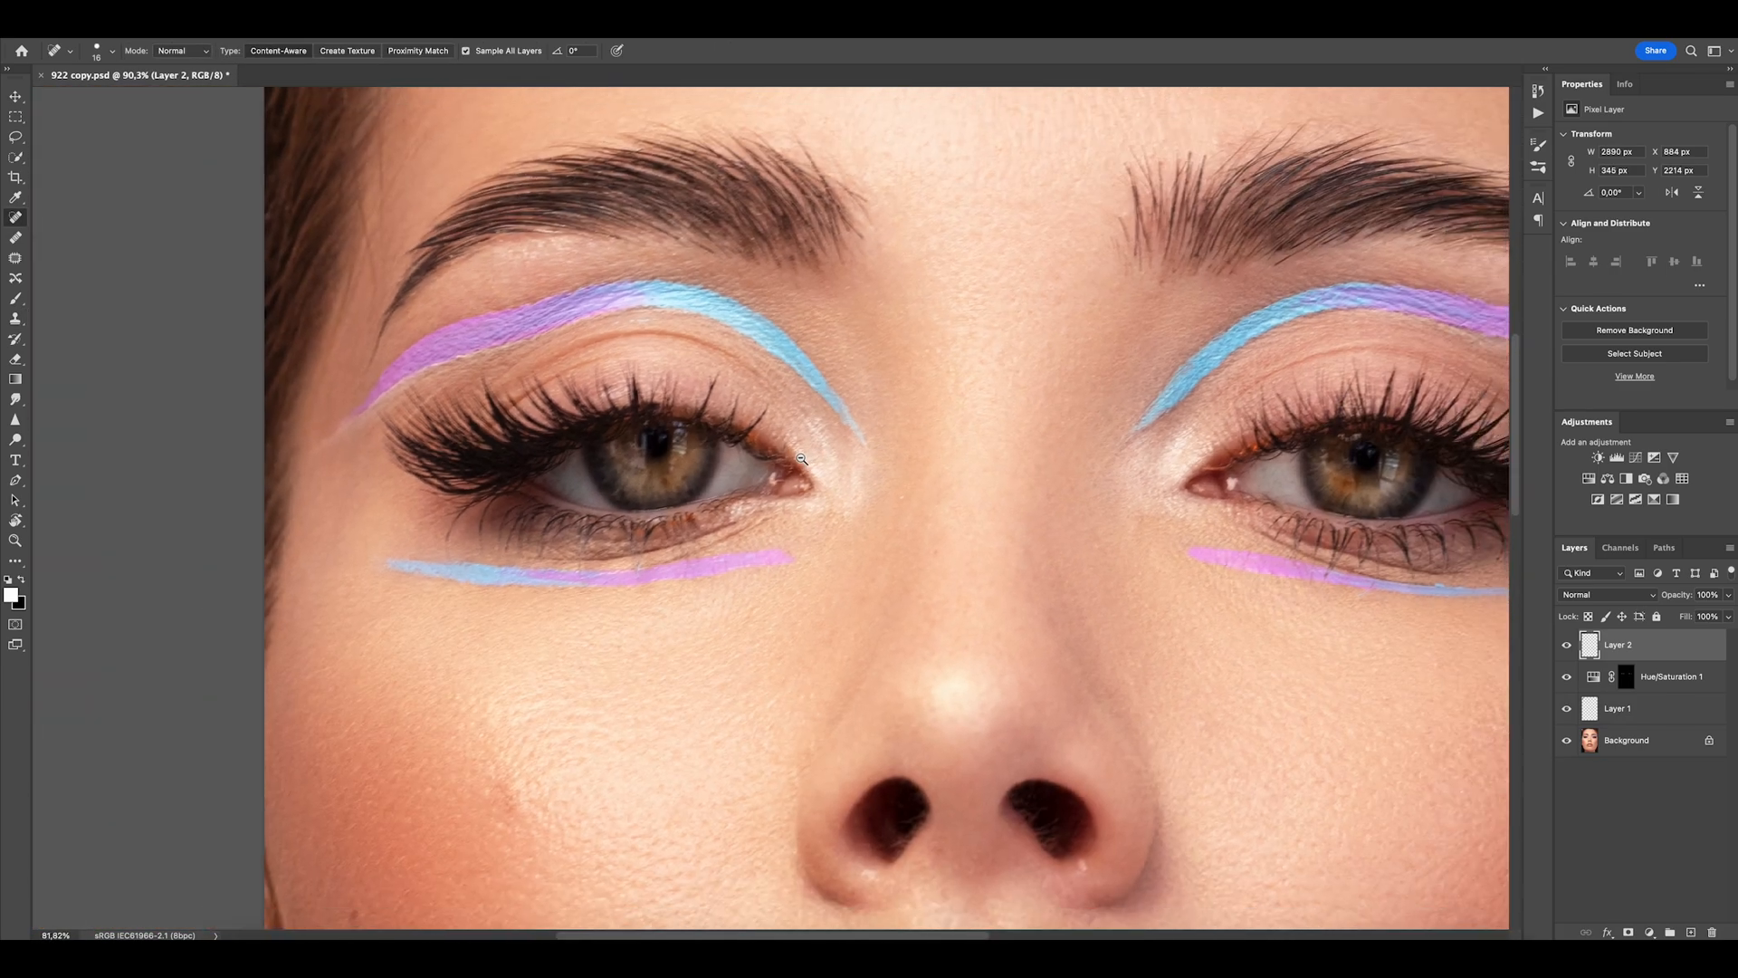
scroll(801, 459, down, 3)
key(s)
drag(625, 282, 575, 283)
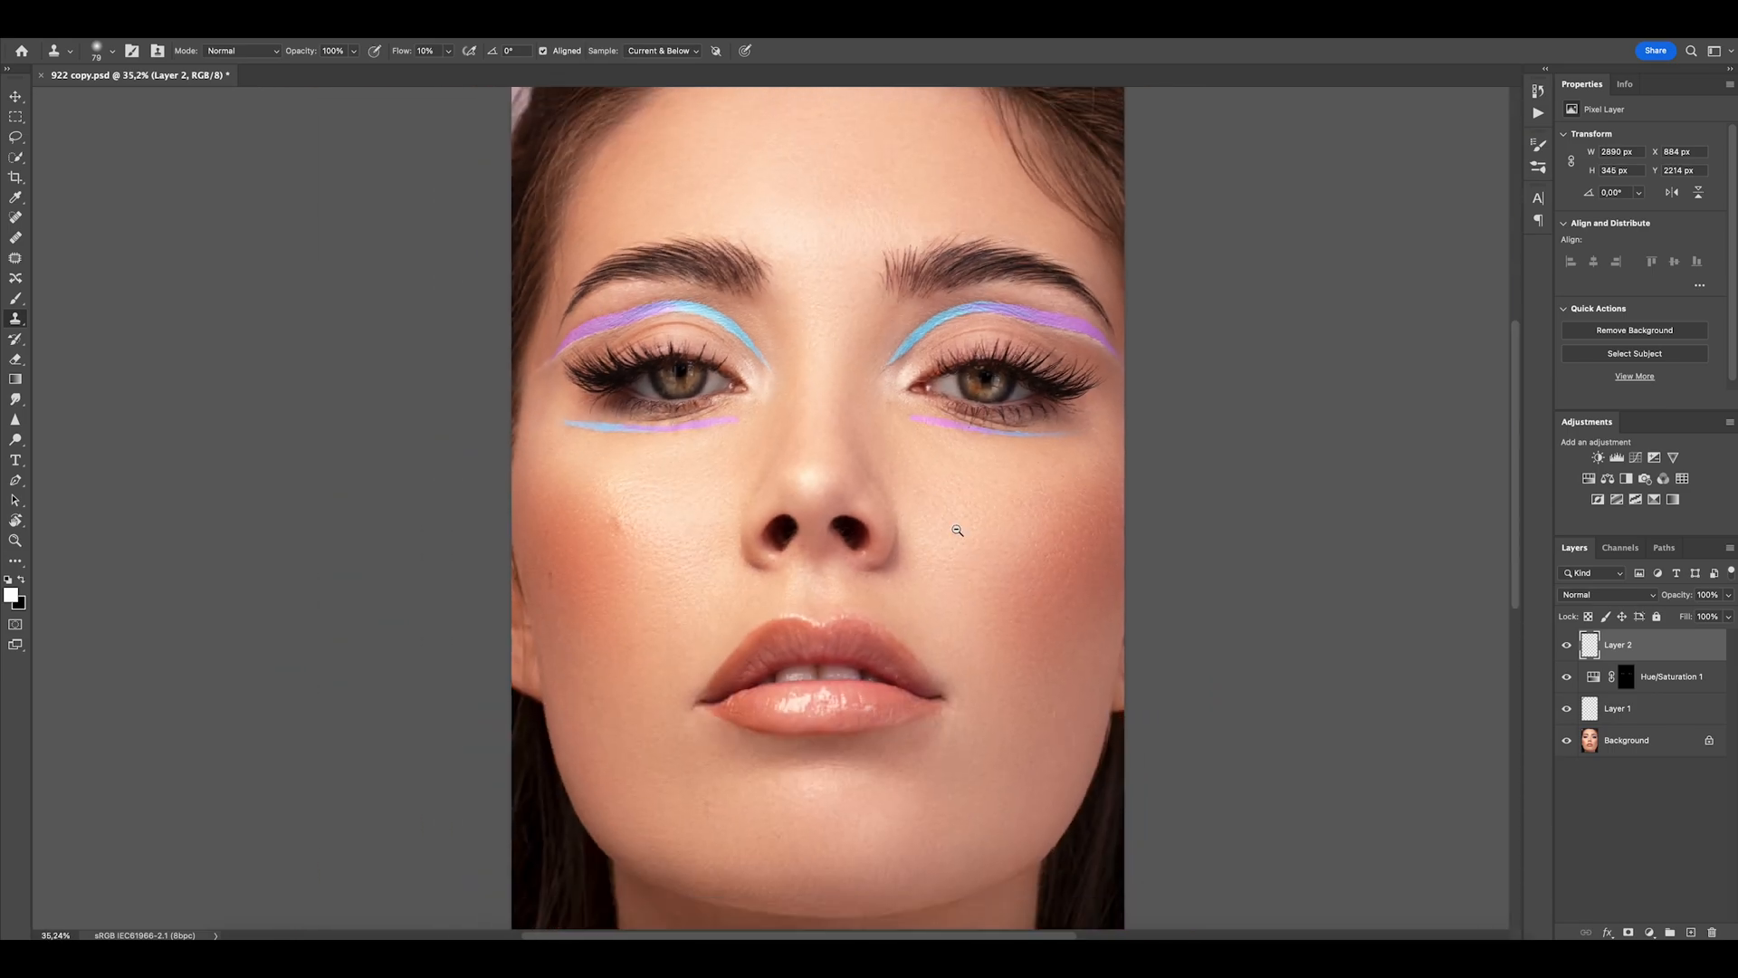
drag(872, 650, 917, 648)
drag(835, 408, 899, 512)
Add a new layer and paint over the hairs inside both nostrils with black.
click(1691, 932)
key(b)
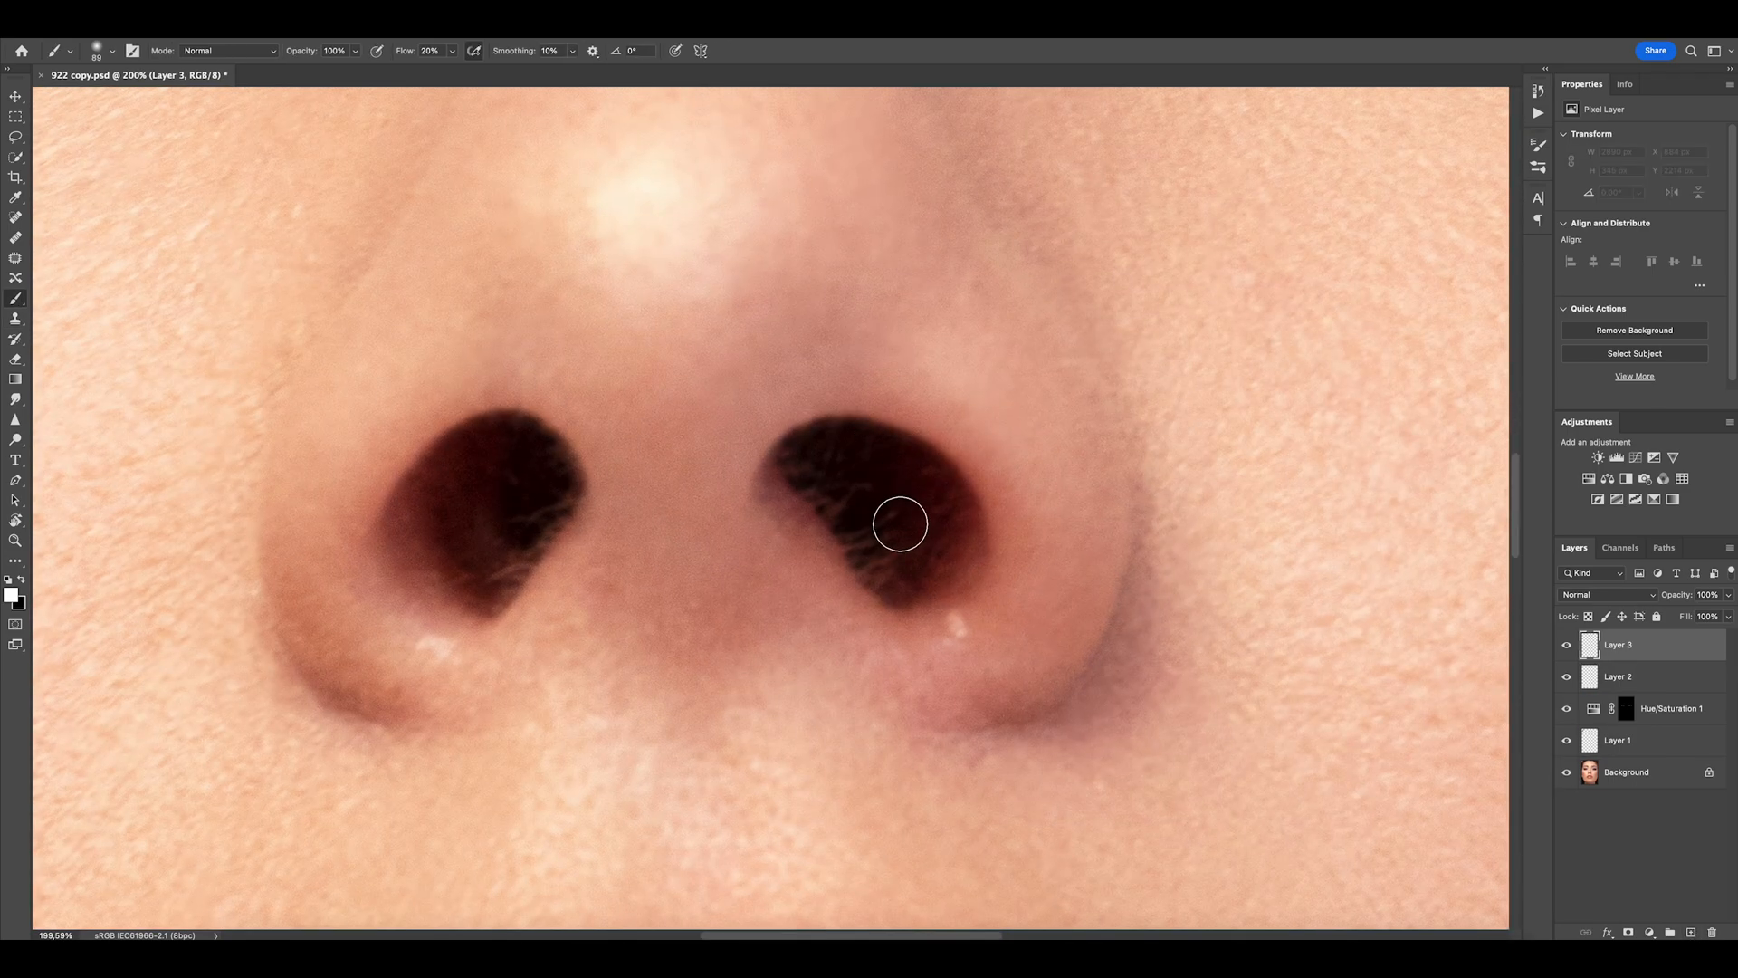
key(d)
mouse_move(891, 493)
mouse_down()
mouse_move(820, 443)
mouse_move(844, 513)
mouse_move(918, 544)
mouse_move(895, 457)
mouse_move(888, 570)
mouse_move(779, 458)
mouse_up()
mouse_move(521, 498)
mouse_down()
mouse_move(512, 542)
mouse_move(556, 460)
mouse_move(492, 585)
mouse_move(551, 509)
mouse_move(507, 508)
mouse_up()
Blend the inner edges of both nostrils with the Clone Stamp at 10% flow.
key(s)
mouse_move(509, 523)
ctrl+alt+mouse_down()
mouse_move(524, 527)
mouse_move(460, 522)
ctrl+alt+mouse_up()
alt+click(500, 532)
alt+click(811, 516)
mouse_move(874, 517)
mouse_down()
mouse_move(872, 546)
mouse_move(825, 551)
mouse_up()
ctrl+alt+drag(842, 559, 817, 557)
drag(817, 558, 816, 556)
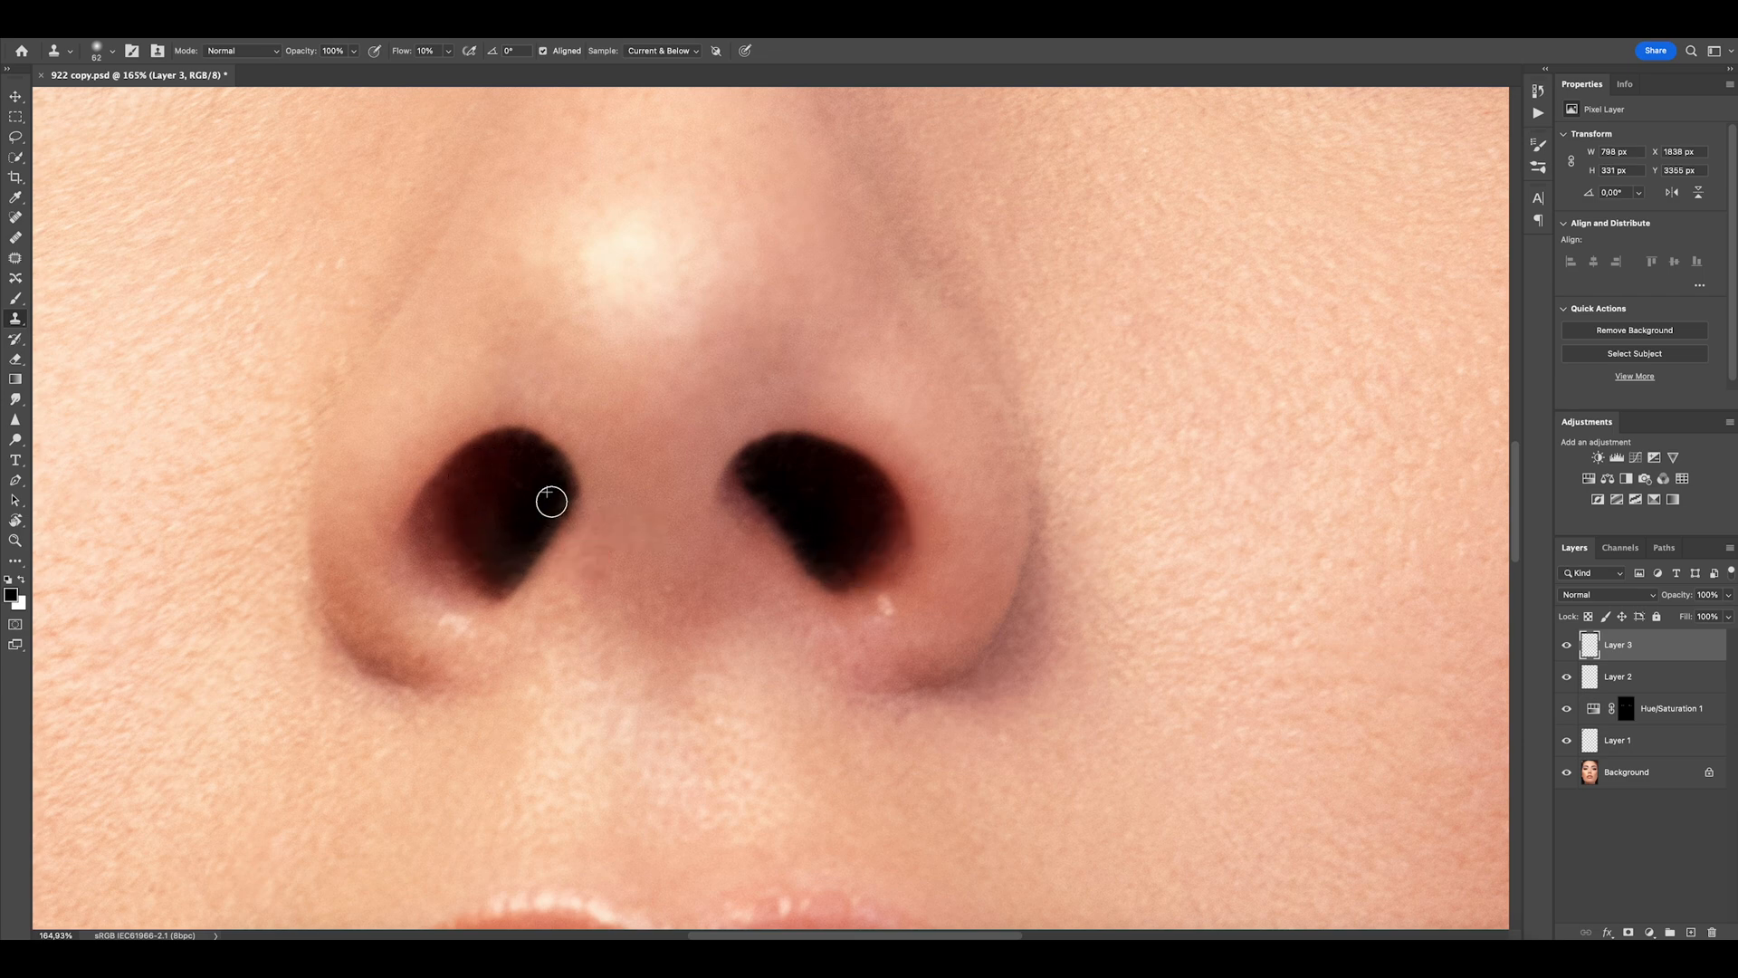
drag(623, 469, 507, 471)
Smooth the creases on the left half of the upper lip and its corner with the Clone Stamp.
drag(652, 724, 702, 720)
drag(749, 667, 949, 564)
scroll(643, 493, up, 2)
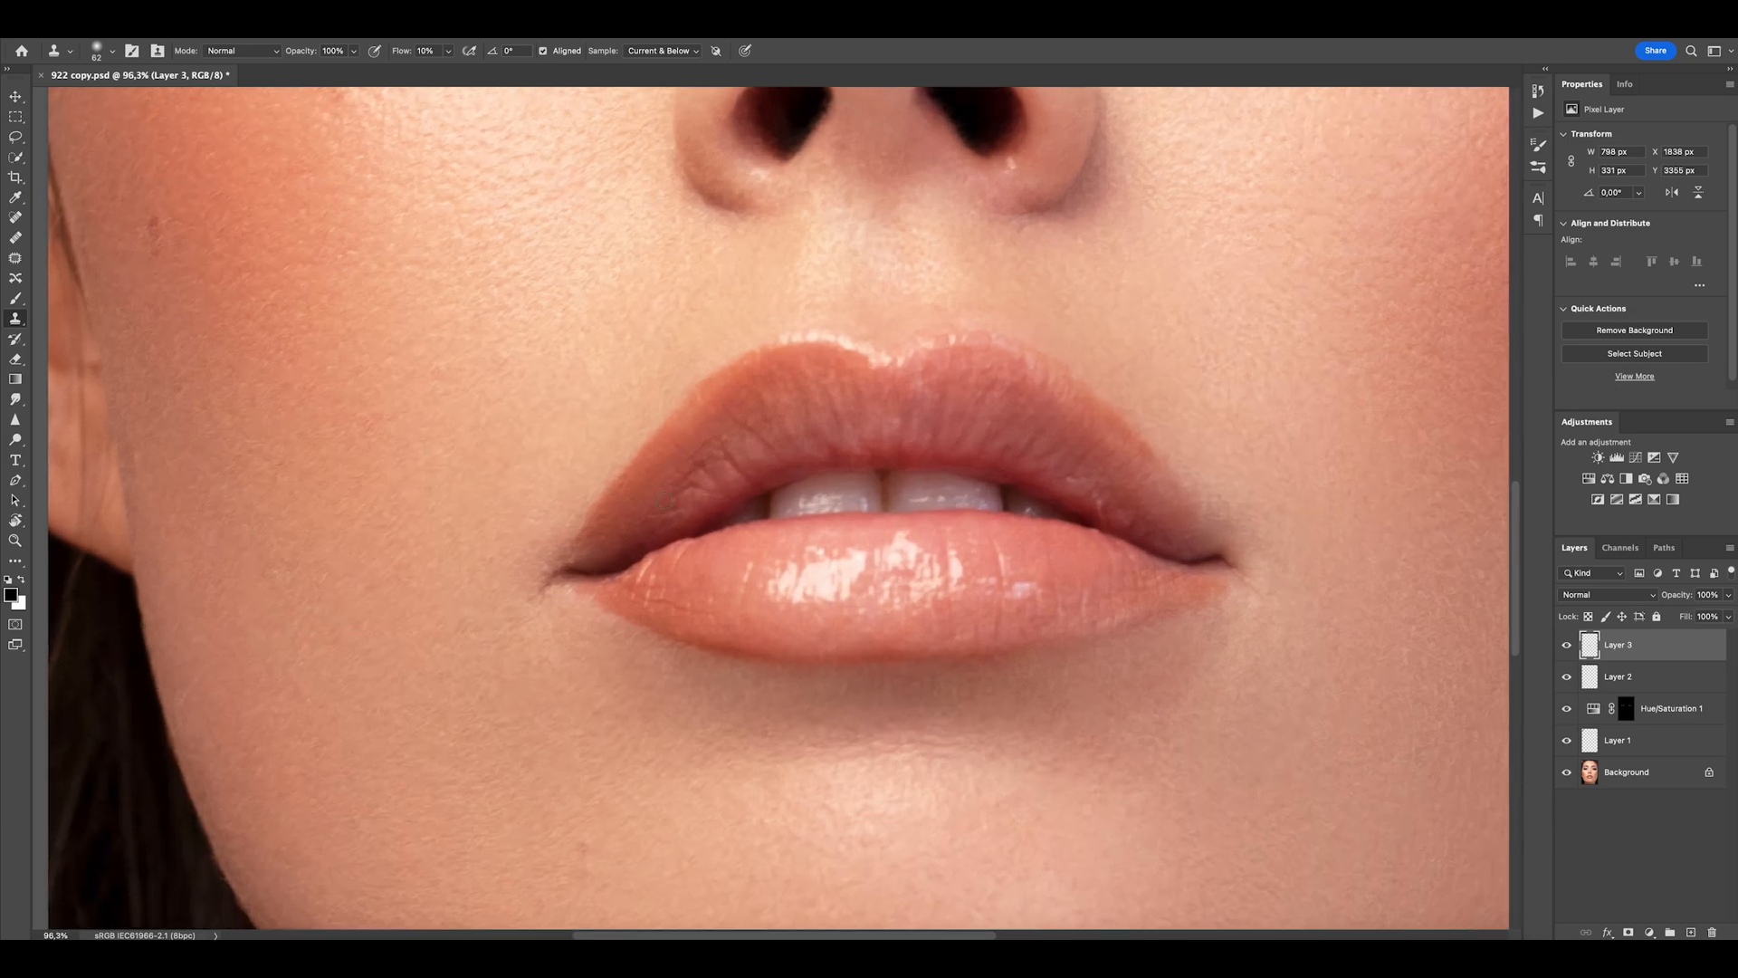
drag(724, 478, 721, 473)
mouse_move(716, 438)
ctrl+alt+mouse_down()
mouse_move(632, 514)
mouse_move(678, 489)
ctrl+alt+mouse_up()
alt+click(679, 415)
alt+click(660, 497)
ctrl+alt+drag(584, 560, 579, 560)
Even out the right half and center of the upper lip with the Clone Stamp, varying the brush size.
drag(1102, 493, 759, 387)
ctrl+alt+drag(761, 384, 755, 384)
ctrl+alt+drag(909, 411, 841, 403)
ctrl+alt+drag(837, 402, 842, 403)
mouse_move(840, 401)
mouse_down()
mouse_move(815, 375)
mouse_move(780, 407)
mouse_move(755, 396)
mouse_move(770, 370)
mouse_move(646, 313)
mouse_up()
key(j)
key(s)
Smooth the lower lip's surface and outer ends with the Clone Stamp.
scroll(761, 362, down, 3)
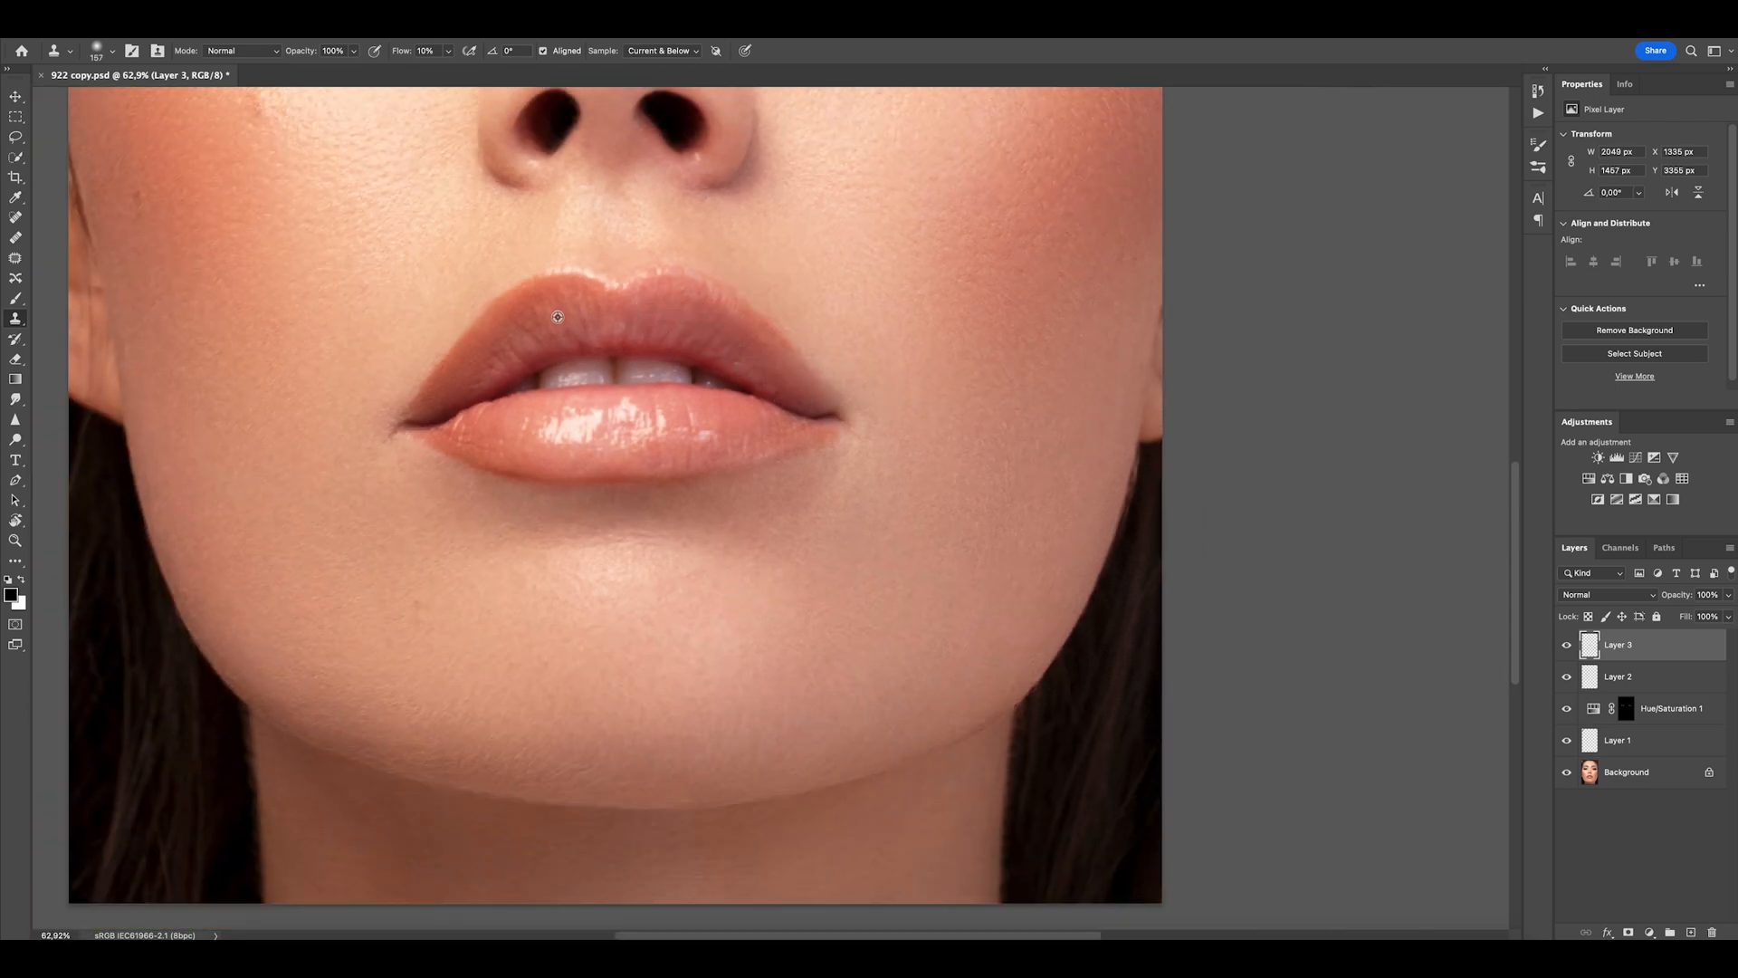
ctrl+alt+drag(473, 339, 477, 339)
drag(484, 433, 578, 335)
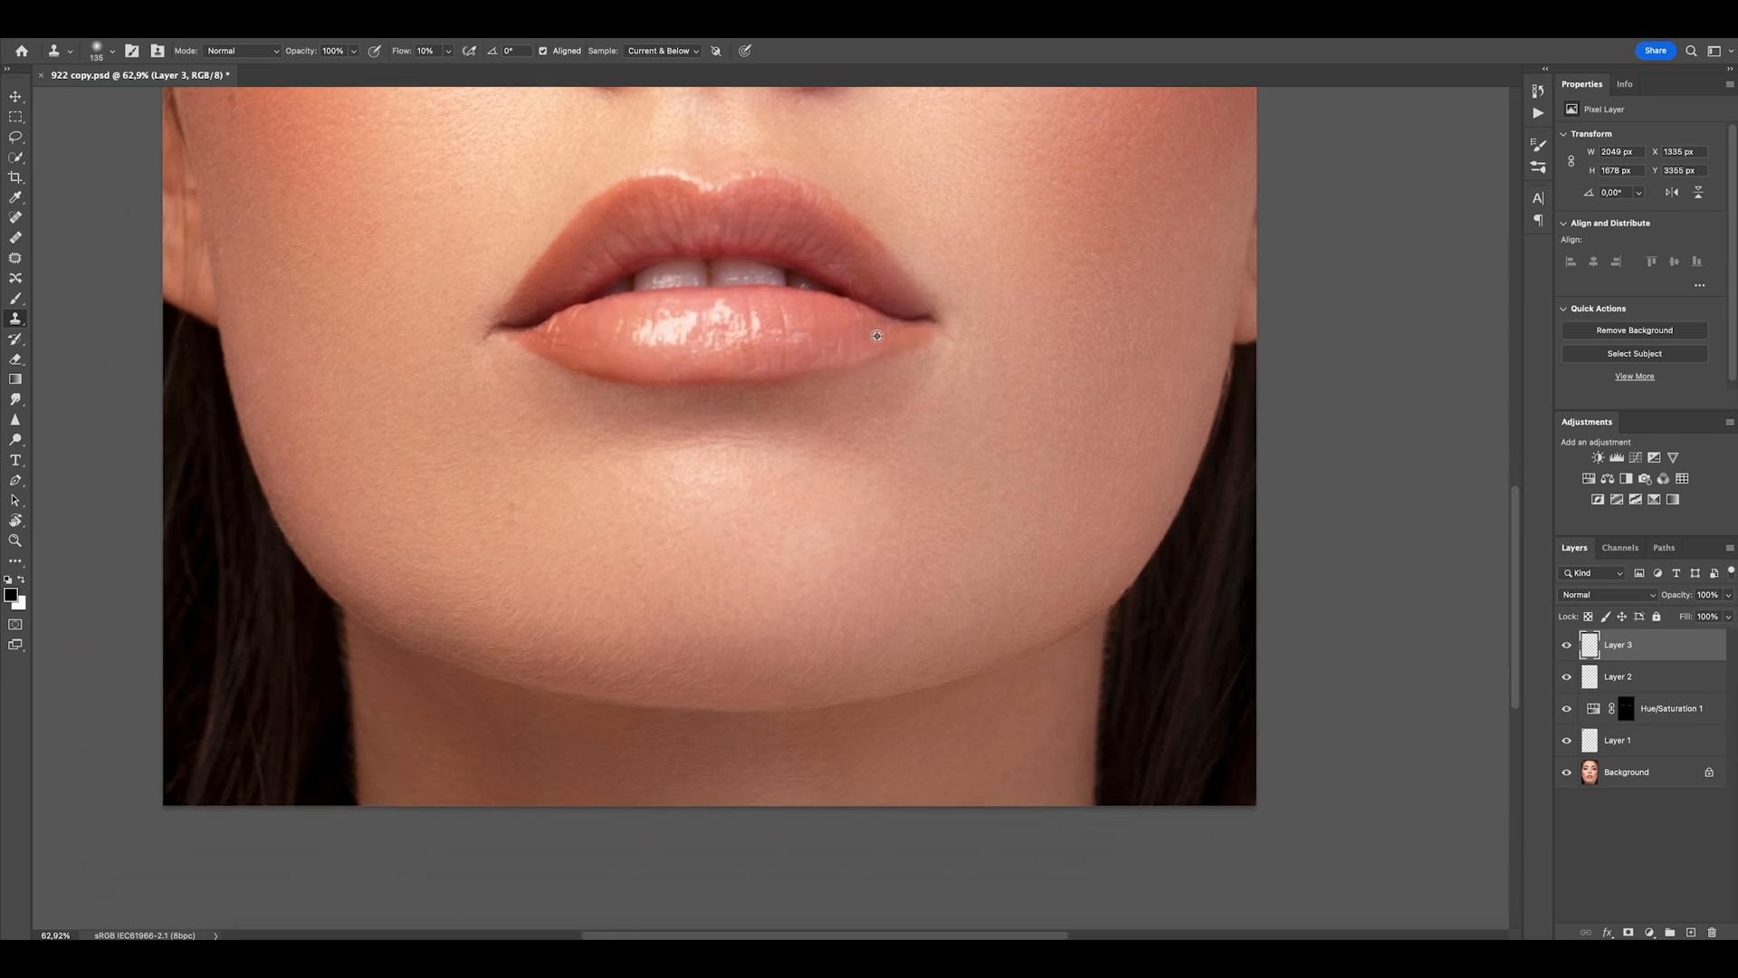
drag(845, 354, 838, 357)
ctrl+alt+drag(812, 359, 818, 359)
click(696, 365)
Touch up the left mouth corner and the upper lip's edge with a larger Clone Stamp brush.
key(ctrl+0)
click(664, 673)
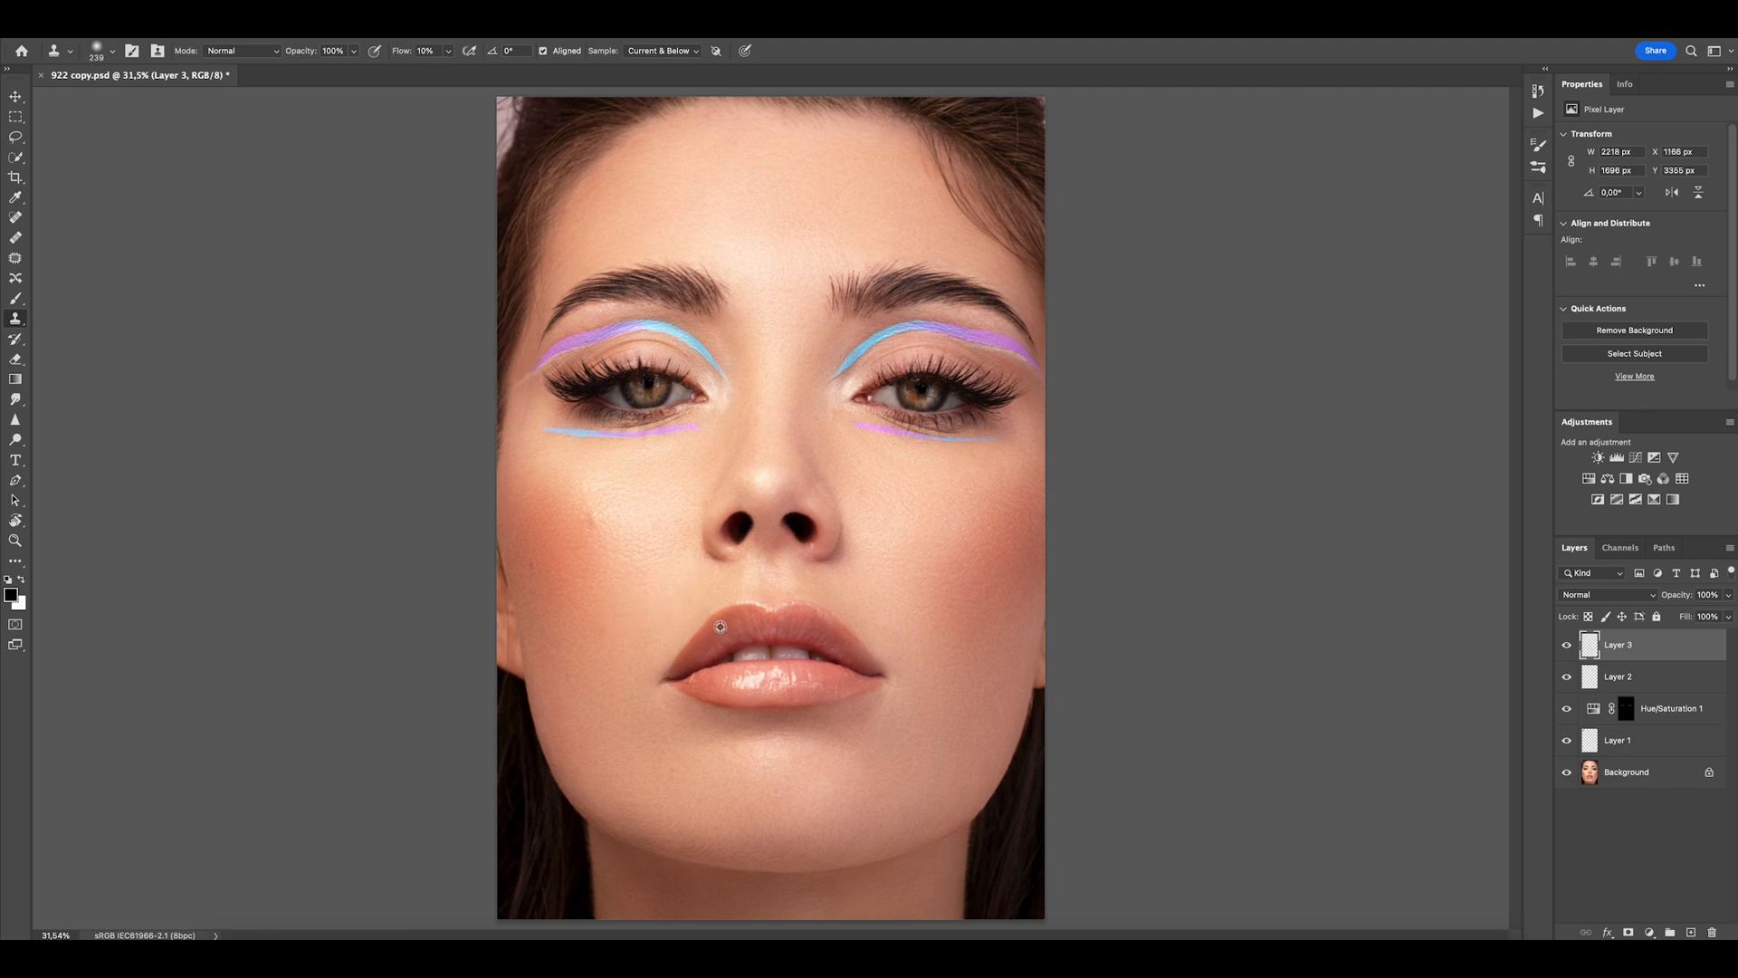
ctrl+alt+drag(743, 631, 731, 631)
click(707, 617)
scroll(765, 503, down, 3)
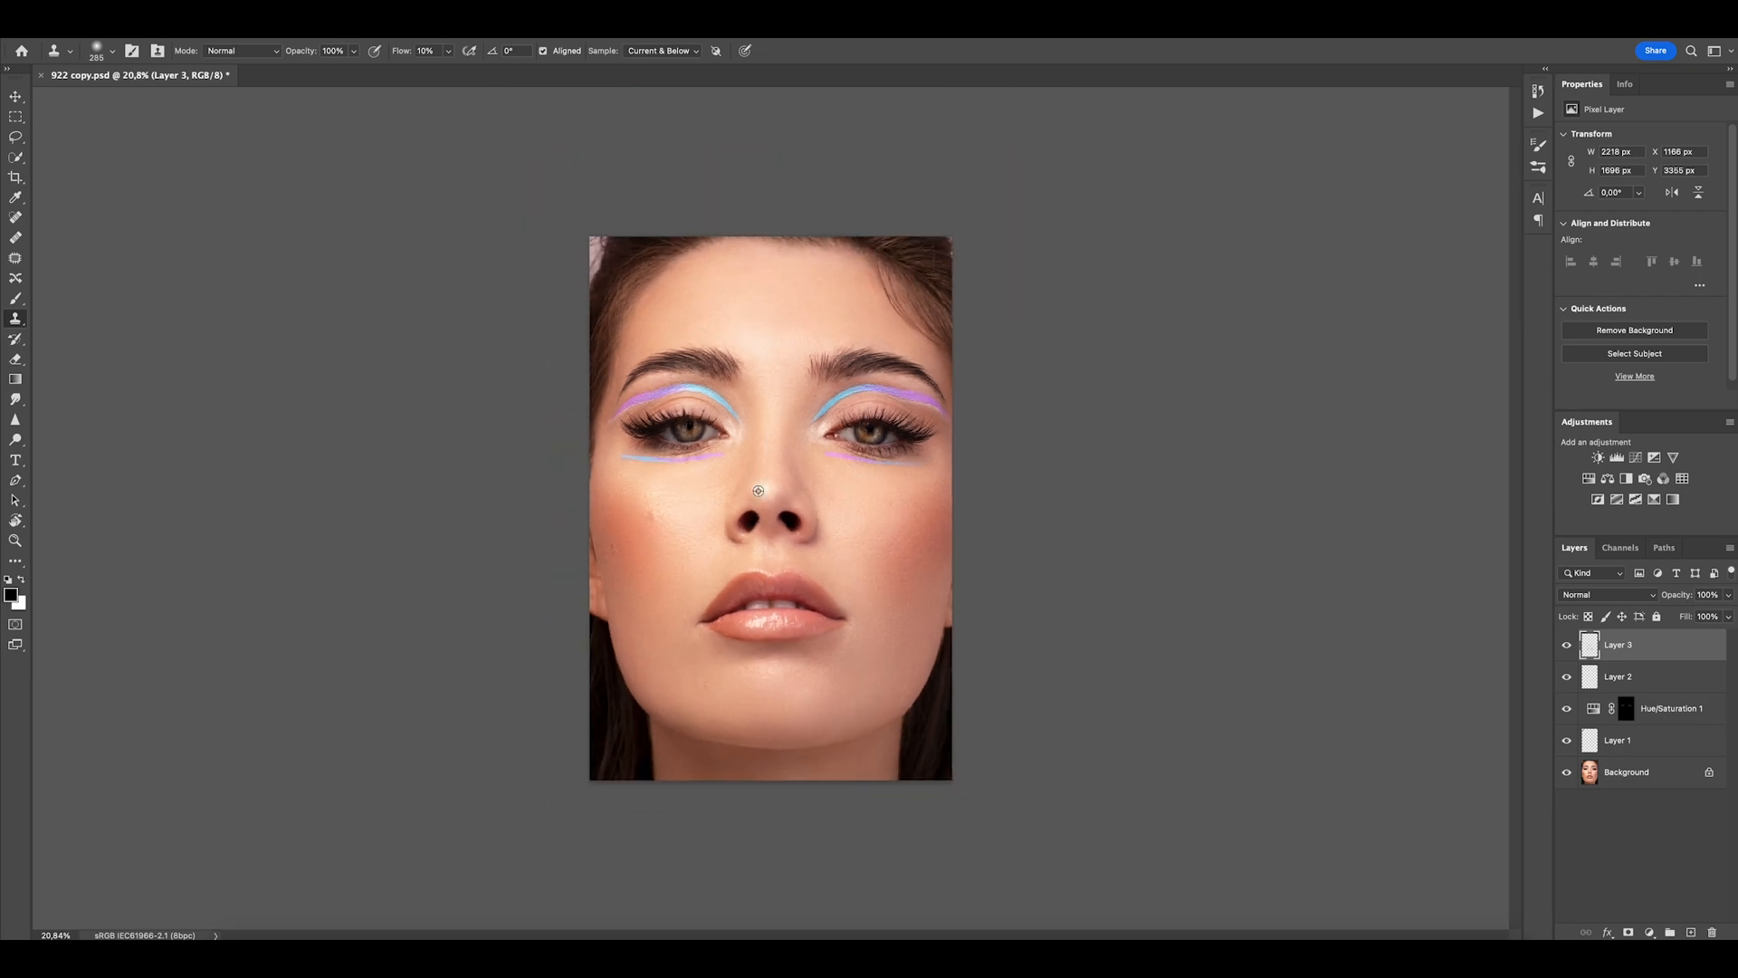
Soften the tones along the nose bridge with the Clone Stamp and check the whole portrait.
click(754, 496)
scroll(836, 482, up, 5)
ctrl+alt+drag(845, 455, 831, 453)
click(827, 447)
scroll(809, 635, down, 5)
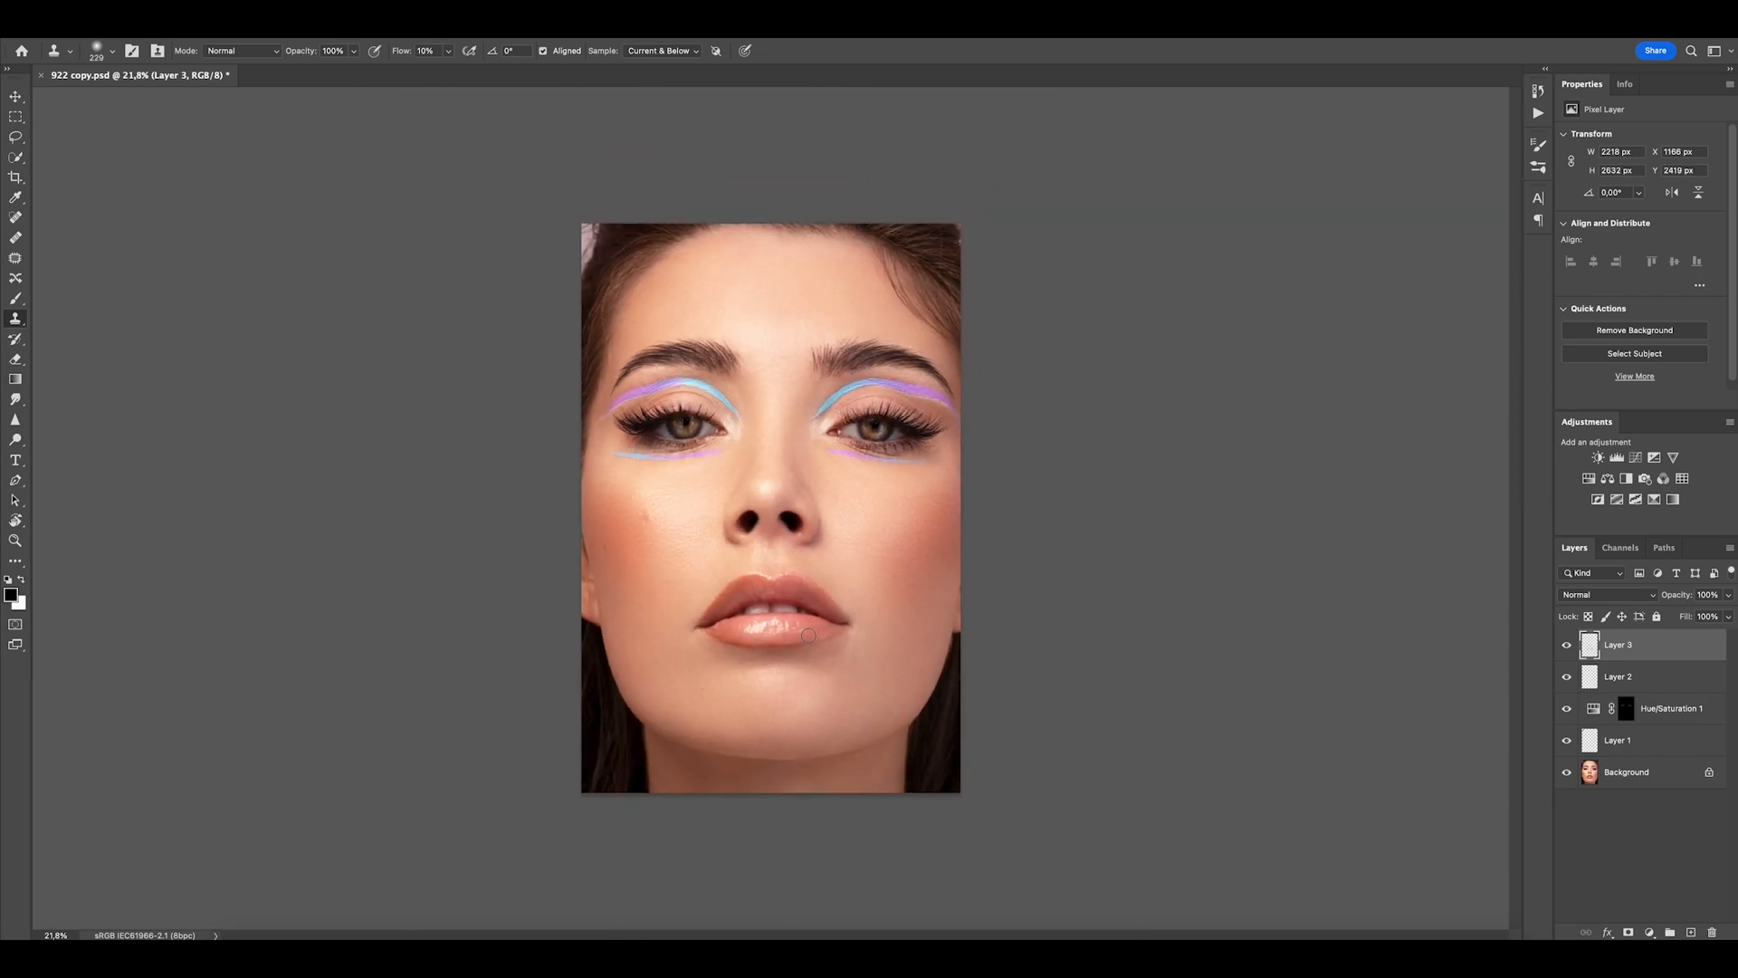
scroll(1026, 629, down, 2)
Stamp all visible layers into a new top layer and open the Camera Raw profile browser for it.
key(ctrl+shift+alt+e)
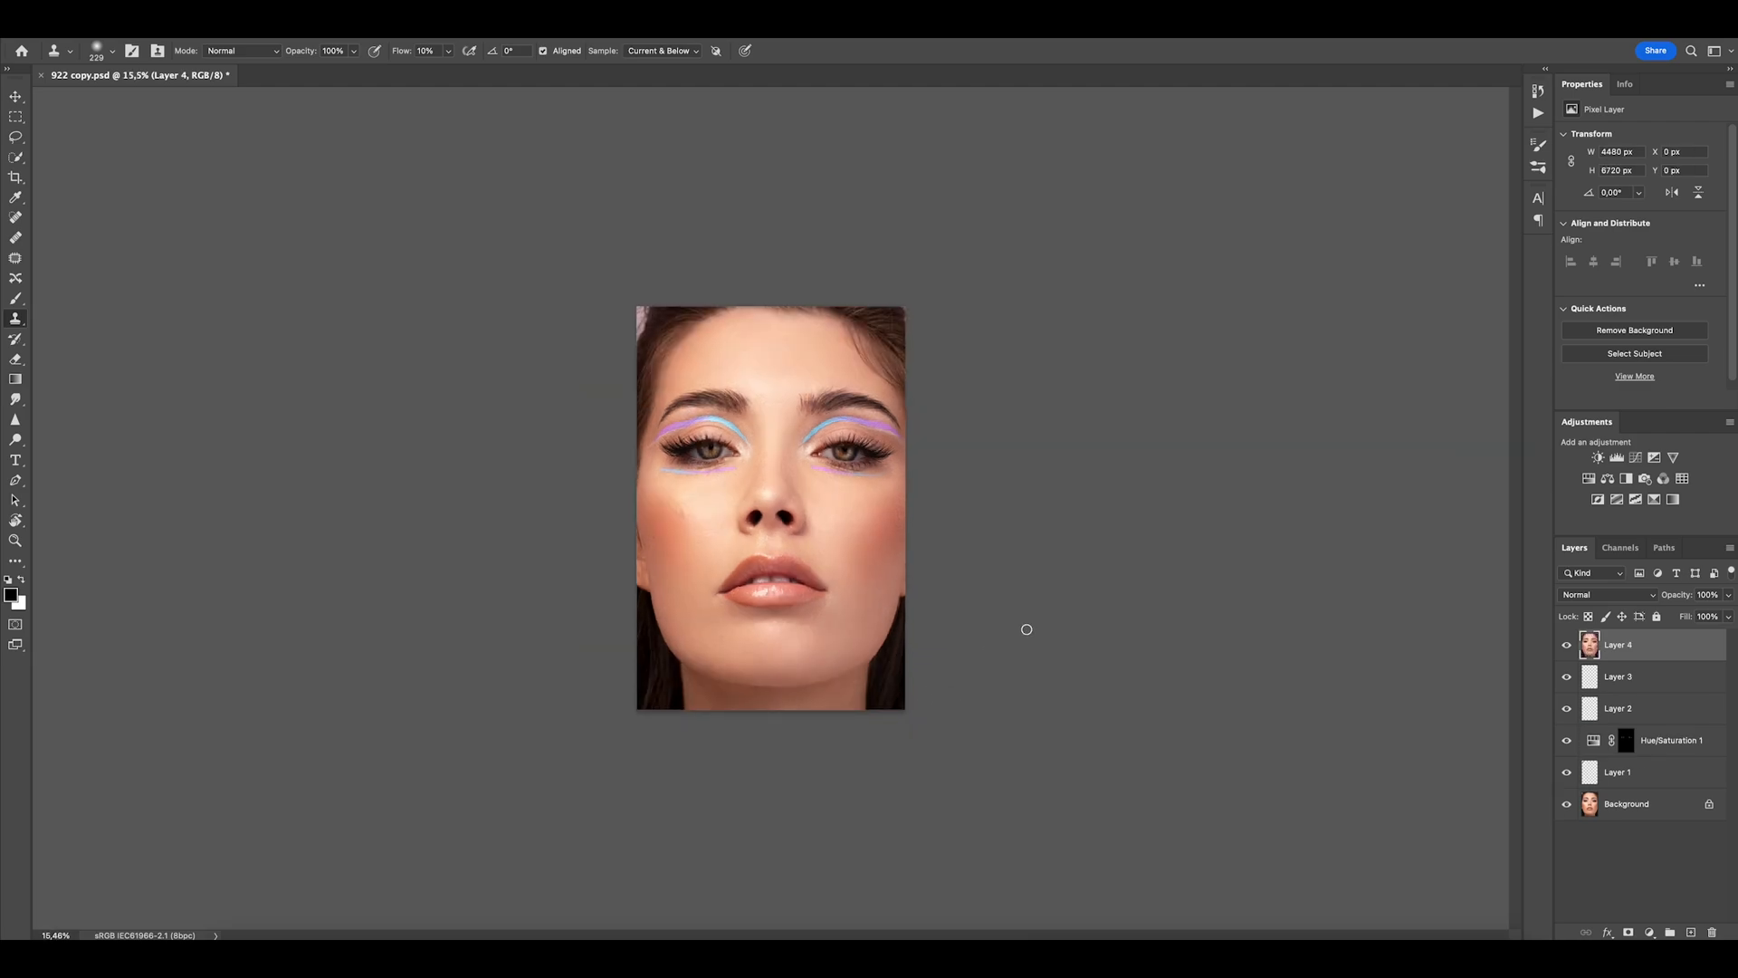
key(ctrl+shift+a)
click(1681, 234)
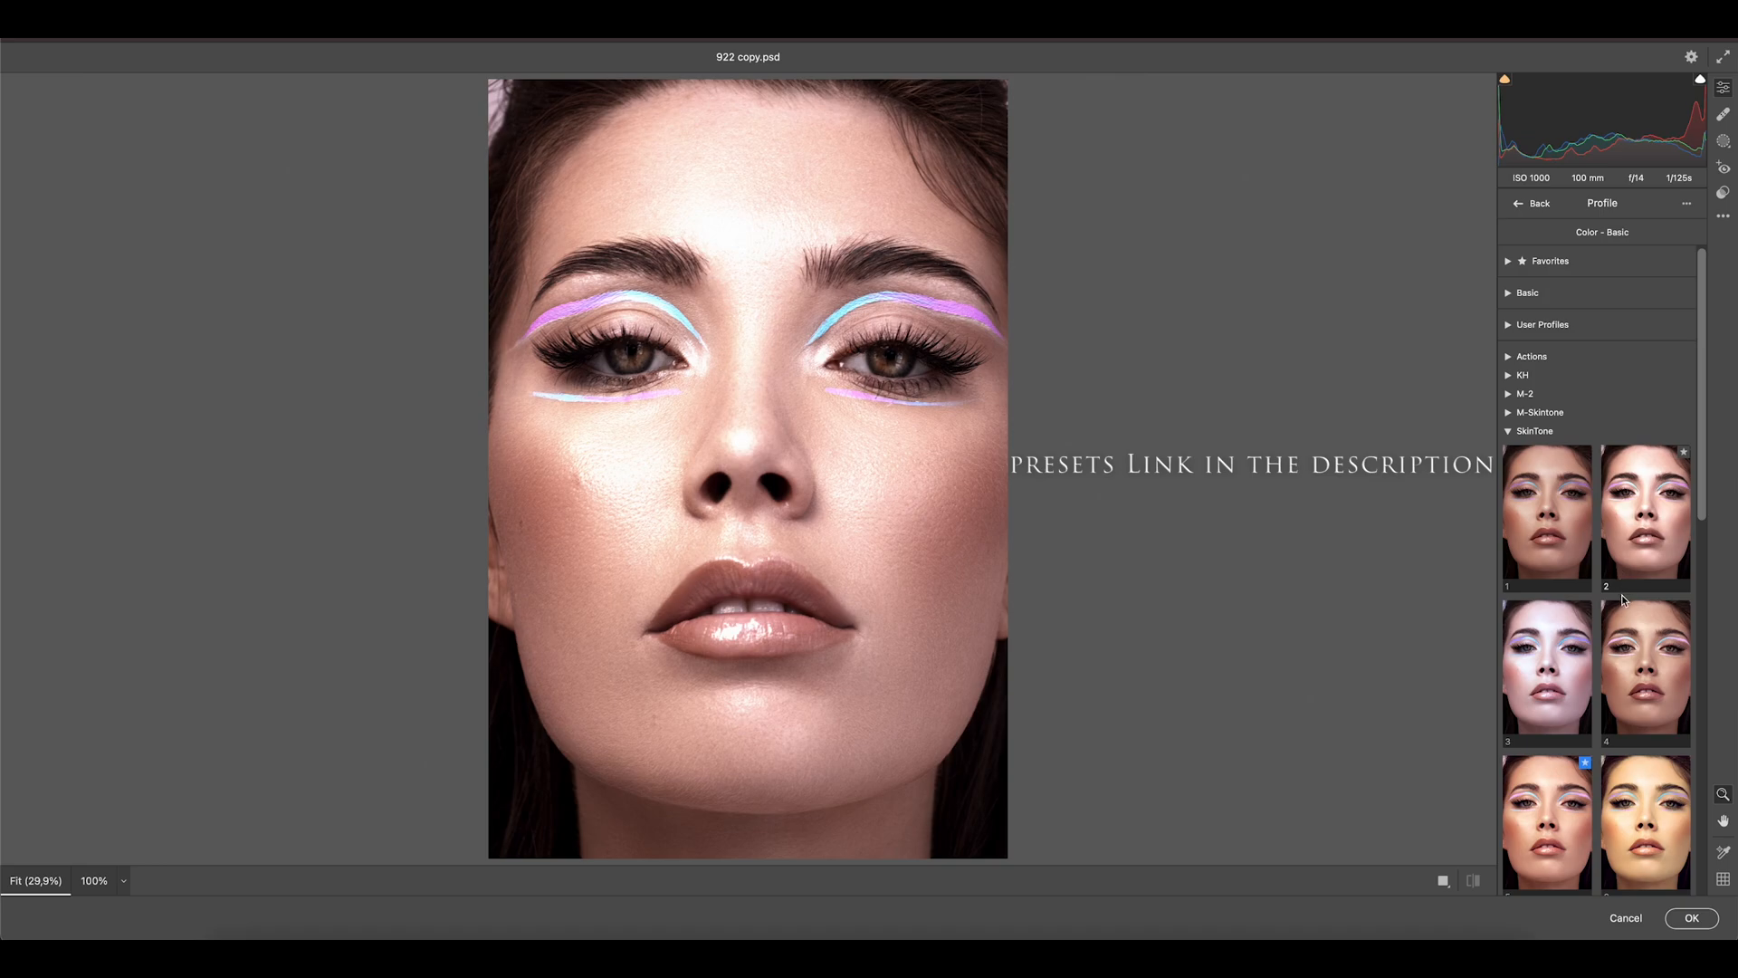
Browse the SkinTone profiles and apply profile 5 with an amount of 66 to the stamped layer.
scroll(1537, 667, down, 3)
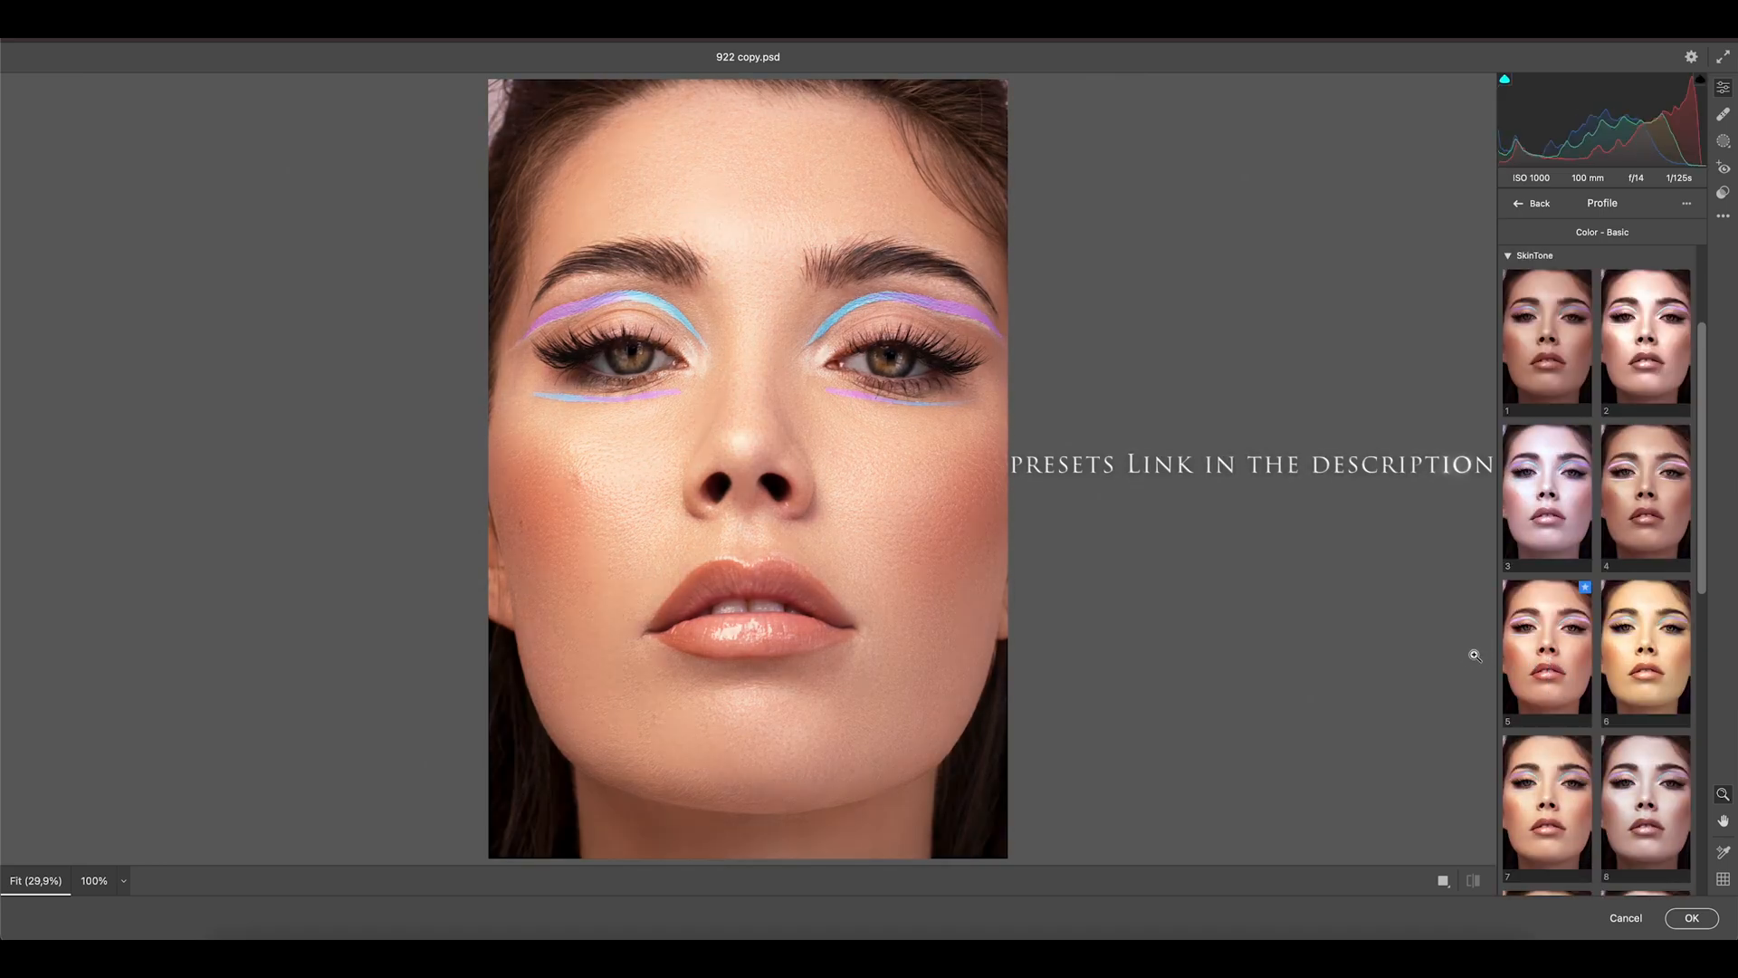
scroll(1649, 725, down, 8)
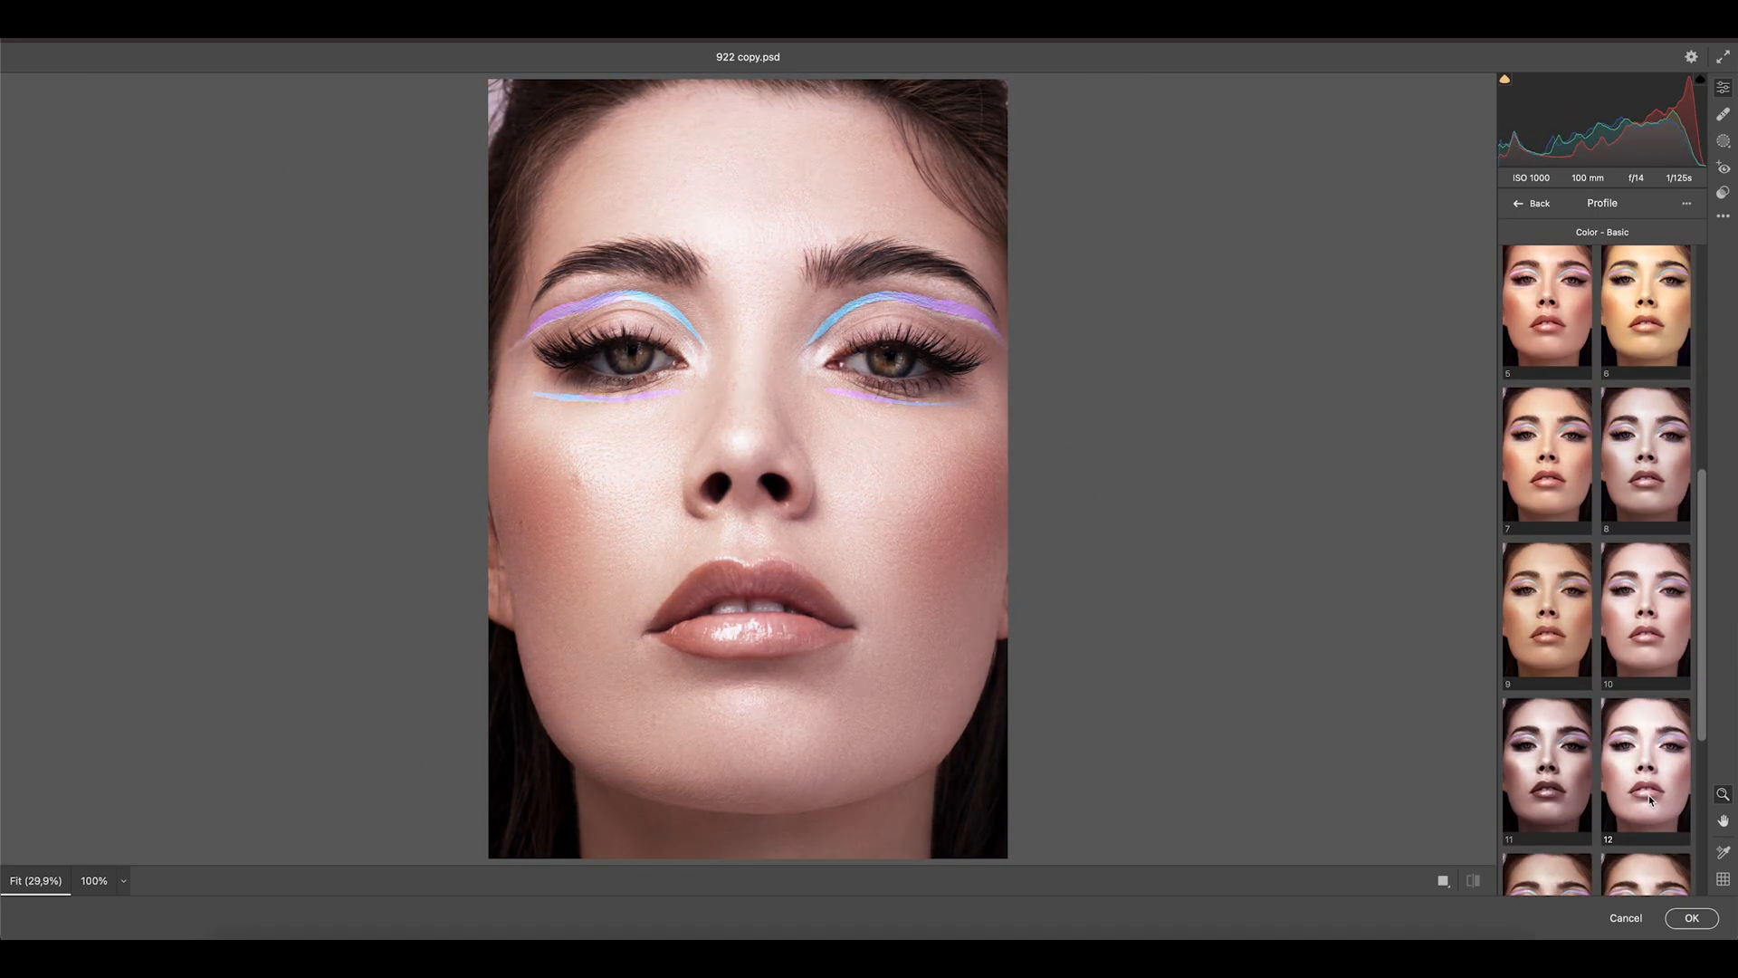
scroll(1559, 742, up, 8)
click(1552, 626)
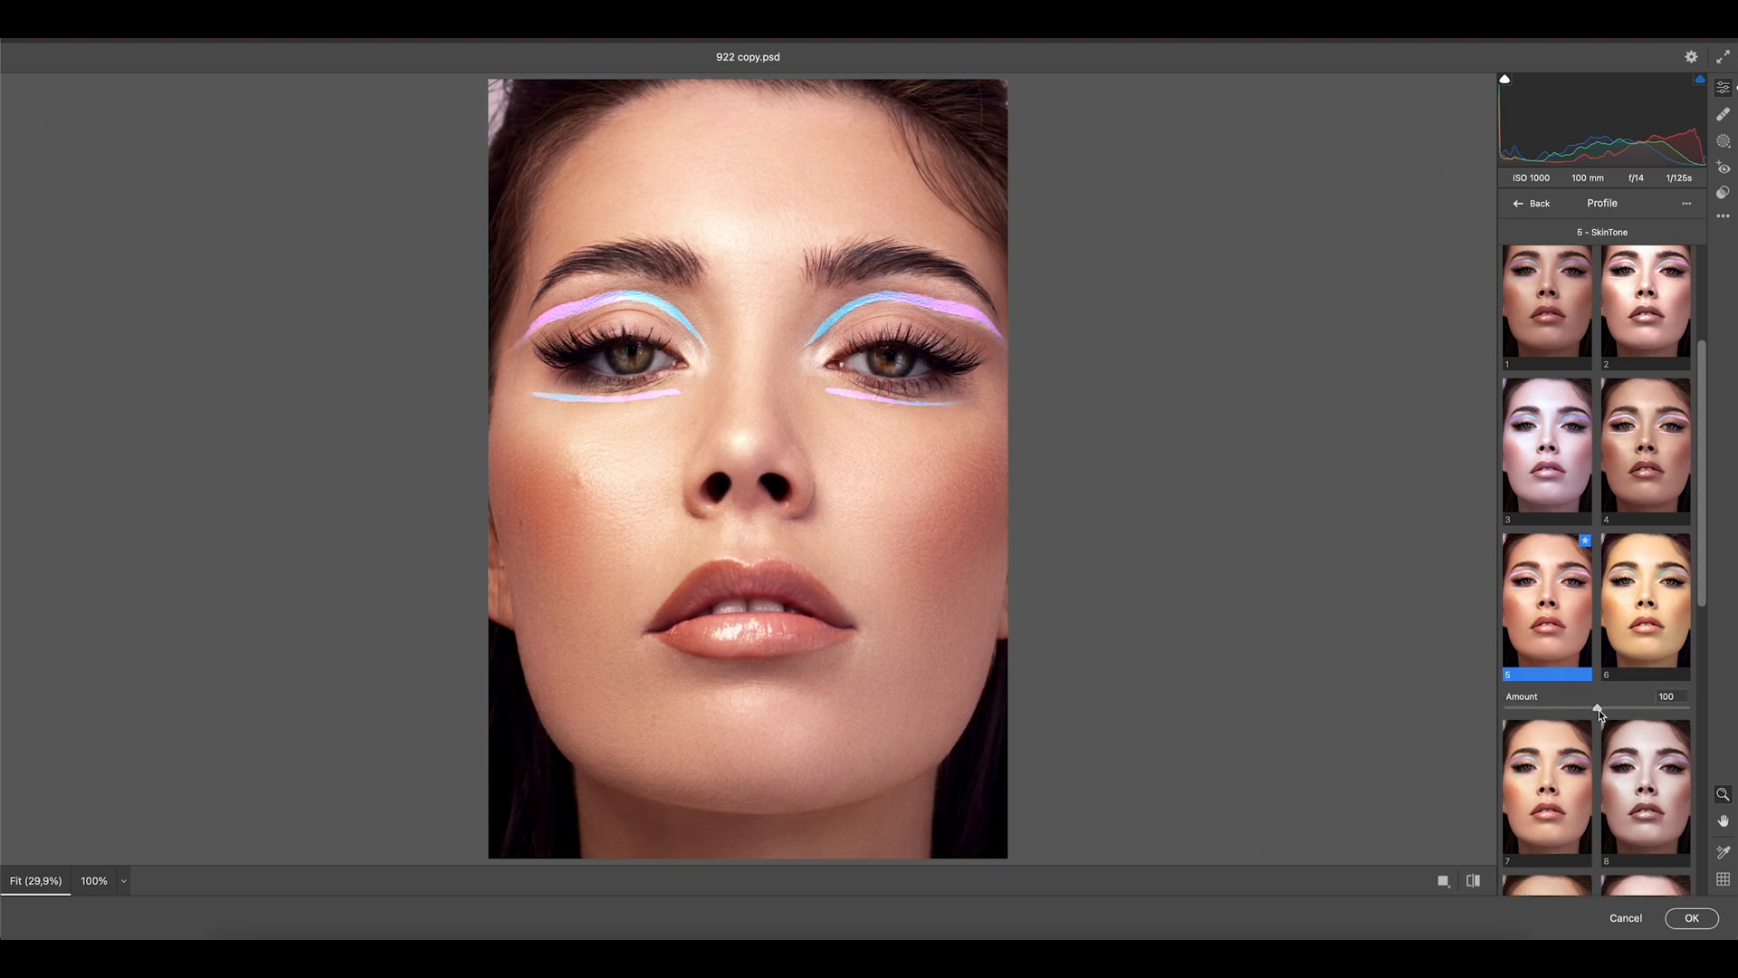
drag(1599, 709, 1560, 711)
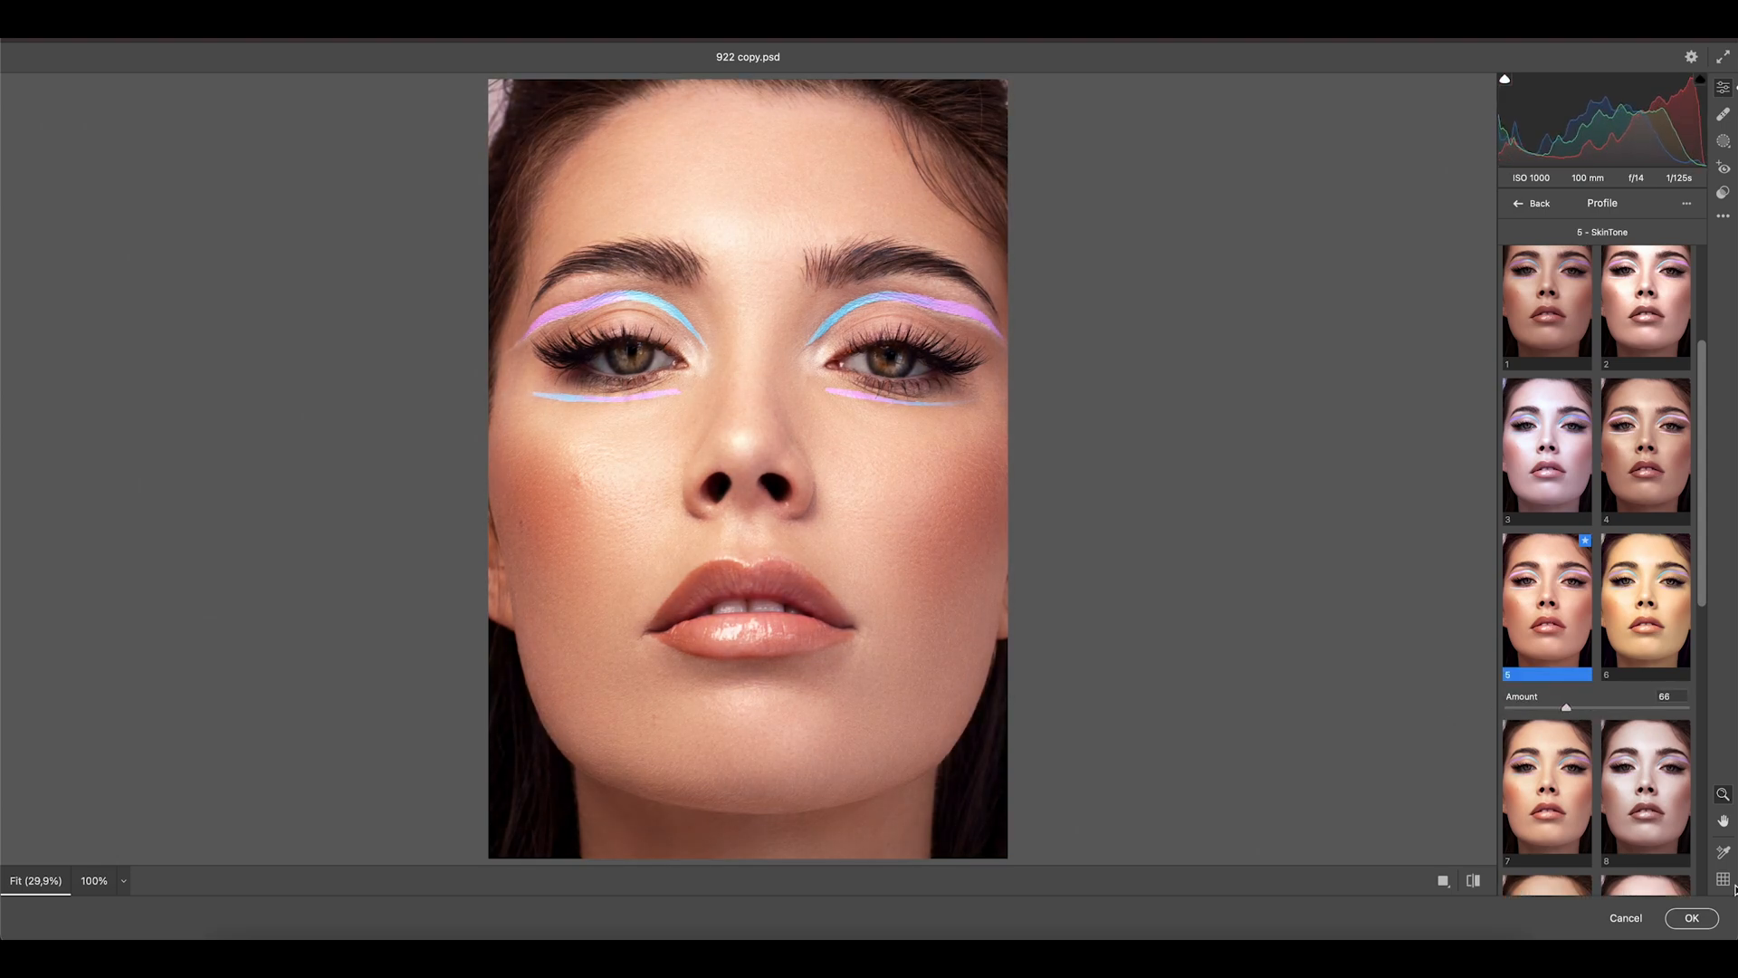
click(1691, 918)
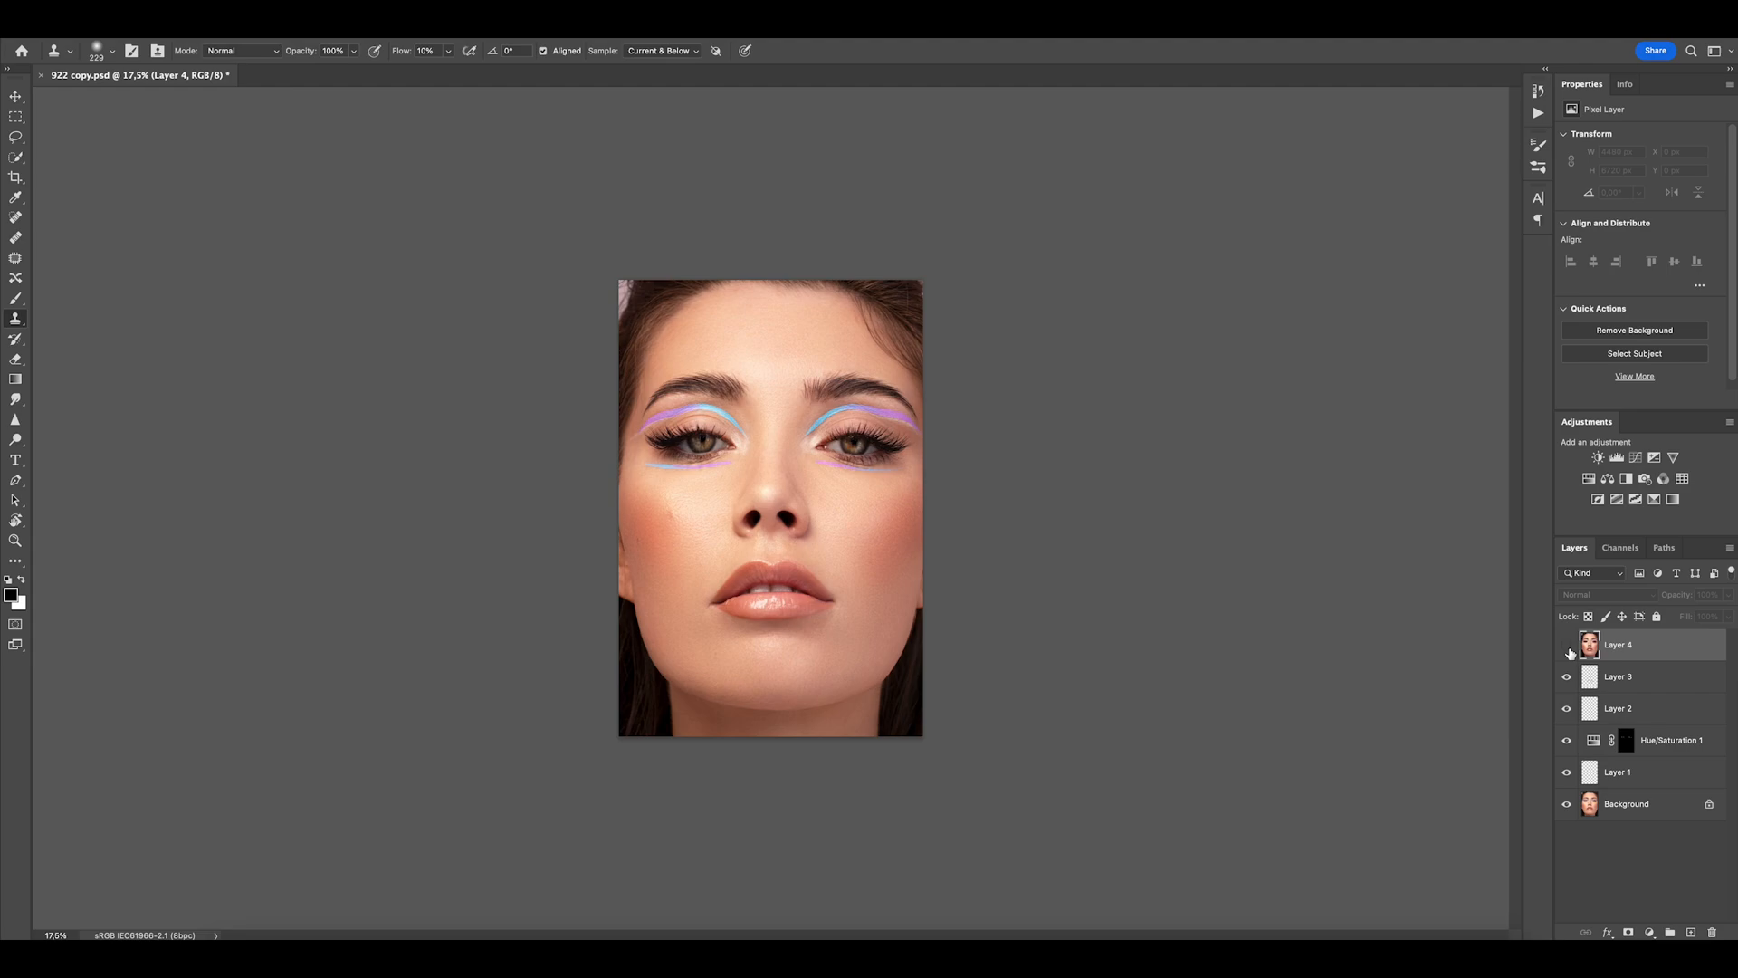
Toggle Layer 4's visibility to compare the portrait before and after the skin-tone color grade.
click(1570, 653)
click(1570, 653)
click(1569, 652)
scroll(877, 480, up, 5)
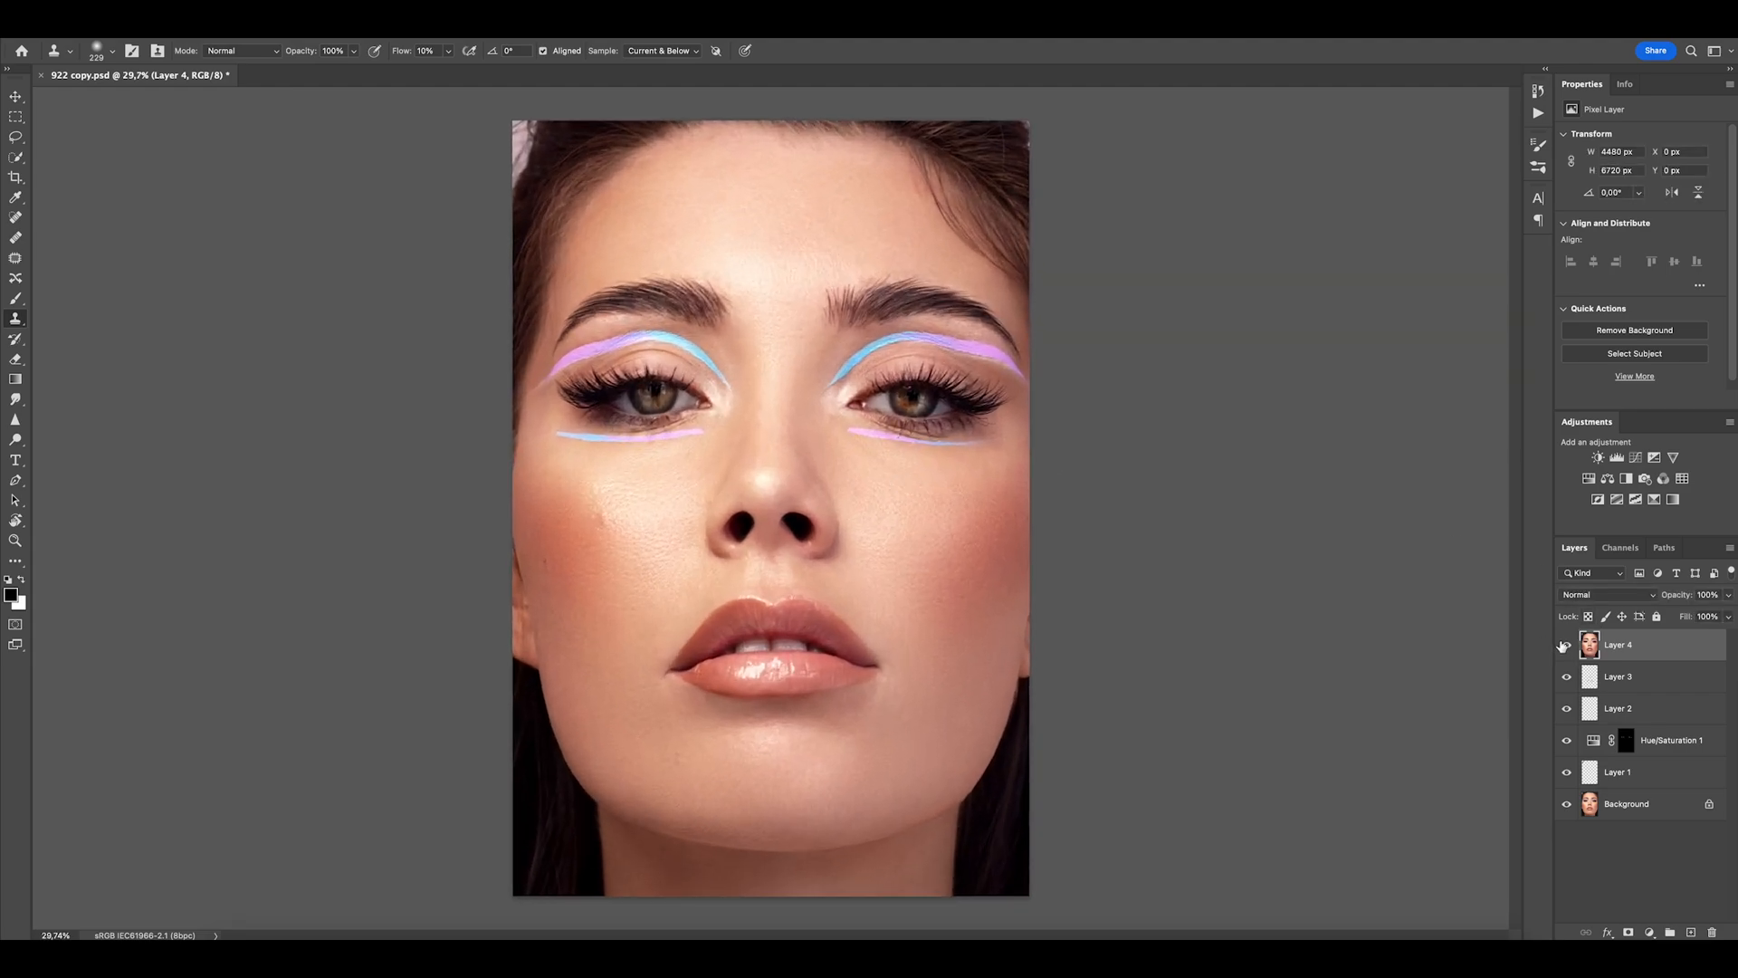
click(1563, 647)
click(1561, 645)
Add a layer mask to Layer 4 and brush black at 30% flow over the upper edge of the right-hand iris.
click(1628, 932)
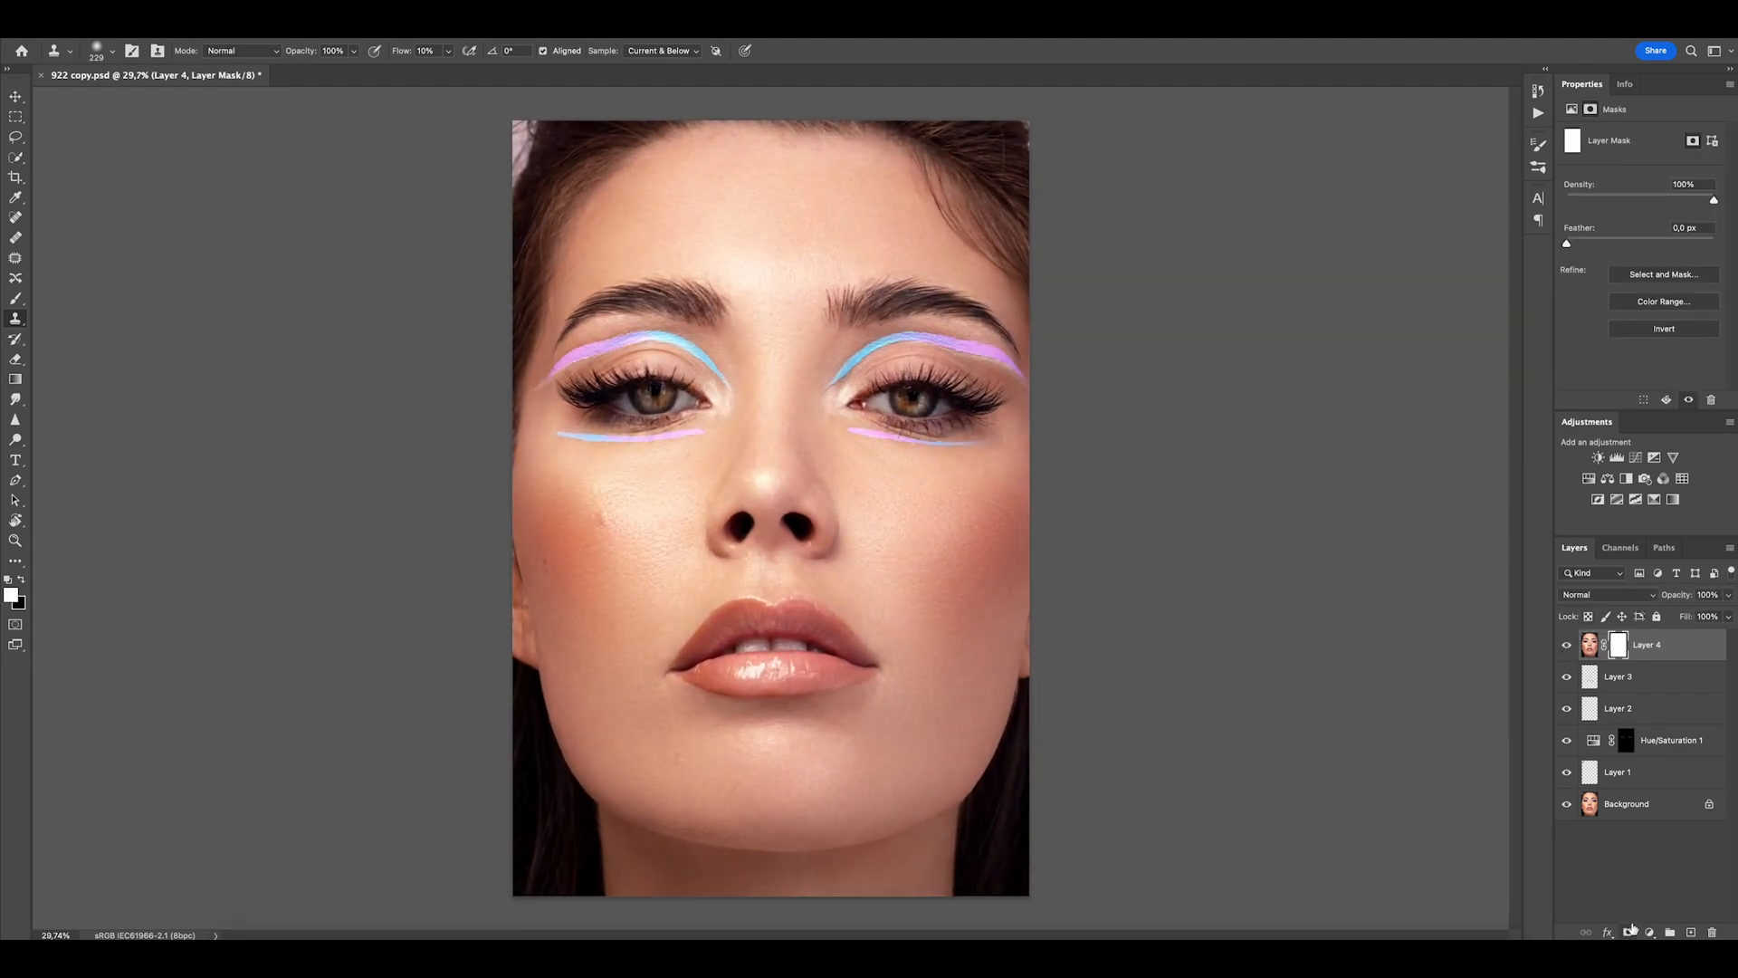
key(b)
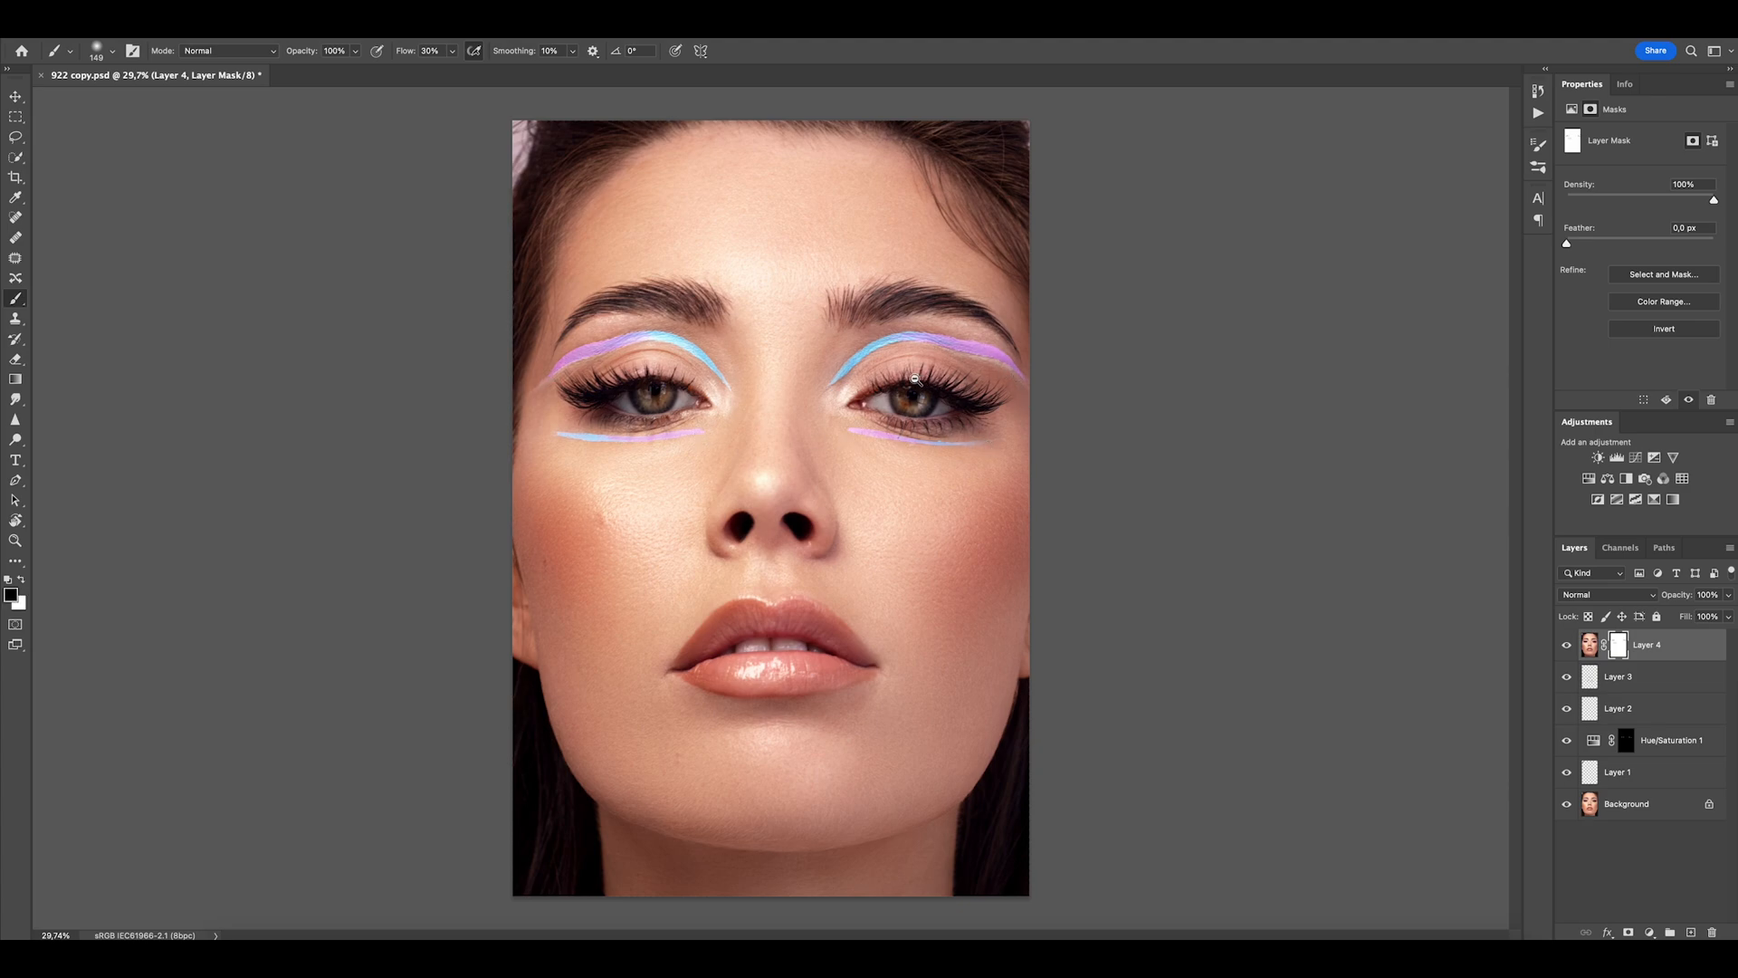
drag(915, 380, 892, 382)
Create a new layer above Layer 4 and clean flaws along the right-hand eye's lower and upper liner with the Spot Healing Brush.
click(1692, 932)
drag(877, 445, 1097, 446)
key(j)
drag(867, 546, 907, 565)
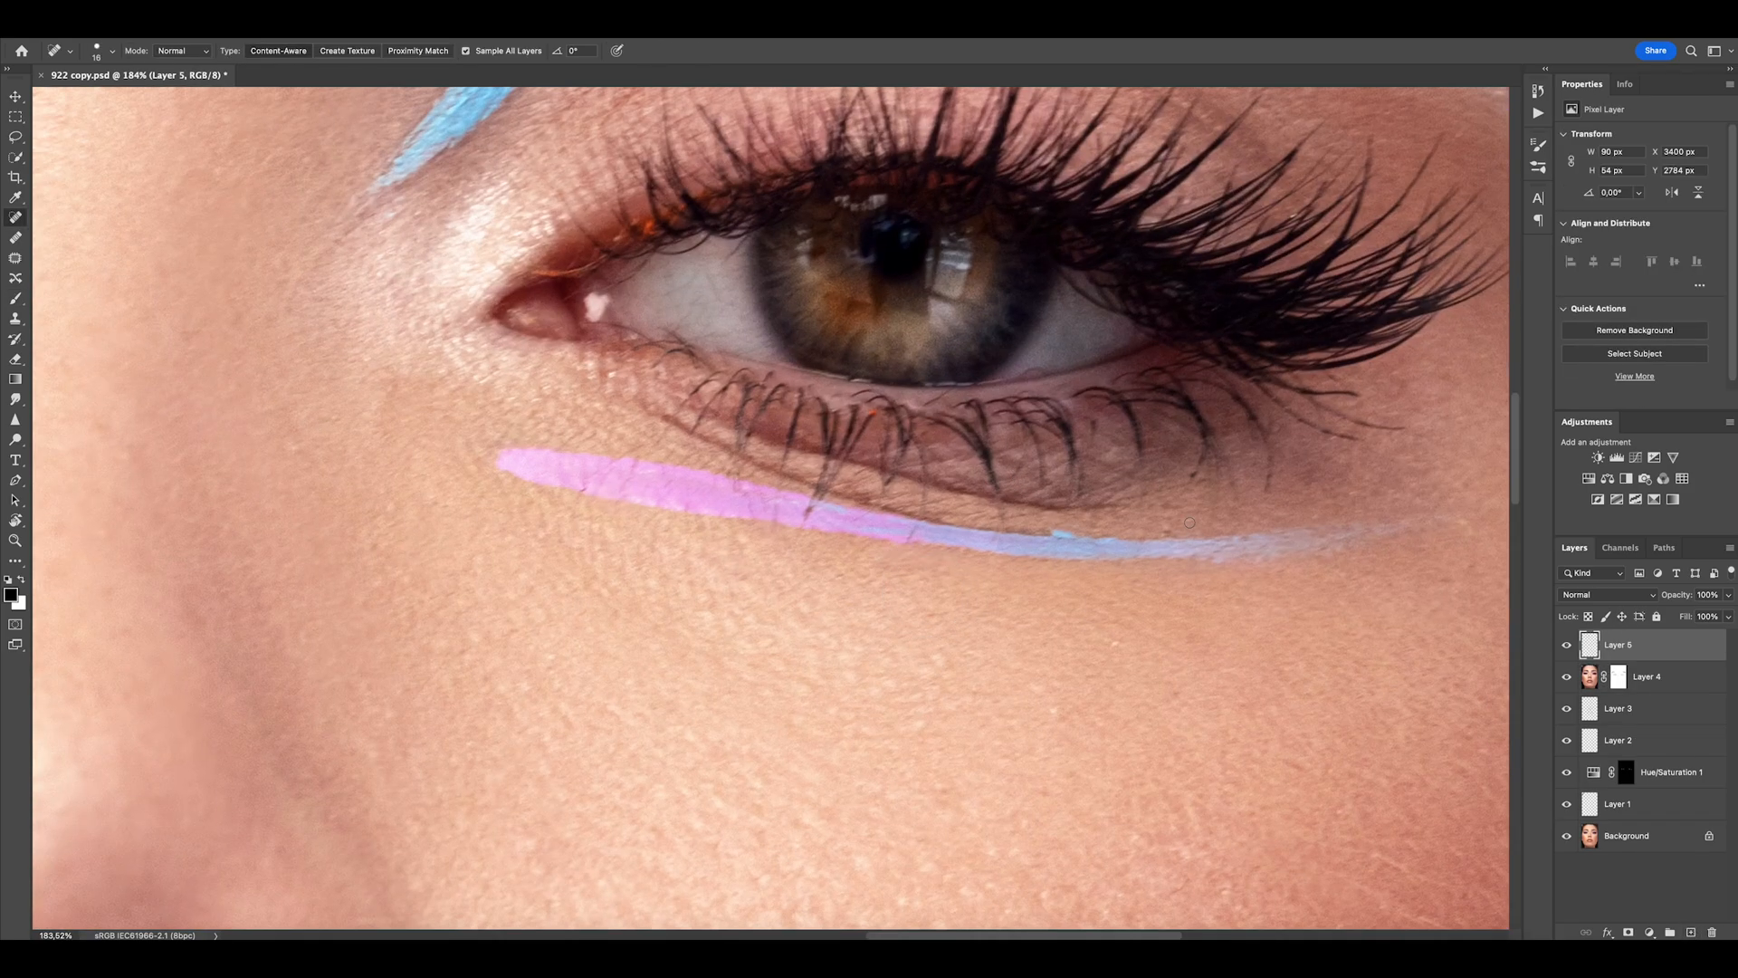
drag(1052, 531, 1075, 535)
drag(503, 94, 640, 398)
drag(810, 226, 828, 227)
Set the Clone Stamp flow to 25% and smooth the skin and edge around the blue part of the right-hand eye's upper liner.
key(s)
drag(842, 202, 715, 223)
key(super+z)
drag(401, 52, 413, 52)
drag(659, 250, 655, 291)
alt+click(688, 293)
drag(757, 256, 721, 274)
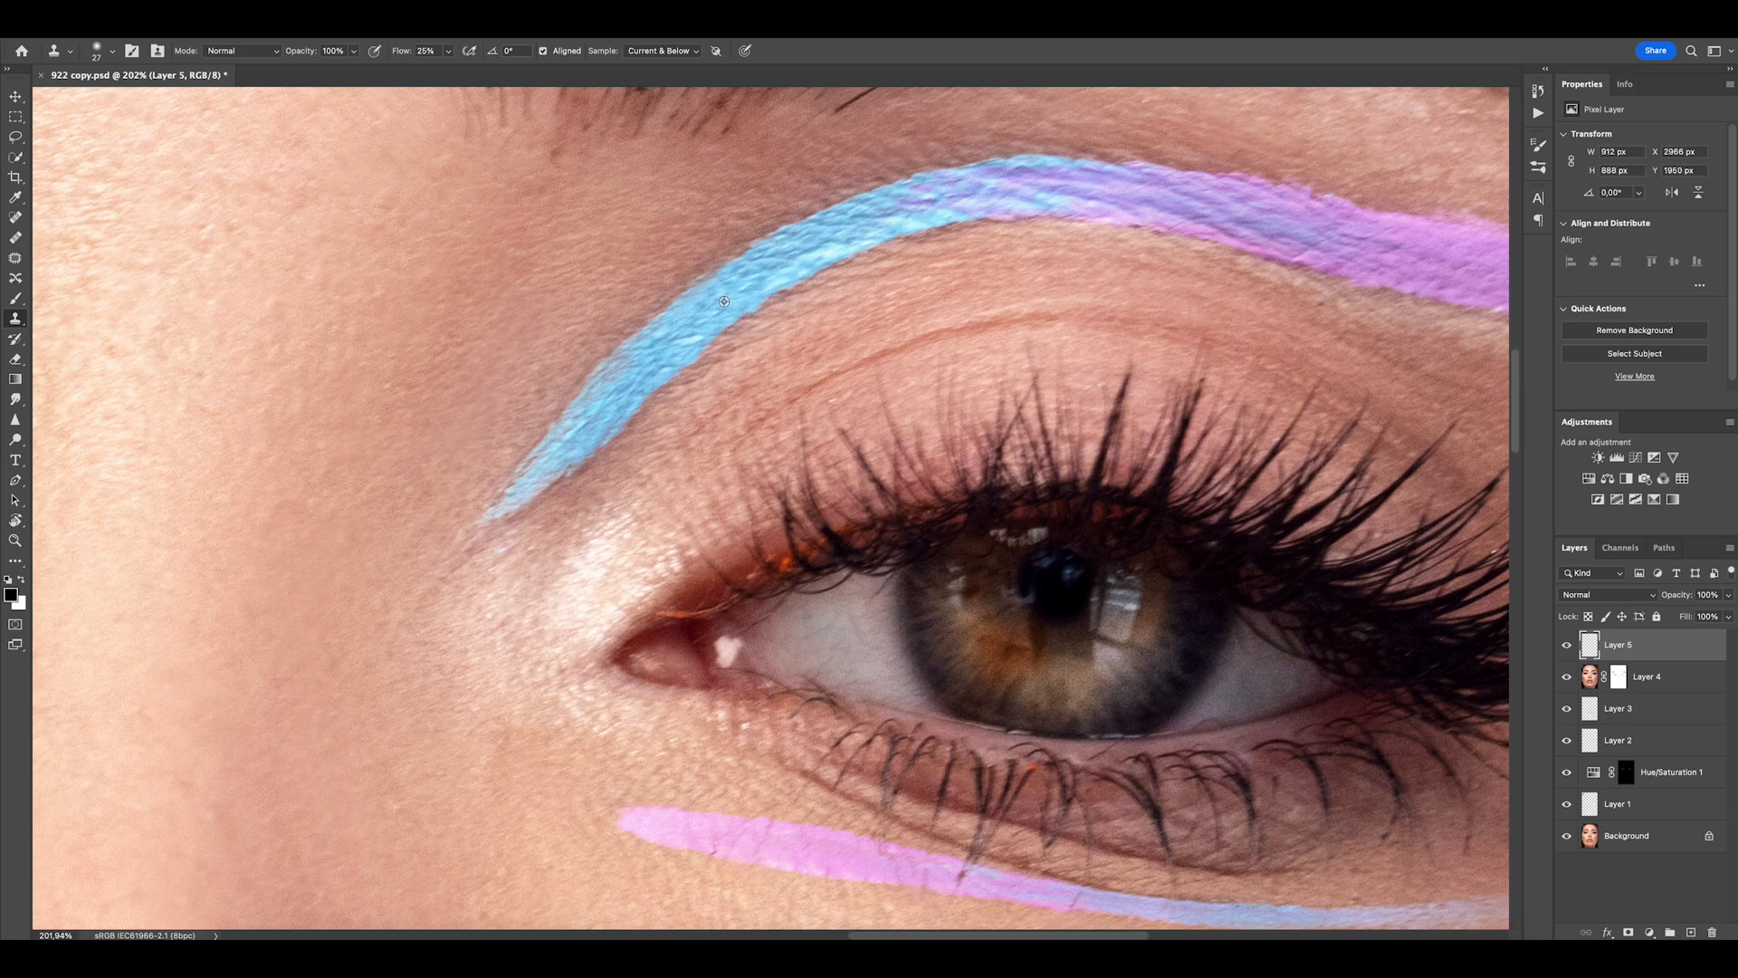
Even out the right-hand upper liner from its blue inner part toward the purple outer part with the Clone Stamp.
alt+click(724, 301)
drag(695, 338, 672, 362)
drag(1005, 240, 905, 240)
mouse_move(1132, 227)
mouse_down()
mouse_move(1168, 226)
mouse_move(1251, 290)
mouse_up()
key(bracketright)
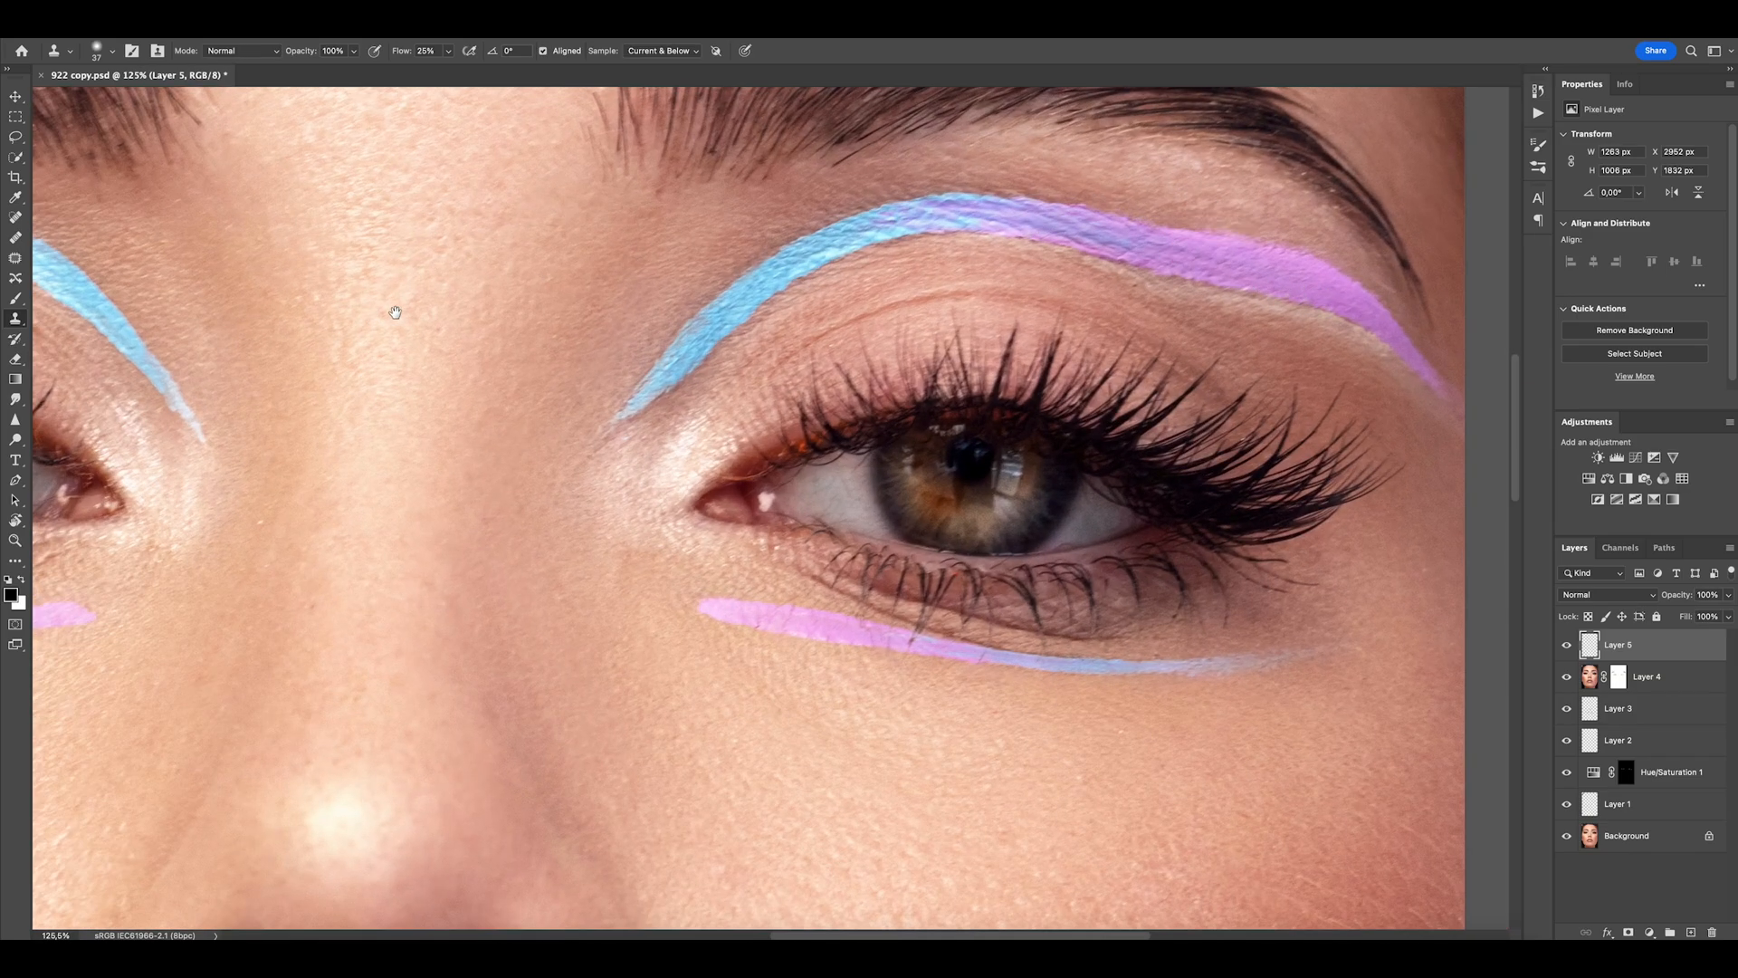
Clean up the left-hand eye's upper liner by cloning along the lower edge of its purple part.
drag(395, 312, 1029, 231)
key(j)
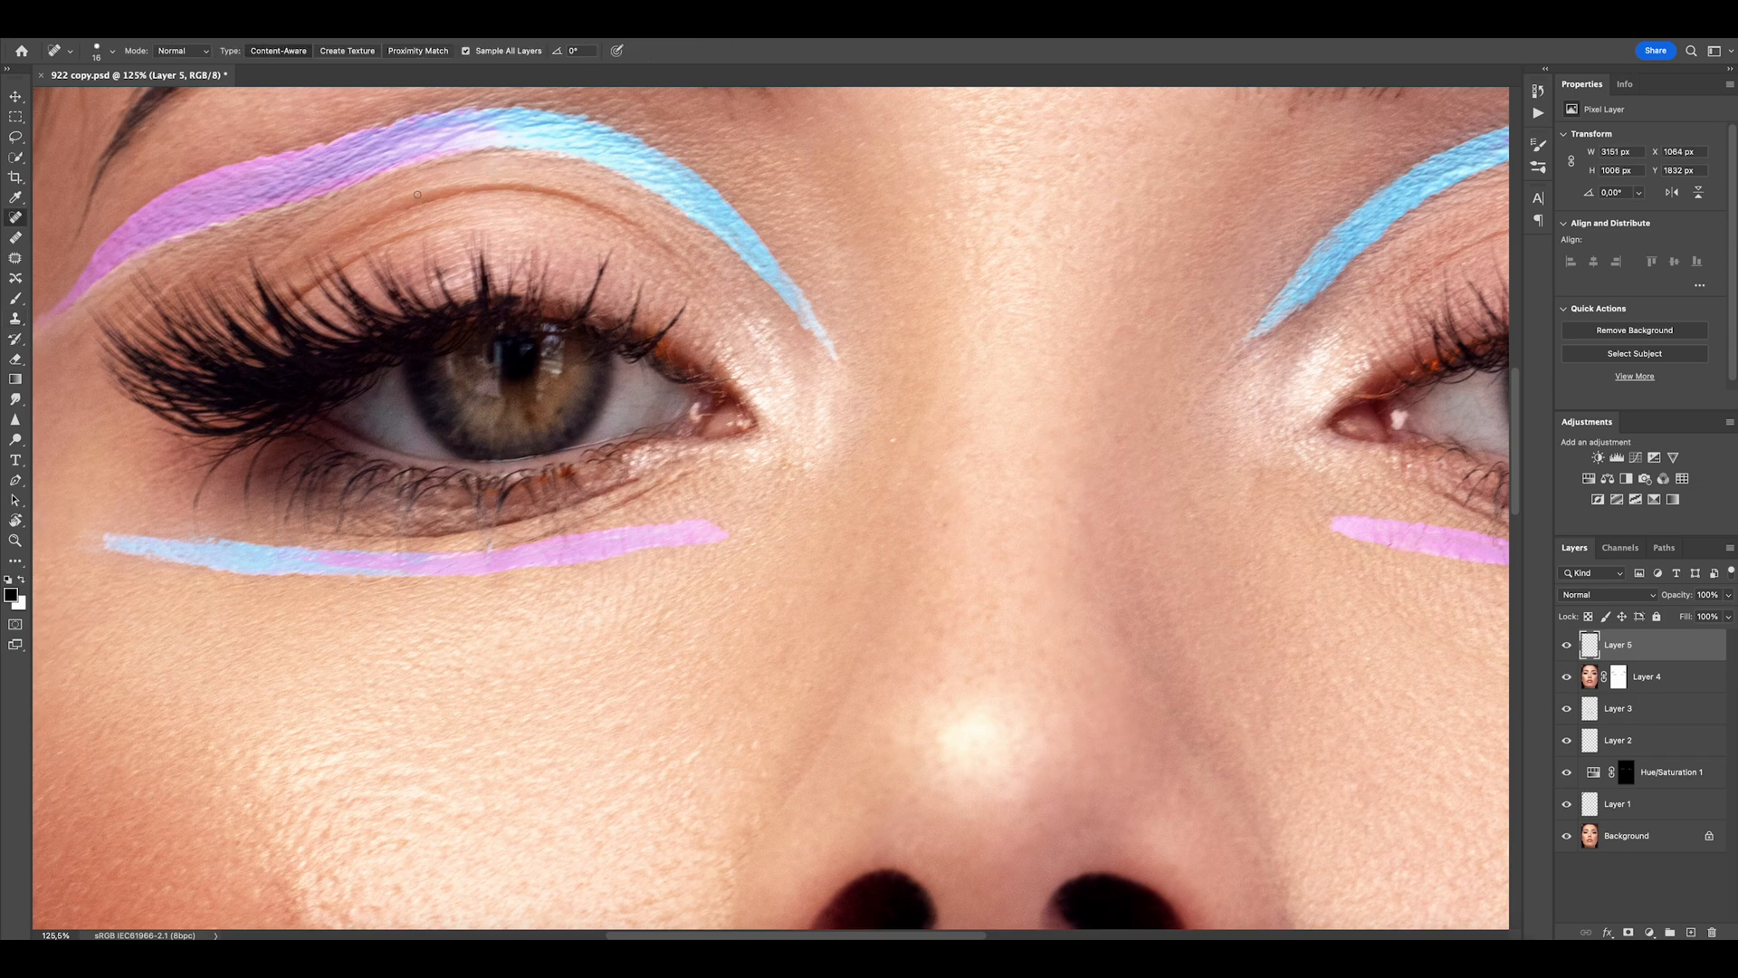
scroll(397, 492, down, 2)
scroll(396, 492, up, 2)
key(s)
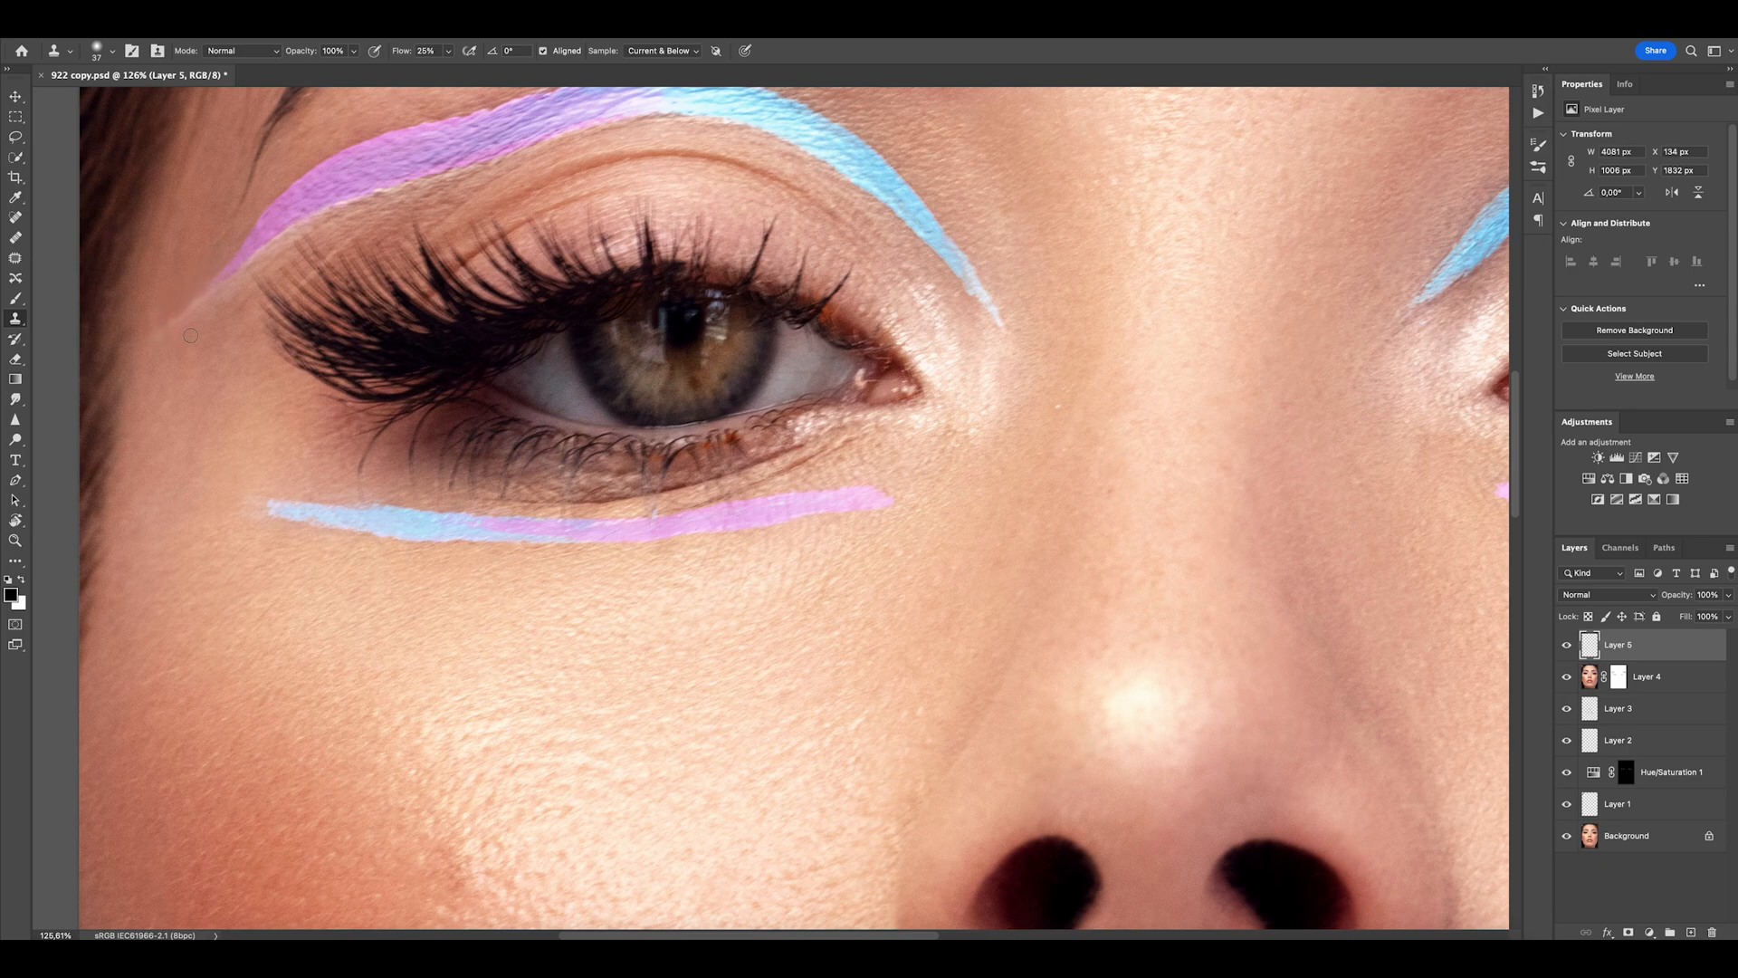
alt+click(441, 192)
drag(409, 190, 441, 178)
Merge all visible retouching layers into a single layer.
scroll(572, 170, down, 6)
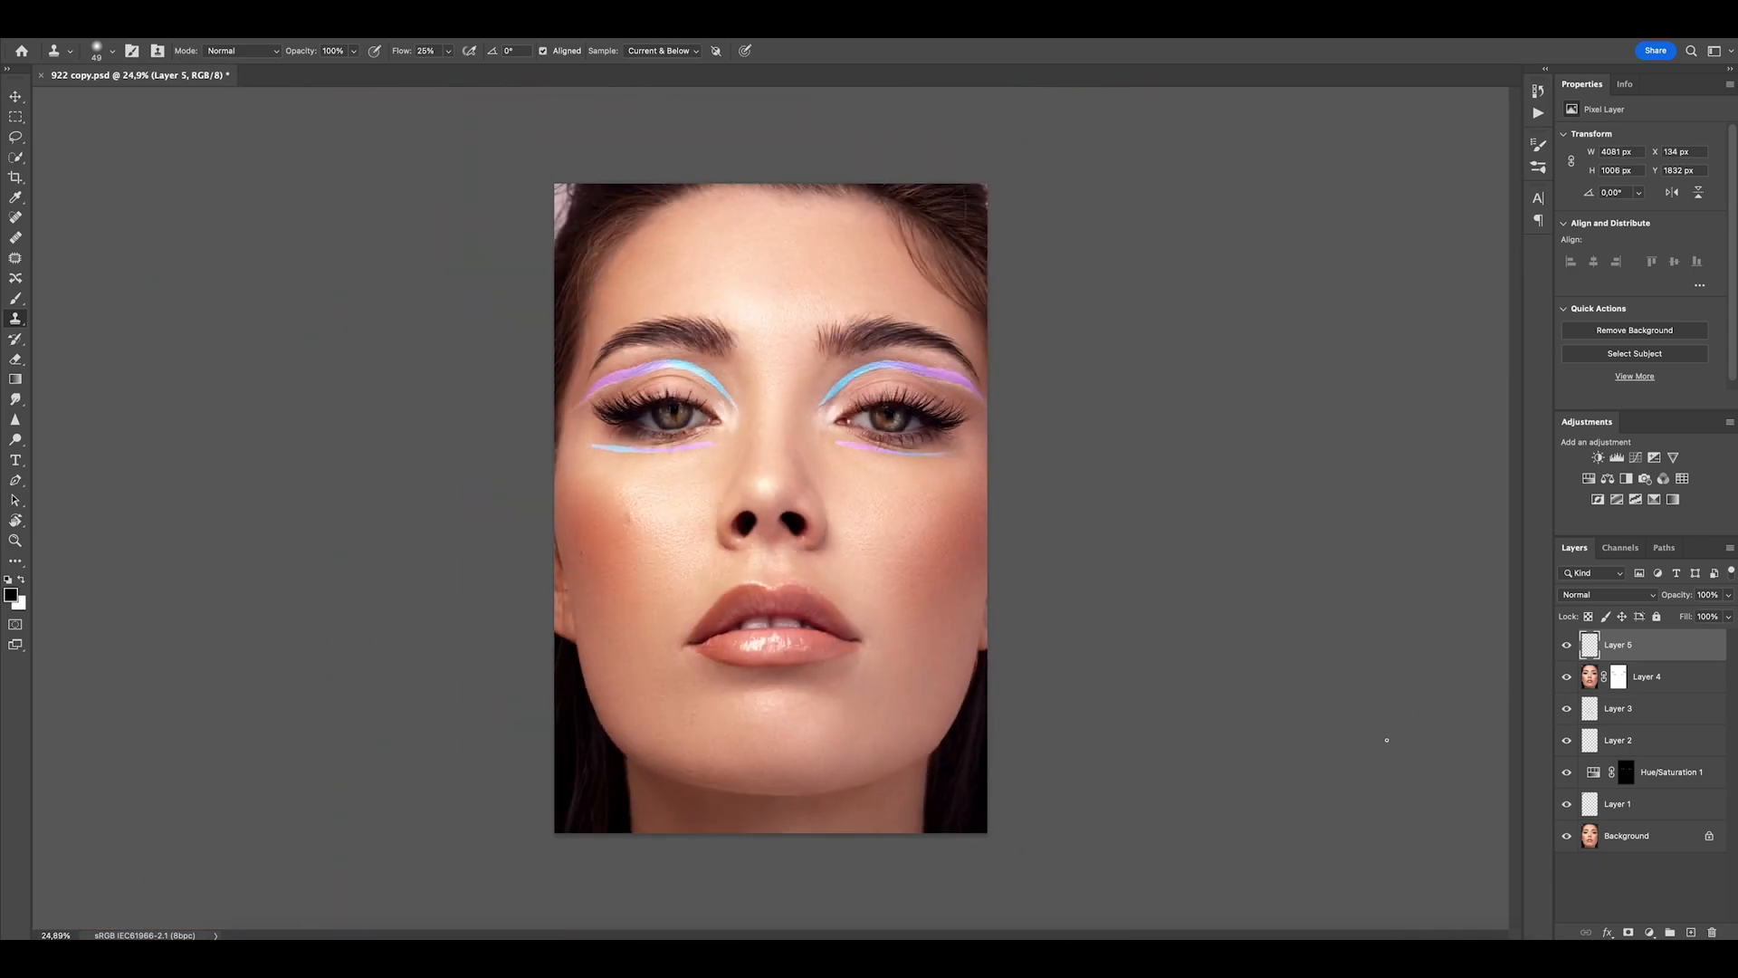
key(ctrl+shift+e)
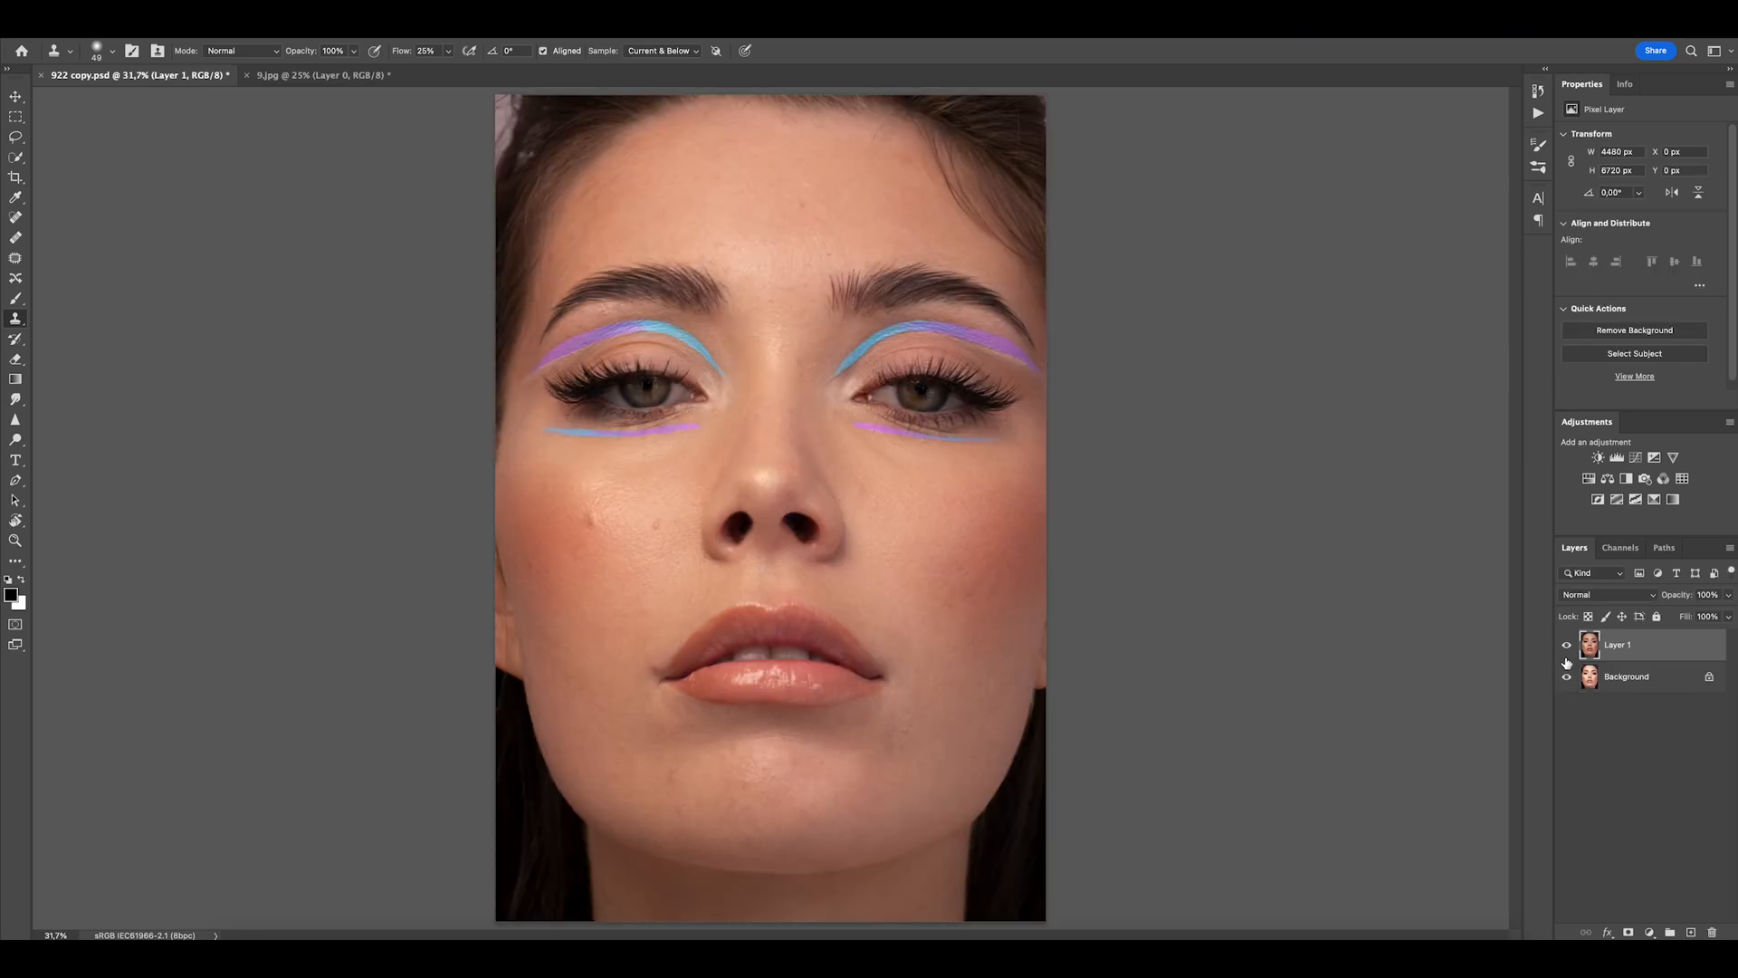
Toggle Layer 1's visibility to compare the original with the retouched portrait, in color and under the BW group.
click(1567, 645)
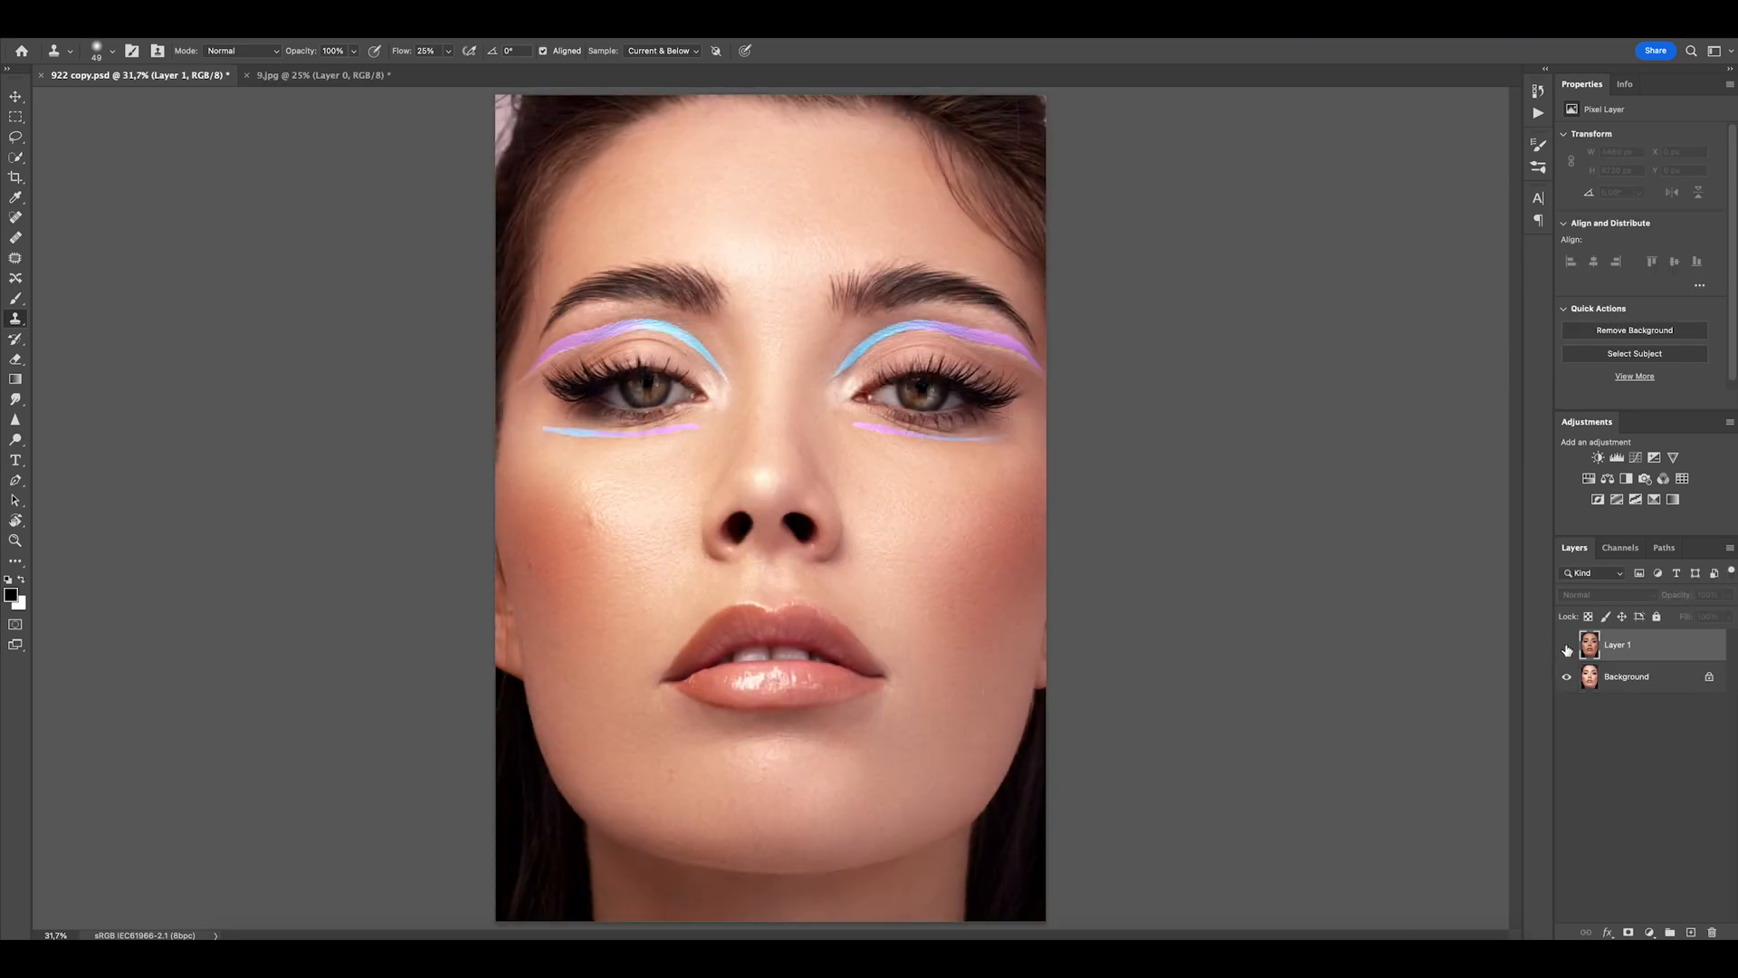
click(1567, 649)
click(1567, 648)
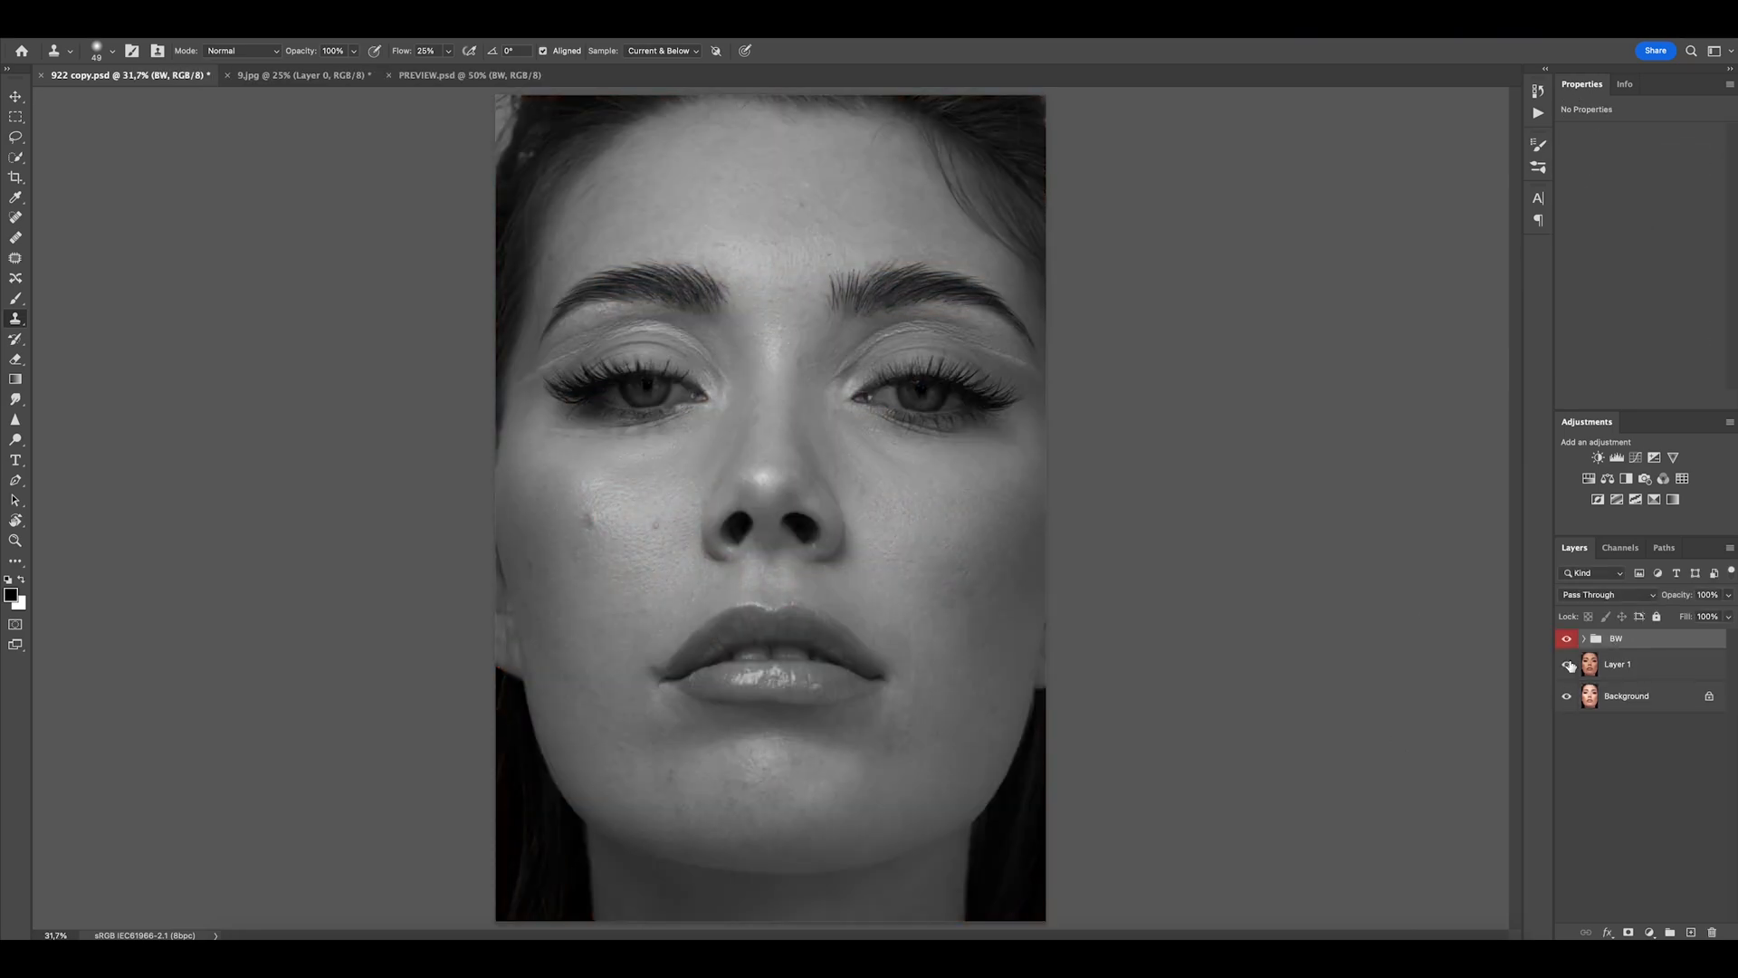
click(1569, 664)
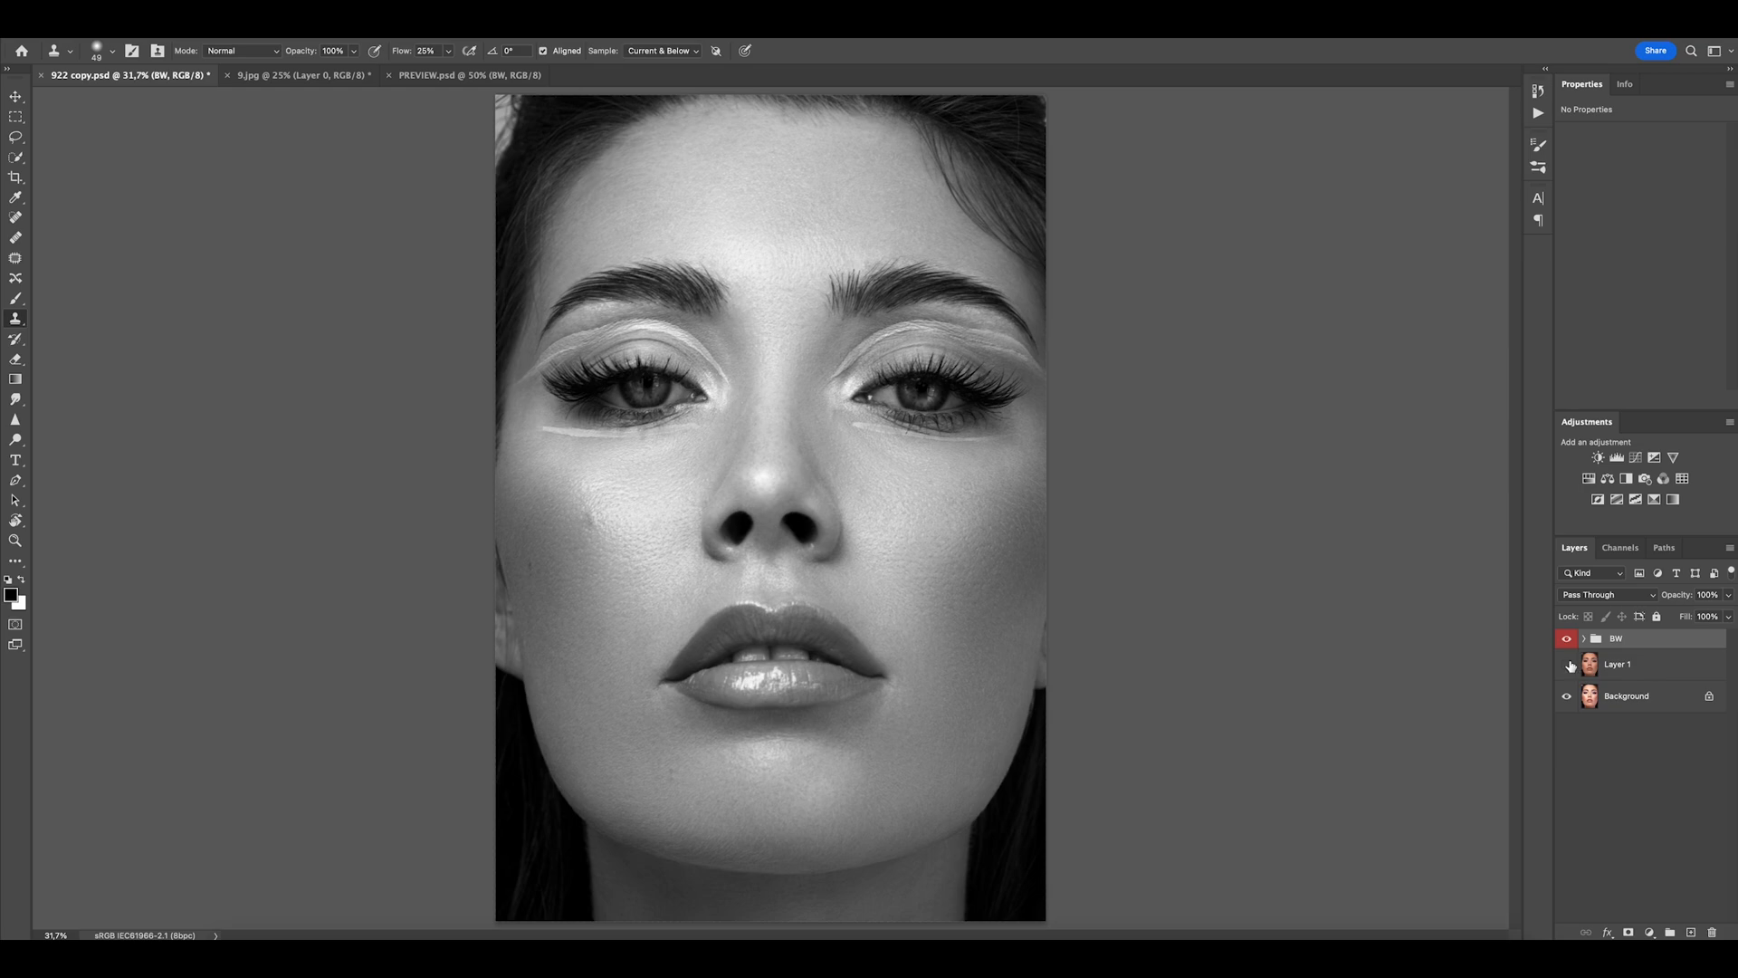